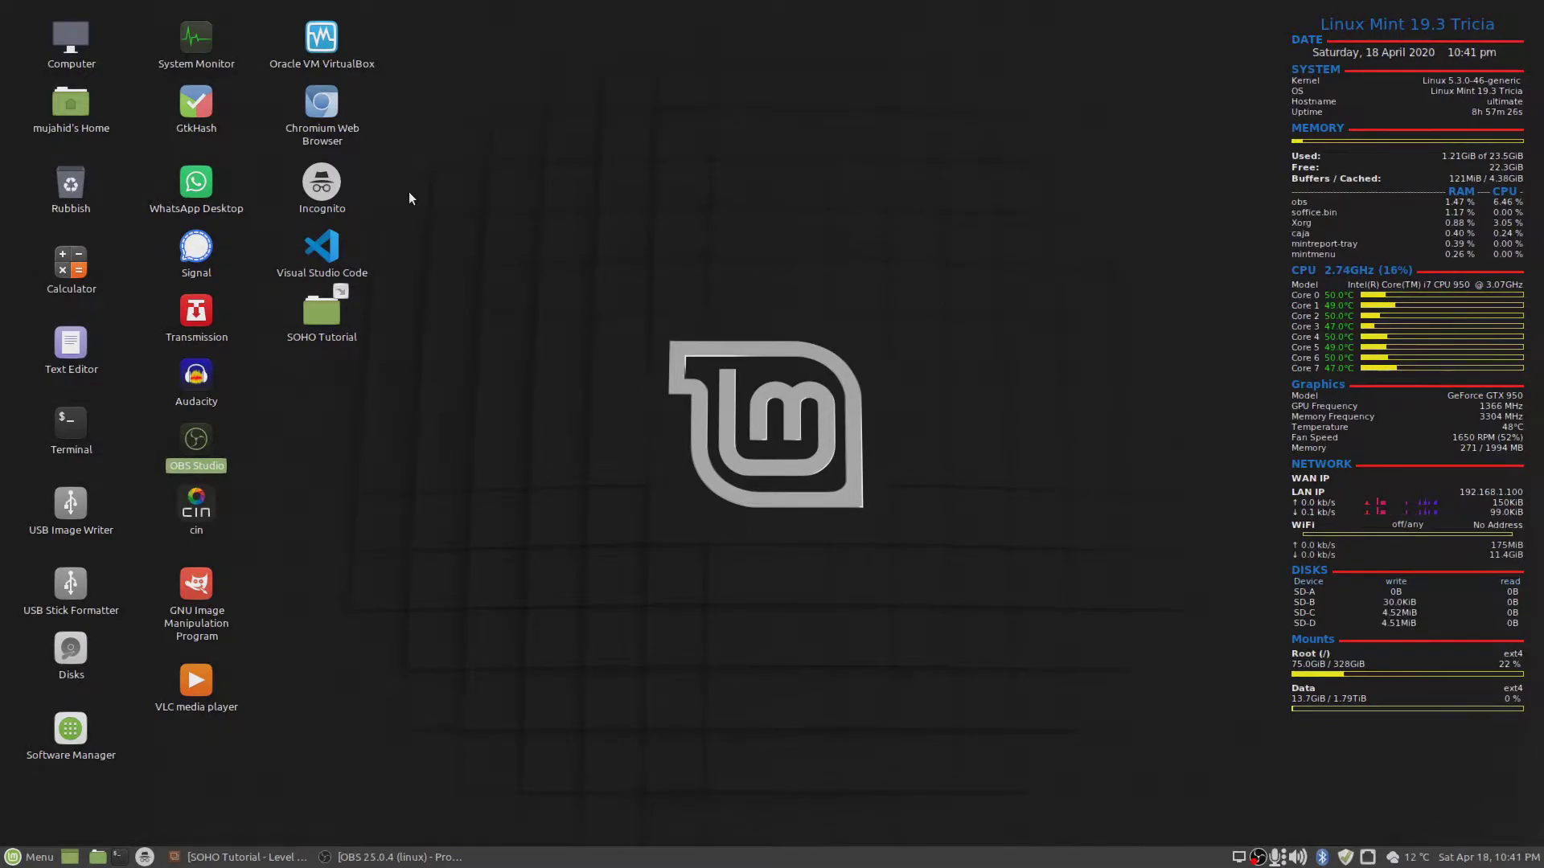
Browse to 192.168.1.1 in an Incognito window and expand the certificate warning's Advanced options
{"action": "double_click", "coordinate": [321, 184]}
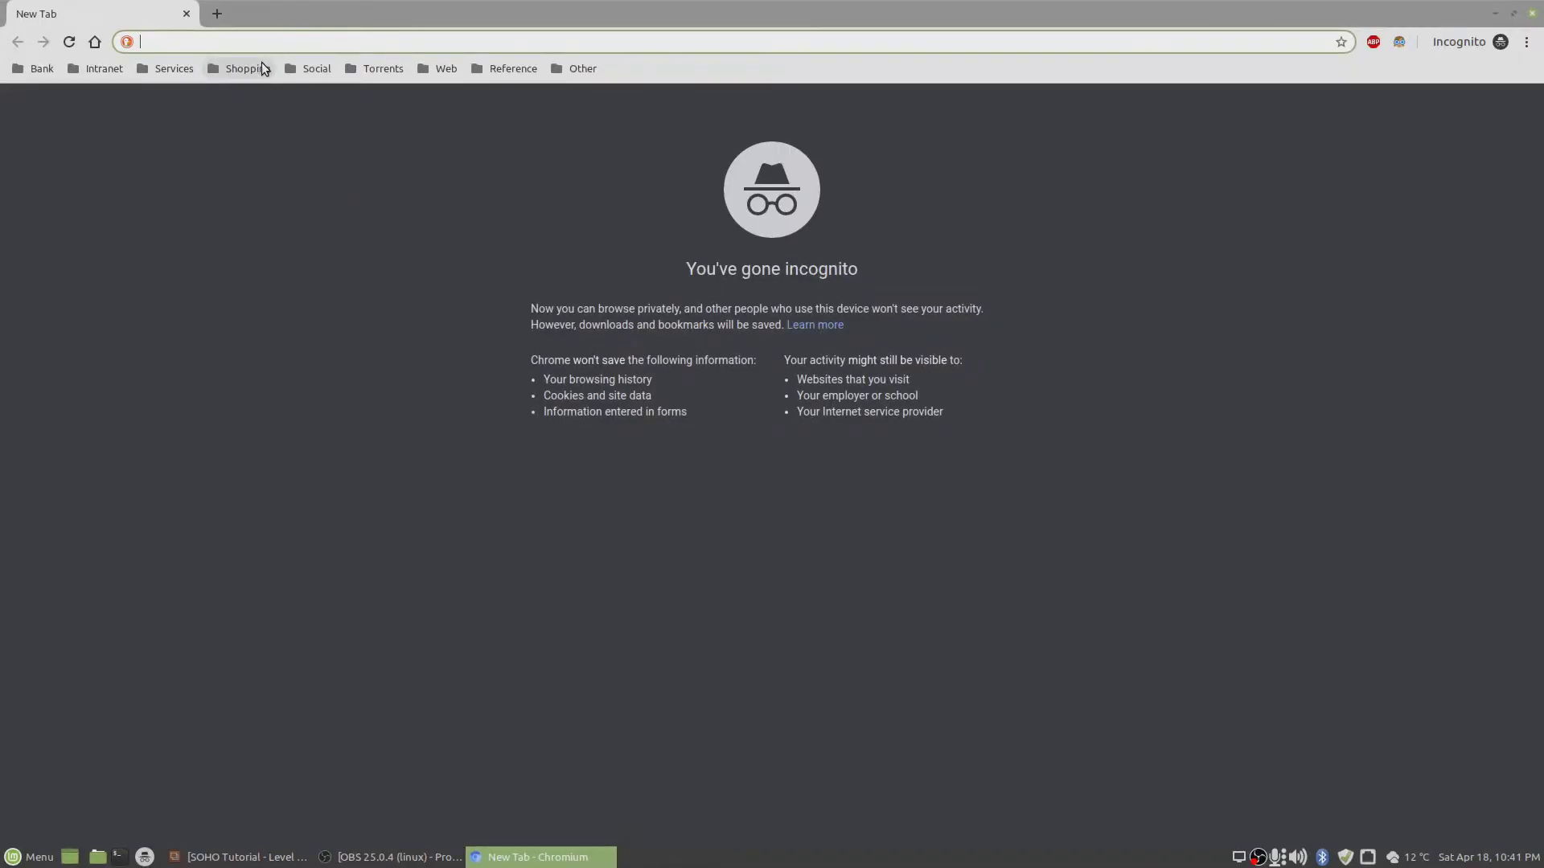
{"action": "type", "text": "192.168.1.1"}
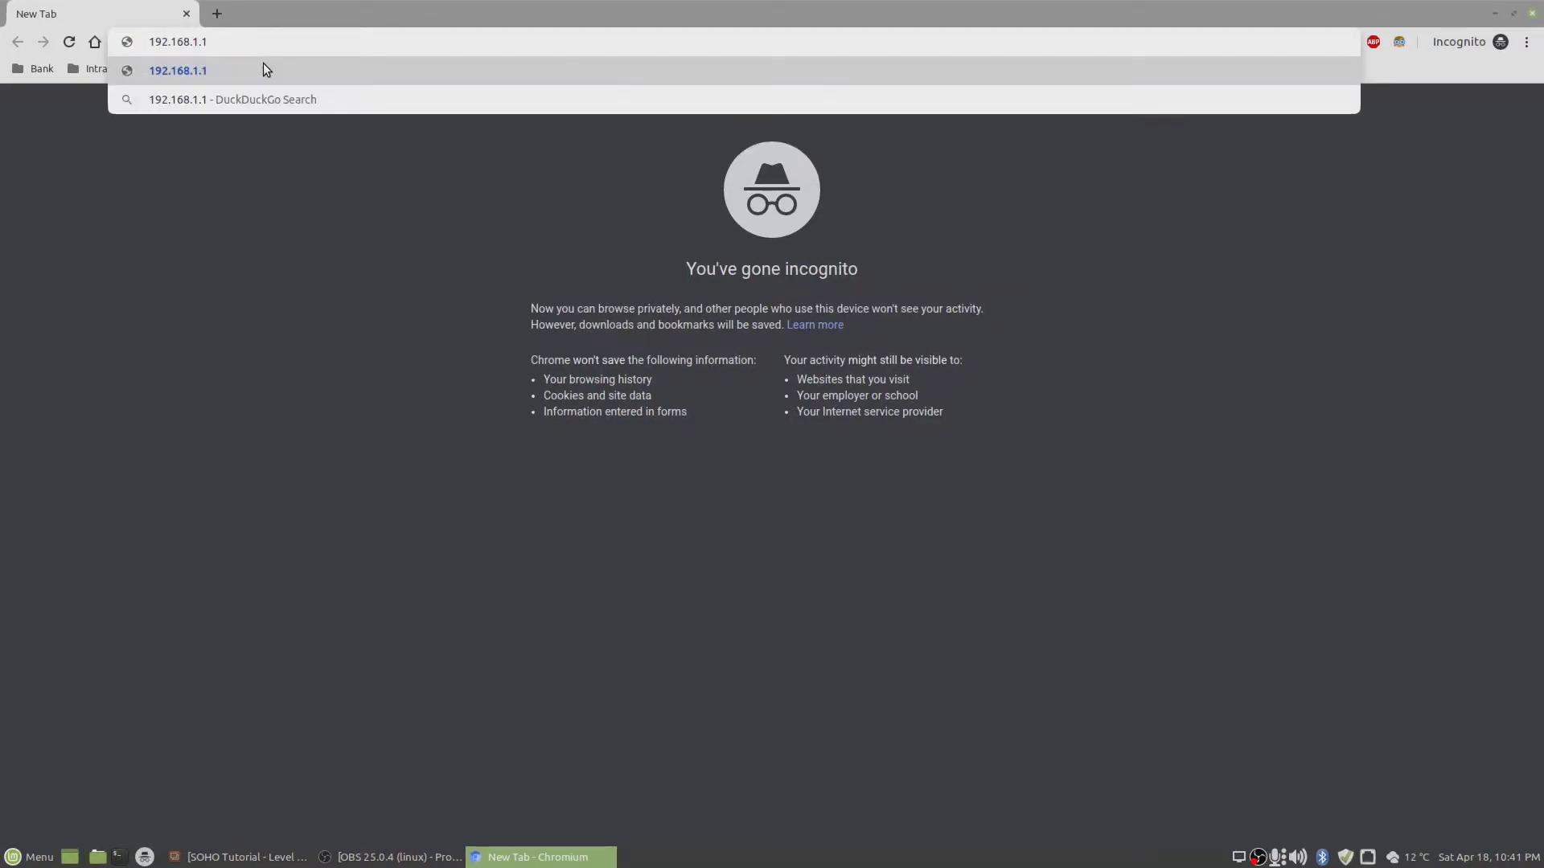
{"action": "type", "text": "/"}
{"action": "key", "text": "Return"}
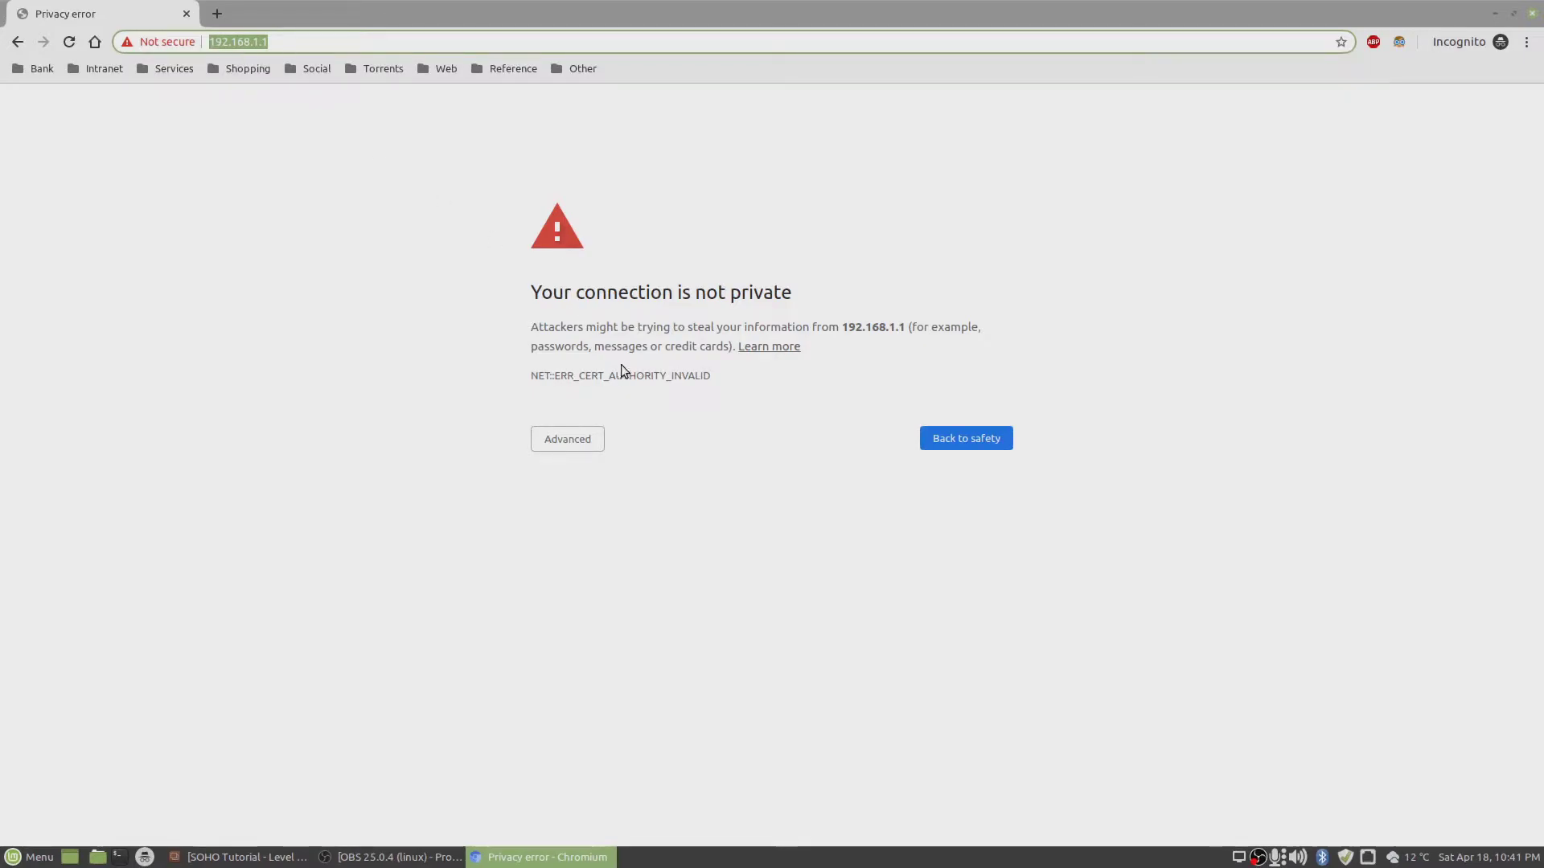
{"action": "left_click", "coordinate": [593, 441]}
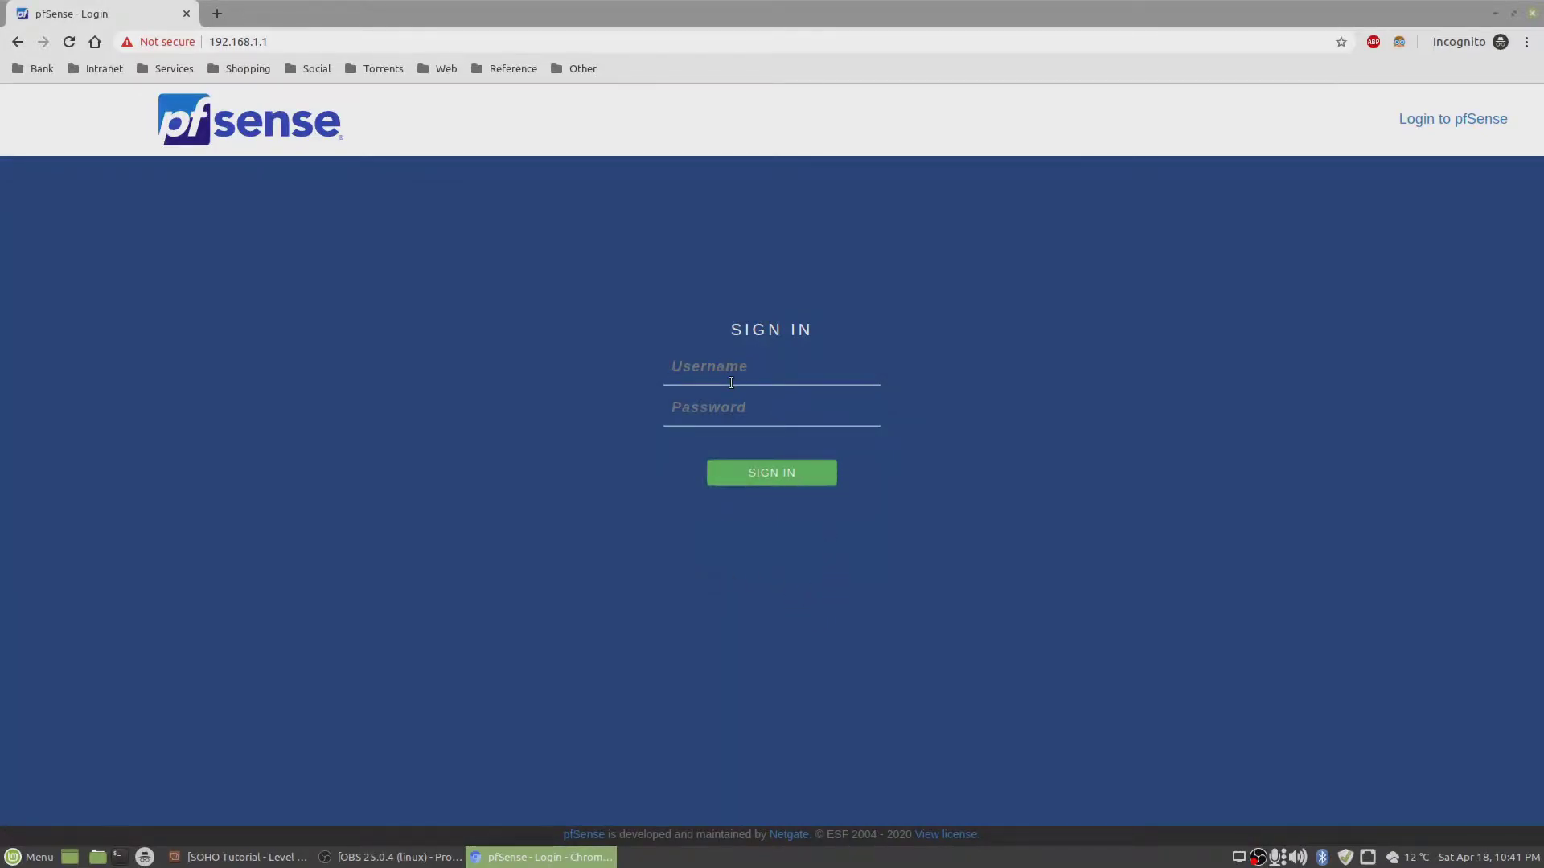
{"action": "type", "text": "admin"}
{"action": "type", "text": "•••••••"}
Log in as admin and step through the wizard's welcome and support pages to General Information
{"action": "key", "text": "Return"}
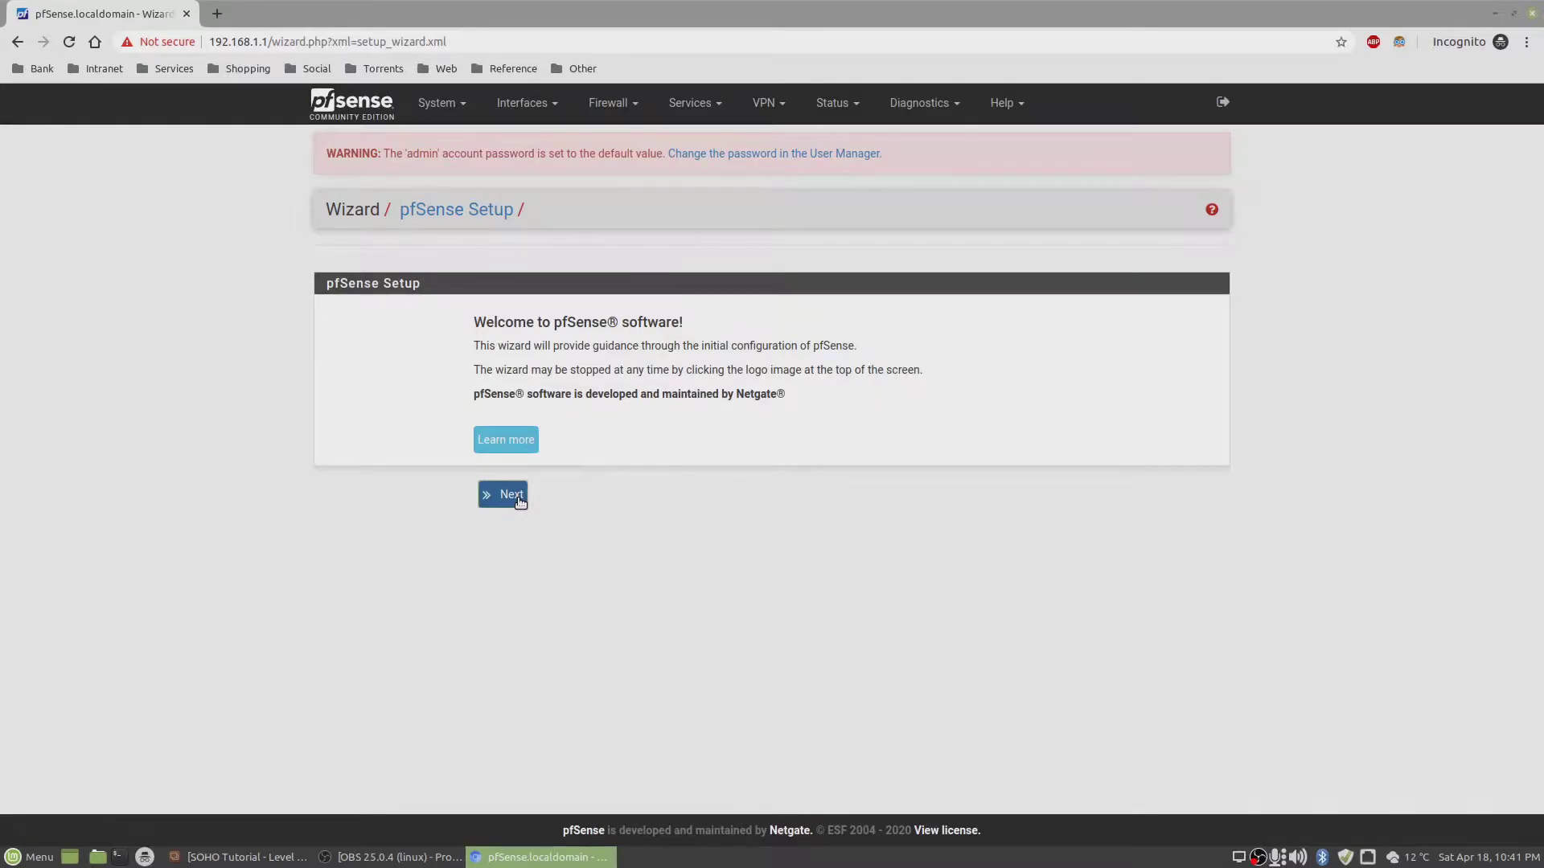
{"action": "left_click", "coordinate": [518, 498]}
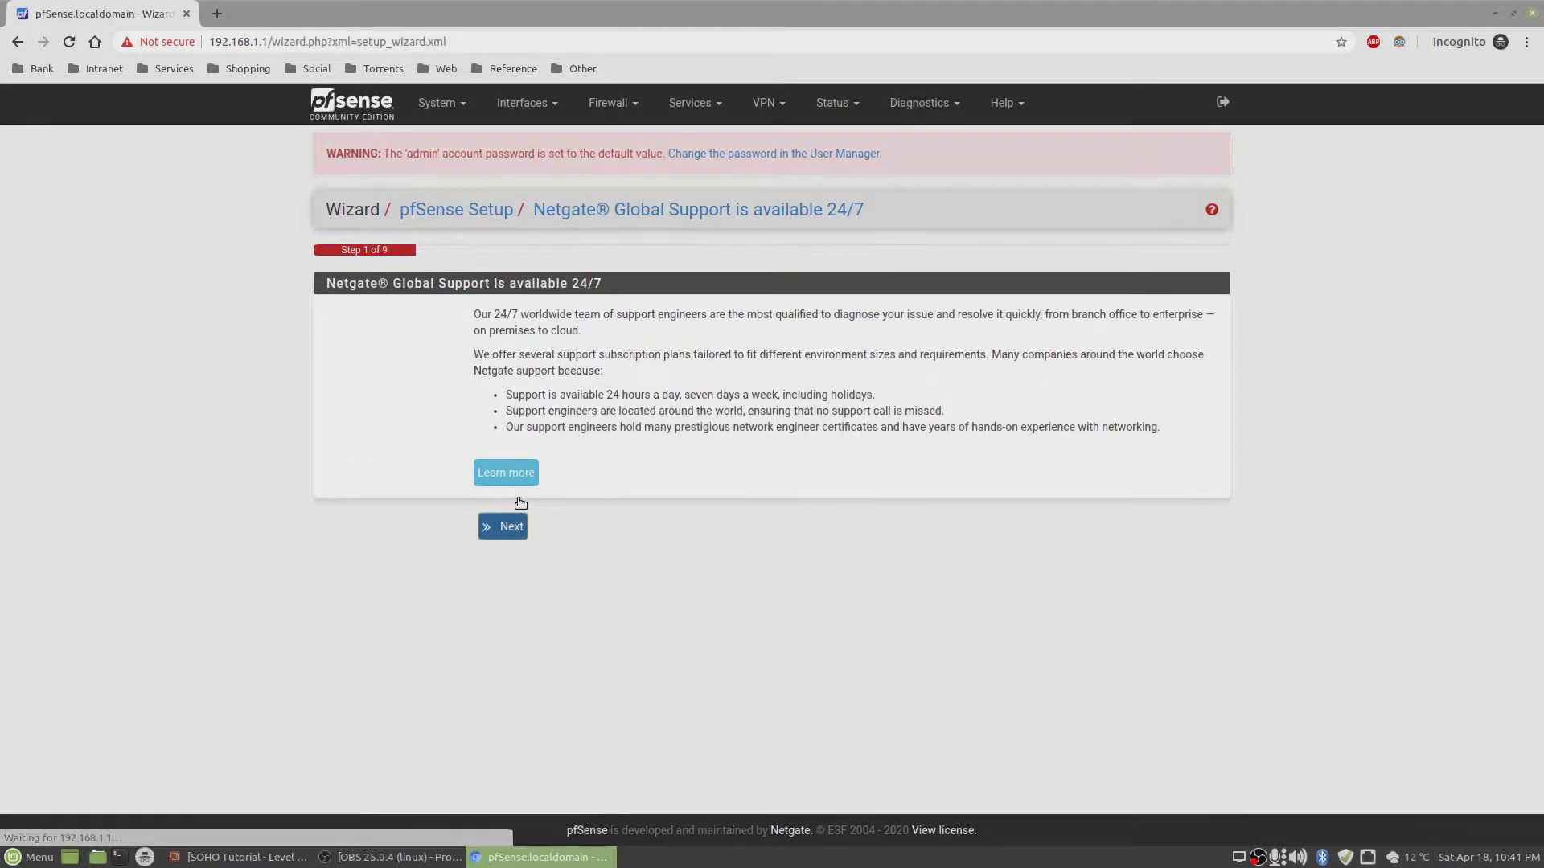
{"action": "left_click", "coordinate": [511, 538]}
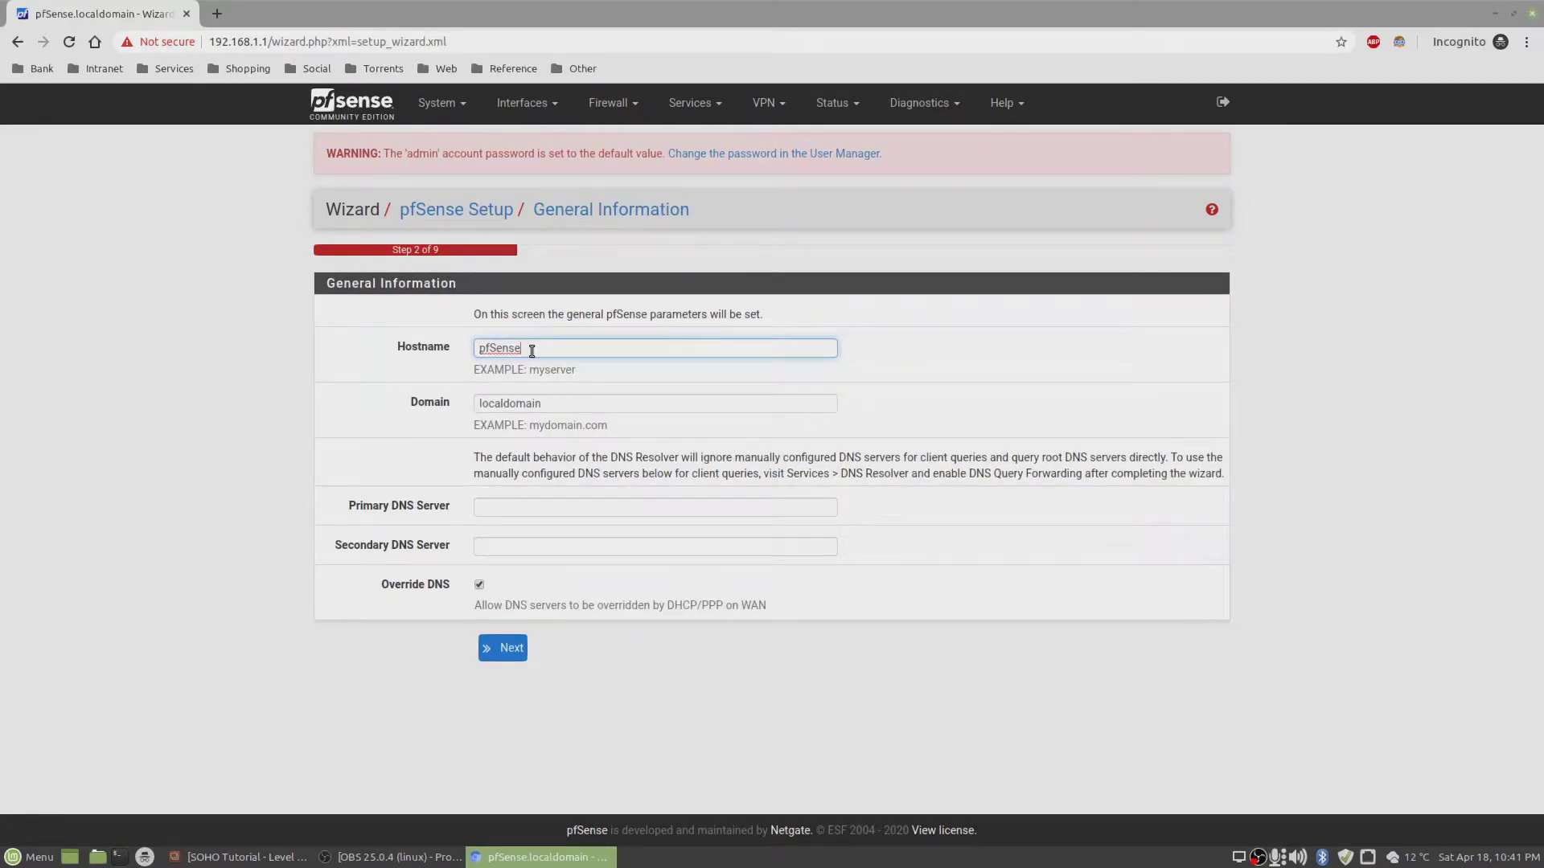
Enter hostname gw, domain lab1, DNS 1.1.1.1 and 1.0.0.1 with DNS override off, then continue
{"action": "left_click_drag", "start_coordinate": [530, 350], "coordinate": [413, 347]}
{"action": "type", "text": "gw"}
{"action": "left_click_drag", "start_coordinate": [594, 407], "coordinate": [320, 391]}
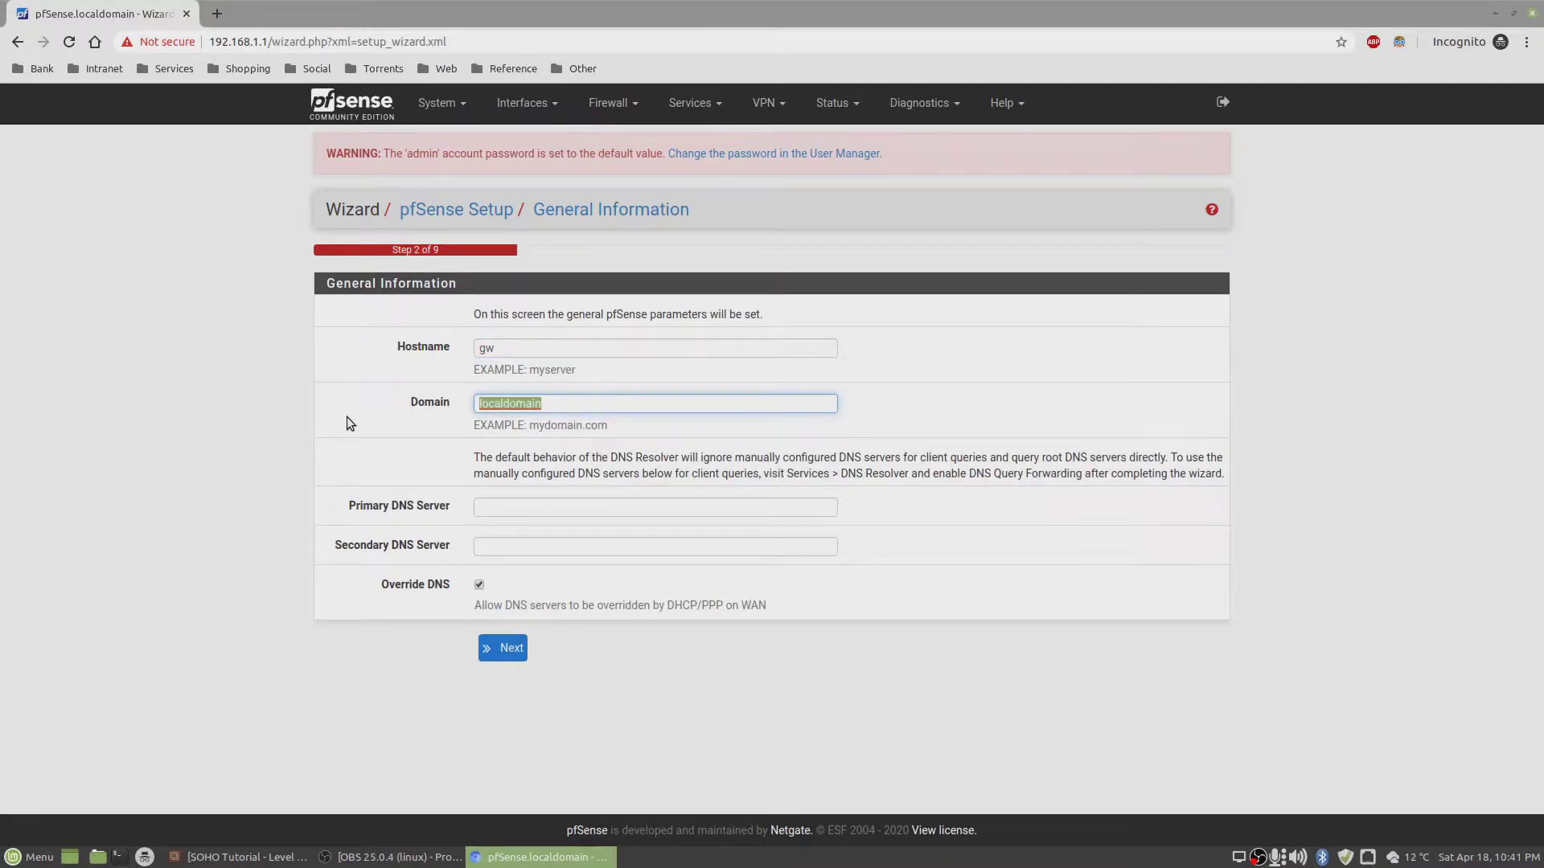
{"action": "type", "text": "lab1"}
{"action": "left_click", "coordinate": [480, 587]}
{"action": "left_click", "coordinate": [502, 508]}
{"action": "type", "text": "1.1"}
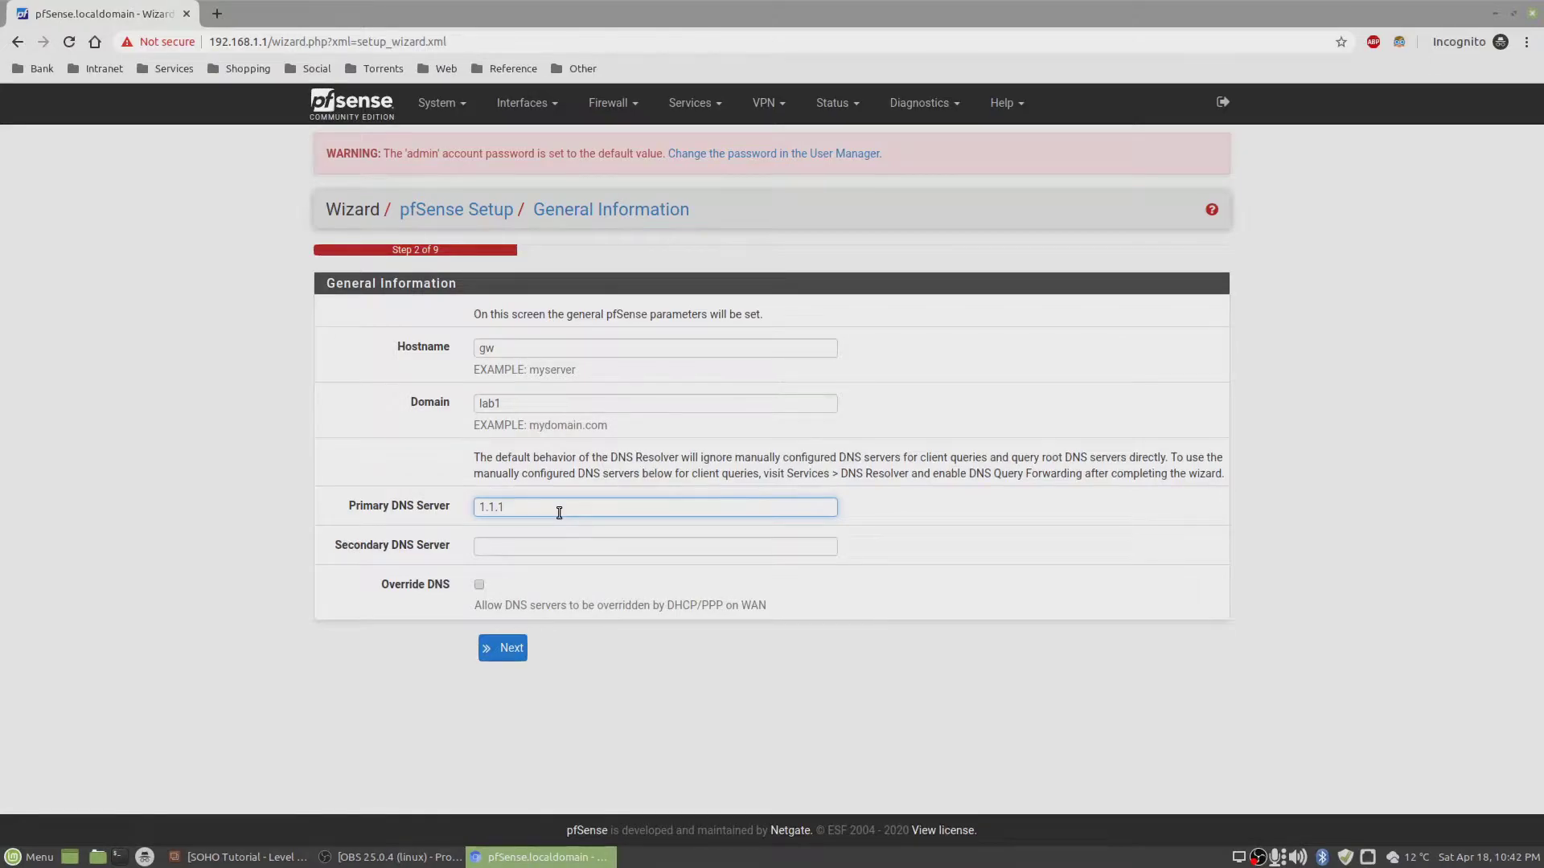
{"action": "type", "text": ".1"}
{"action": "left_click", "coordinate": [553, 552]}
{"action": "type", "text": "1.0.0."}
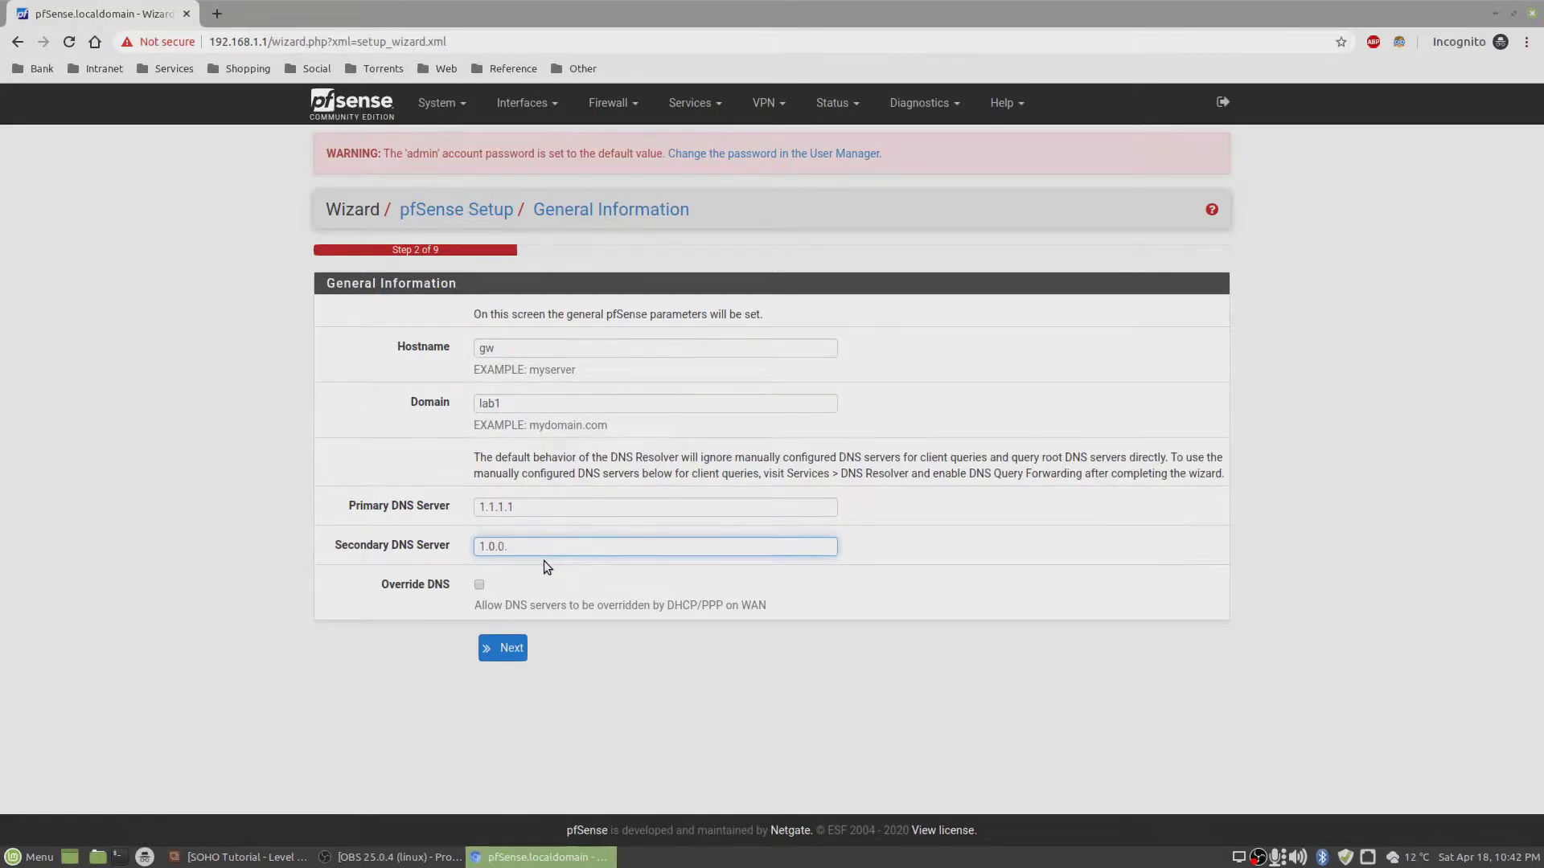
{"action": "left_click", "coordinate": [508, 647]}
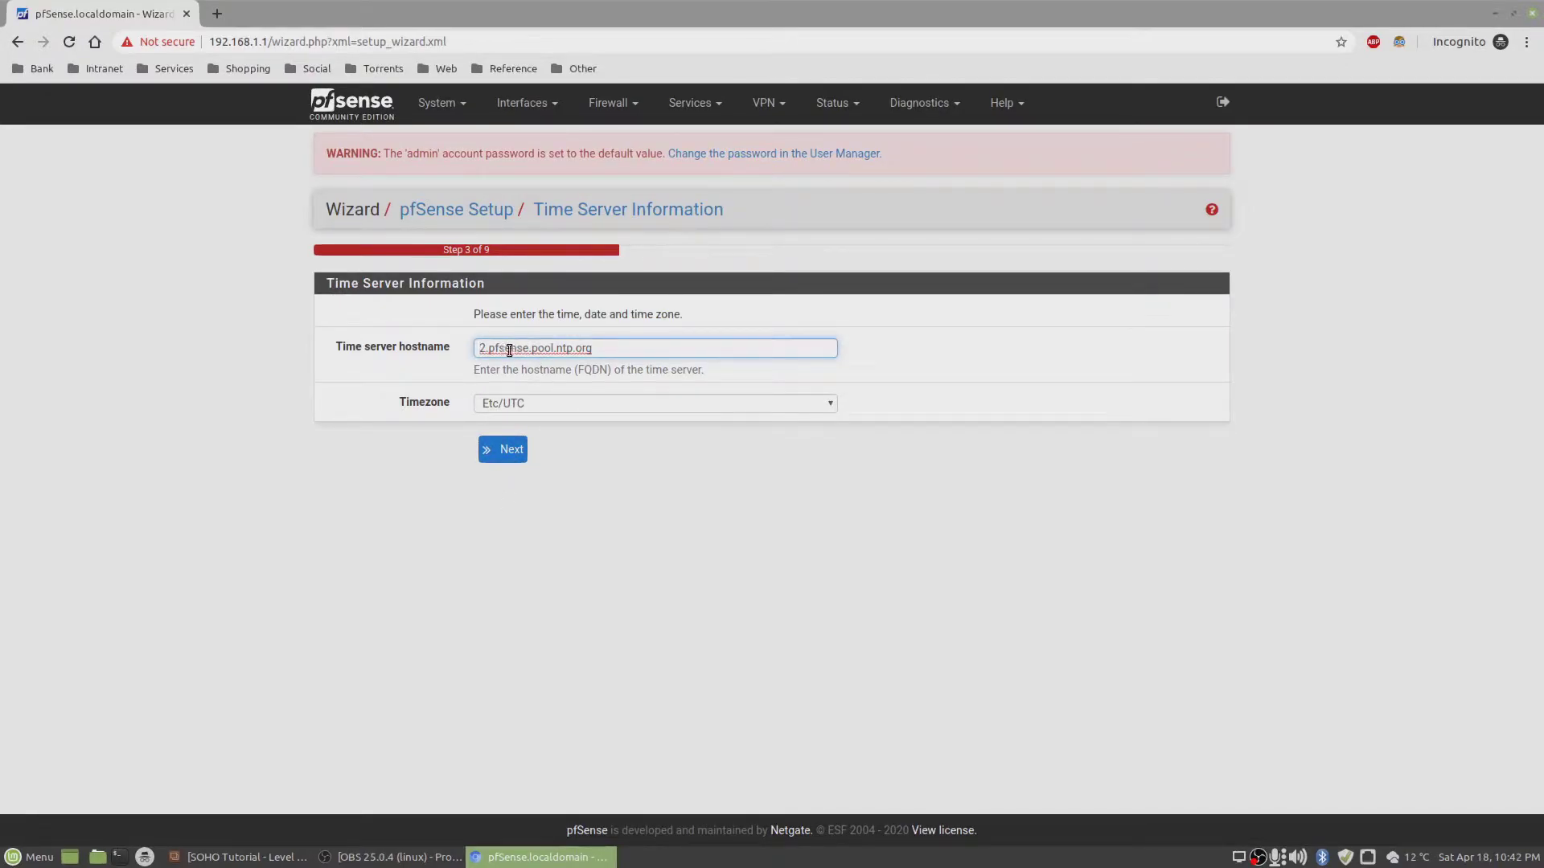
Choose the Australia/Melbourne timezone and continue to the Configure WAN Interface page
{"action": "left_click", "coordinate": [533, 401]}
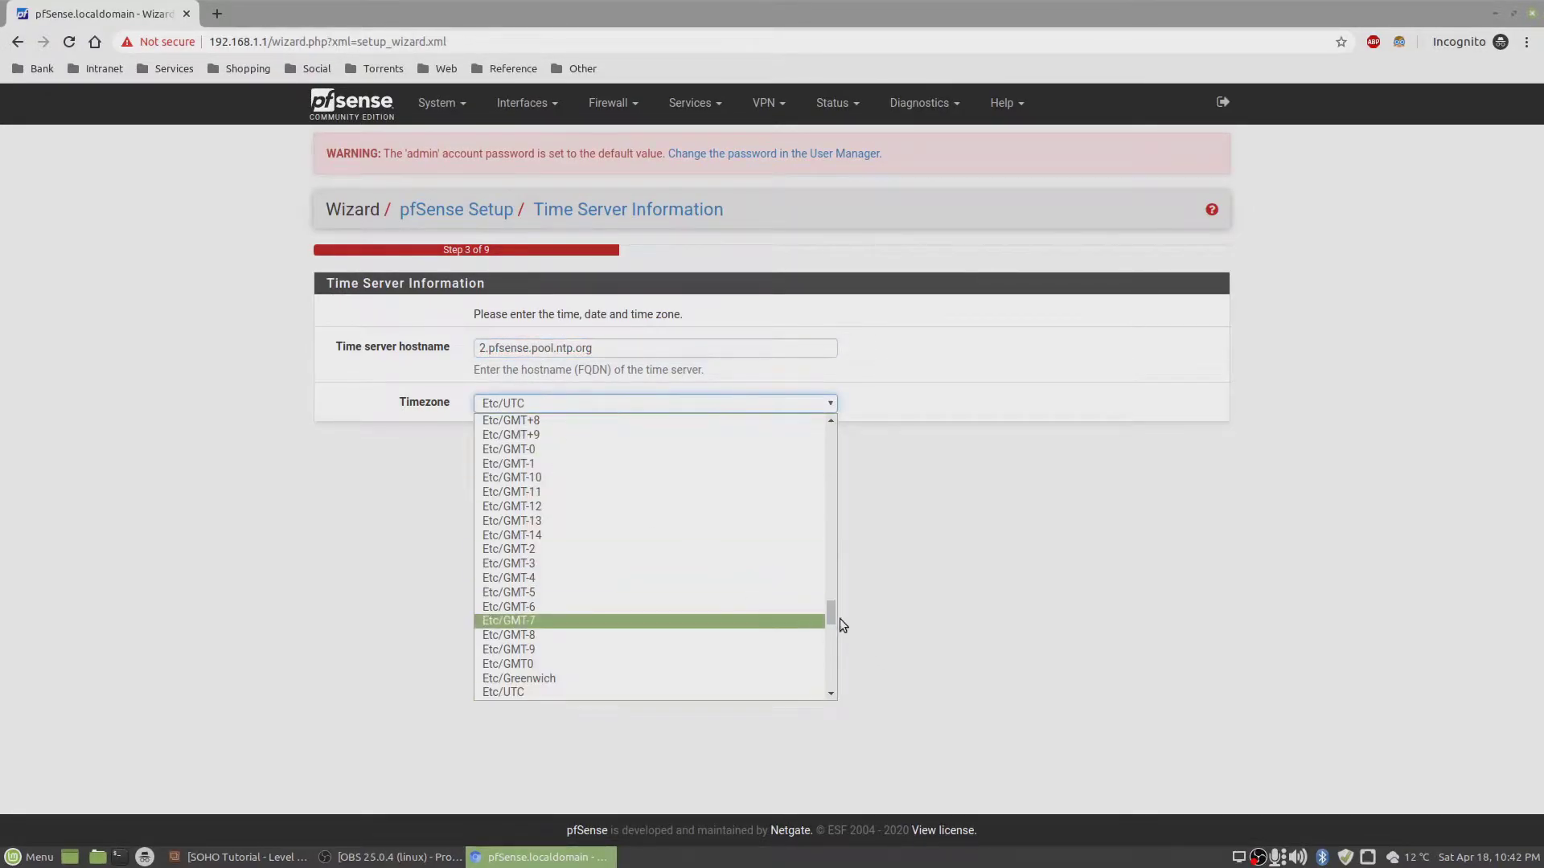
{"action": "left_click_drag", "start_coordinate": [831, 615], "coordinate": [827, 600]}
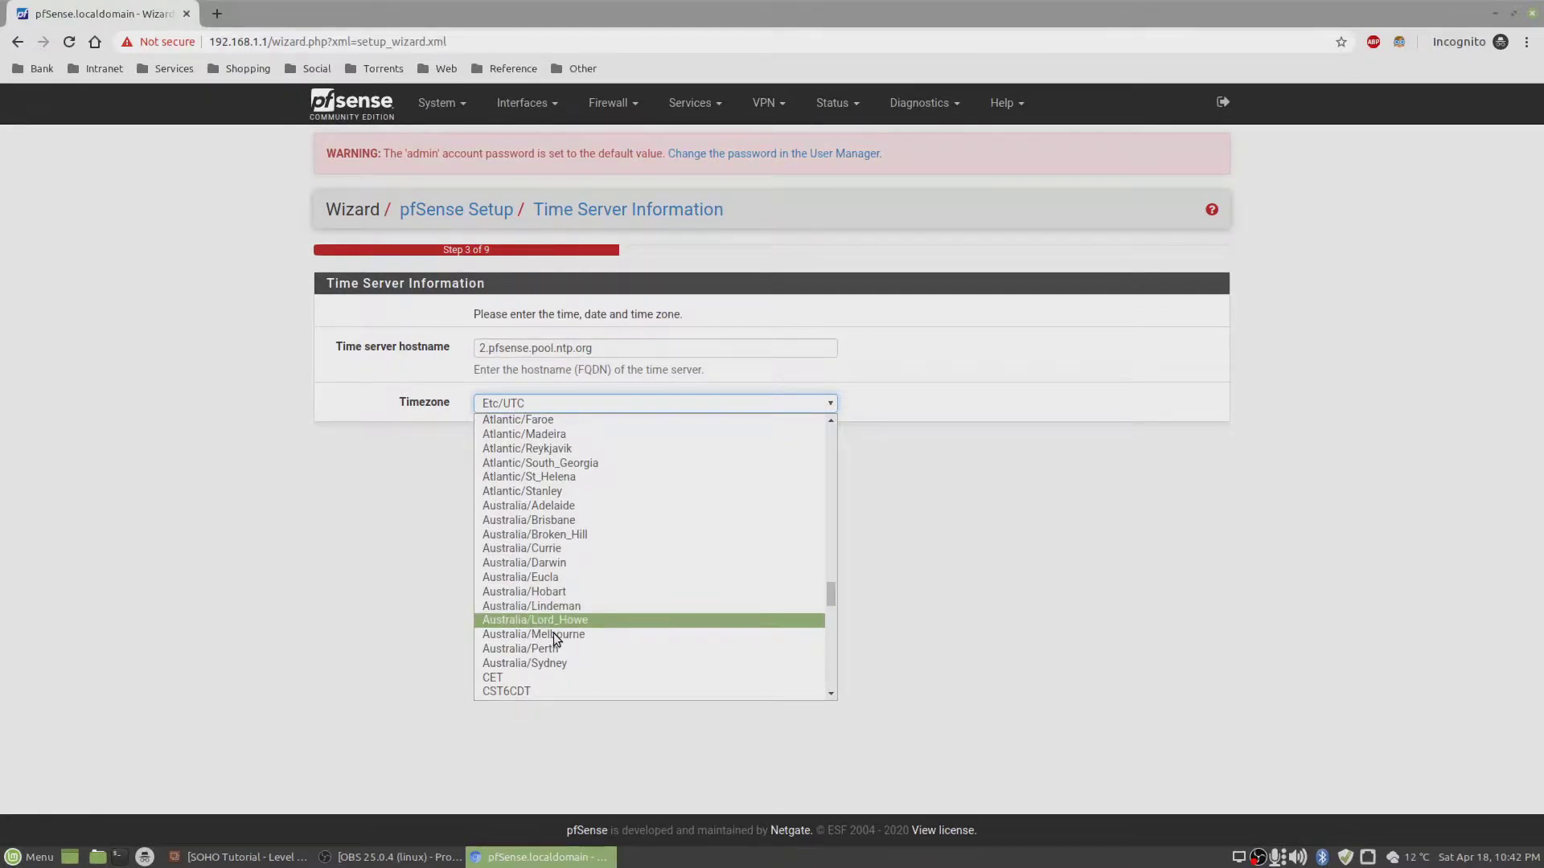
{"action": "left_click", "coordinate": [554, 634]}
{"action": "left_click", "coordinate": [490, 452]}
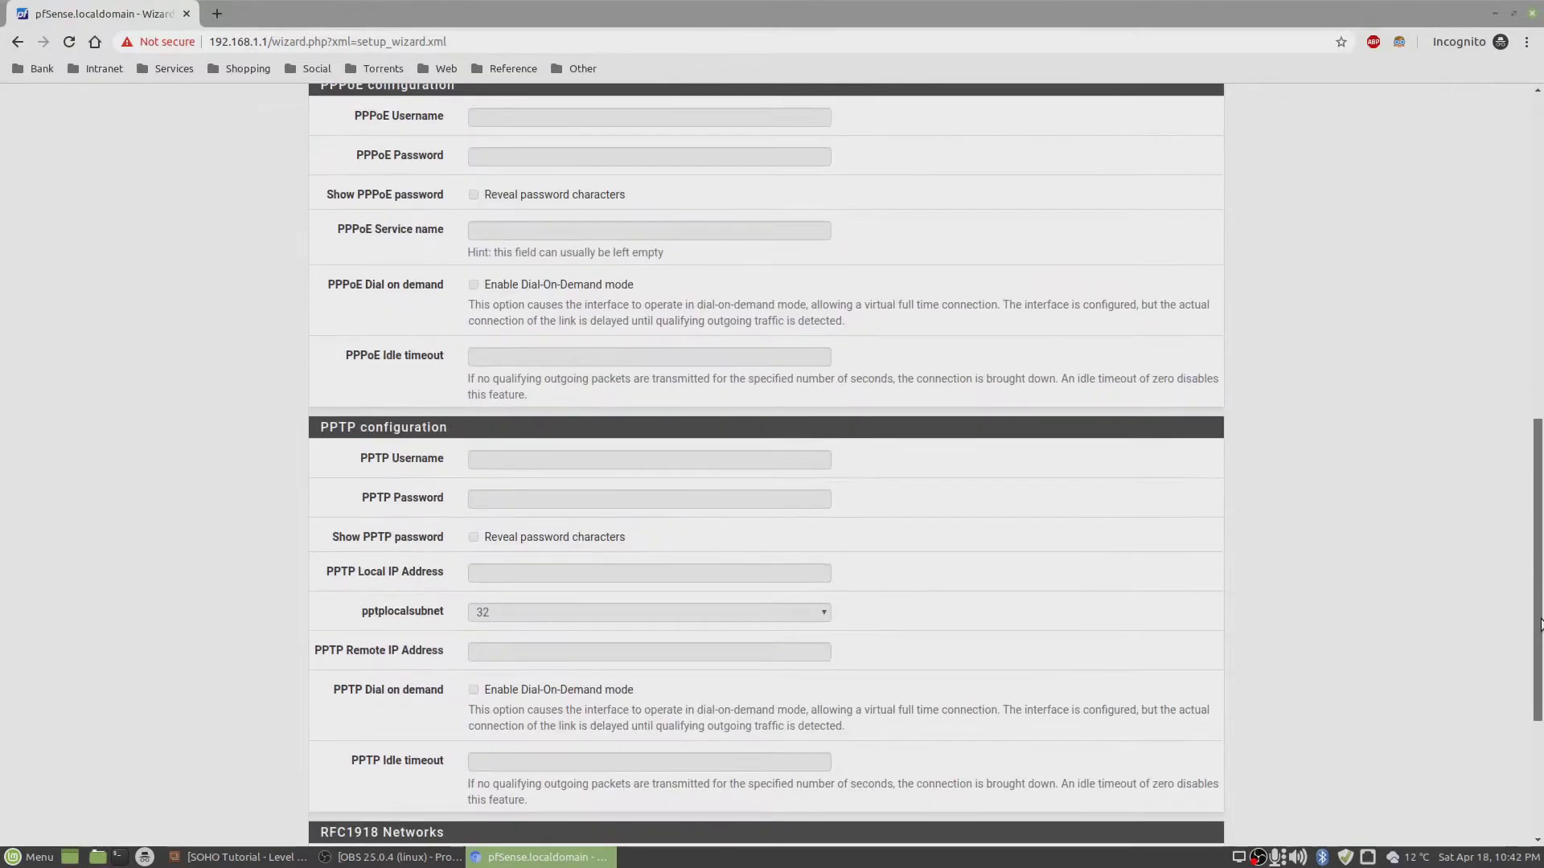
{"action": "mouse_move", "coordinate": [1537, 305]}
{"action": "left_mouse_down"}
{"action": "mouse_move", "coordinate": [1529, 281]}
{"action": "mouse_move", "coordinate": [1534, 721]}
{"action": "left_mouse_up"}
Keep WAN on DHCP, give the LAN interface 10.45.80.1/24 and continue to the password step
{"action": "left_click", "coordinate": [501, 760]}
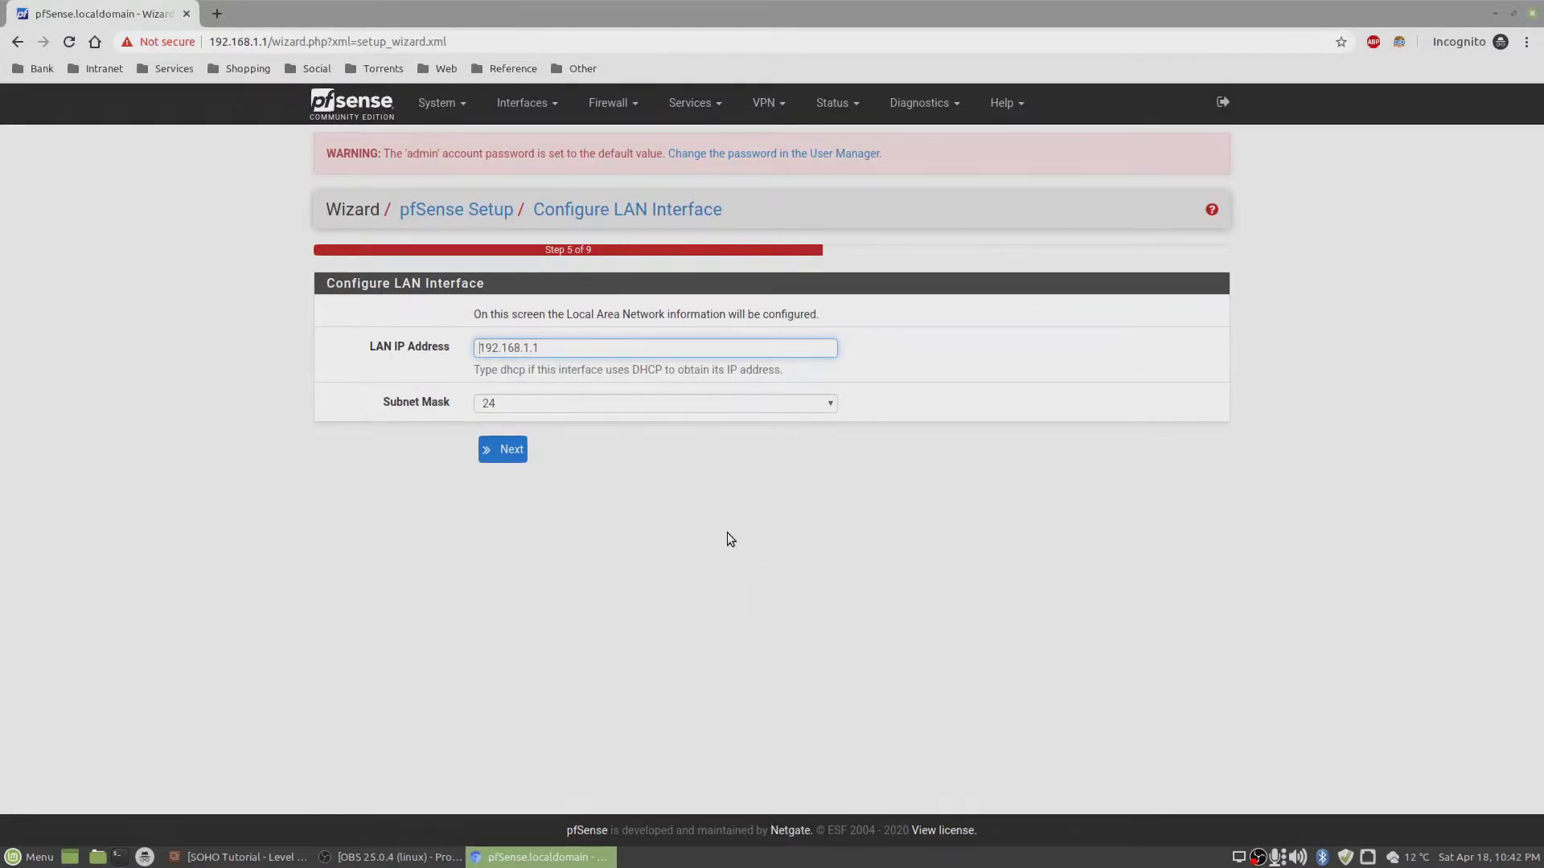
{"action": "left_click_drag", "start_coordinate": [552, 348], "coordinate": [407, 323]}
{"action": "type", "text": "10."}
{"action": "type", "text": "45.80.1"}
{"action": "left_click", "coordinate": [501, 452]}
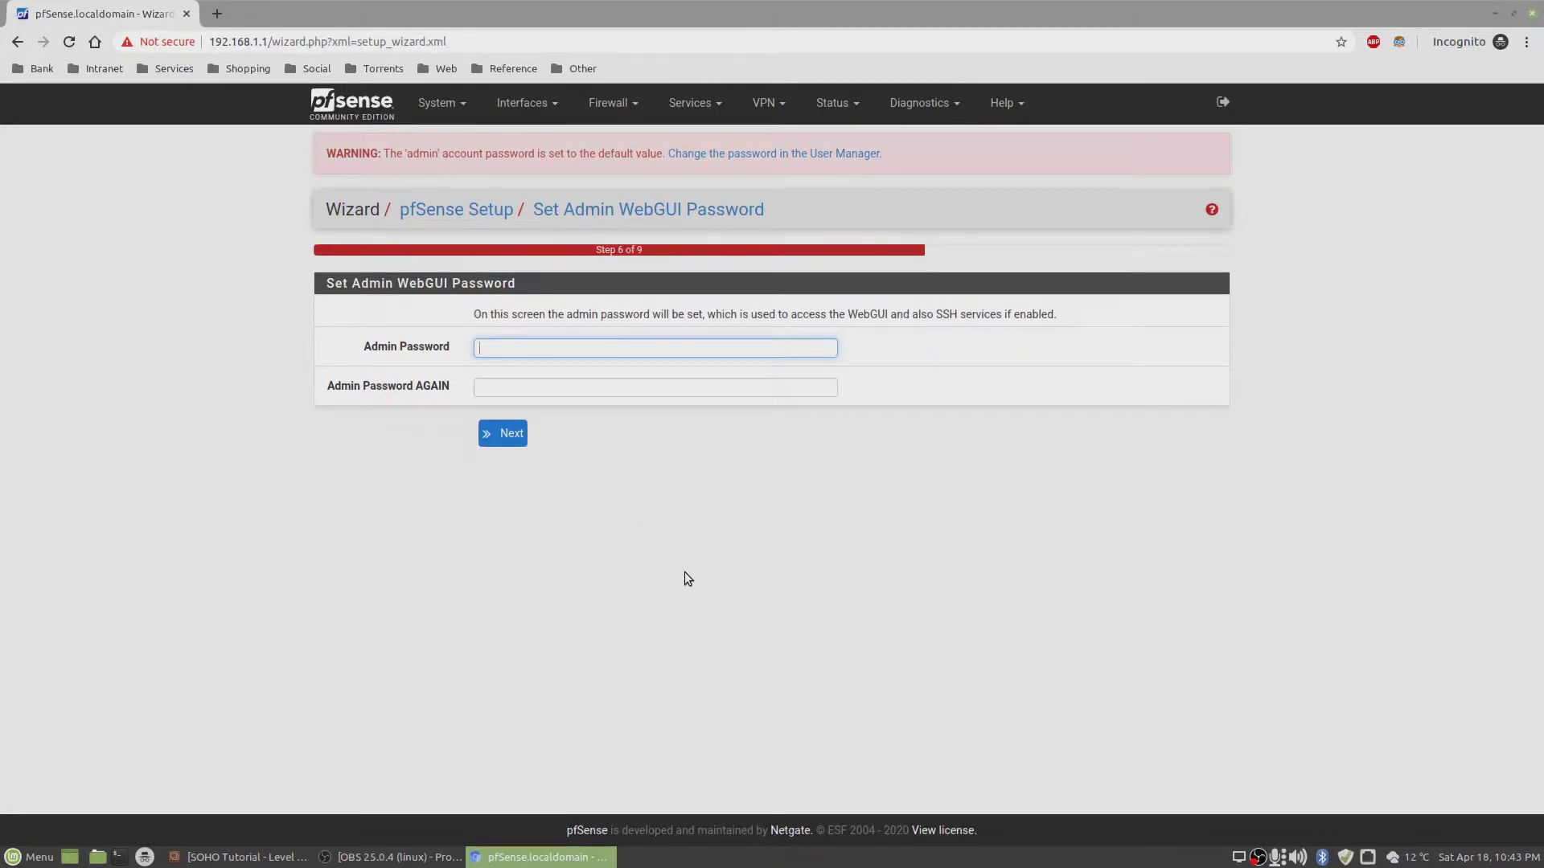
Confirm the new admin password, reload the configuration and finish the wizard
{"action": "key", "text": "Tab"}
{"action": "left_click", "coordinate": [515, 428]}
{"action": "left_click", "coordinate": [507, 304]}
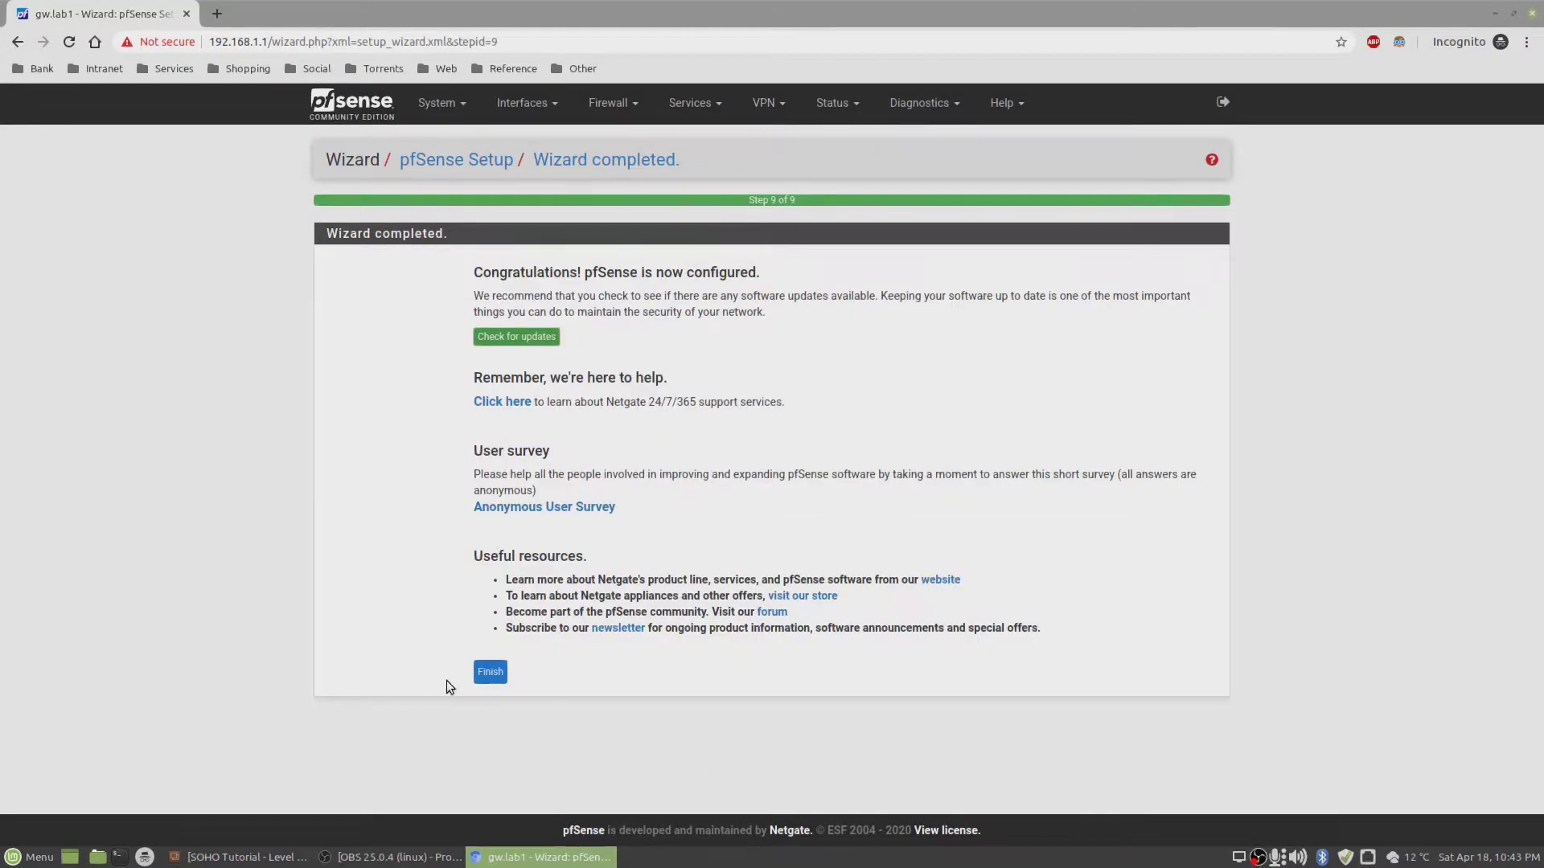
{"action": "left_click", "coordinate": [489, 676]}
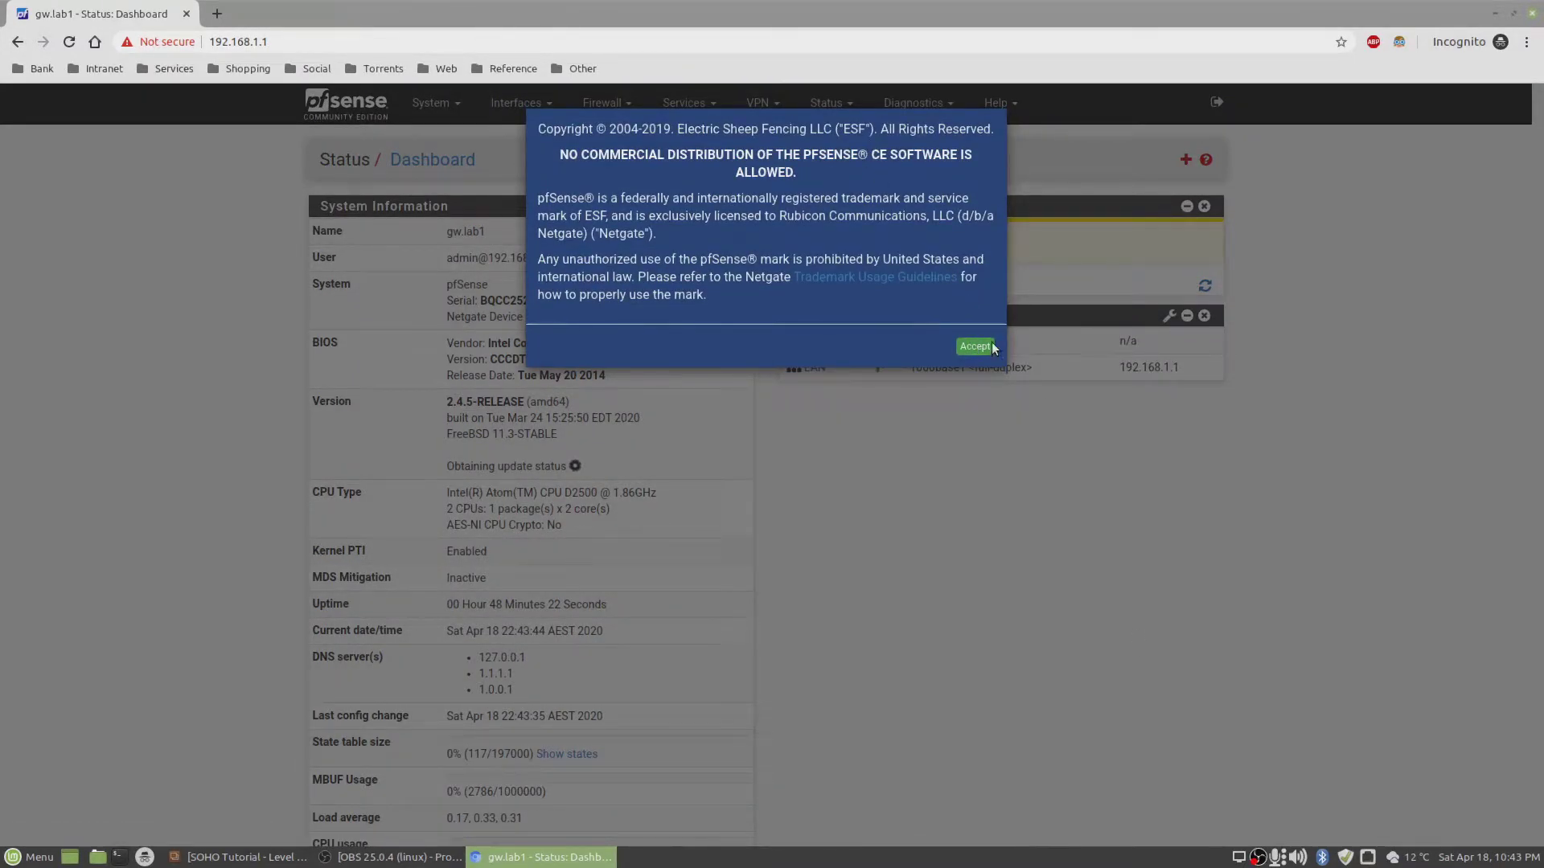
Accept the trademark notice, note LAN still at 192.168.1.1, reload the page and bring up the tray network menu
{"action": "left_click", "coordinate": [977, 348]}
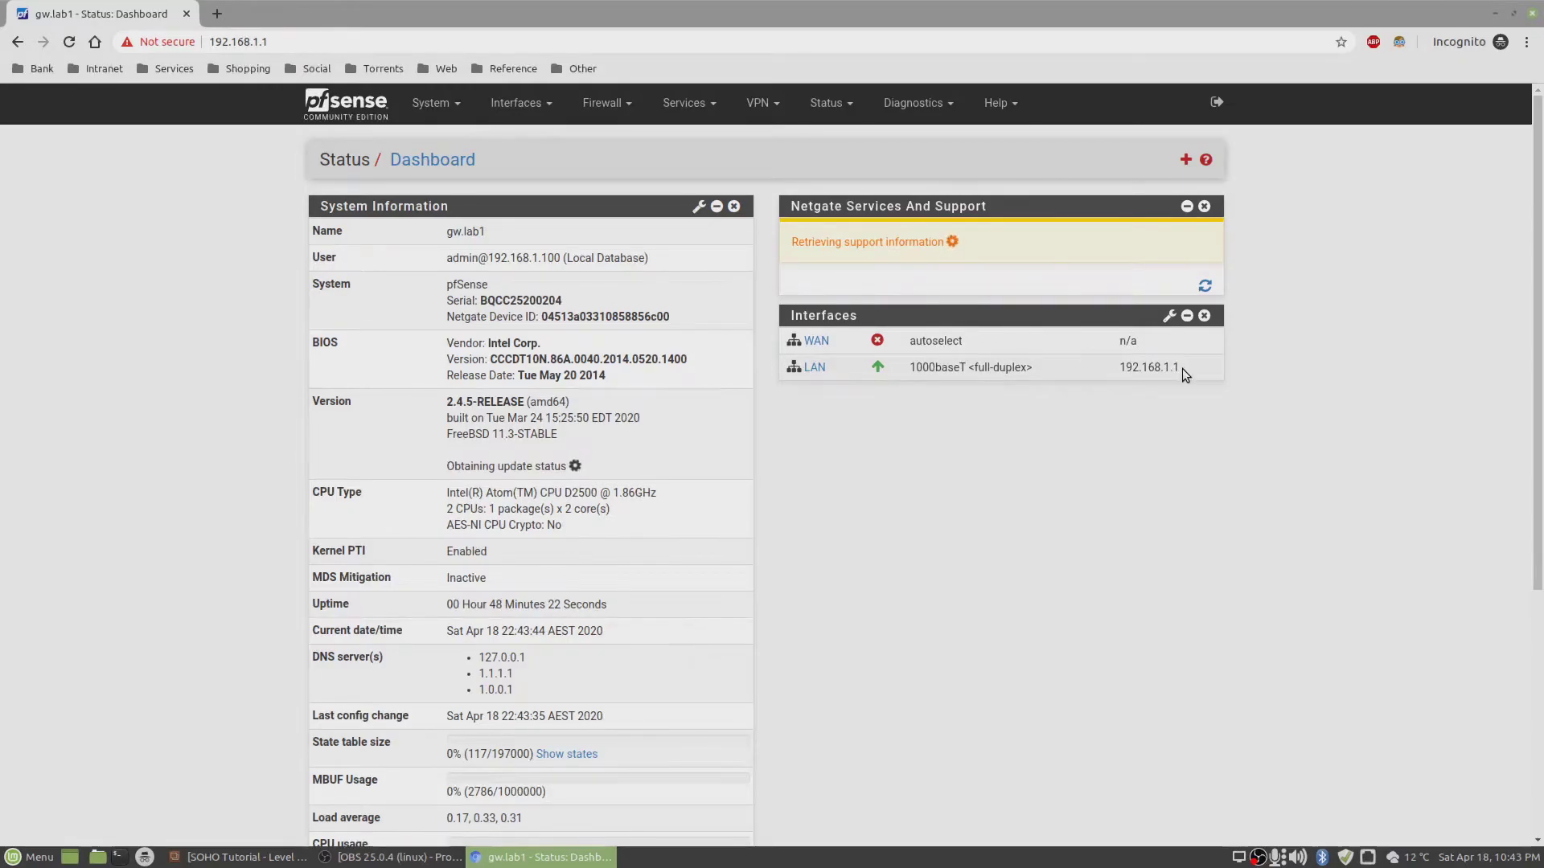
{"action": "left_click_drag", "start_coordinate": [1180, 368], "coordinate": [1111, 355]}
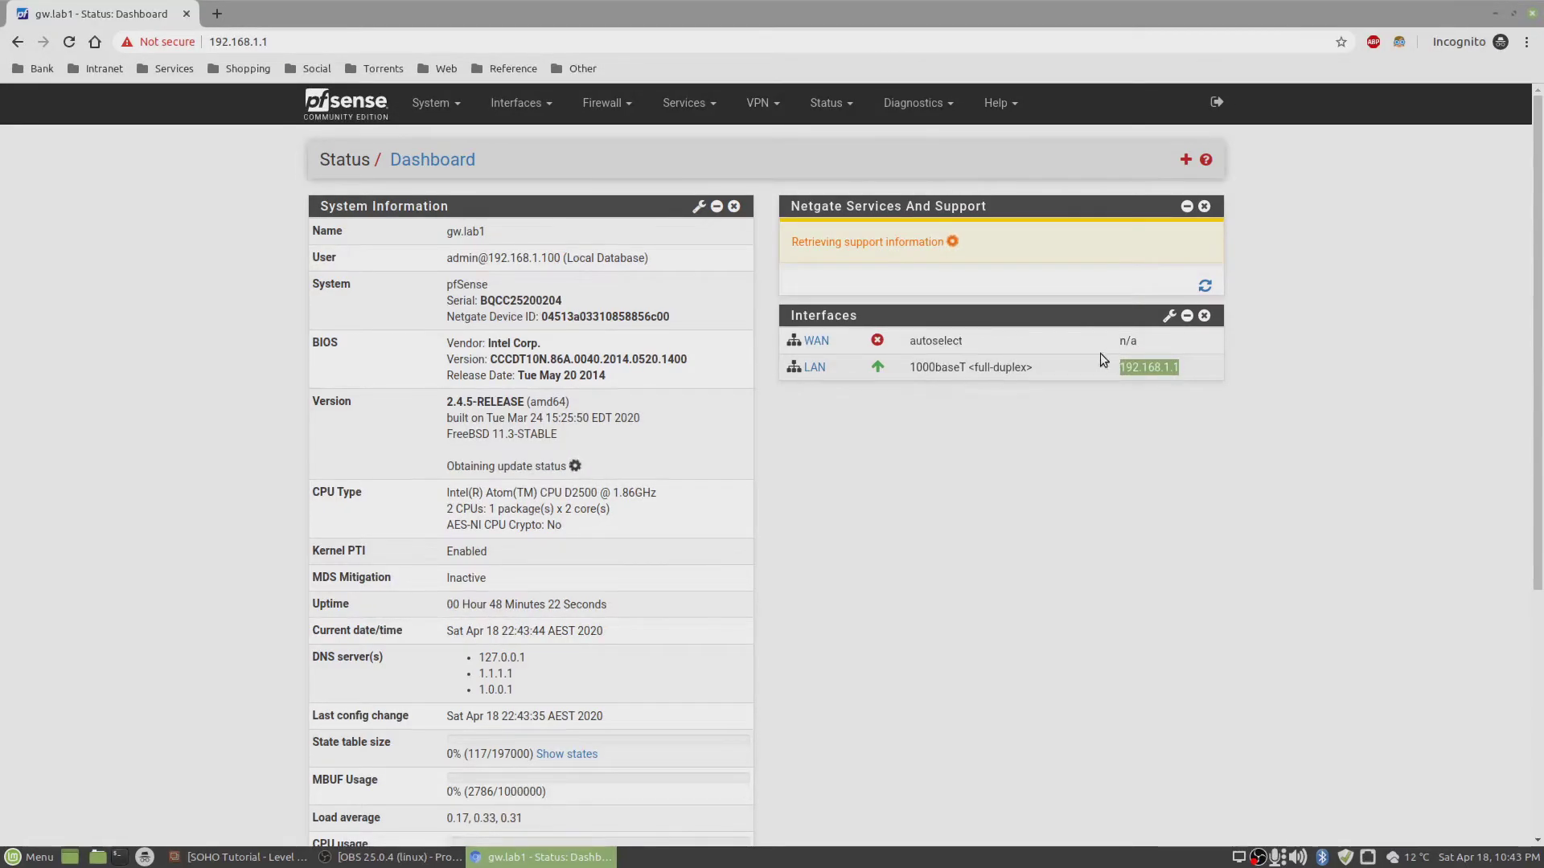
{"action": "left_click", "coordinate": [379, 114]}
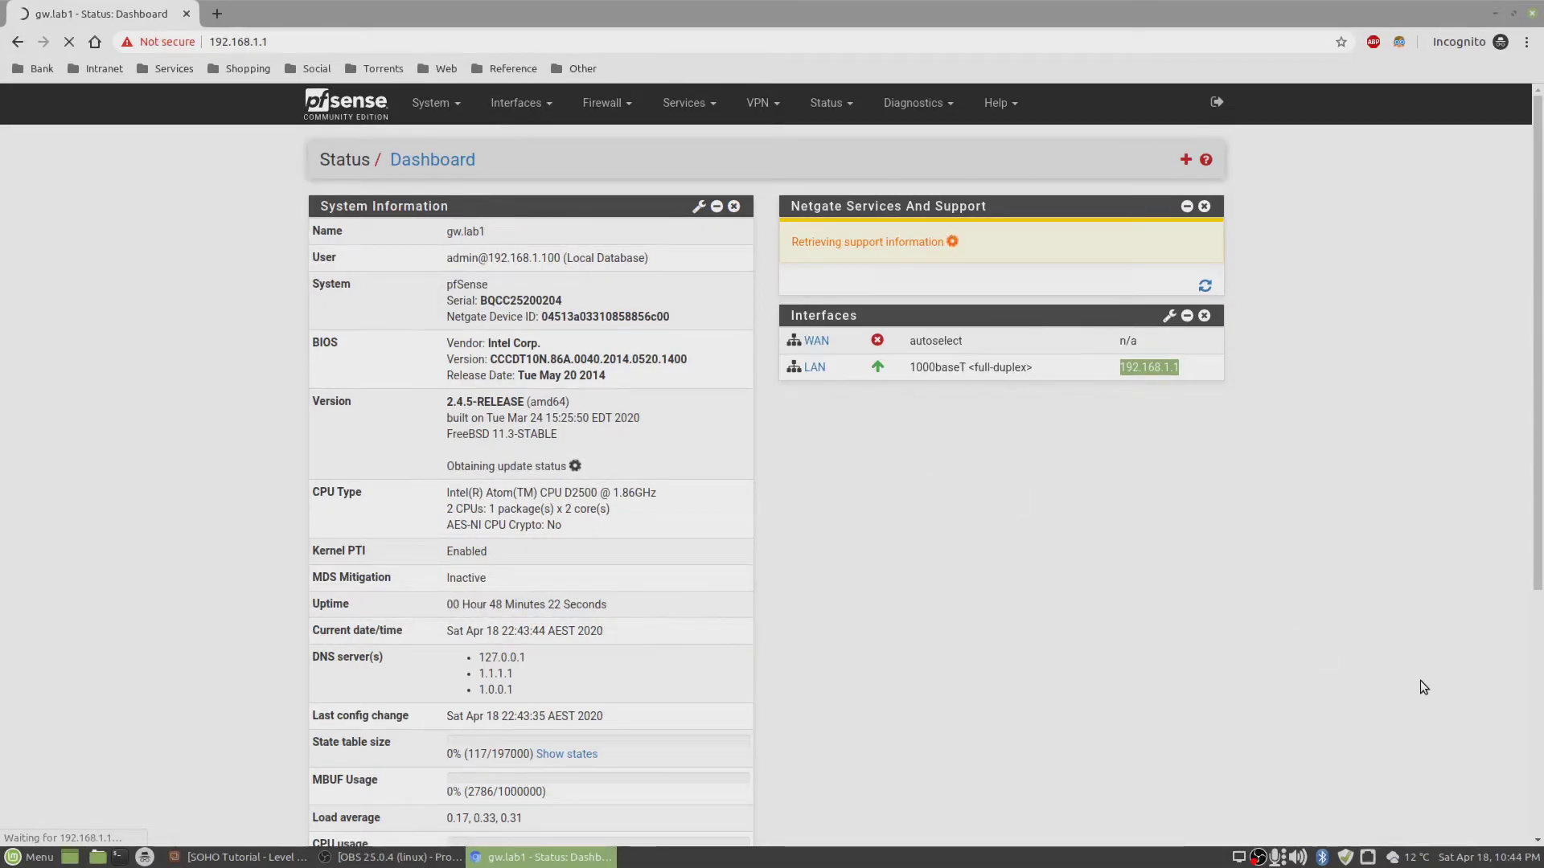
{"action": "left_click", "coordinate": [1368, 858]}
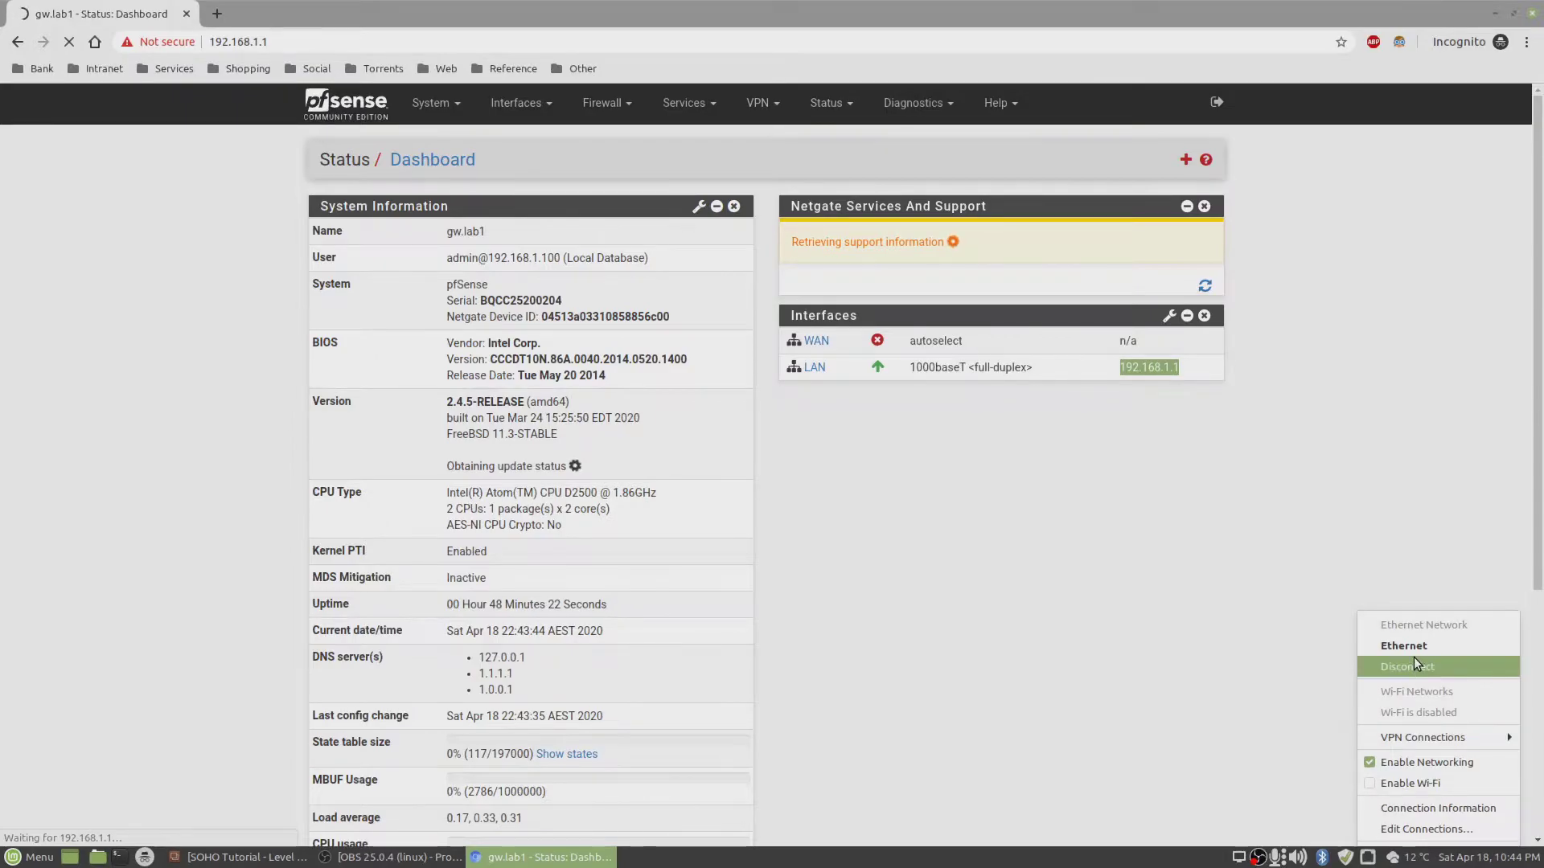
Review the connection information, then disconnect and reconnect the wired Ethernet connection
{"action": "left_click", "coordinate": [1432, 809]}
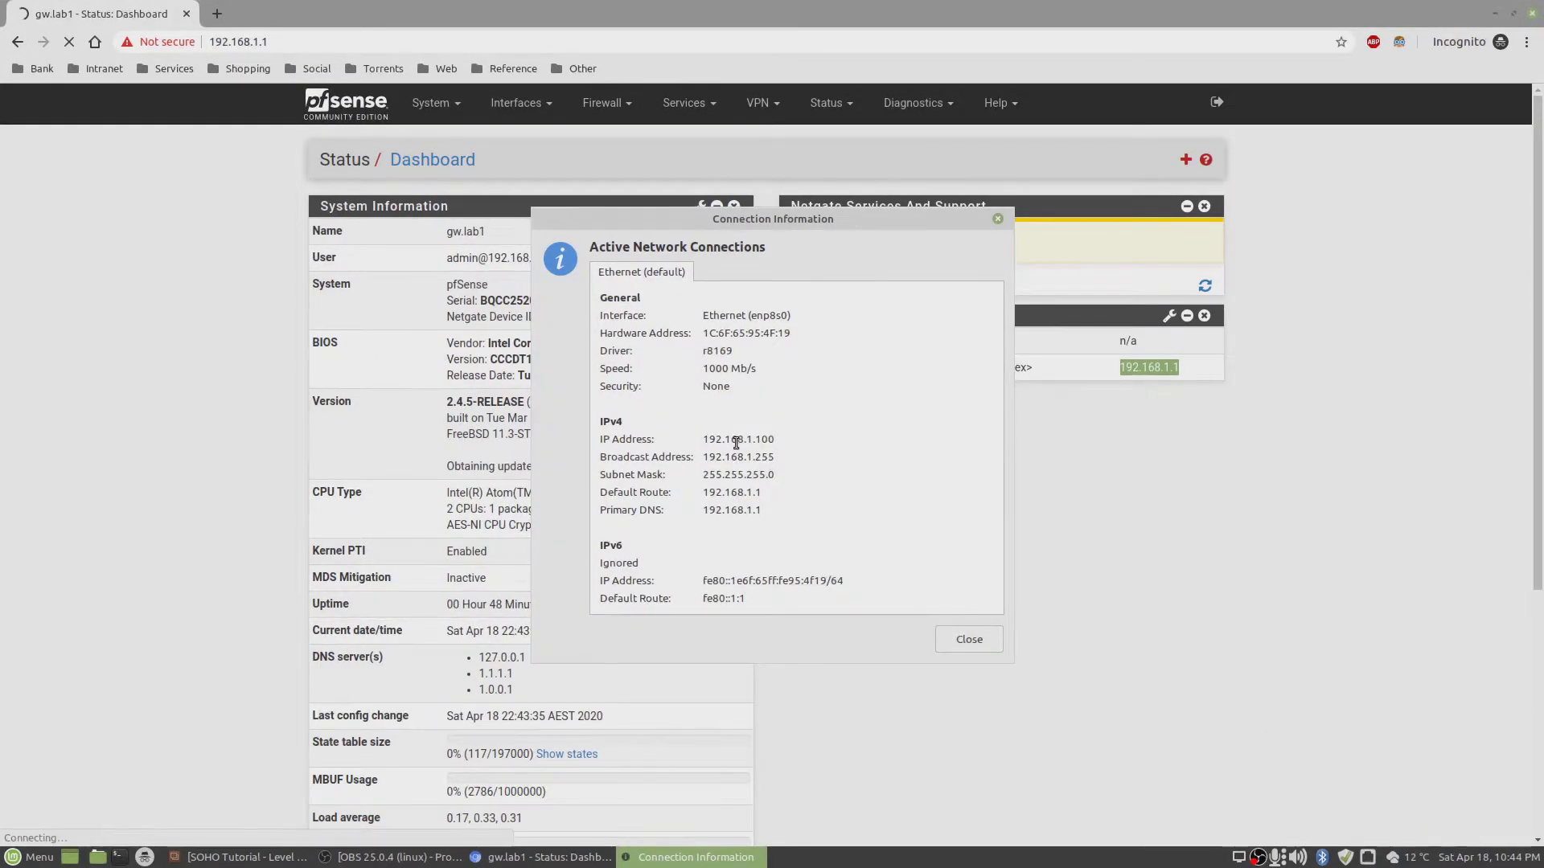
{"action": "left_click", "coordinate": [968, 640]}
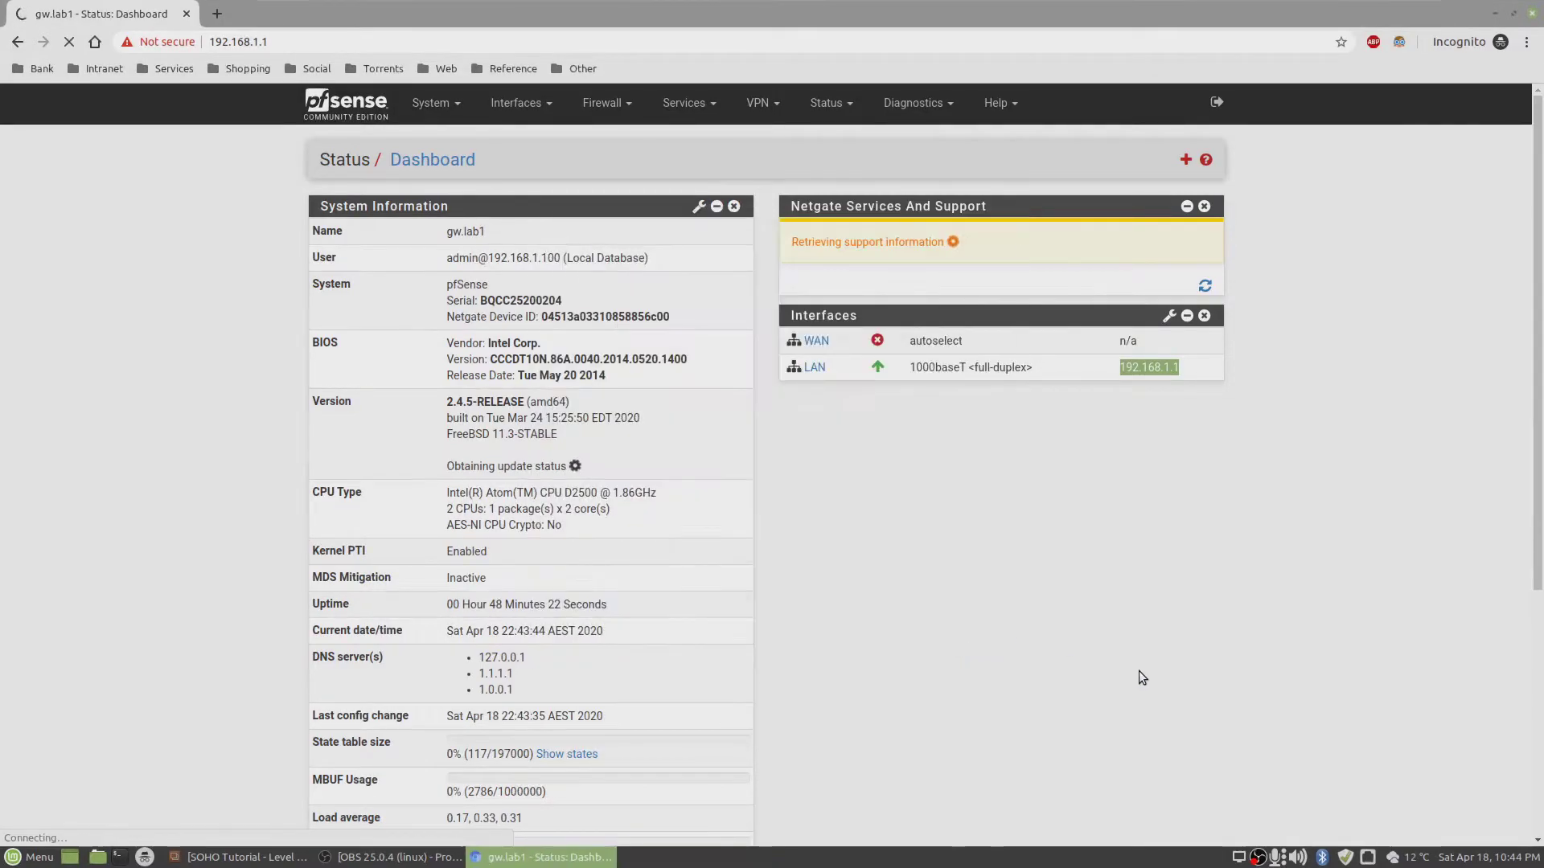
{"action": "left_click", "coordinate": [1376, 857]}
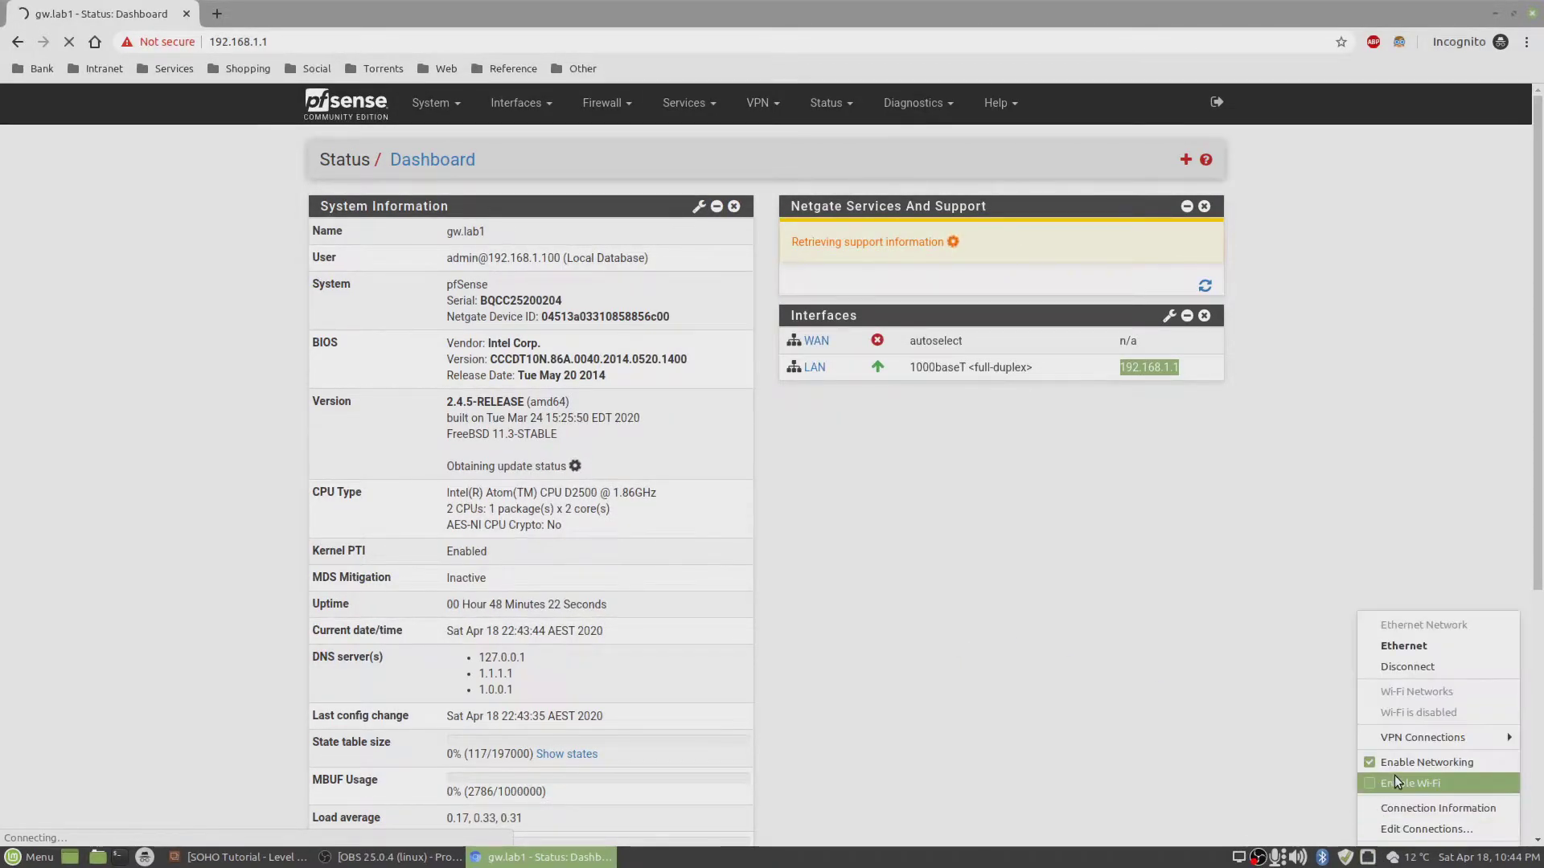
{"action": "left_click", "coordinate": [1403, 667]}
{"action": "left_click", "coordinate": [1368, 859]}
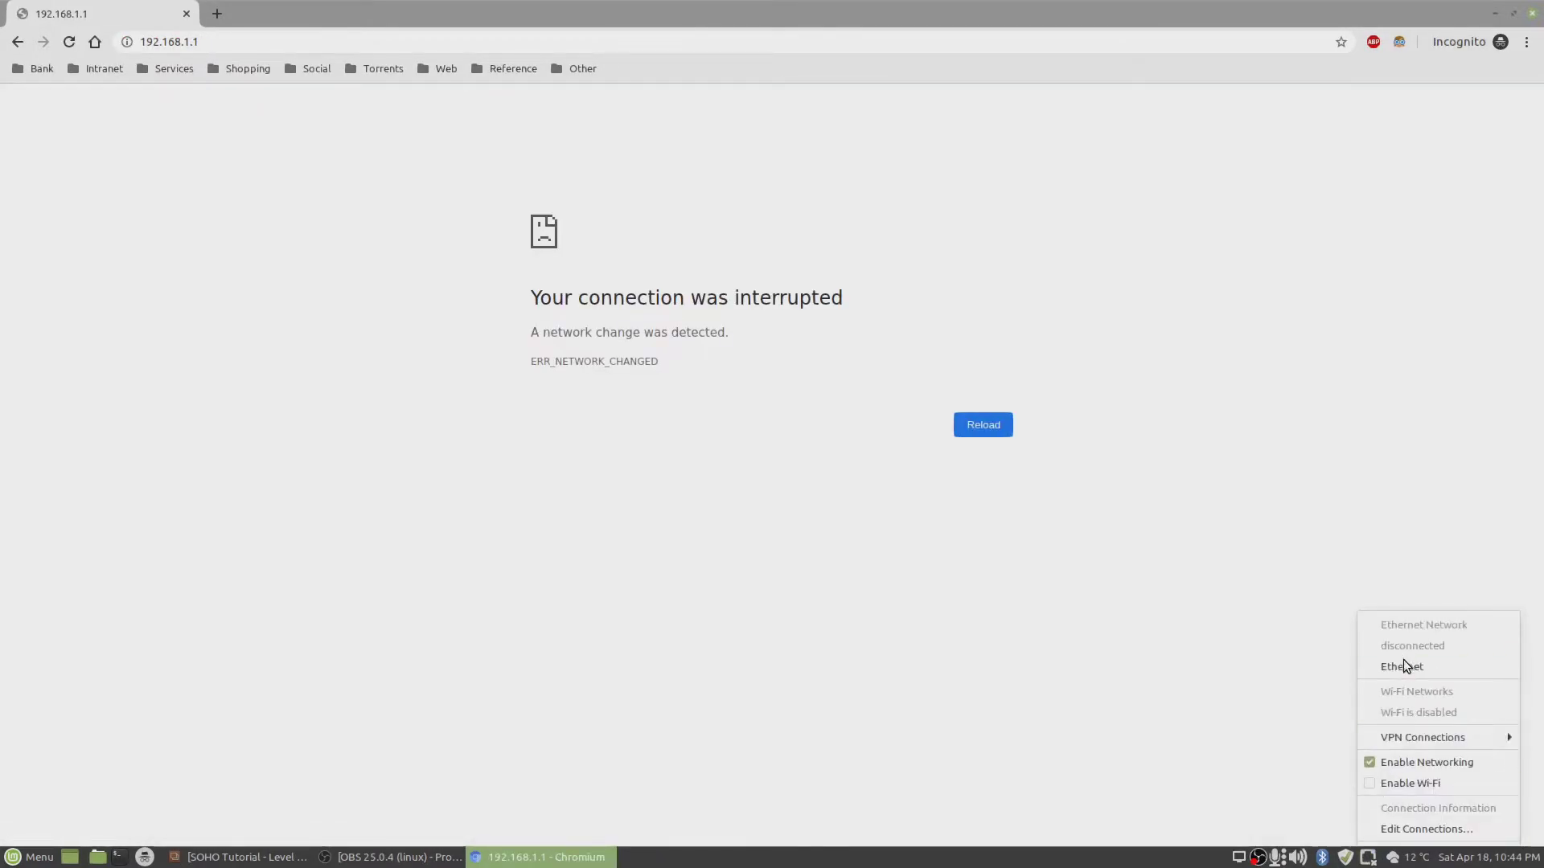
{"action": "left_click", "coordinate": [1401, 667]}
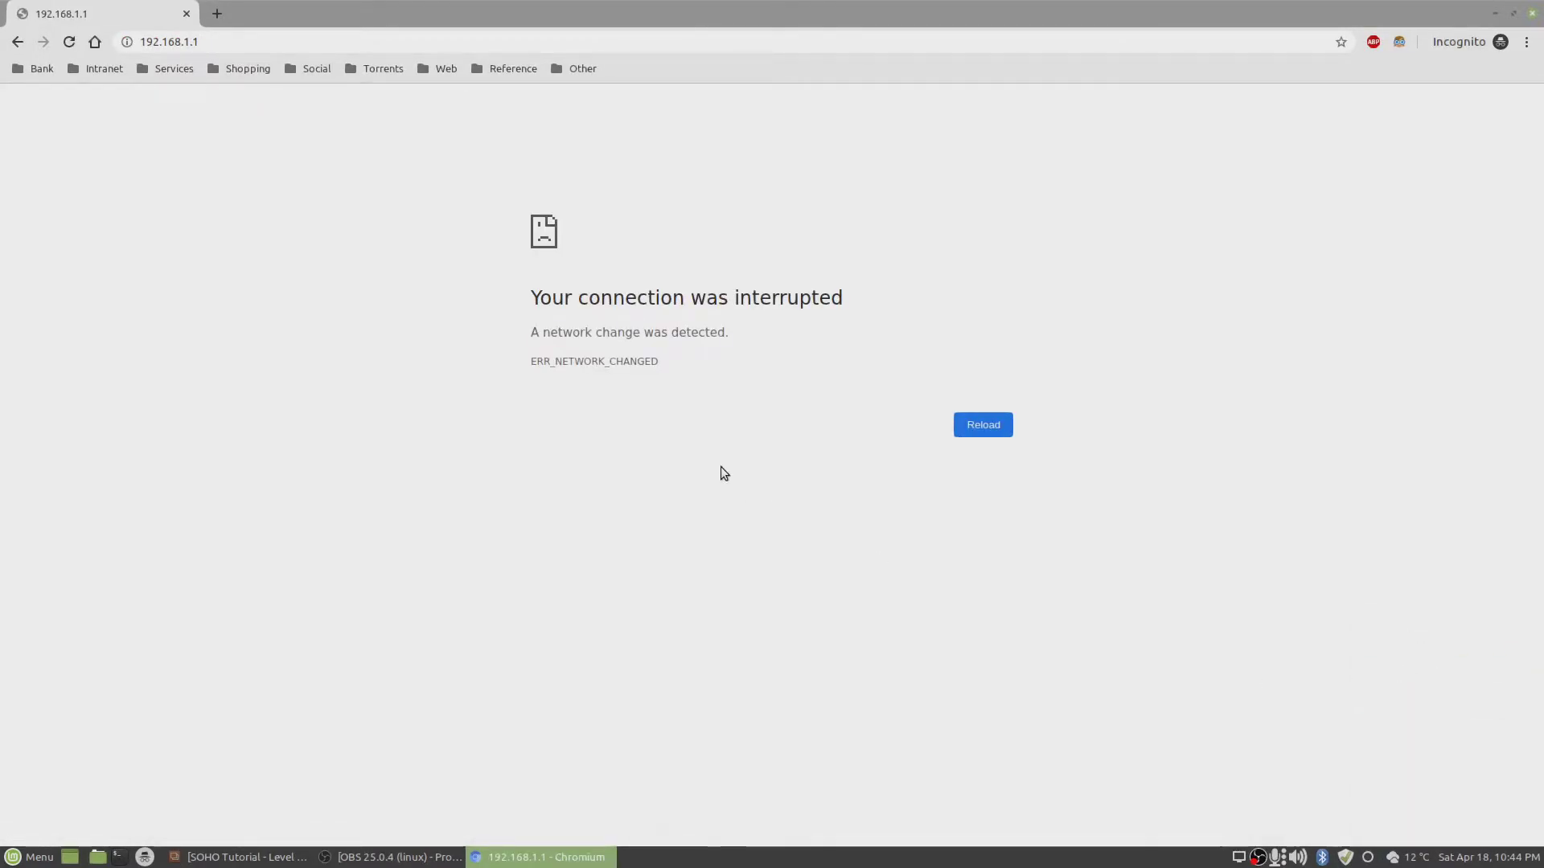
Clear the address bar to start entering the firewall's new LAN address
{"action": "left_click", "coordinate": [197, 41]}
{"action": "key", "text": "BackSpace"}
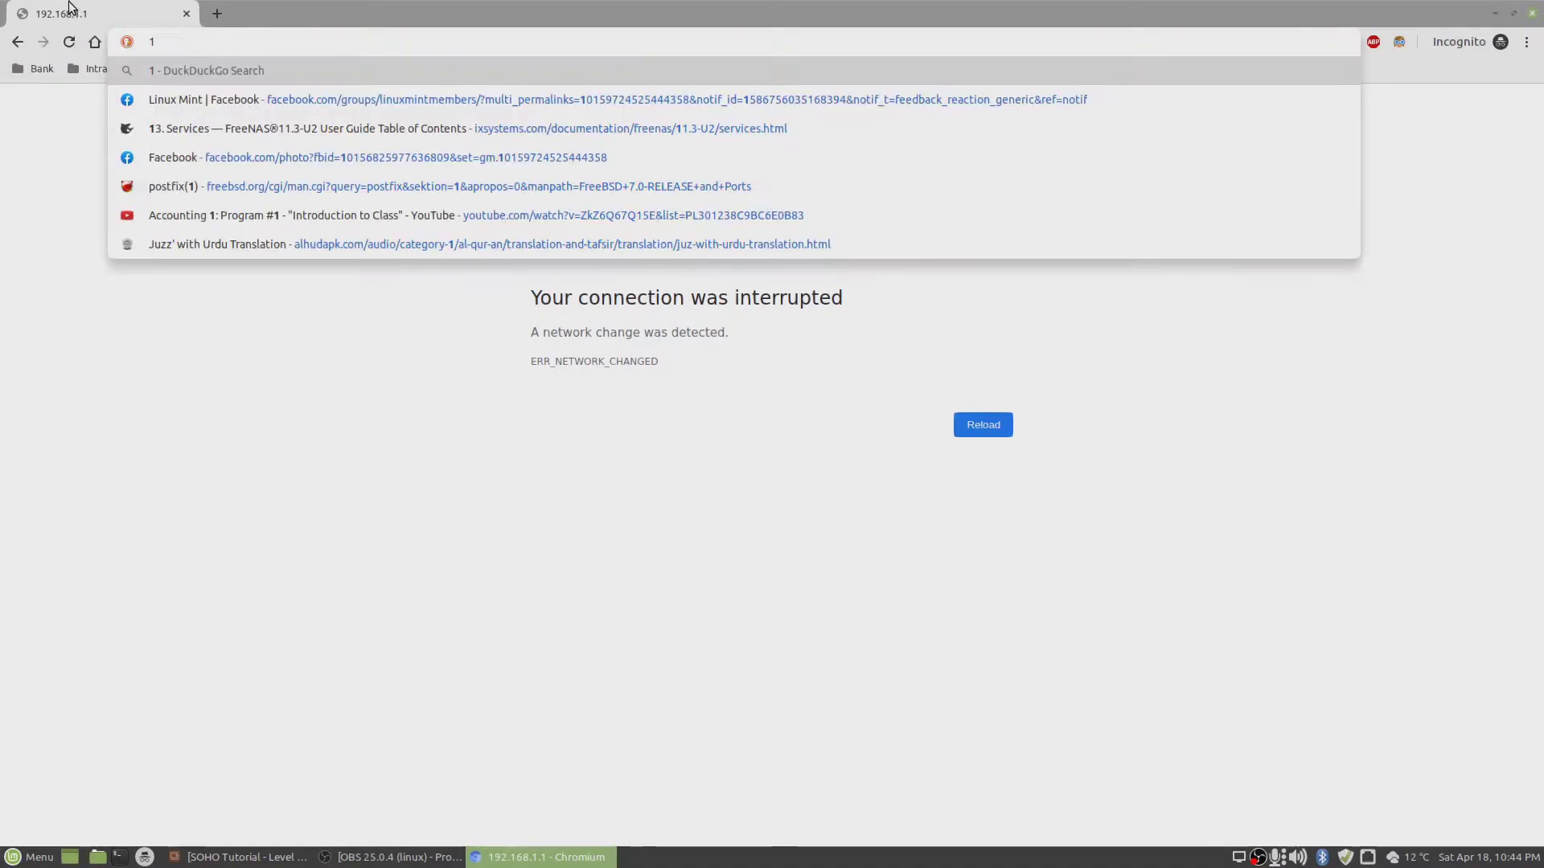
{"action": "type", "text": "10.45"}
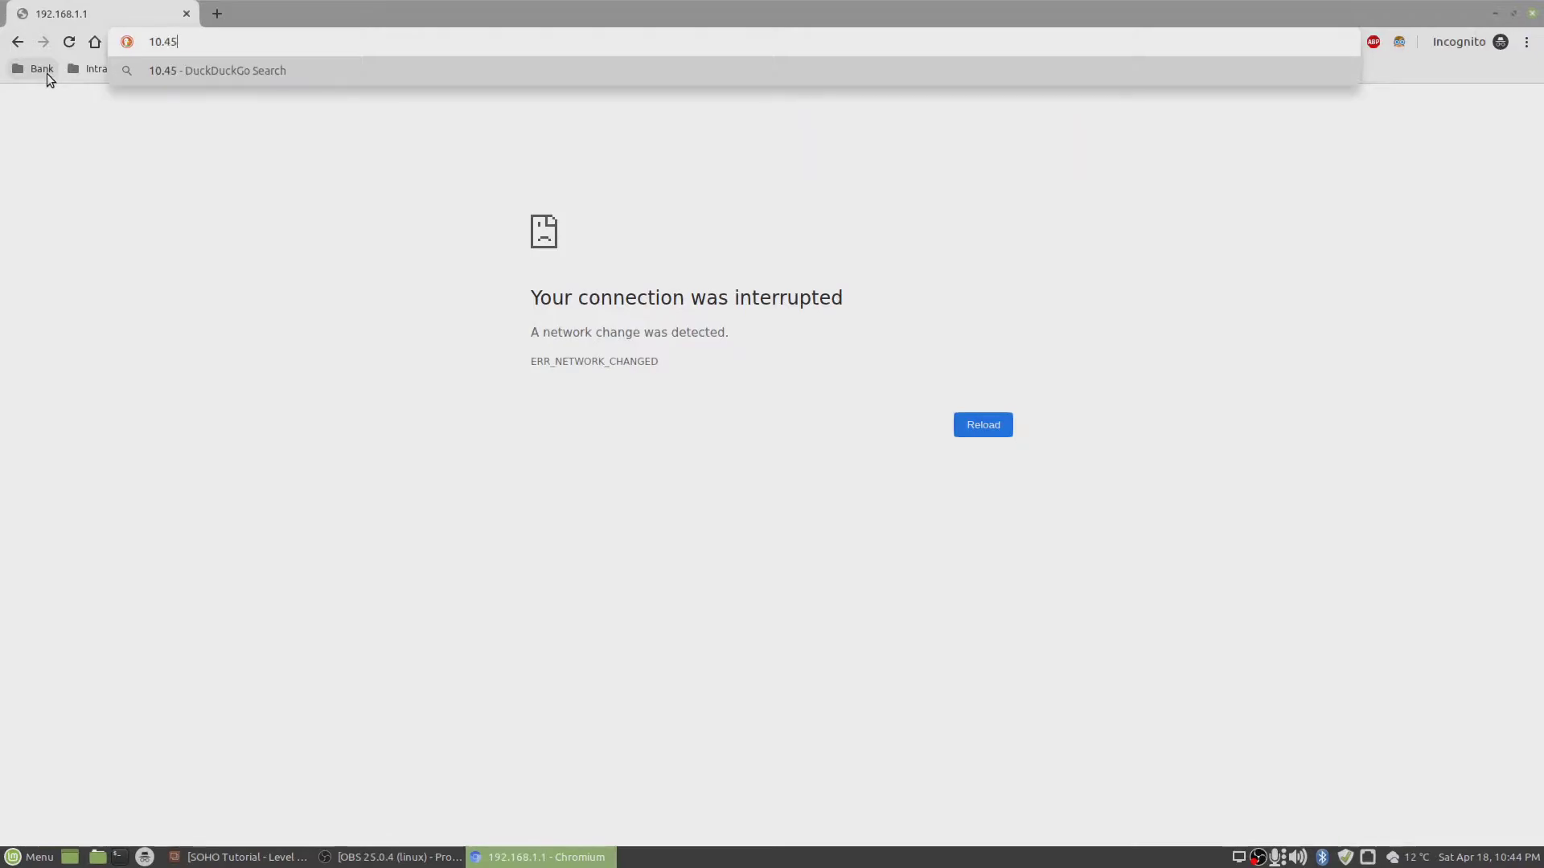
{"action": "type", "text": "."}
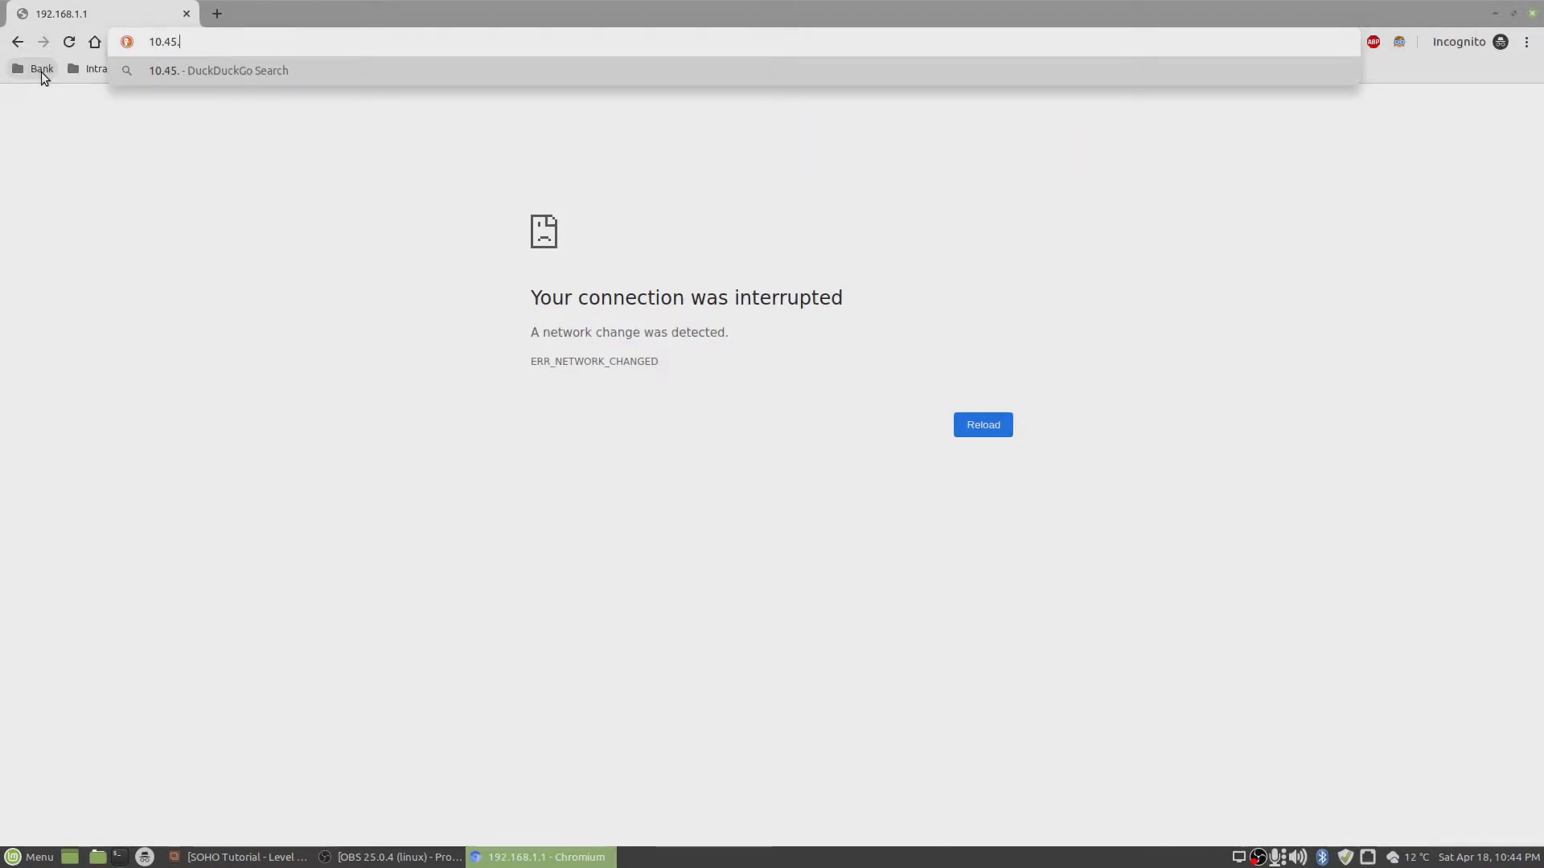
{"action": "type", "text": "80.1/"}
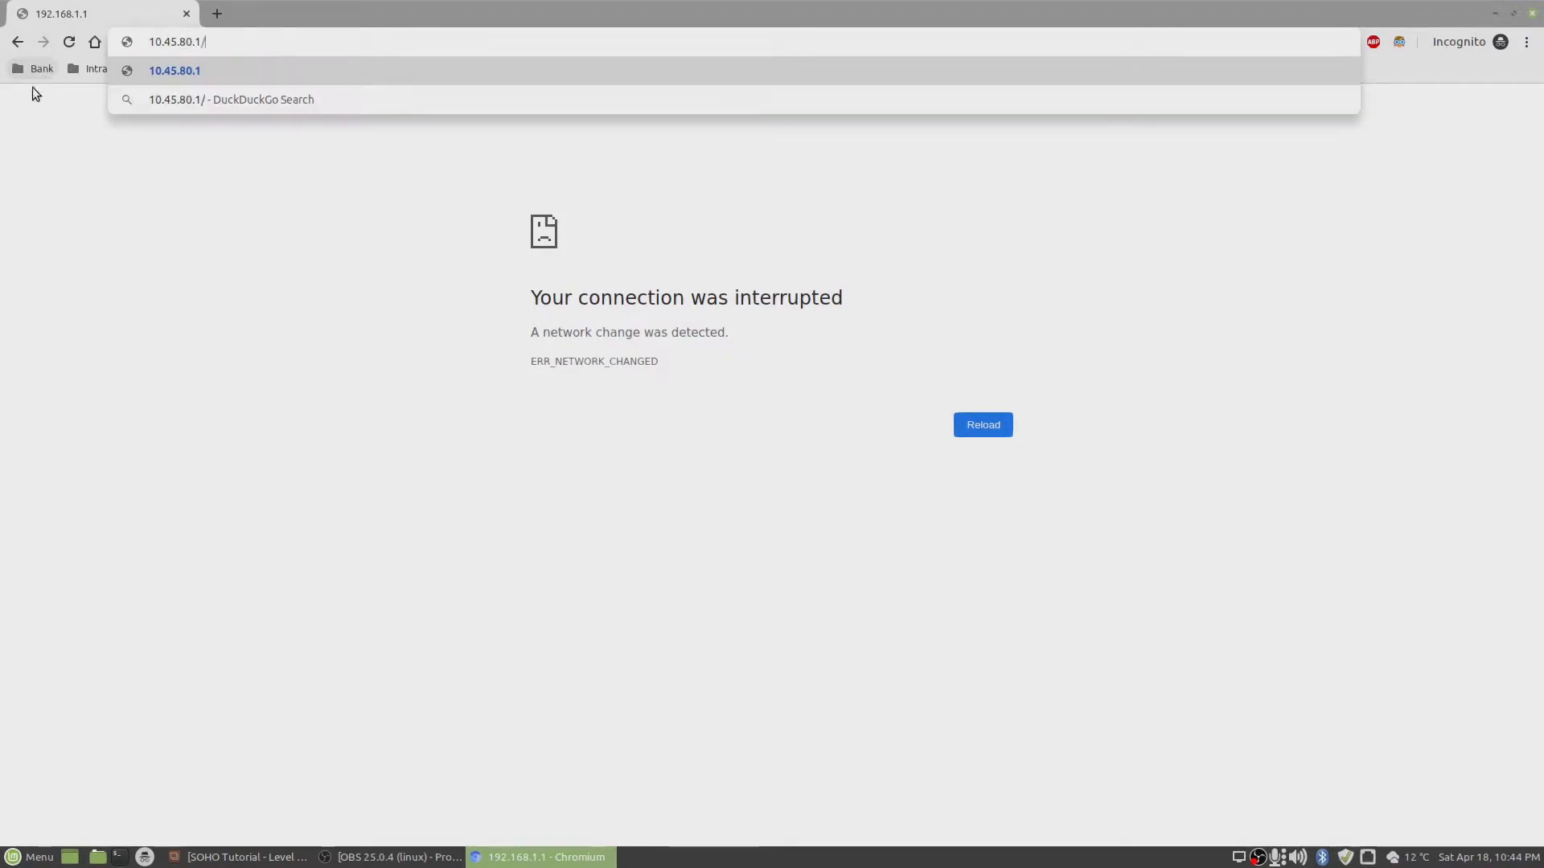
Browse to 10.45.80.1 and proceed past the certificate warning to the login page
{"action": "left_click", "coordinate": [183, 70]}
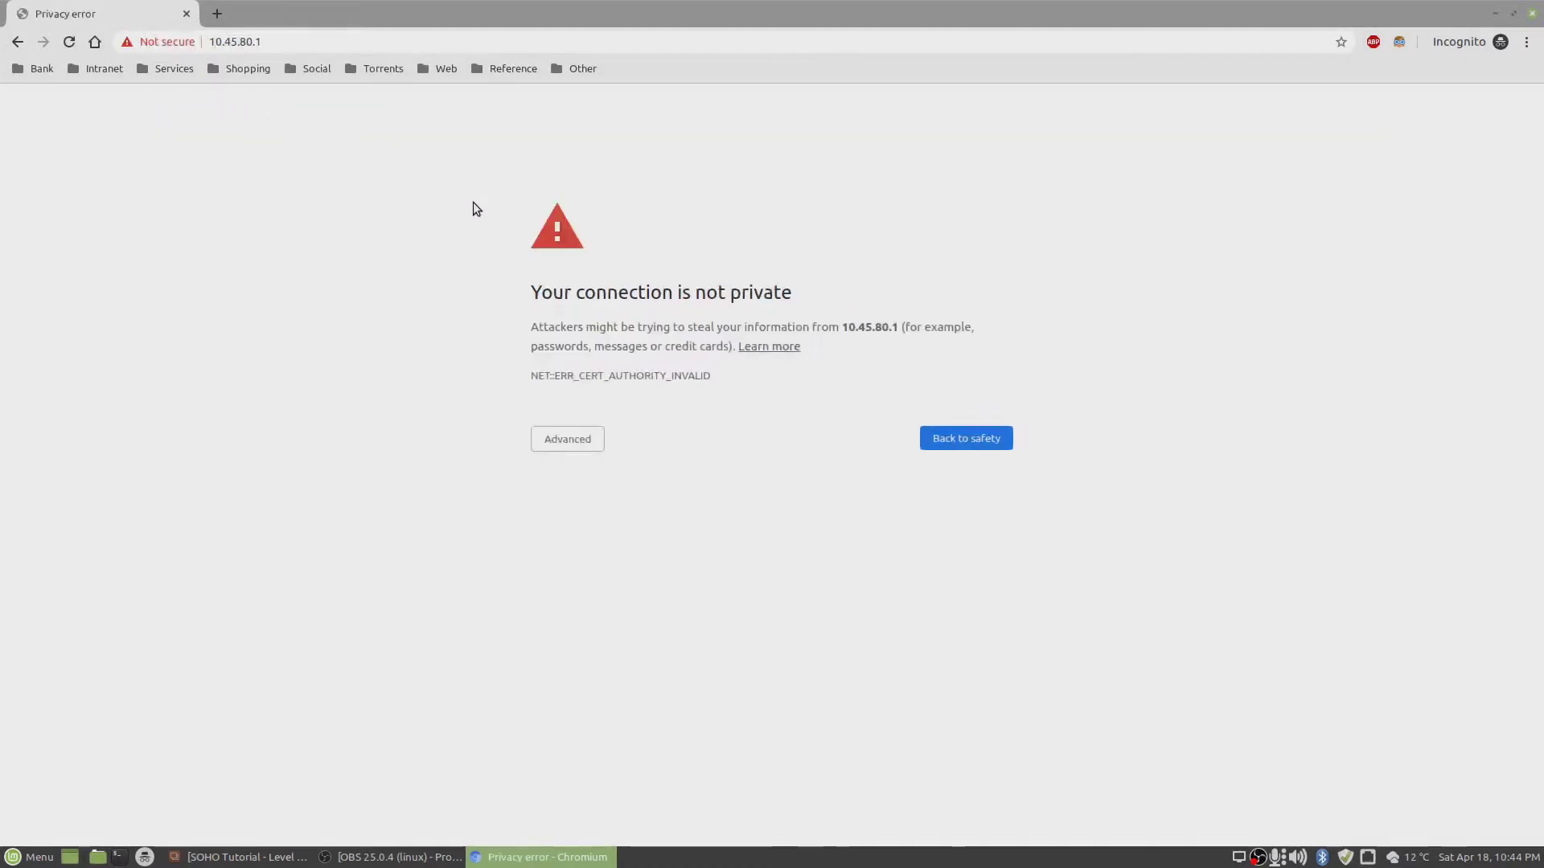
{"action": "left_click", "coordinate": [552, 440]}
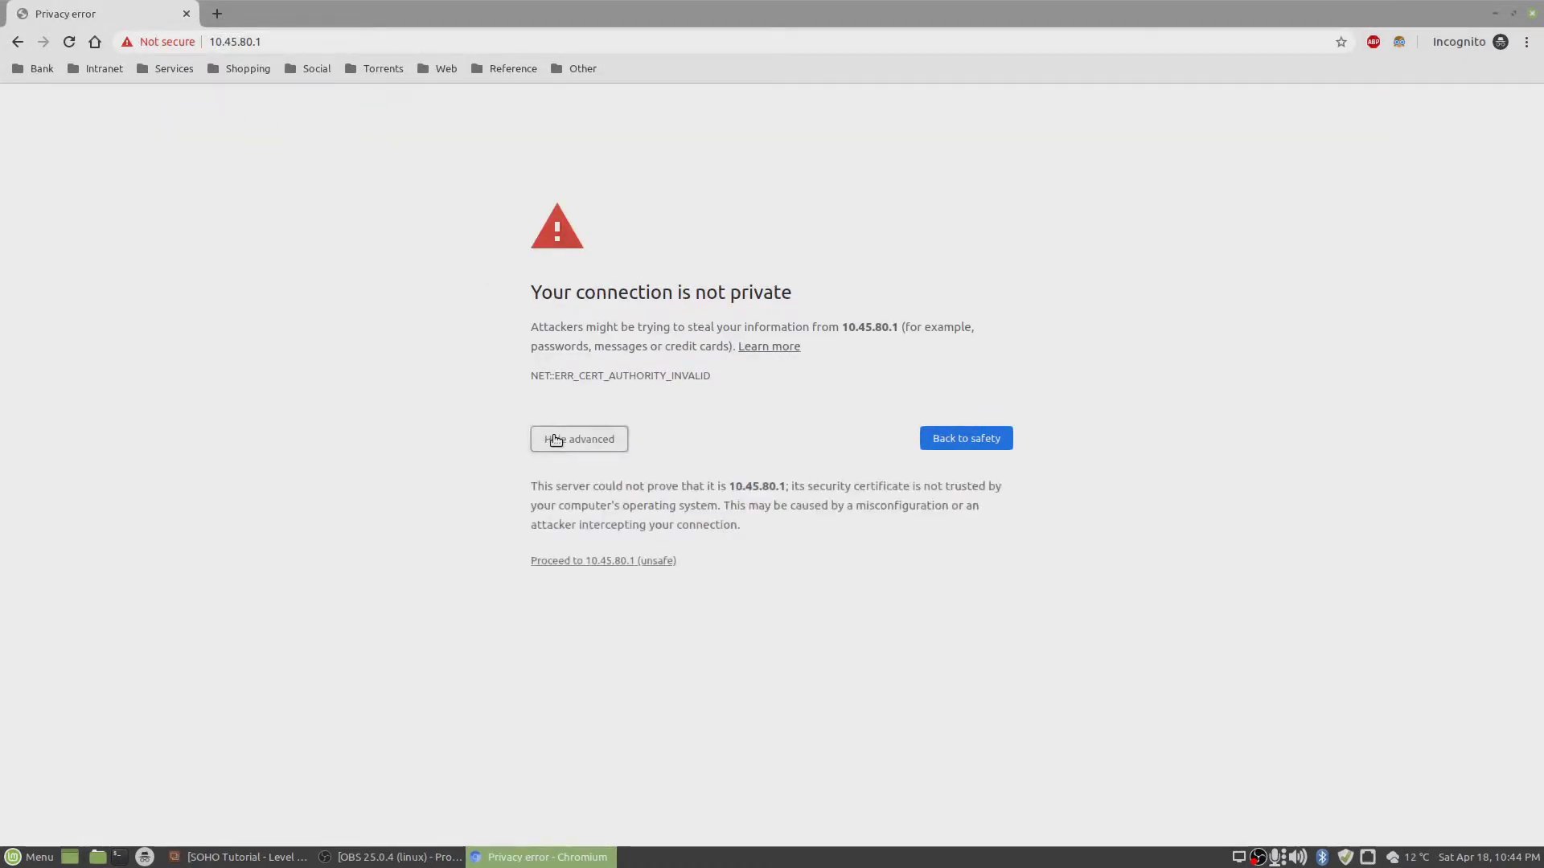
{"action": "left_click", "coordinate": [580, 563]}
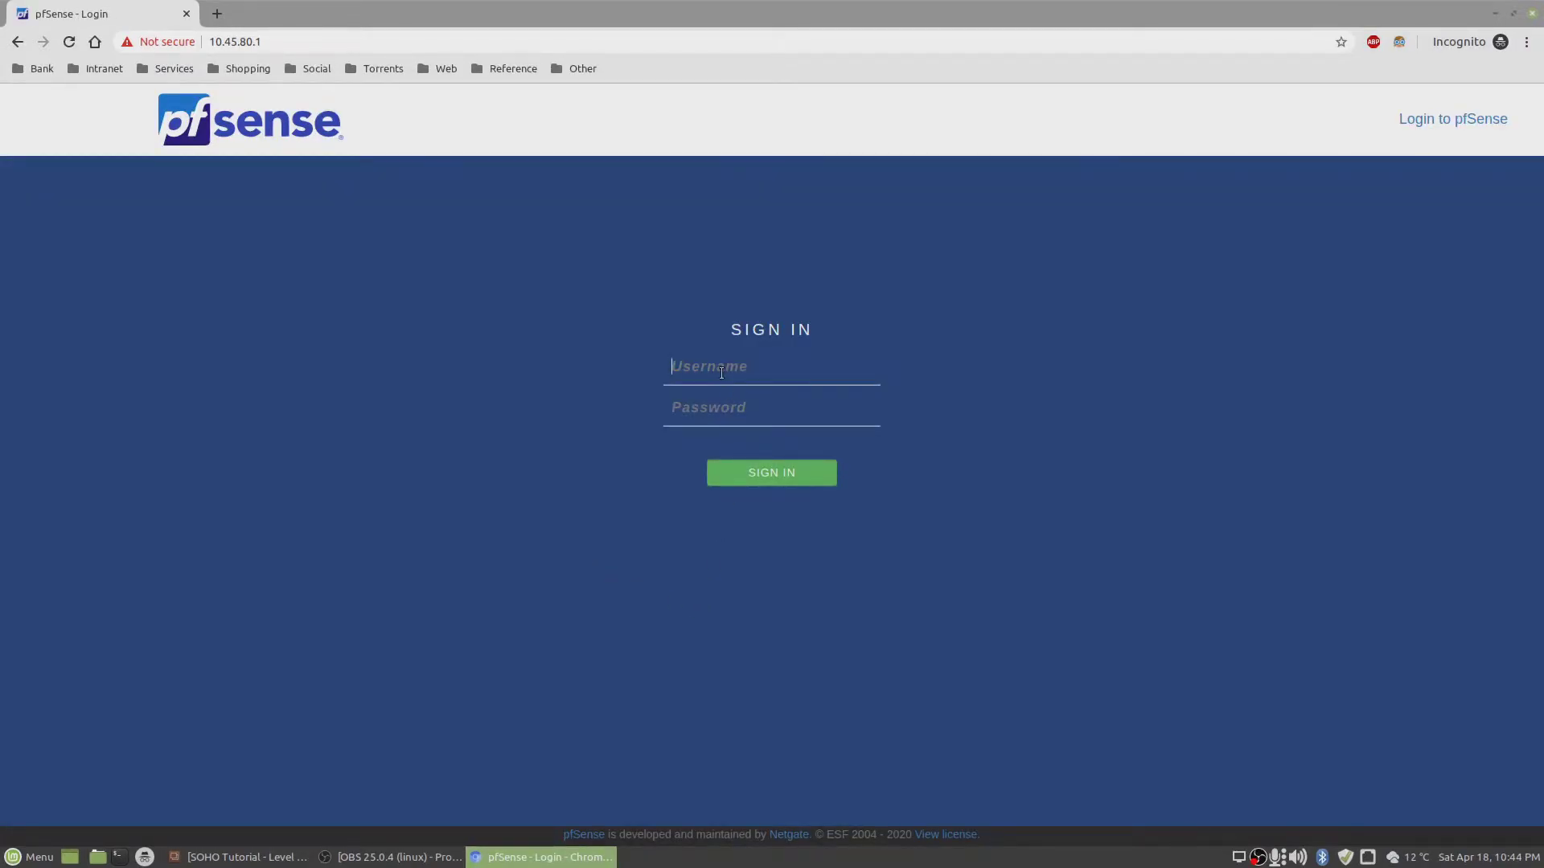
{"action": "type", "text": "admin"}
Sign in to the firewall again at its new address 10.45.80.1
{"action": "left_click", "coordinate": [726, 400]}
{"action": "left_click", "coordinate": [754, 477]}
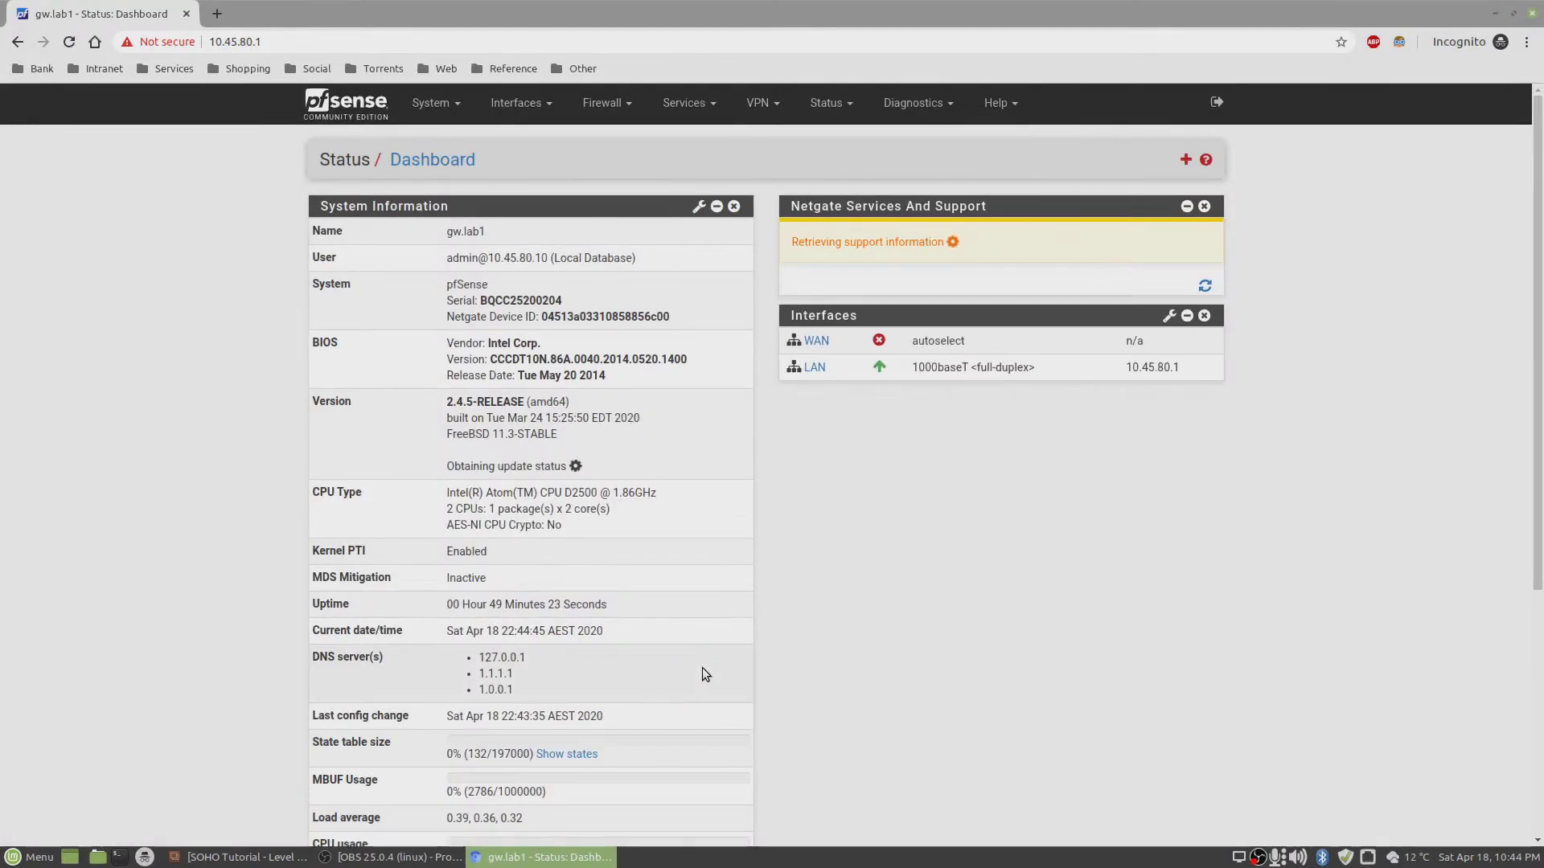
Remove the Netgate Services And Support widget, then view Interface Assignments (WAN em0, LAN em1)
{"action": "left_click", "coordinate": [1204, 206]}
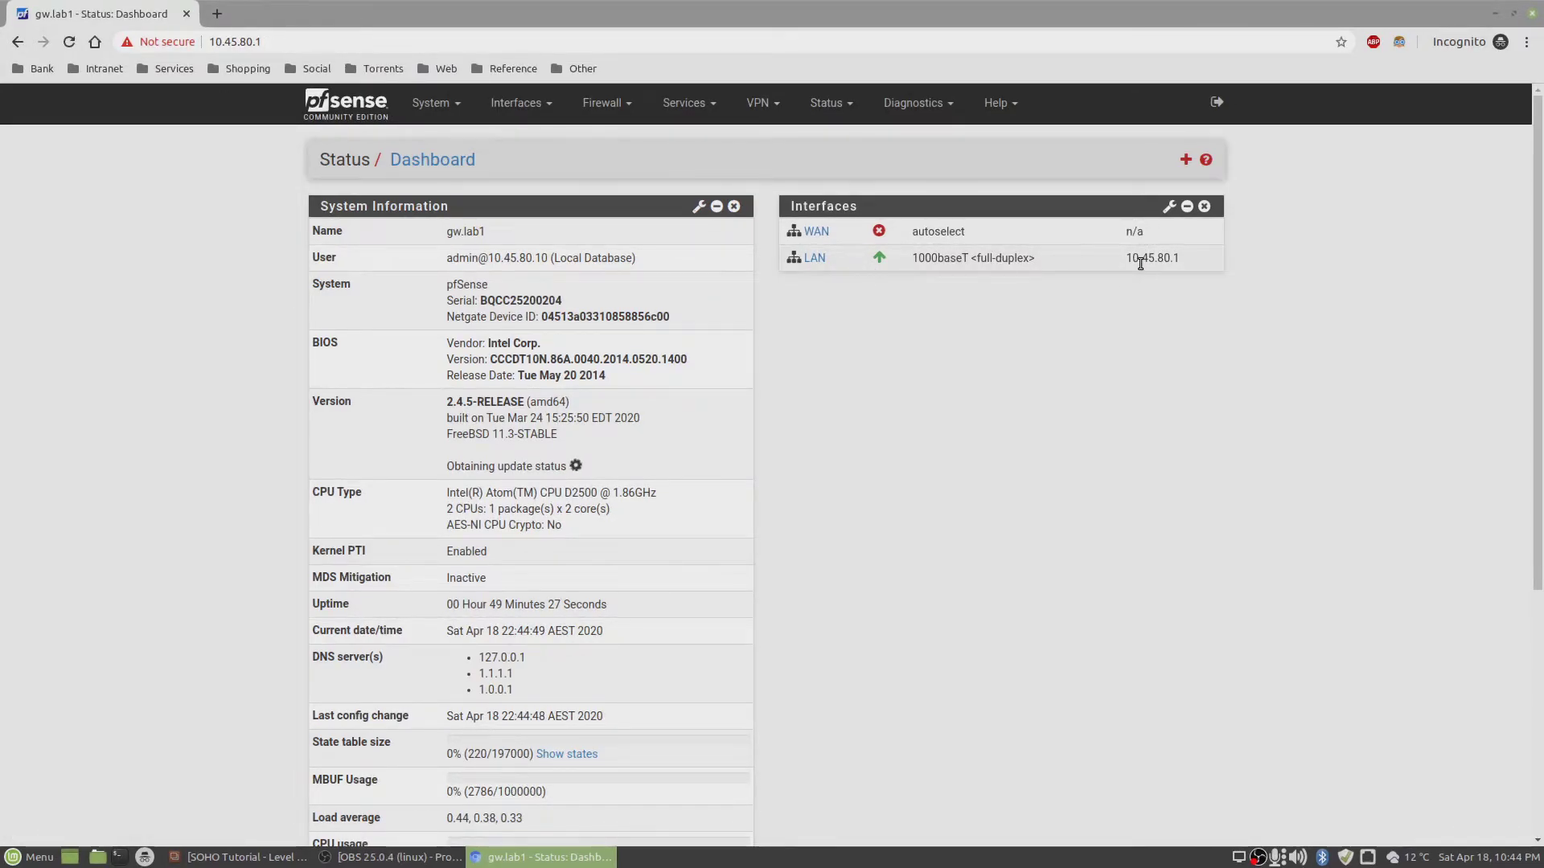
{"action": "left_click", "coordinate": [507, 111]}
{"action": "left_click", "coordinate": [508, 140]}
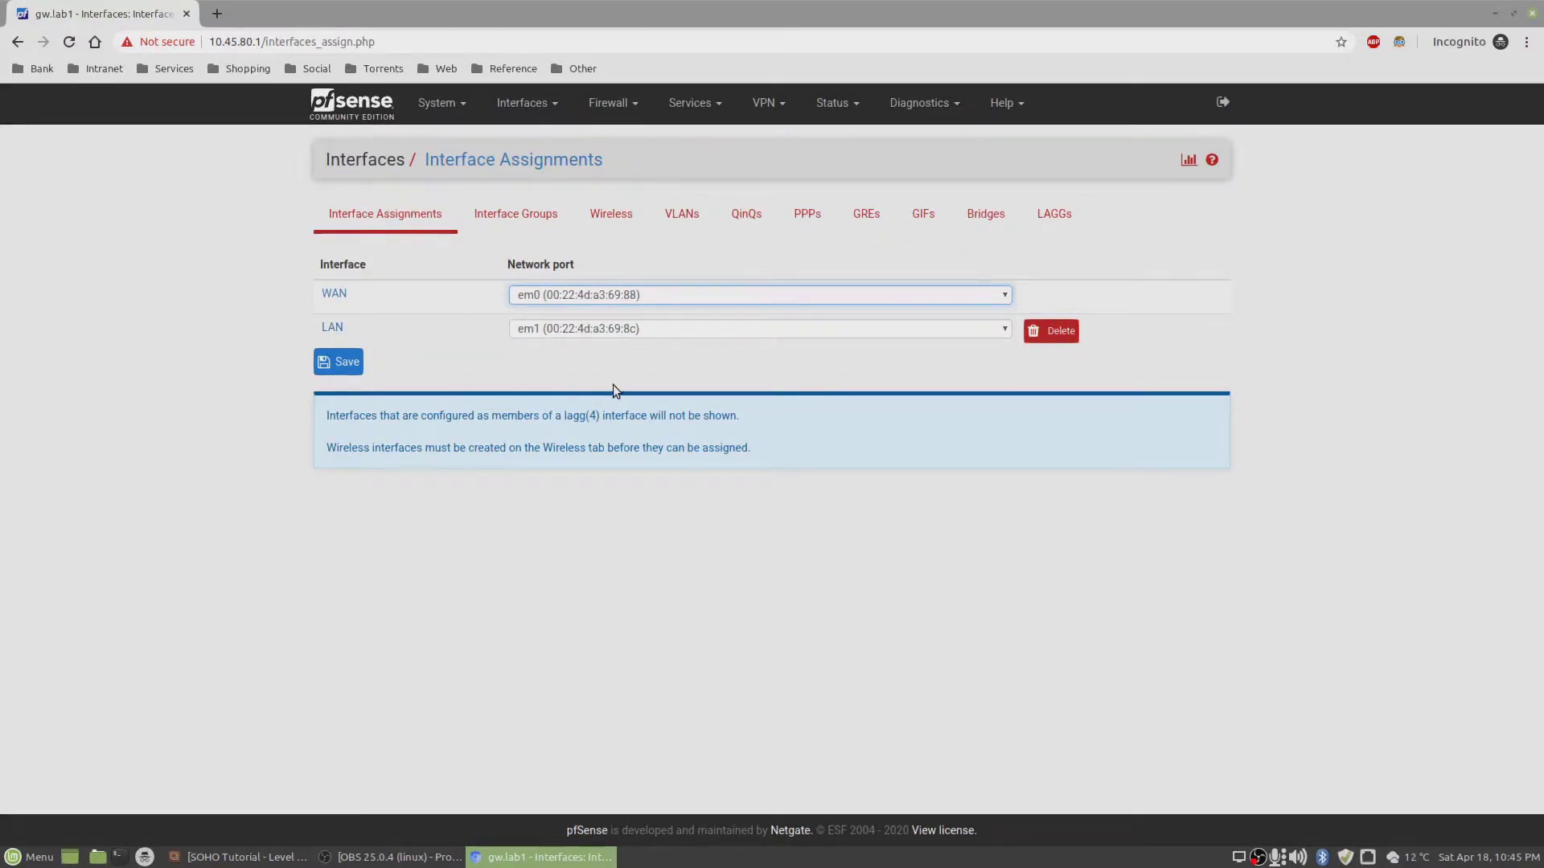
Review the empty LAGGs list and new-LAGG form, then return to Interface Assignments
{"action": "left_click", "coordinate": [1047, 217]}
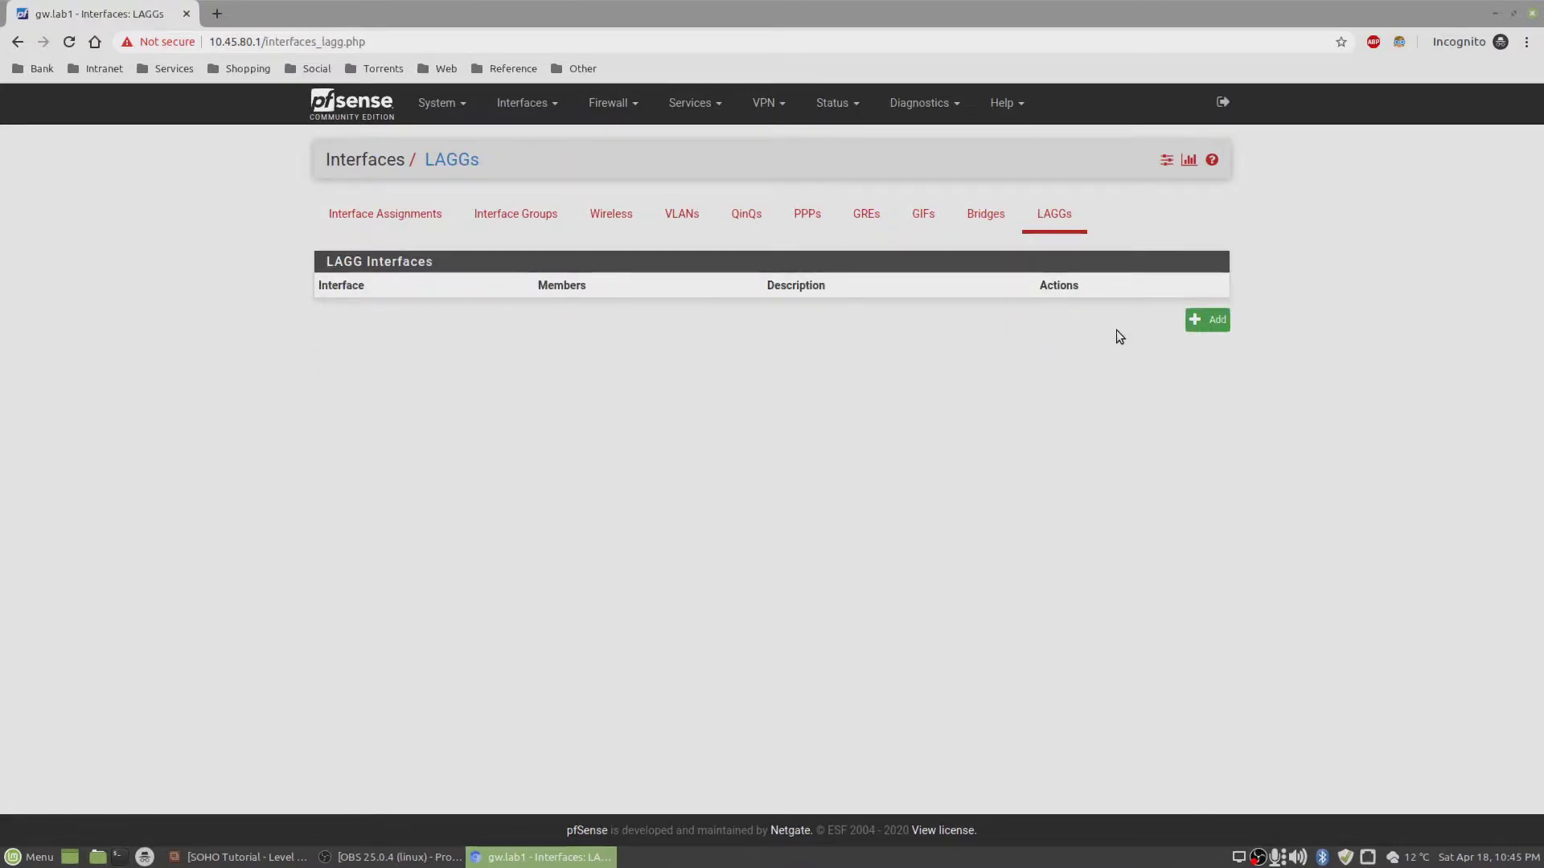
{"action": "left_click", "coordinate": [1203, 322]}
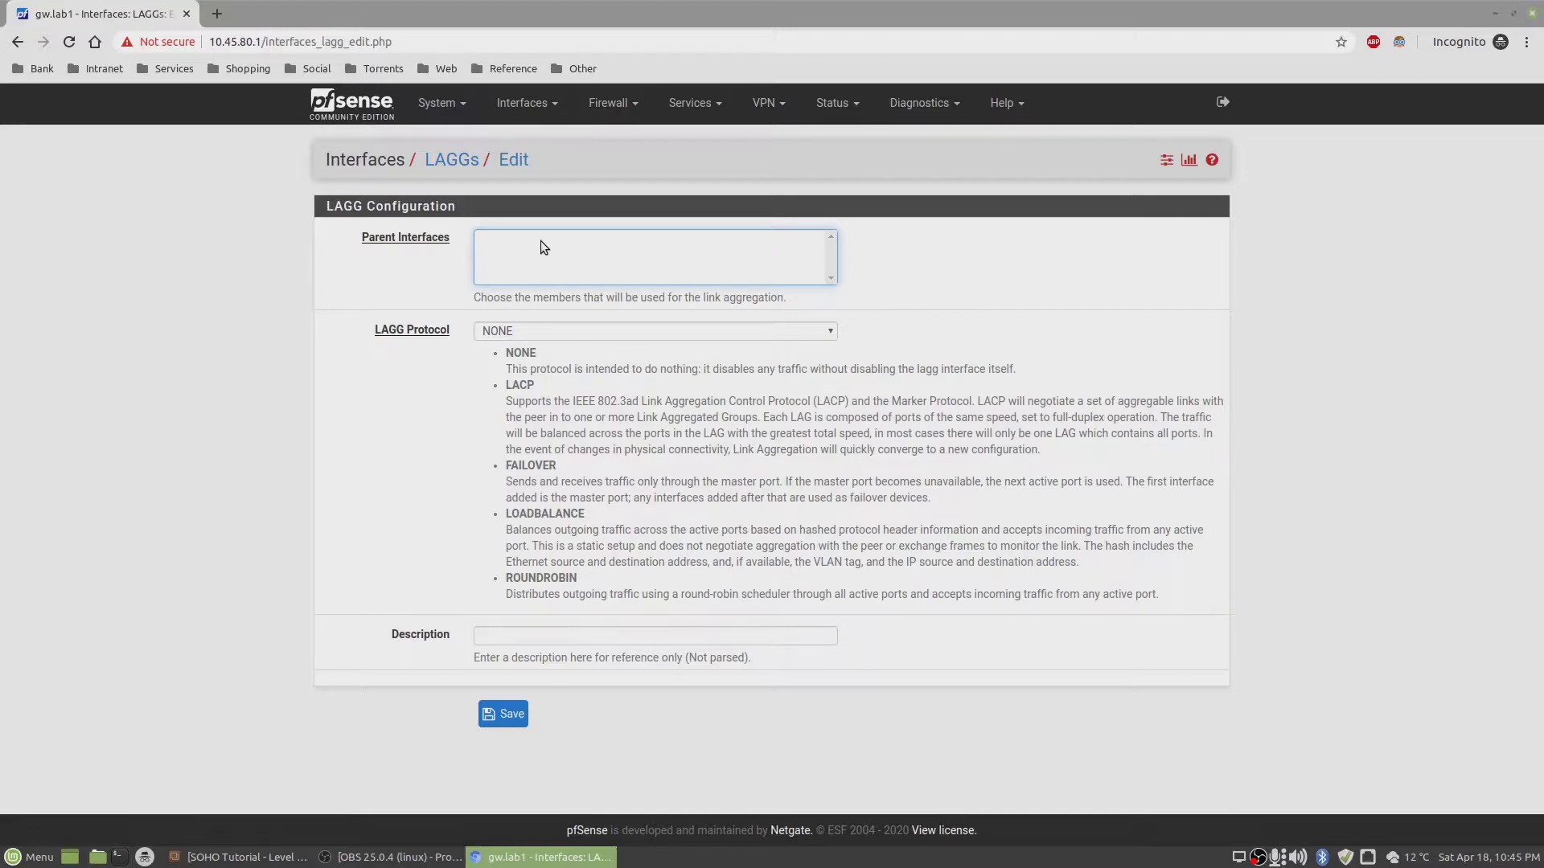
{"action": "left_click", "coordinate": [512, 108]}
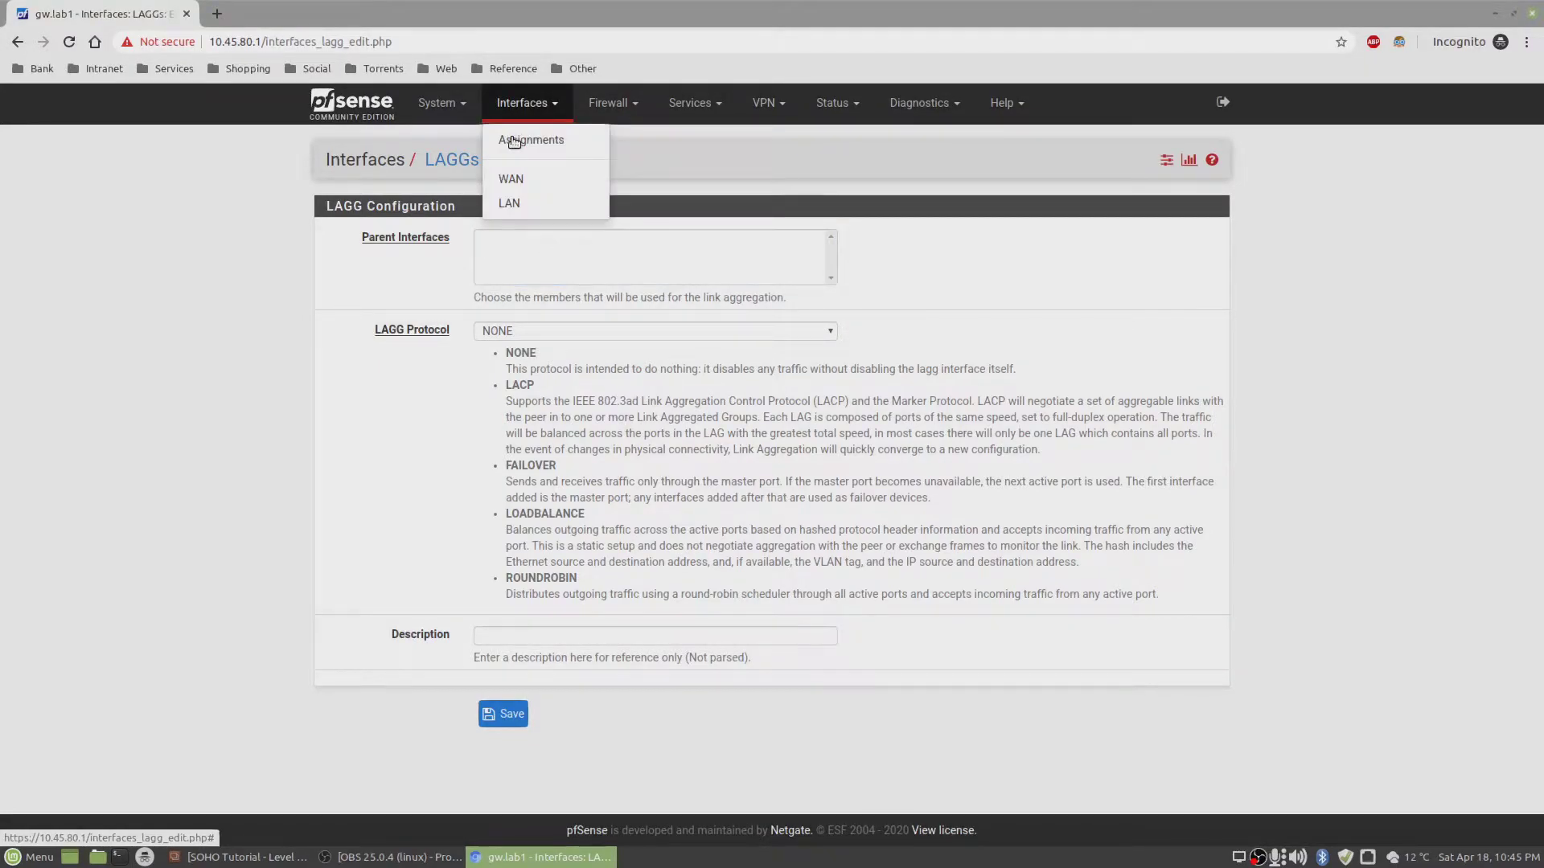
{"action": "left_click", "coordinate": [511, 136]}
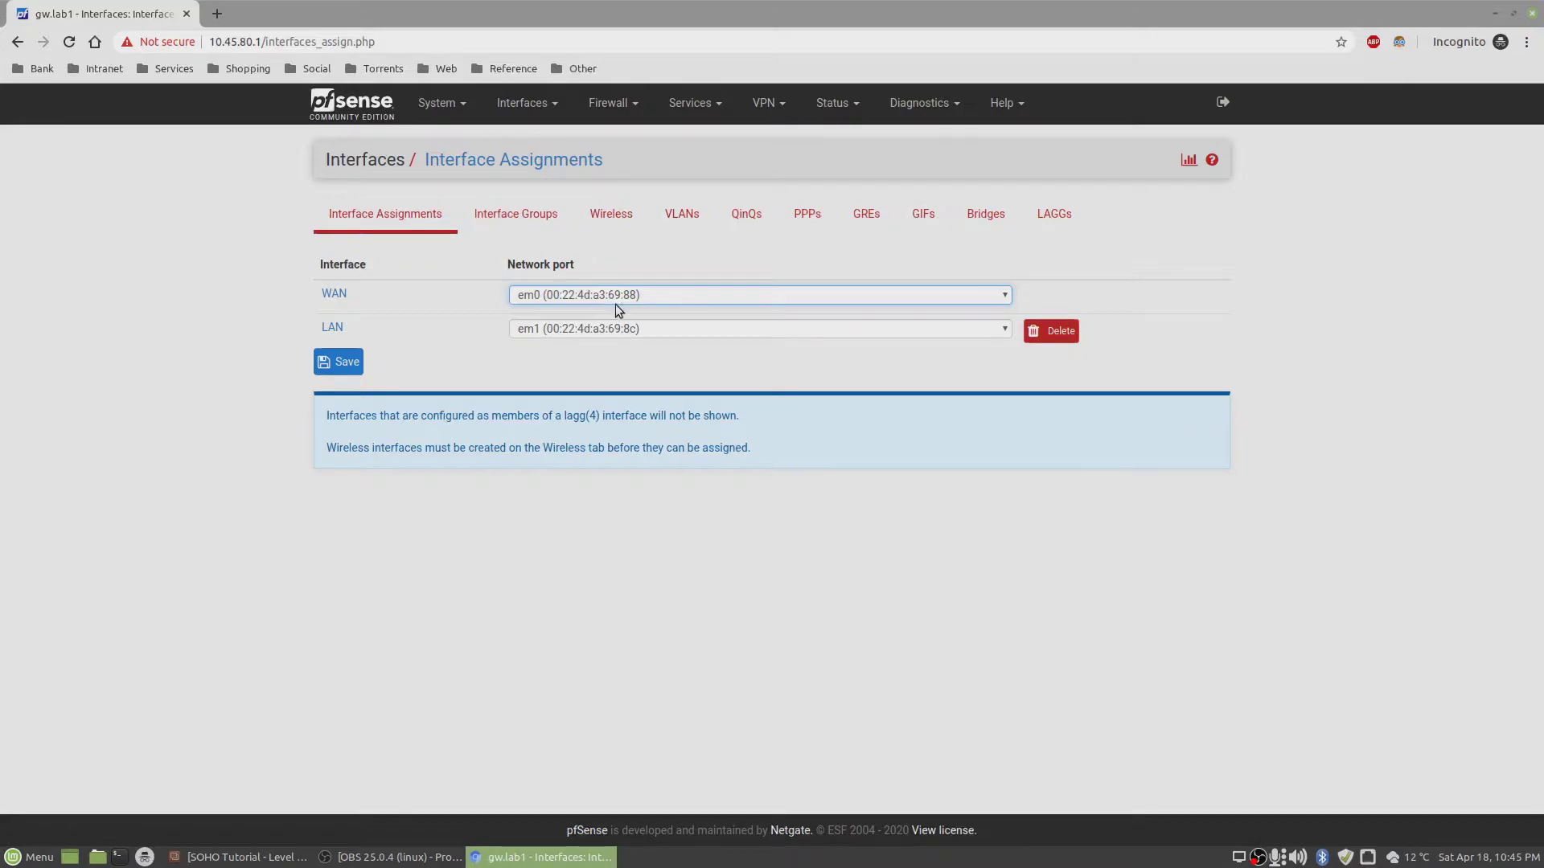
Create a VLAN on parent em0 with tag 79 and description WAN, and save it
{"action": "left_click", "coordinate": [684, 218]}
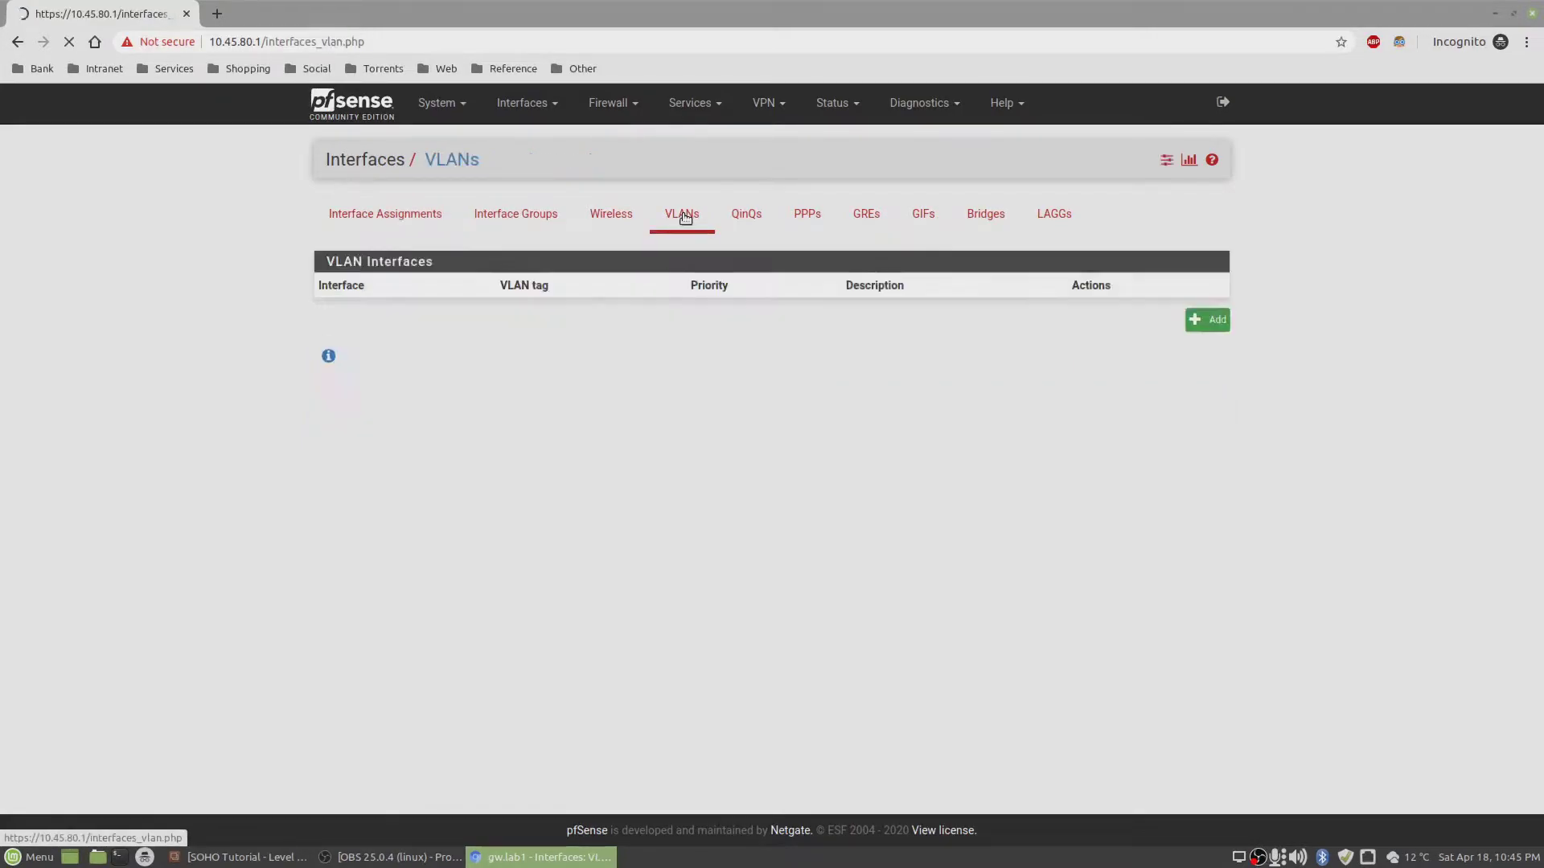
{"action": "left_click", "coordinate": [1208, 320]}
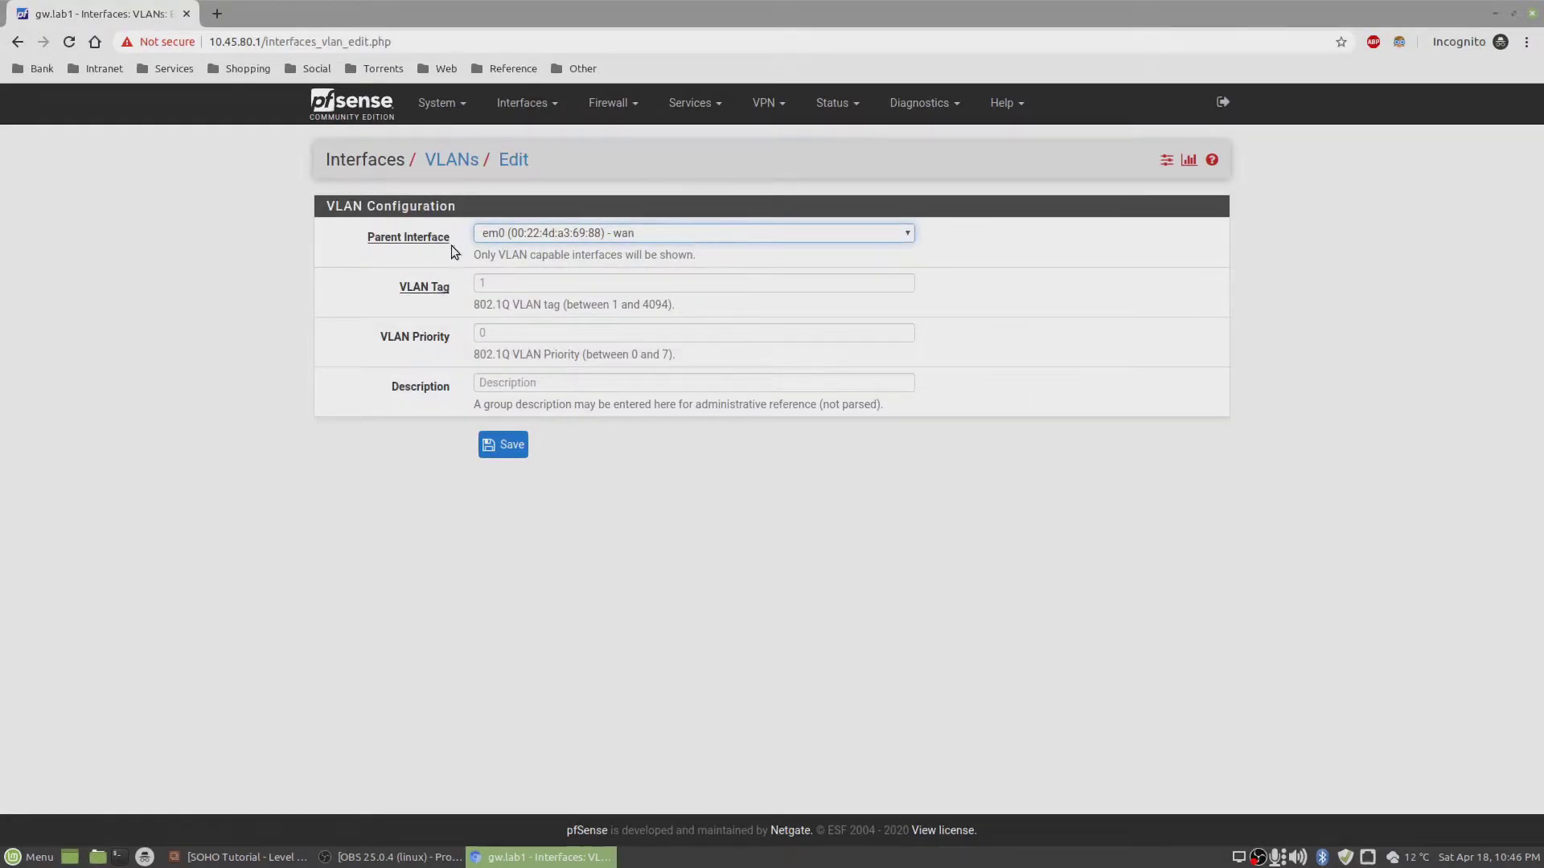
{"action": "left_click", "coordinate": [522, 235]}
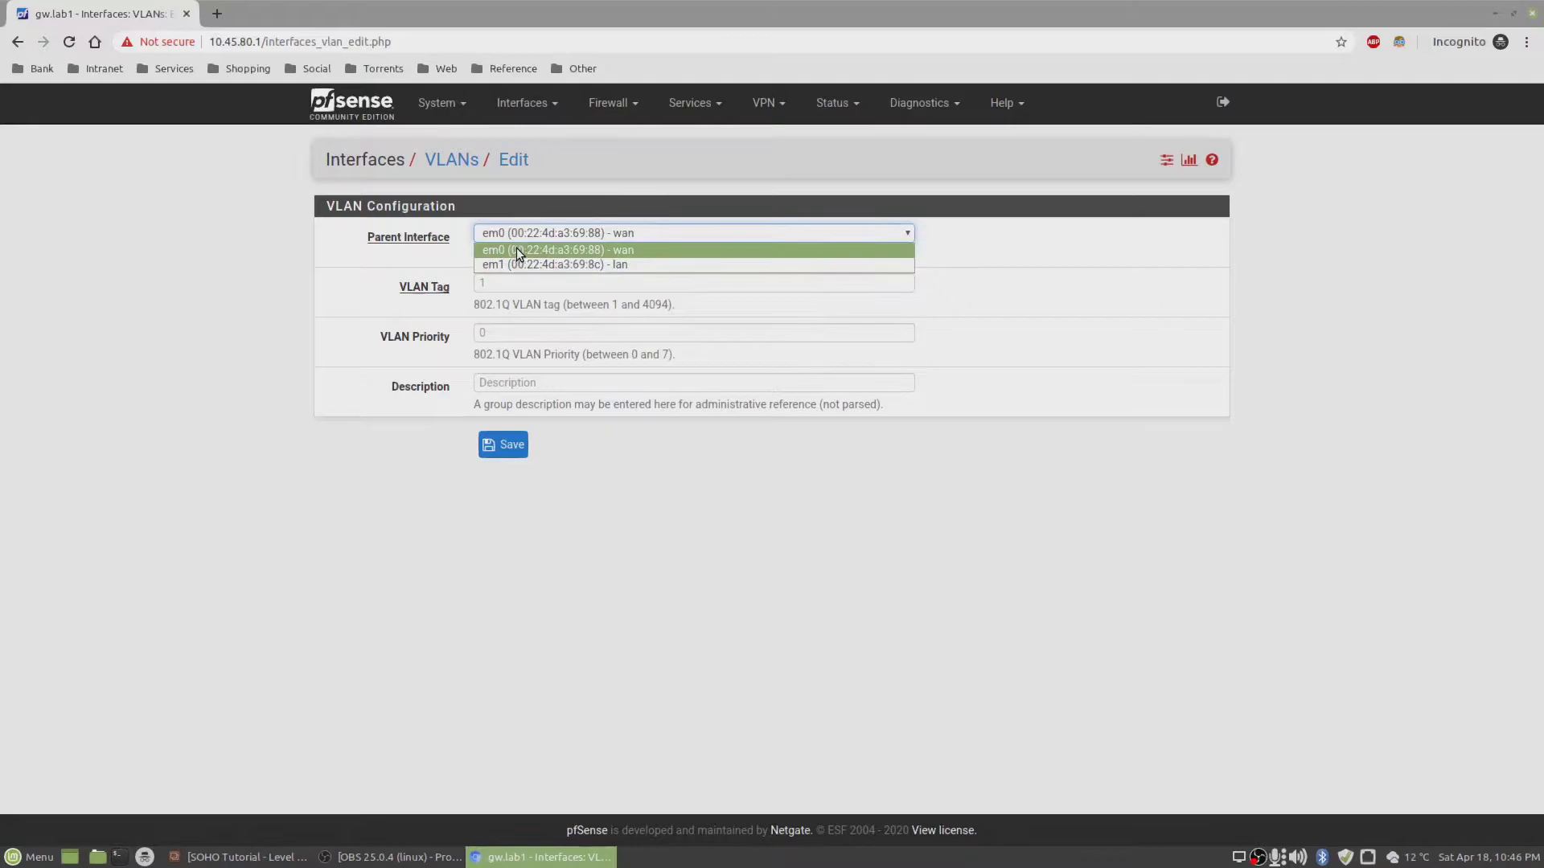
{"action": "left_click", "coordinate": [518, 250]}
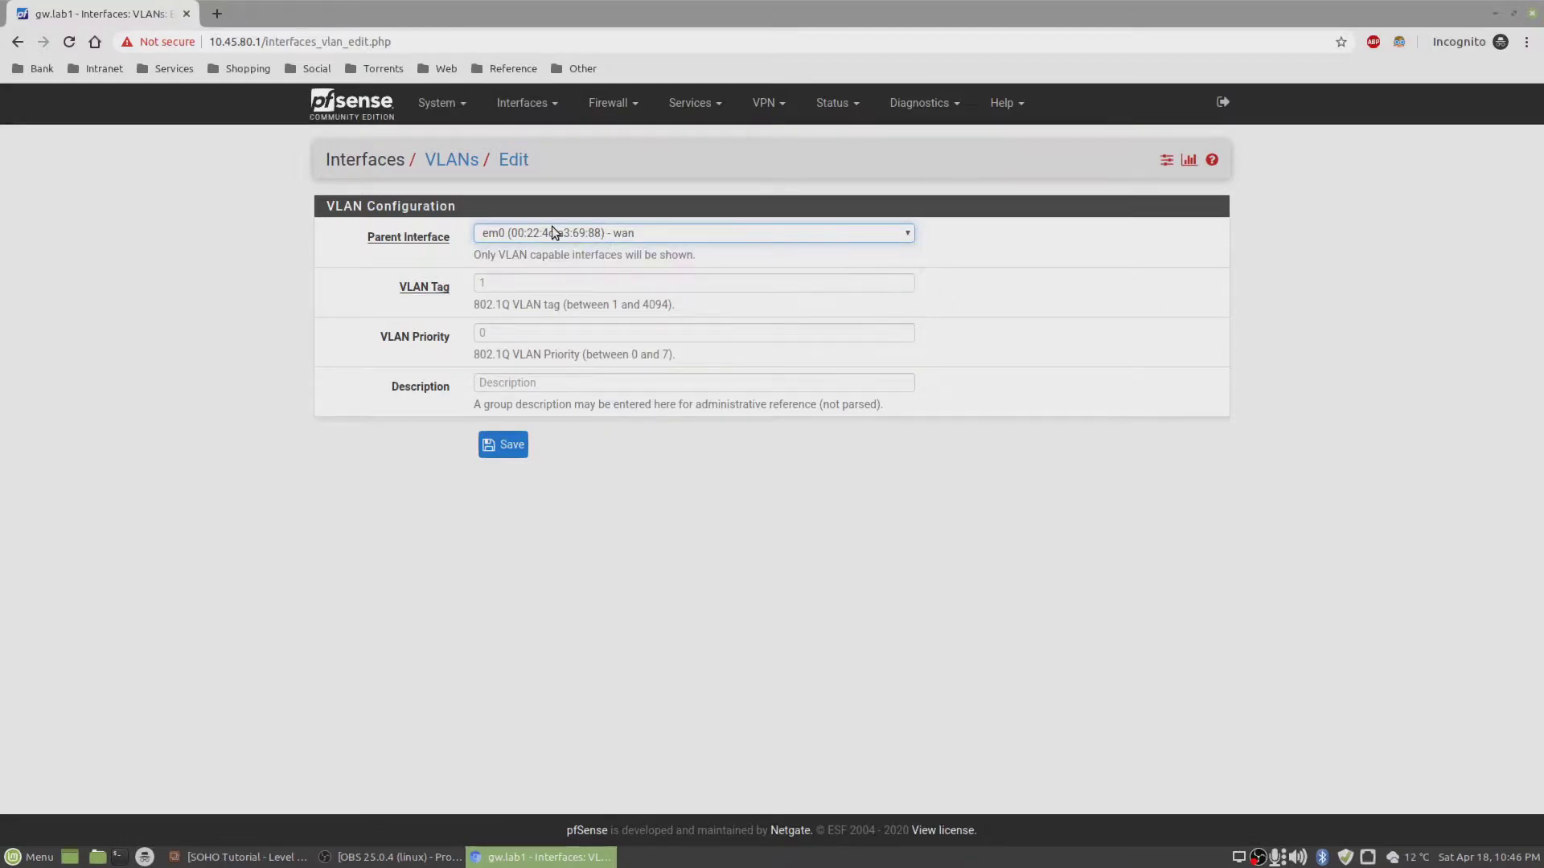
{"action": "left_click", "coordinate": [513, 284]}
{"action": "type", "text": "7"}
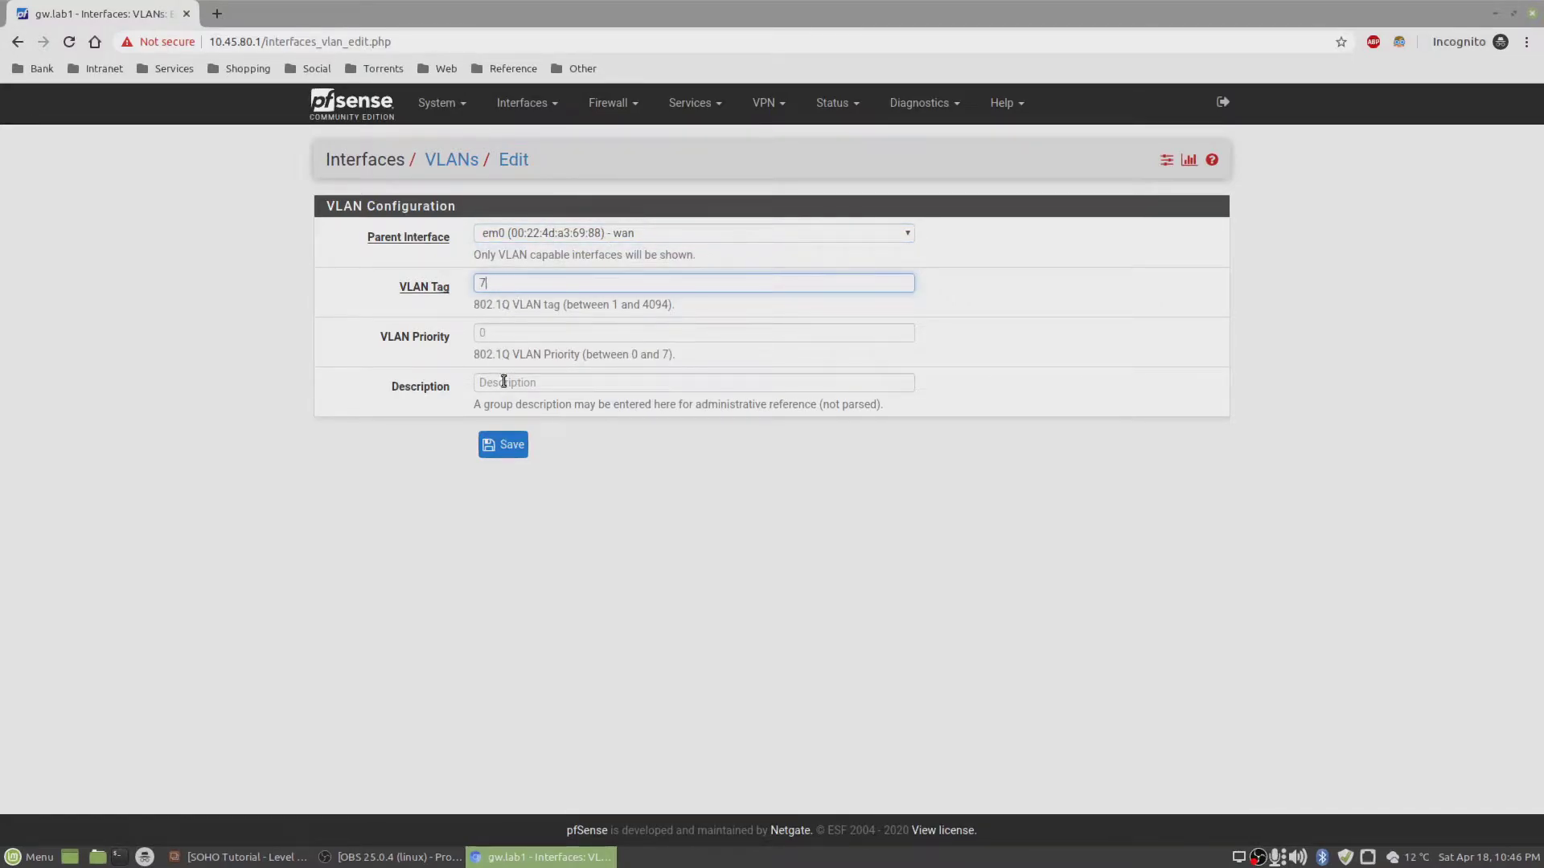
{"action": "type", "text": "9"}
{"action": "left_click", "coordinate": [504, 383]}
{"action": "type", "text": "WA"}
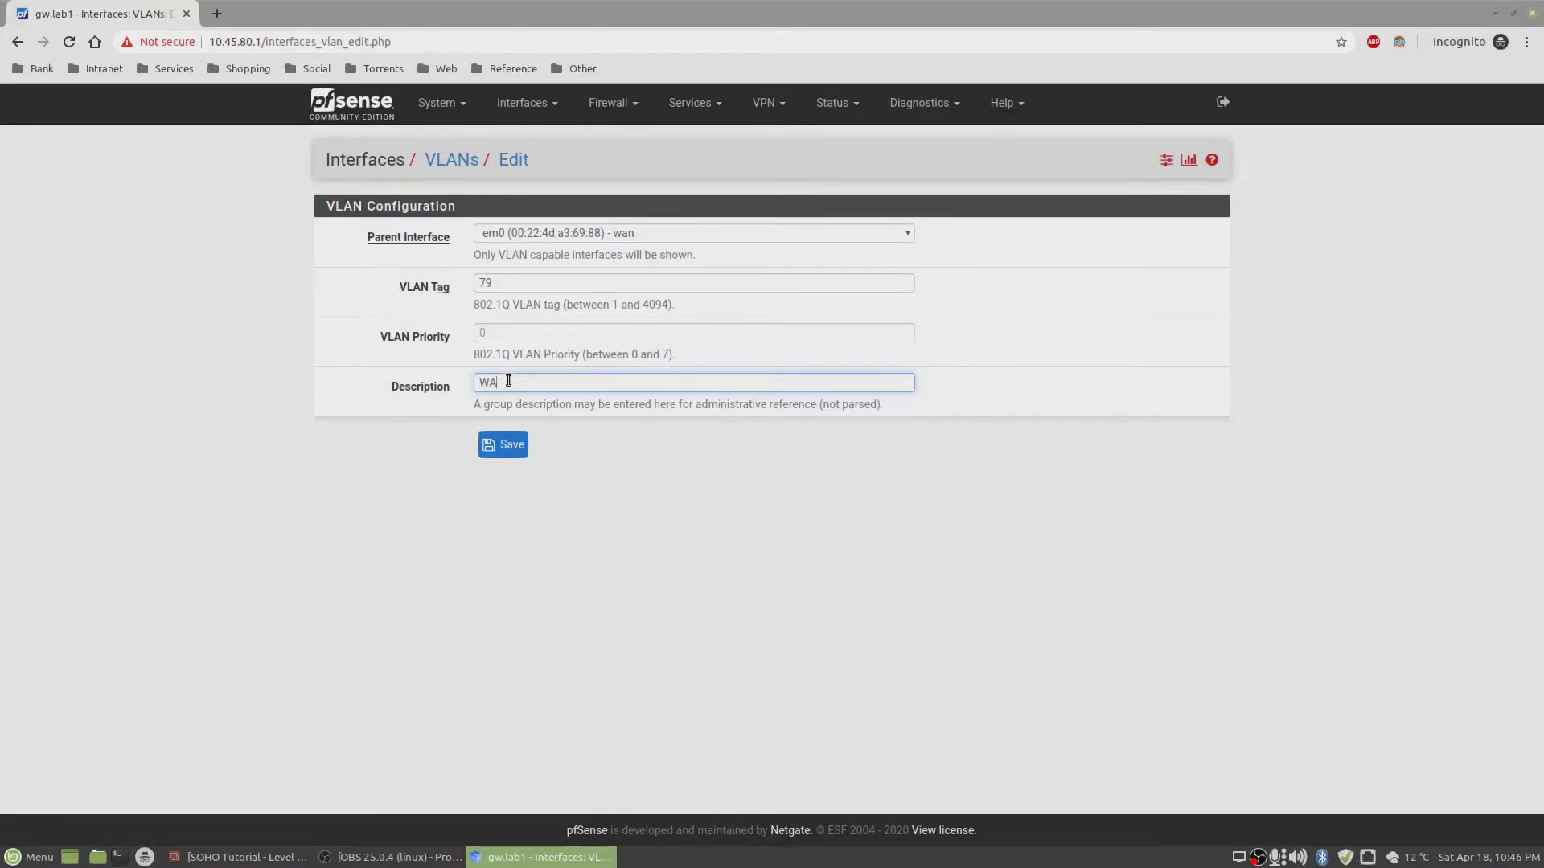
{"action": "type", "text": "N"}
{"action": "left_click", "coordinate": [507, 444]}
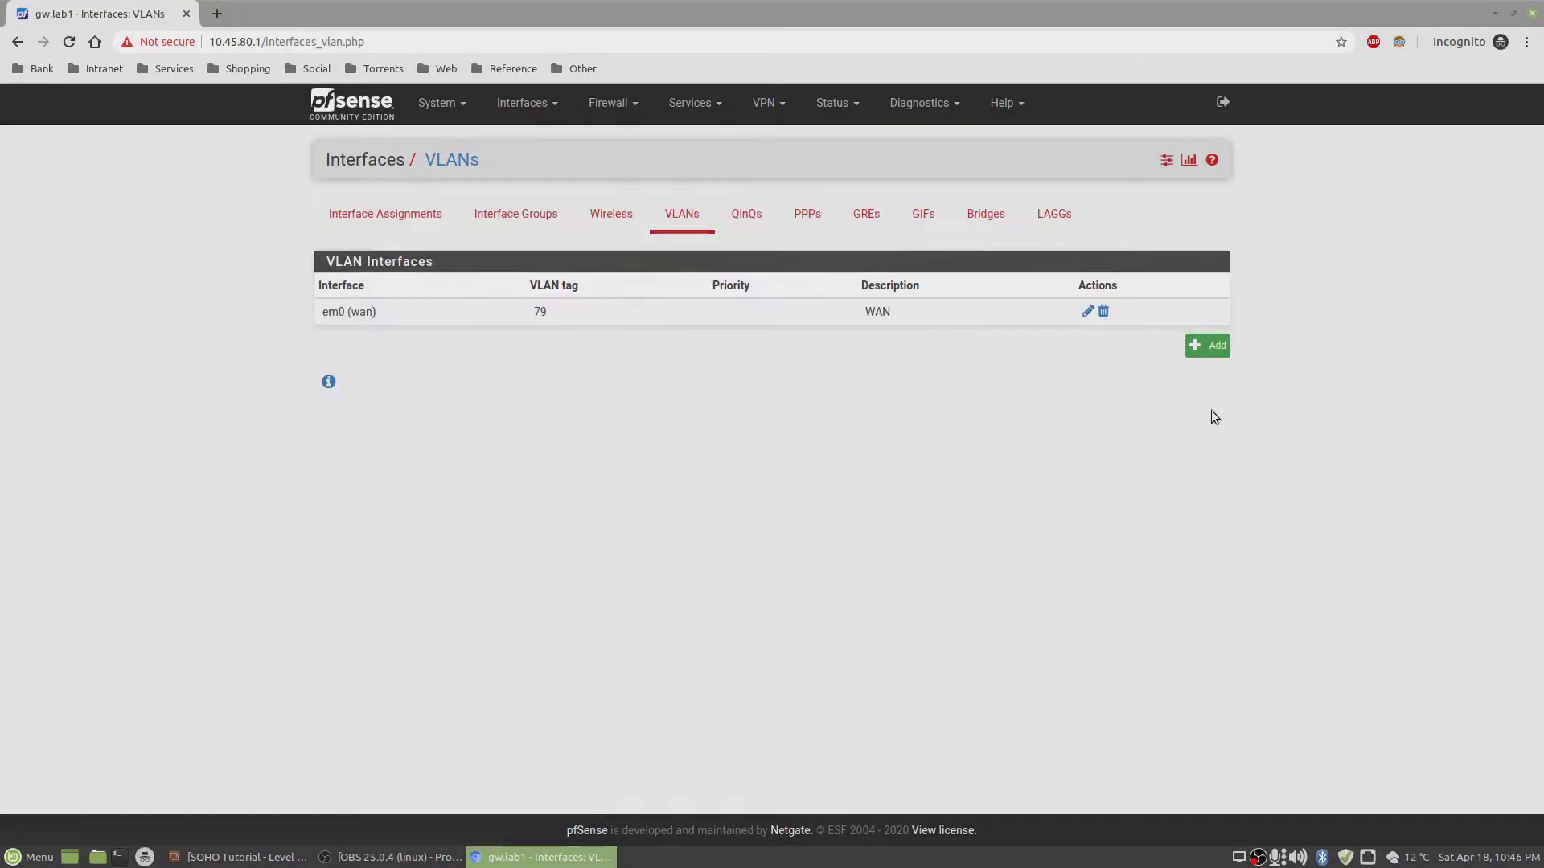
Add VLANs on em0 with tag 80 described LAN and tag 81 described WIFI
{"action": "left_click", "coordinate": [1212, 347]}
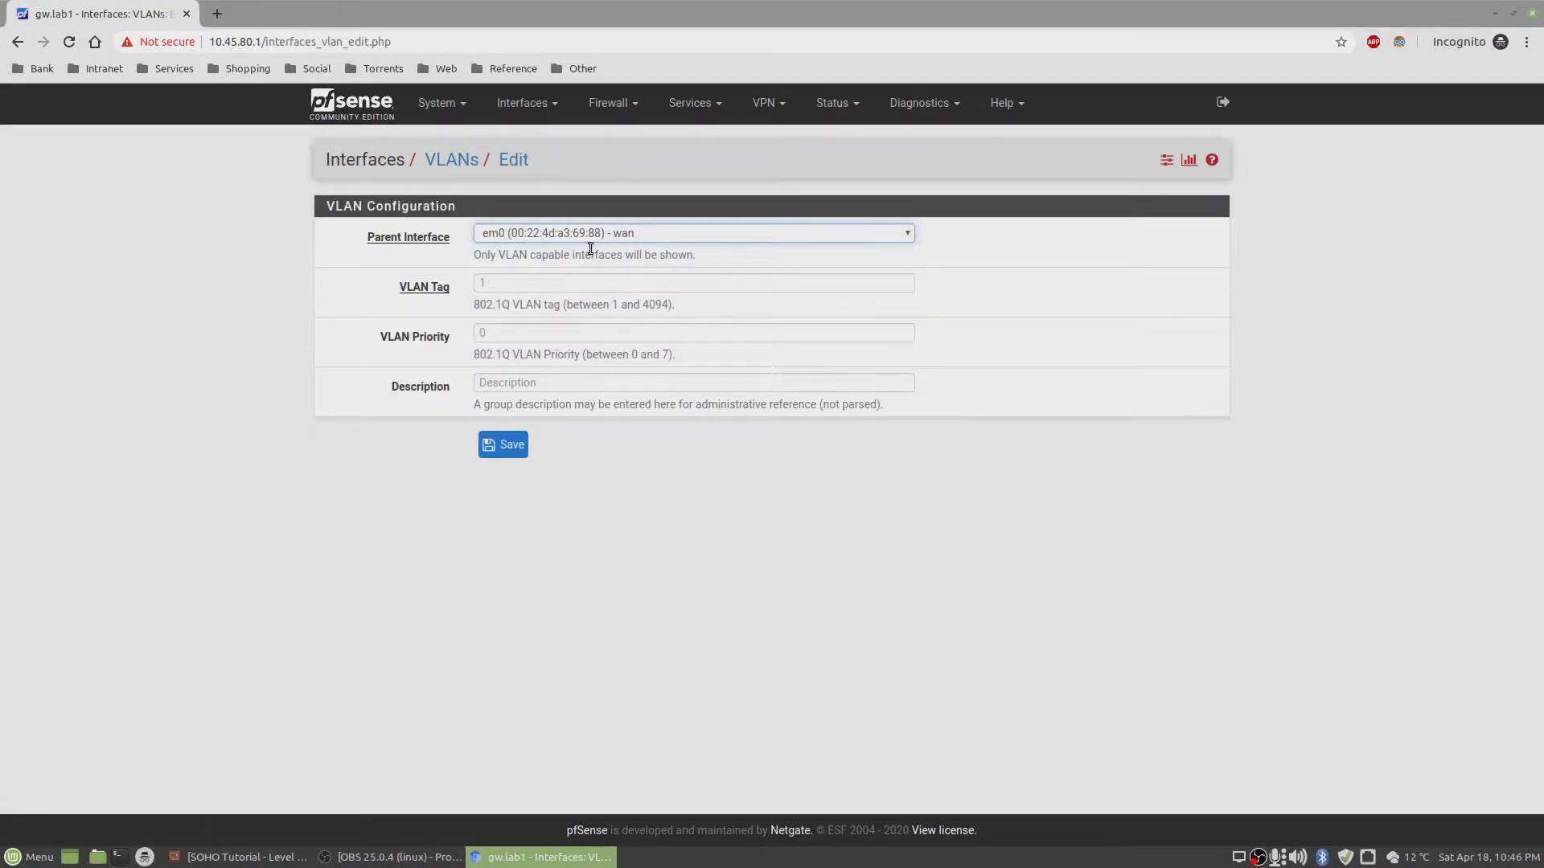
{"action": "left_click", "coordinate": [552, 288]}
{"action": "type", "text": "80"}
{"action": "left_click", "coordinate": [518, 387]}
{"action": "type", "text": "LA"}
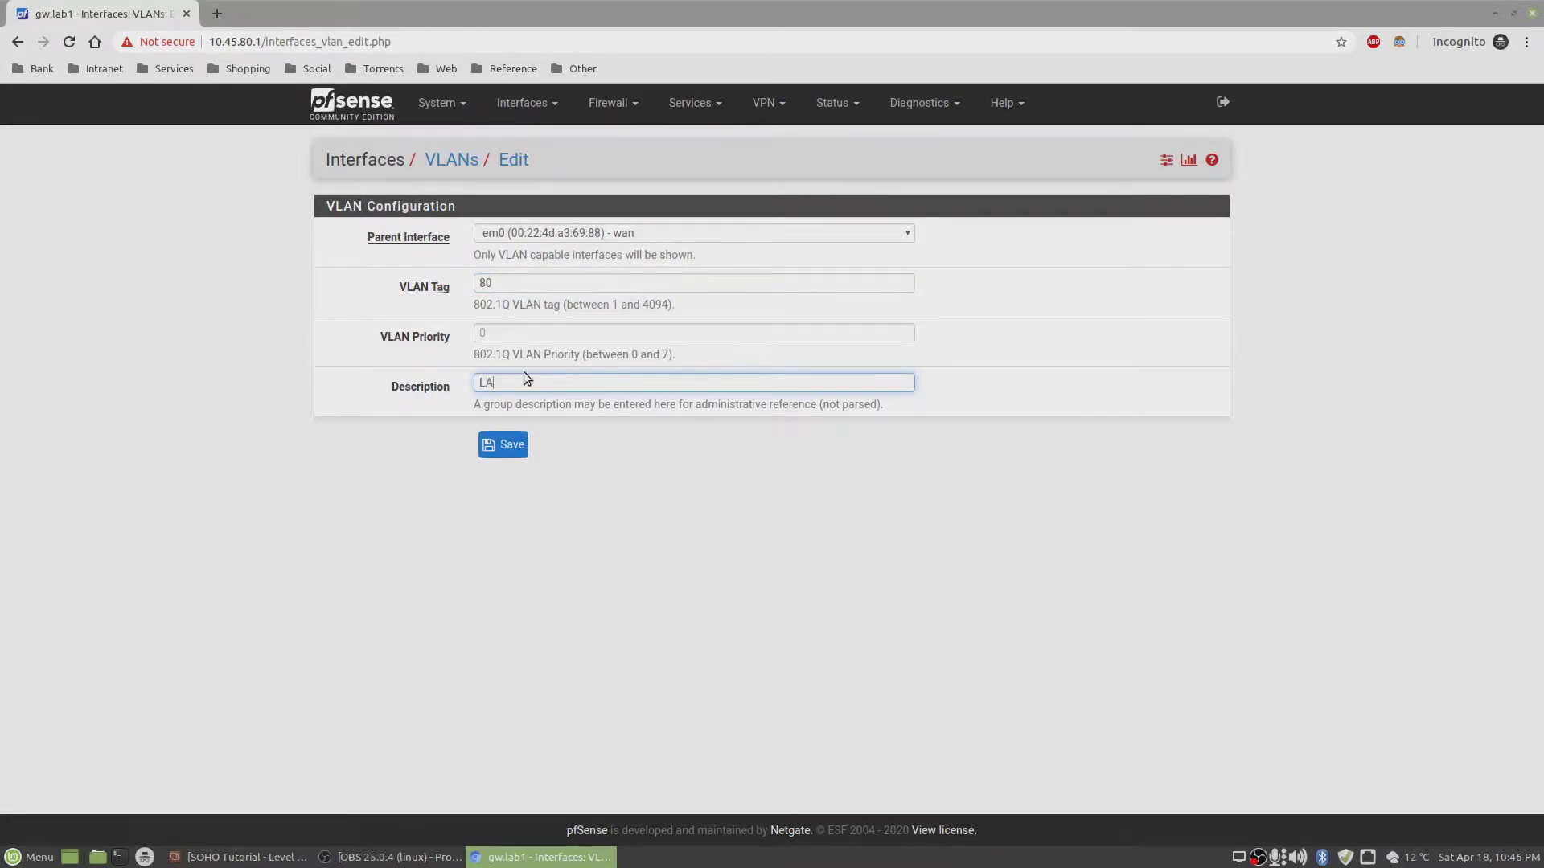
{"action": "type", "text": "N"}
{"action": "left_click", "coordinate": [511, 447]}
{"action": "left_click", "coordinate": [1209, 370]}
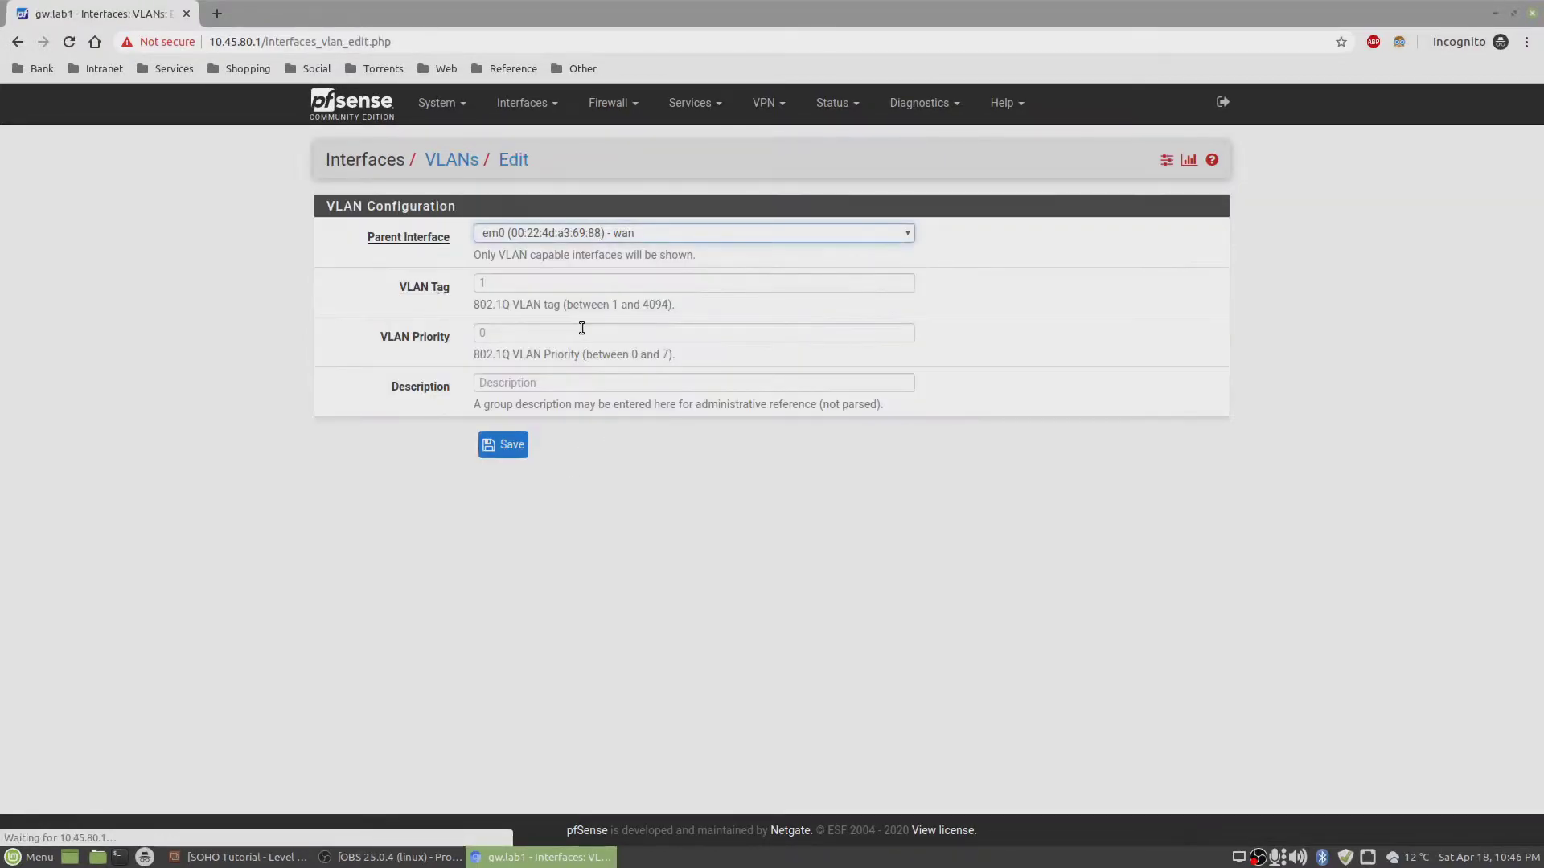
{"action": "left_click", "coordinate": [535, 284]}
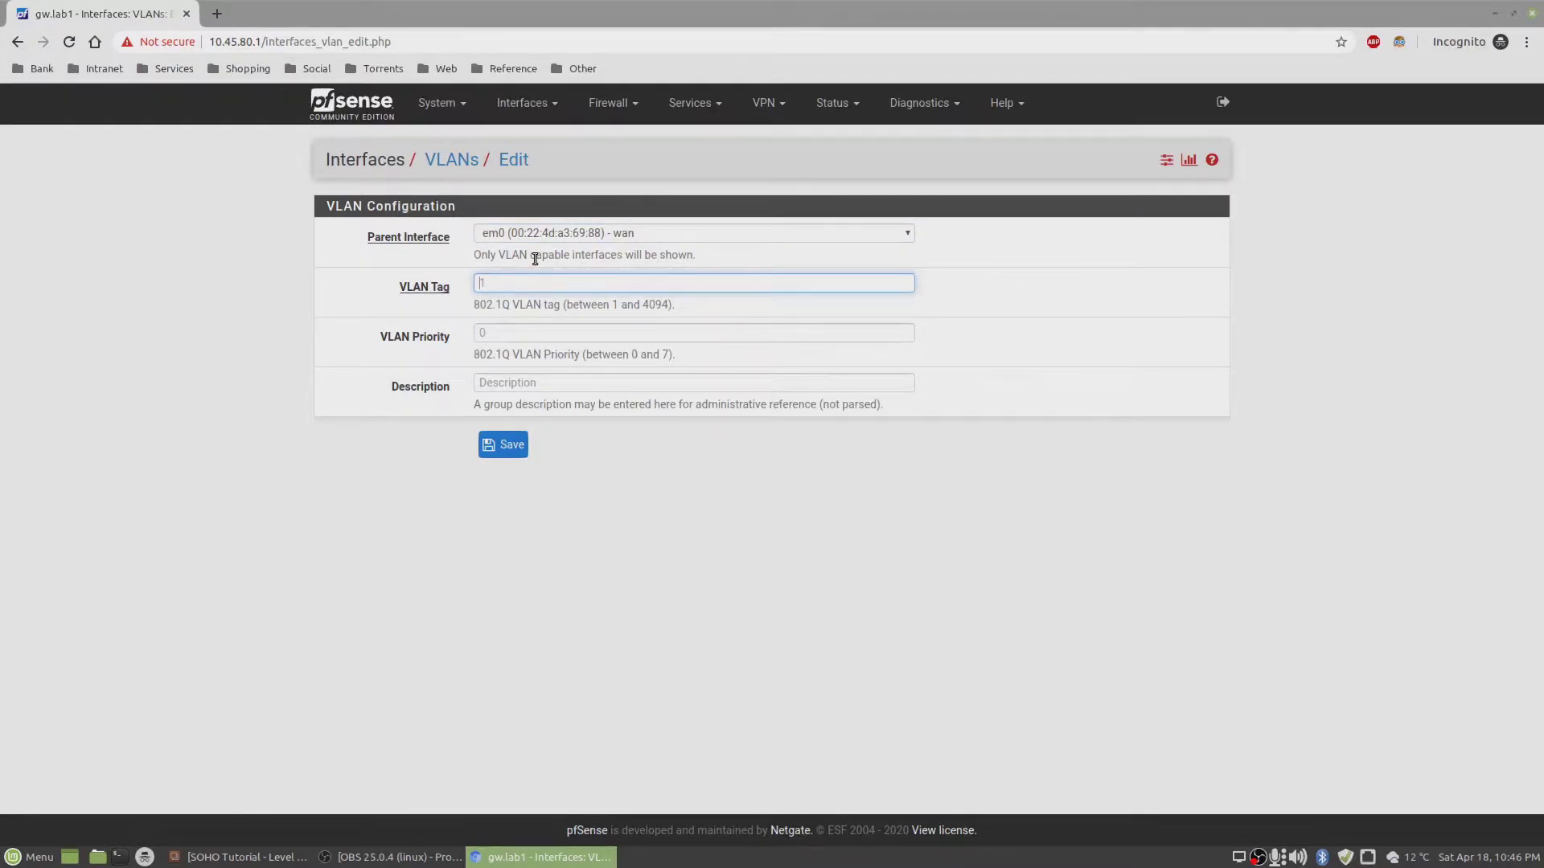
{"action": "type", "text": "81"}
{"action": "left_click", "coordinate": [499, 382]}
{"action": "type", "text": "WIFI"}
{"action": "left_click", "coordinate": [511, 446]}
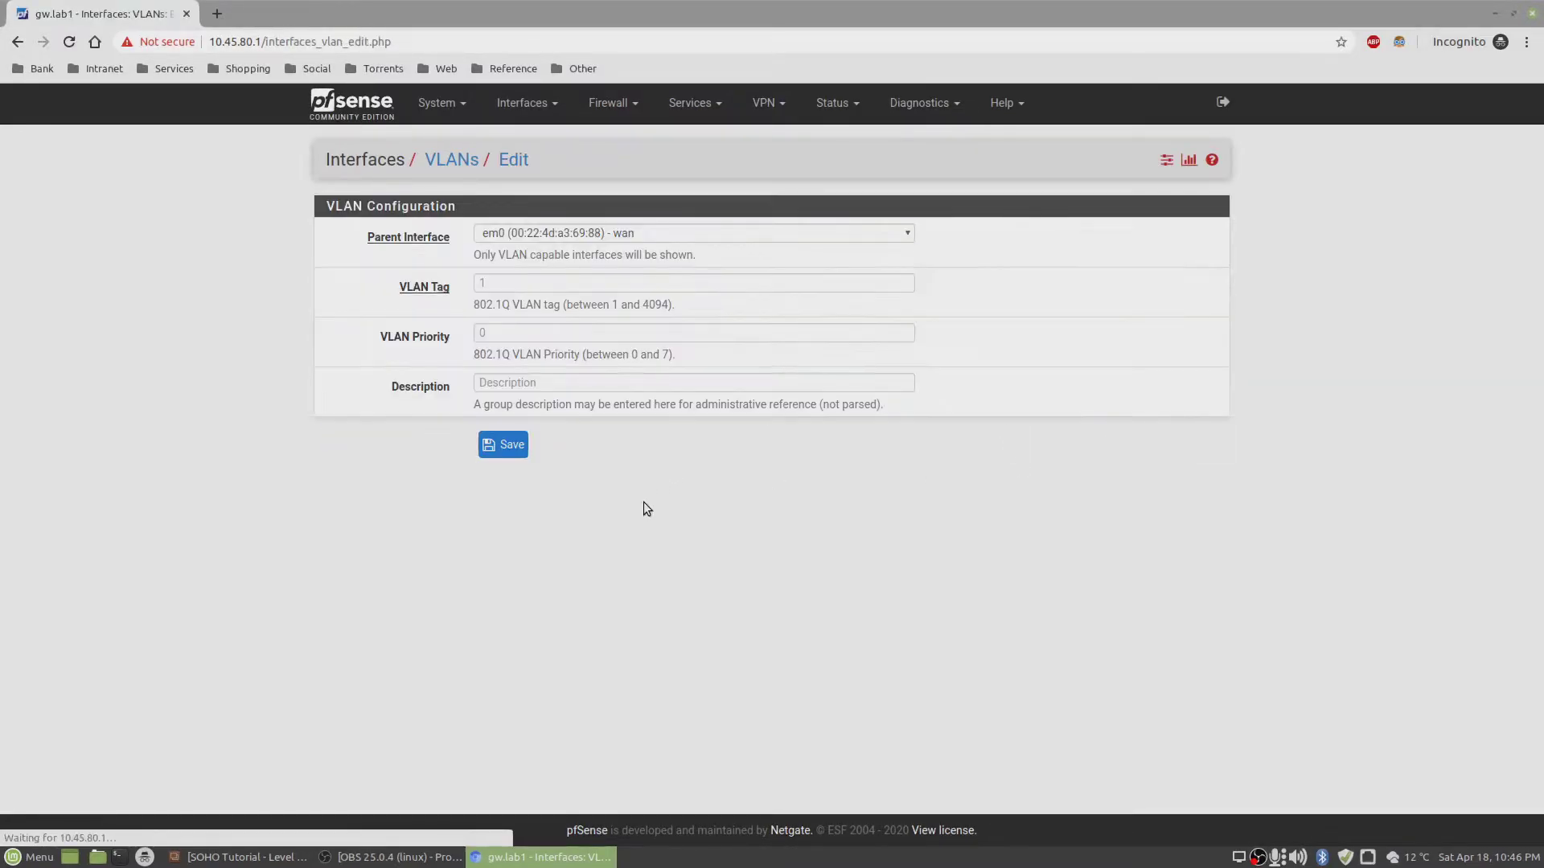
Add a VLAN on em0 with tag 82 described SRV
{"action": "left_click", "coordinate": [522, 279]}
{"action": "type", "text": "82"}
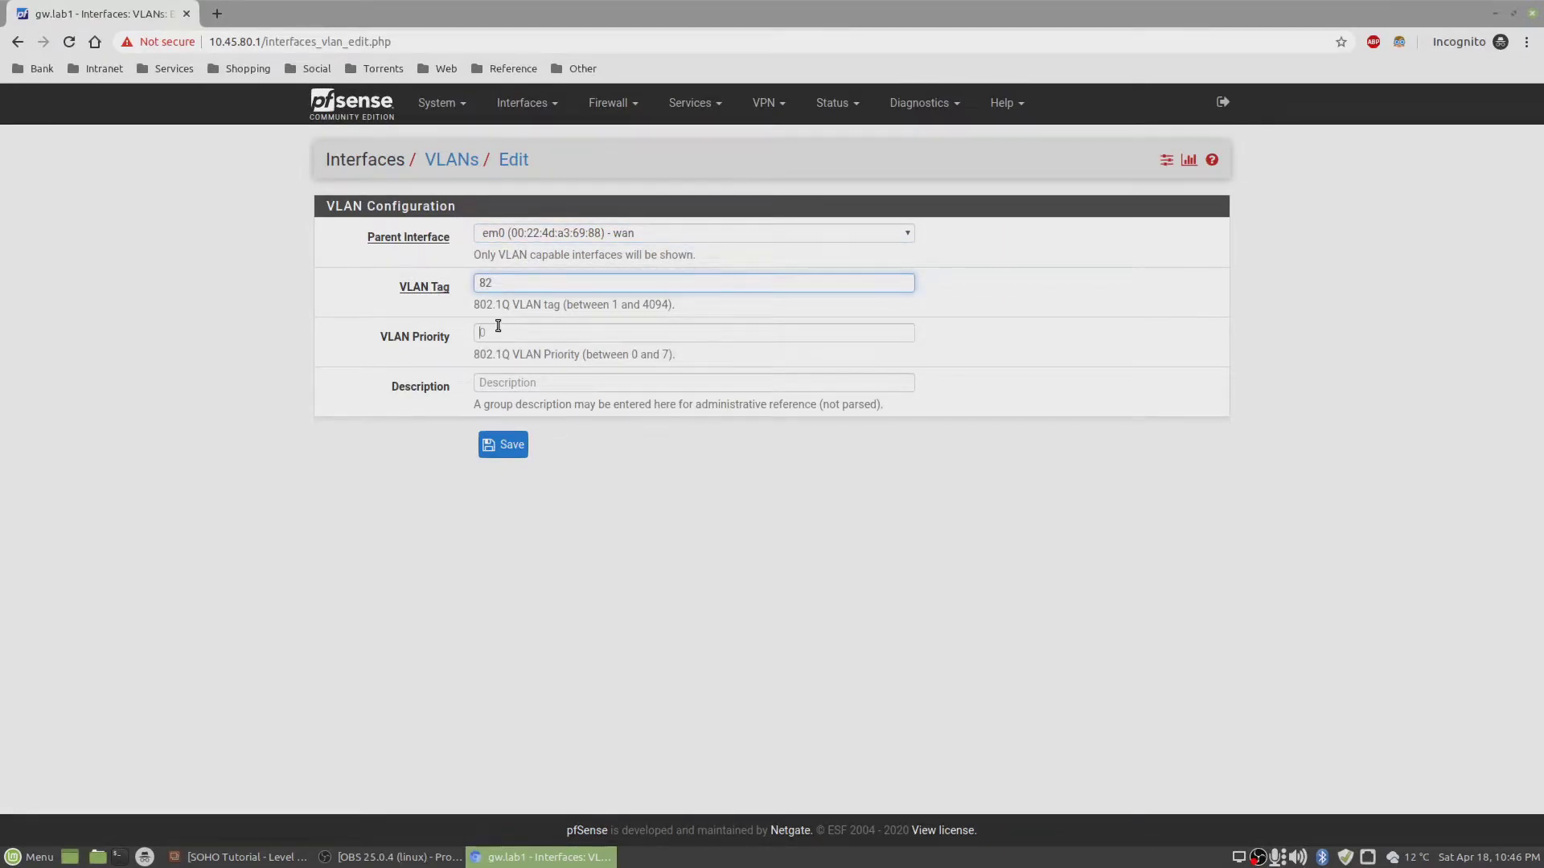
{"action": "left_click", "coordinate": [500, 334]}
{"action": "left_click", "coordinate": [497, 375]}
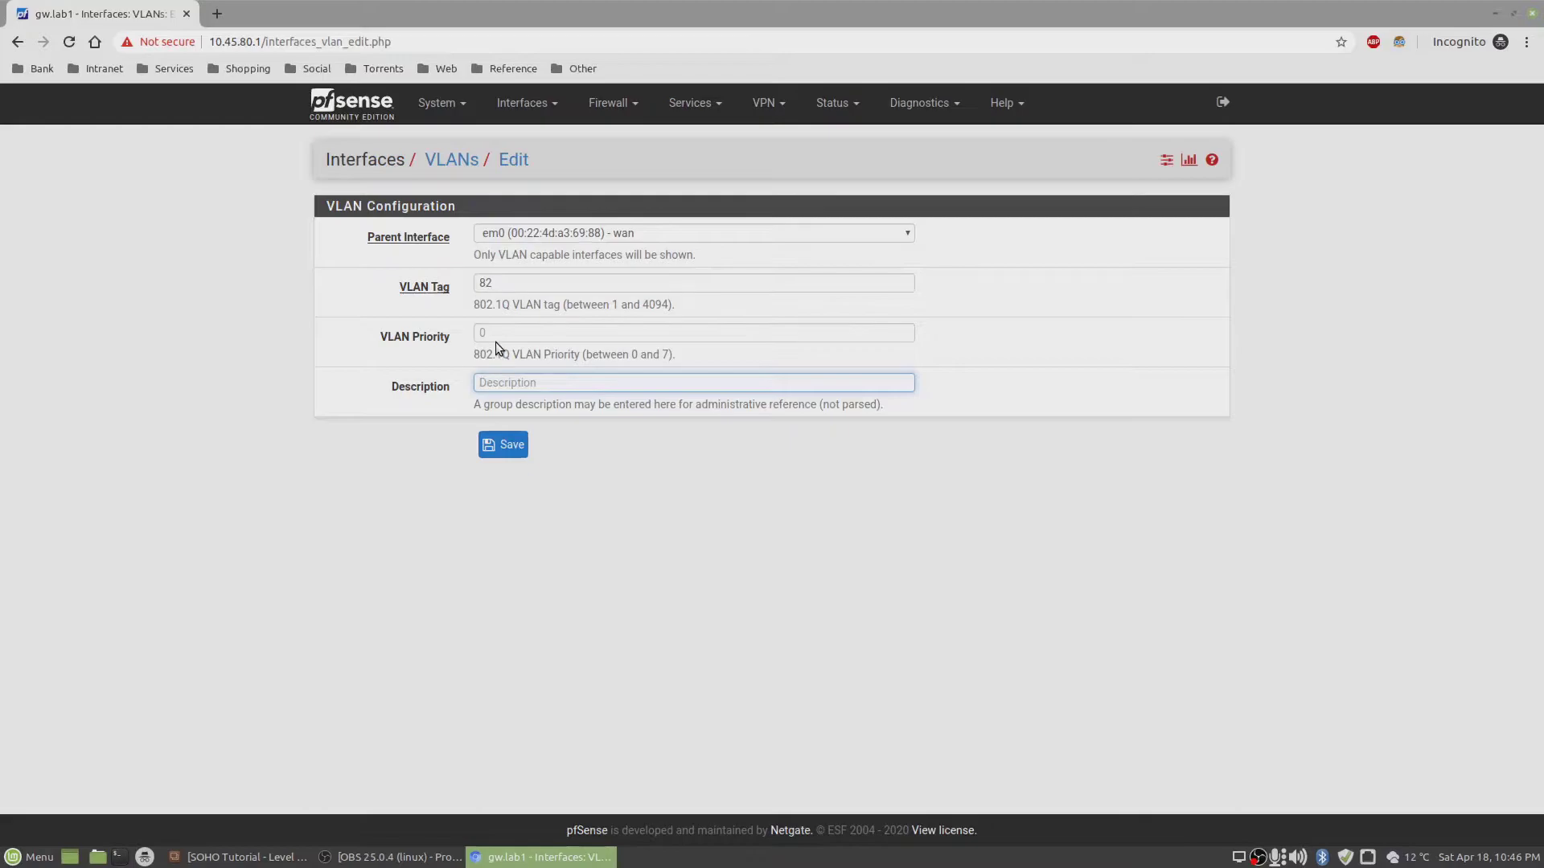
{"action": "type", "text": "SRV"}
{"action": "left_click", "coordinate": [498, 444]}
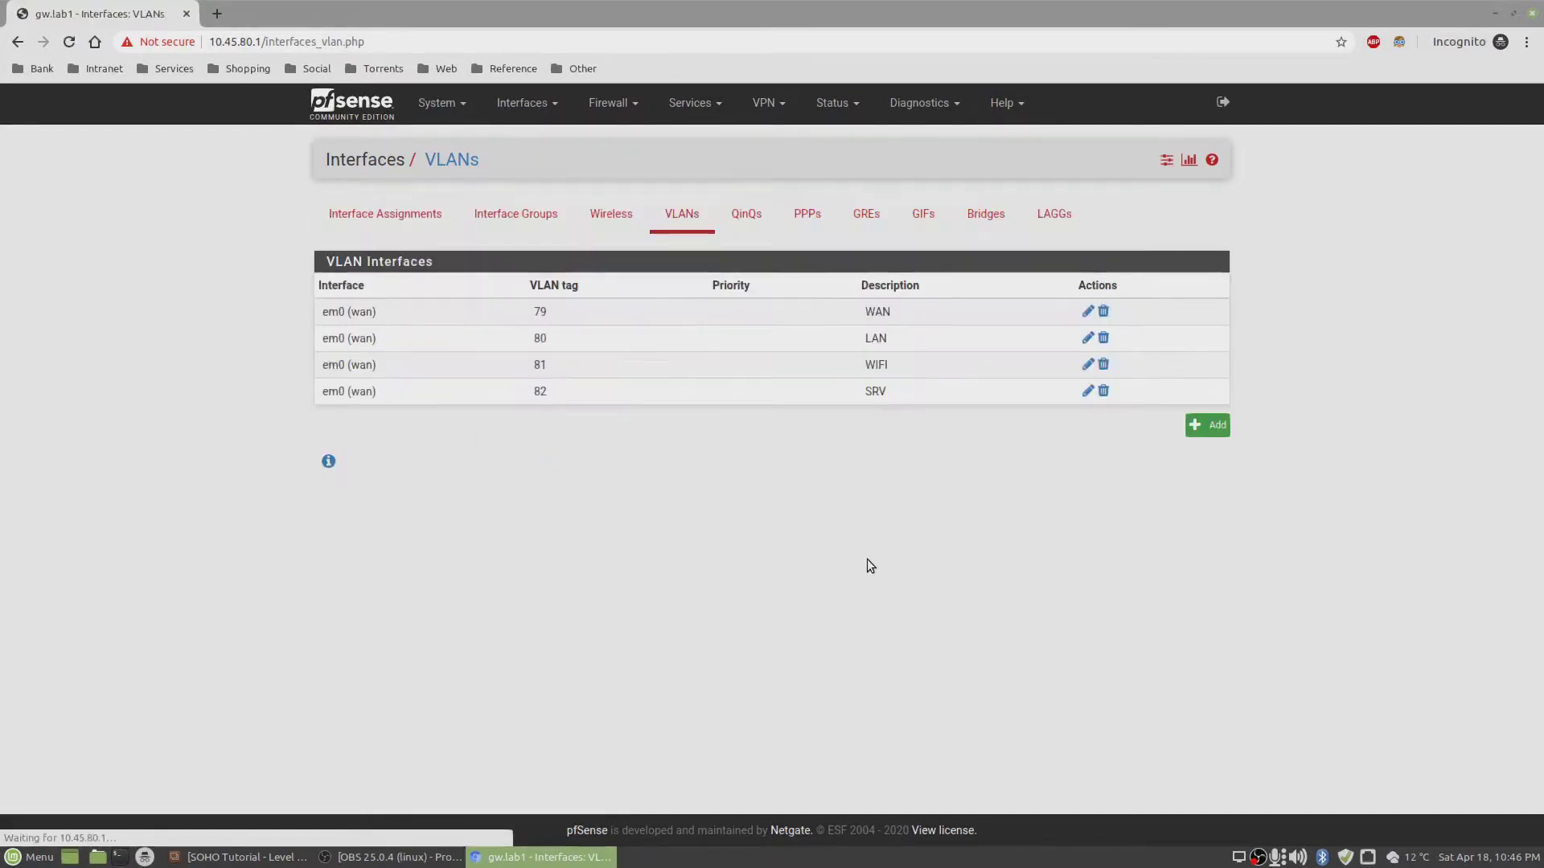
Add a VLAN on em0 with tag 83 described DMZ
{"action": "left_click", "coordinate": [1201, 424]}
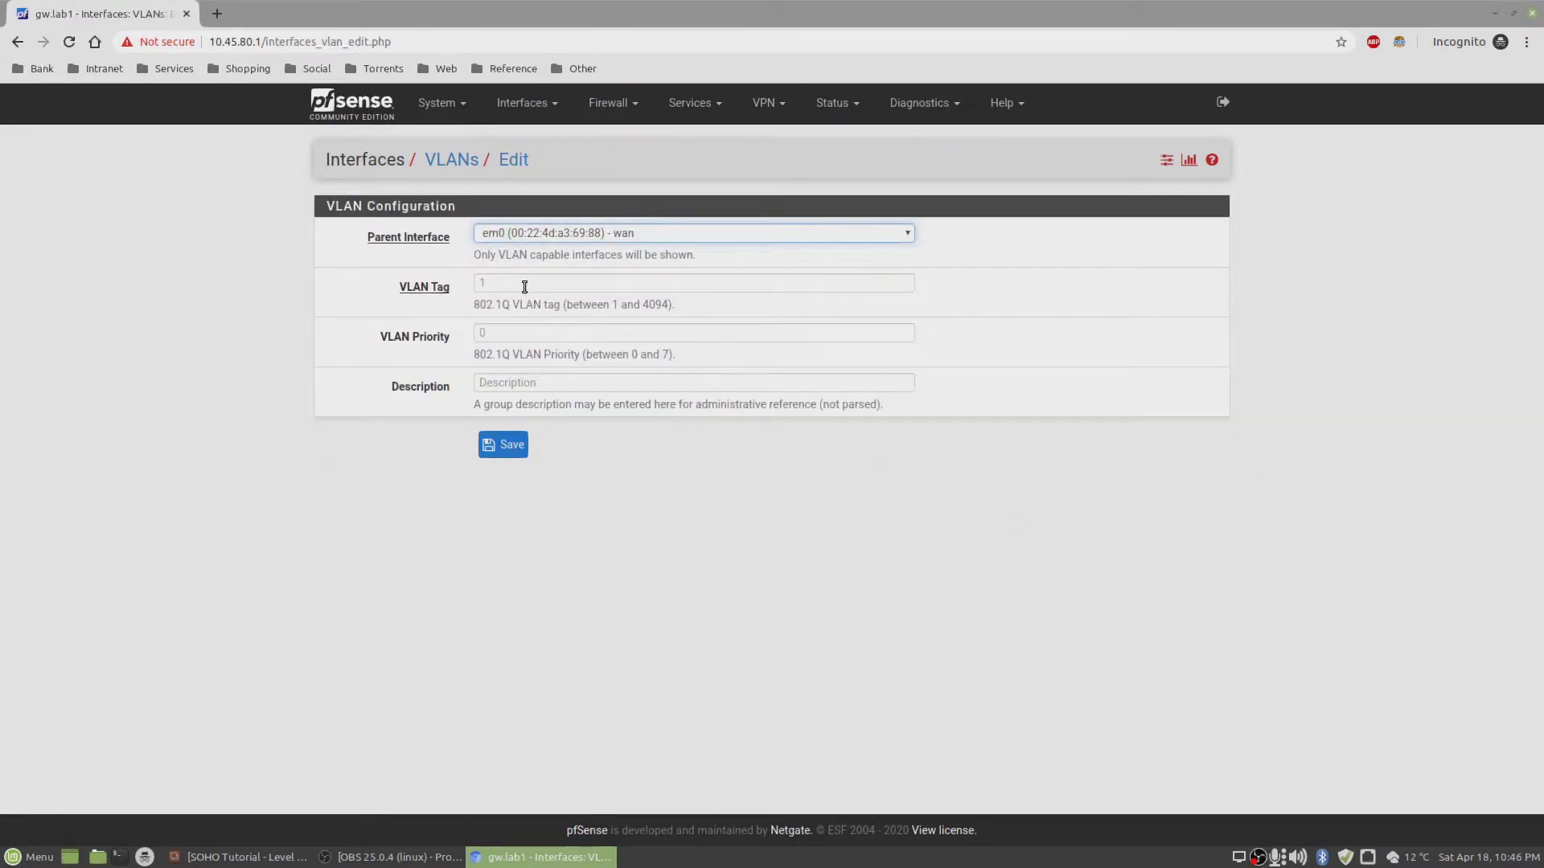
{"action": "left_click", "coordinate": [524, 286]}
{"action": "type", "text": "83"}
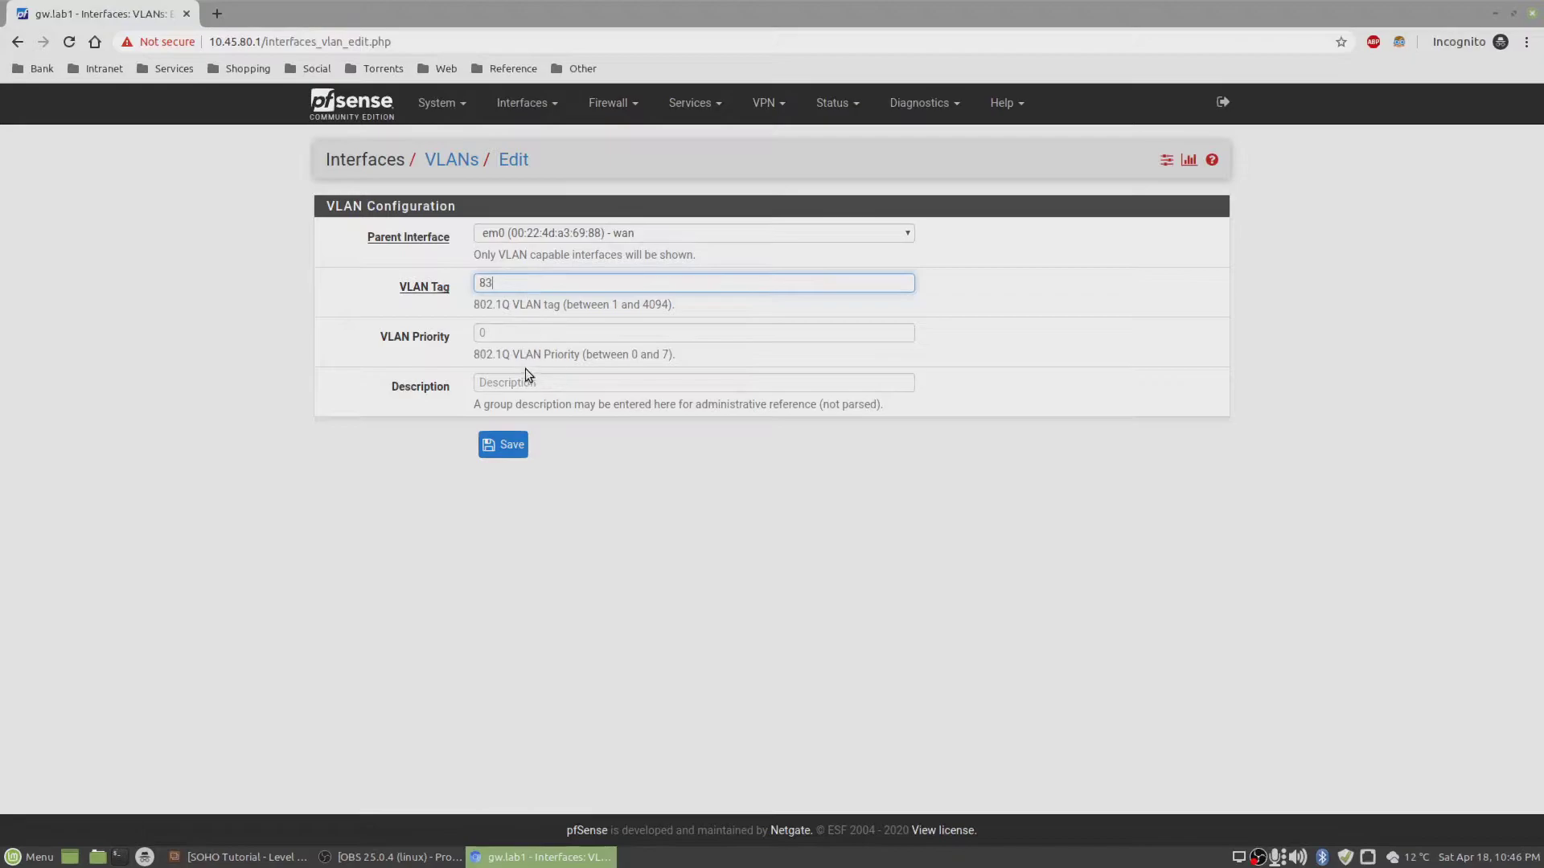
{"action": "left_click", "coordinate": [531, 378]}
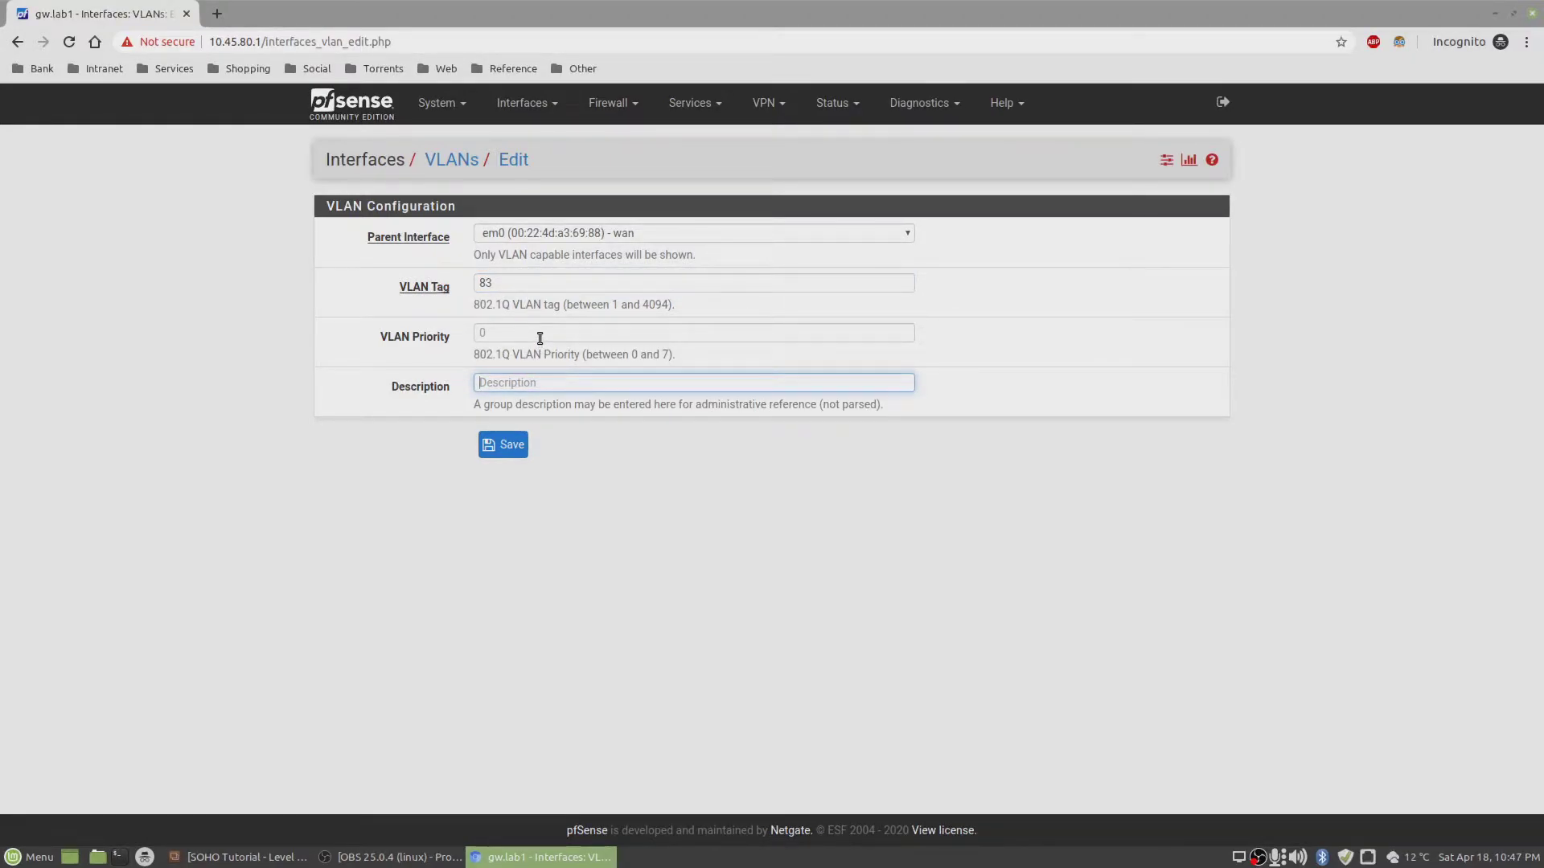
{"action": "type", "text": "DM"}
{"action": "type", "text": "Z"}
{"action": "left_click", "coordinate": [502, 445]}
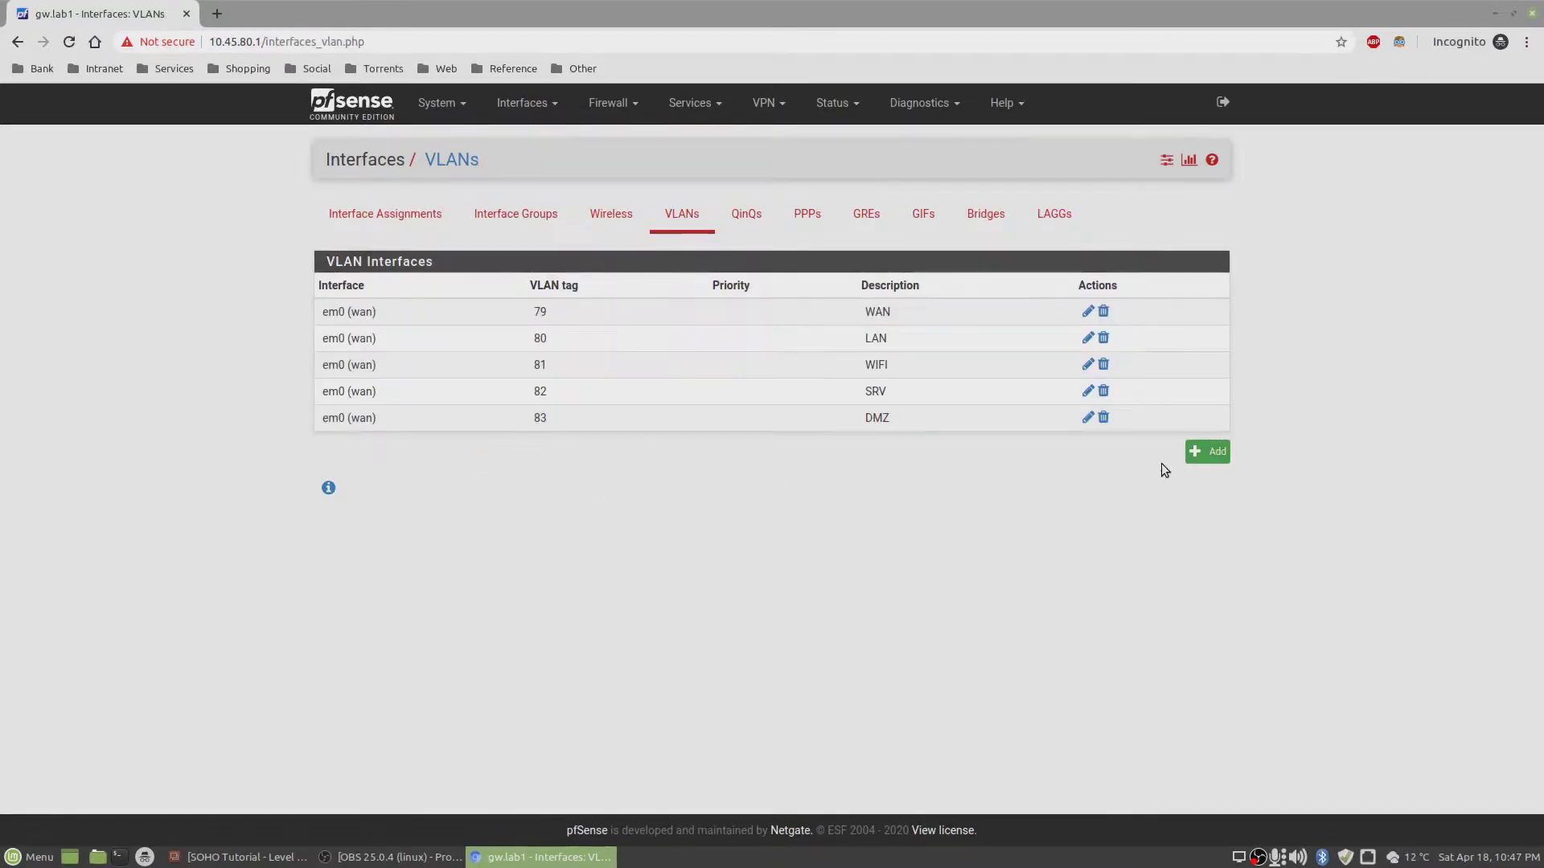
Add a VLAN on em0 with tag 84 described TOR
{"action": "left_click", "coordinate": [1208, 451]}
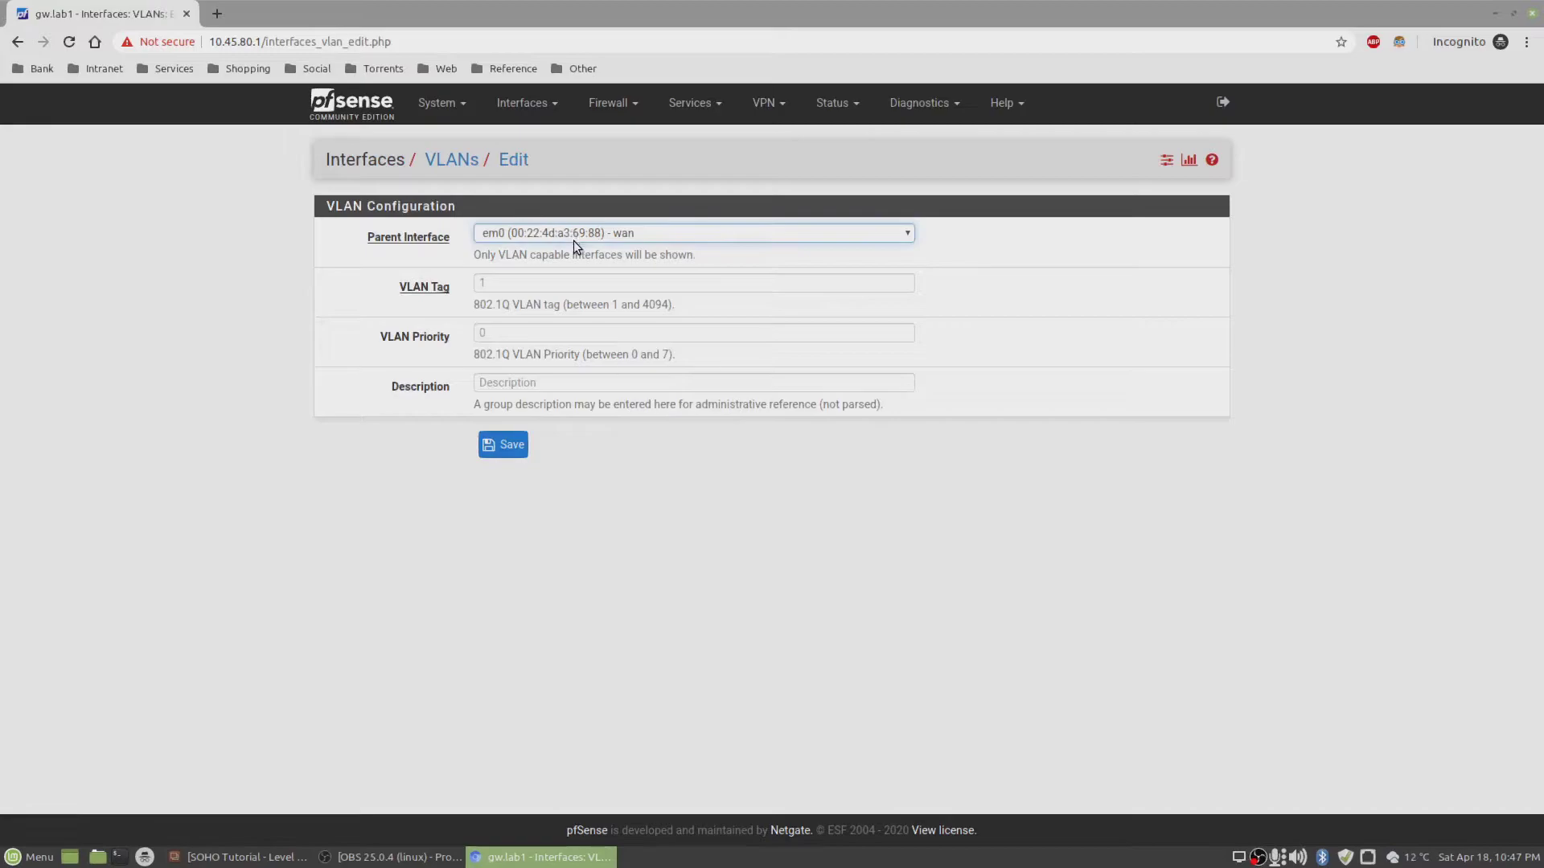
{"action": "left_click", "coordinate": [640, 287]}
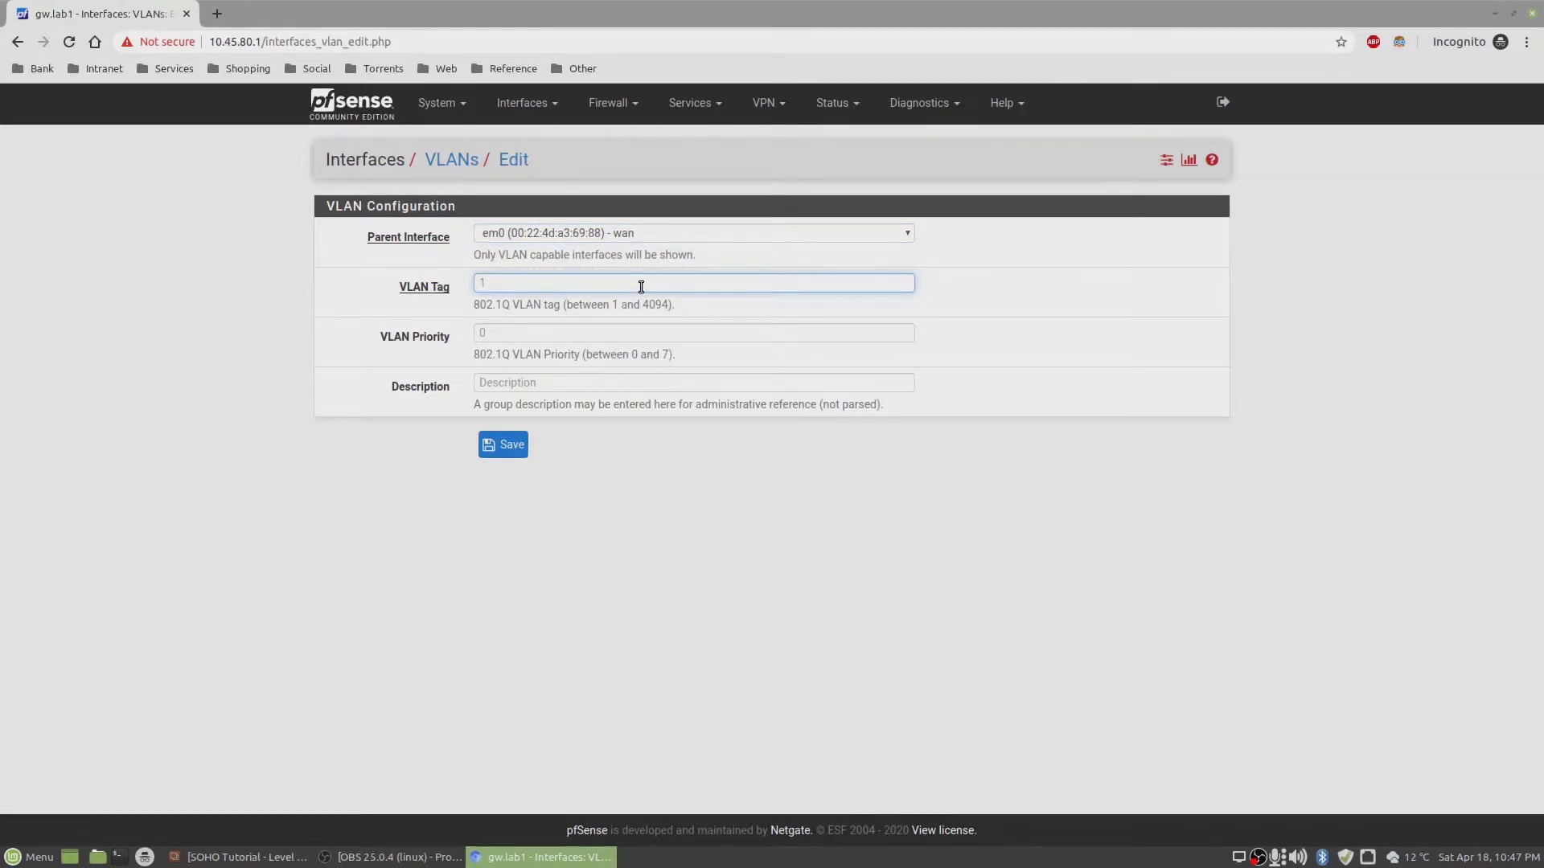
{"action": "type", "text": "84"}
{"action": "key", "text": "Tab"}
{"action": "key", "text": "Tab"}
{"action": "type", "text": "TOR"}
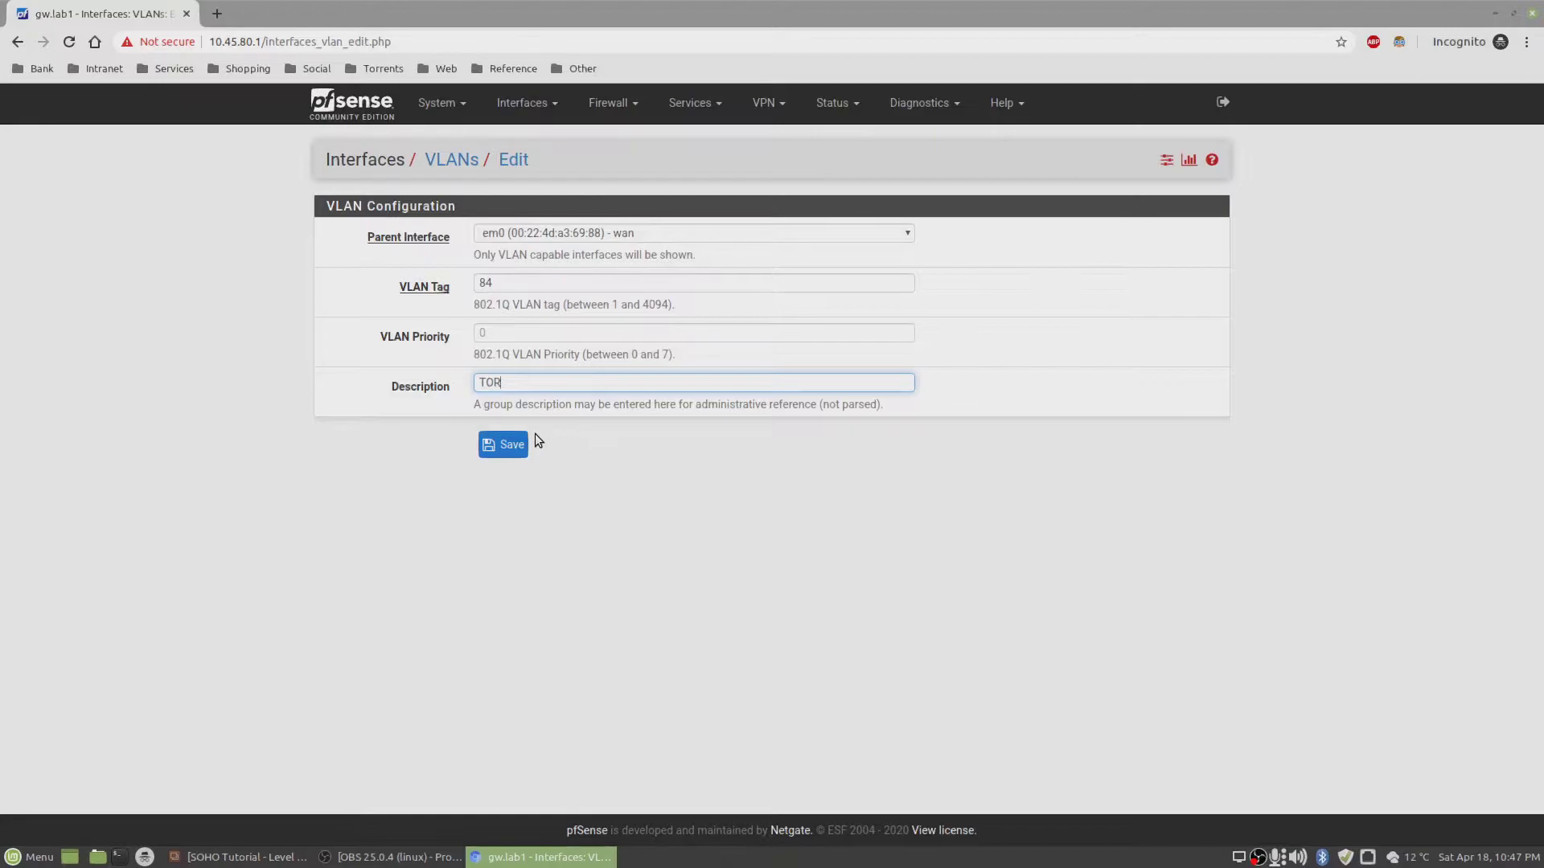
{"action": "left_click", "coordinate": [506, 446]}
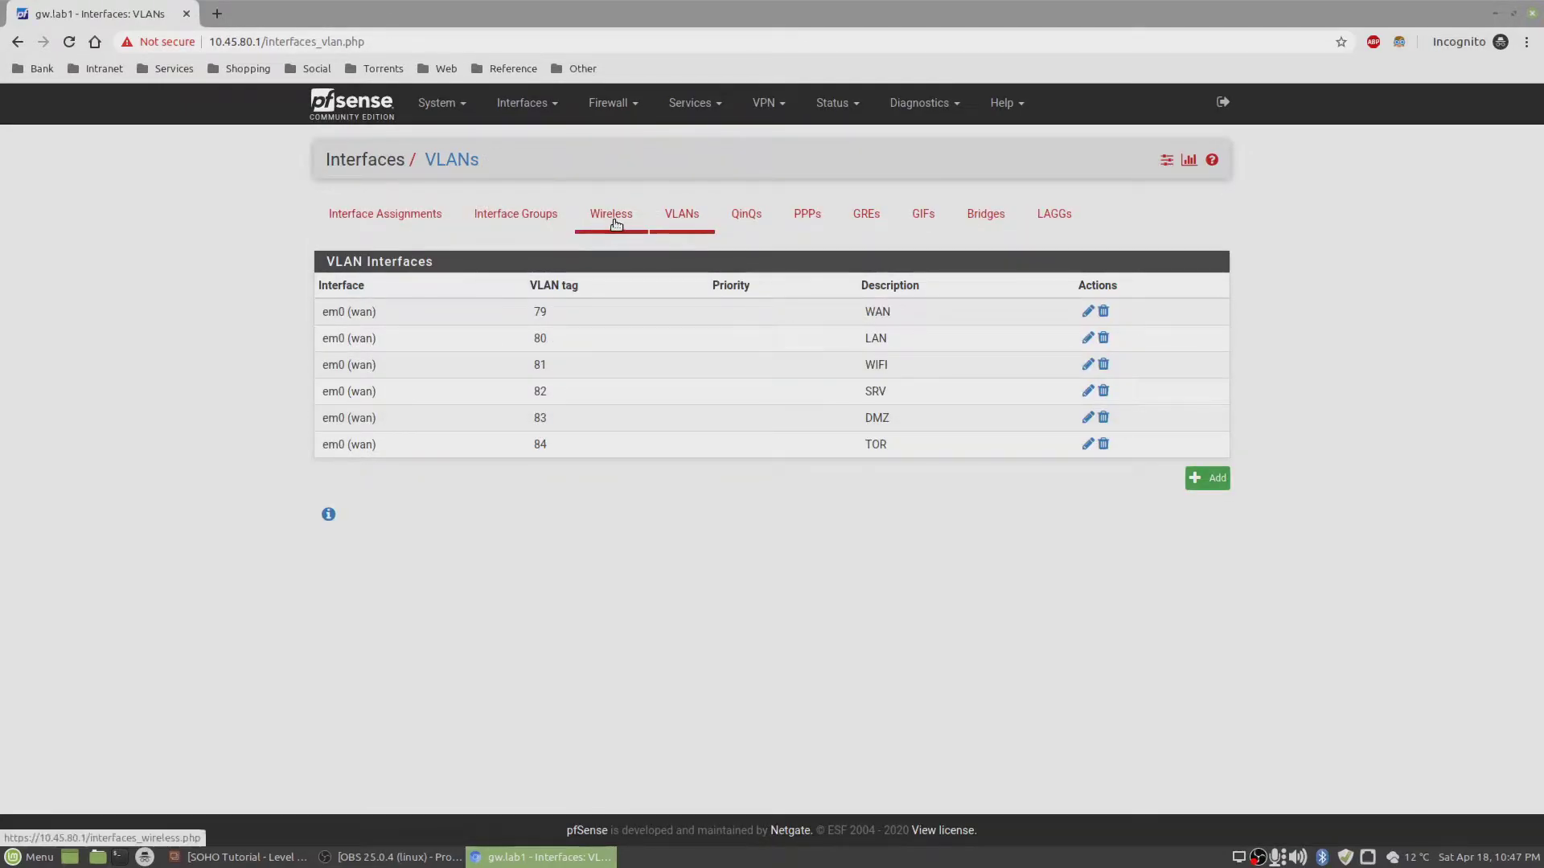
Set WAN's network port to VLAN 79 on em0 and save the interface assignments
{"action": "left_click", "coordinate": [396, 218]}
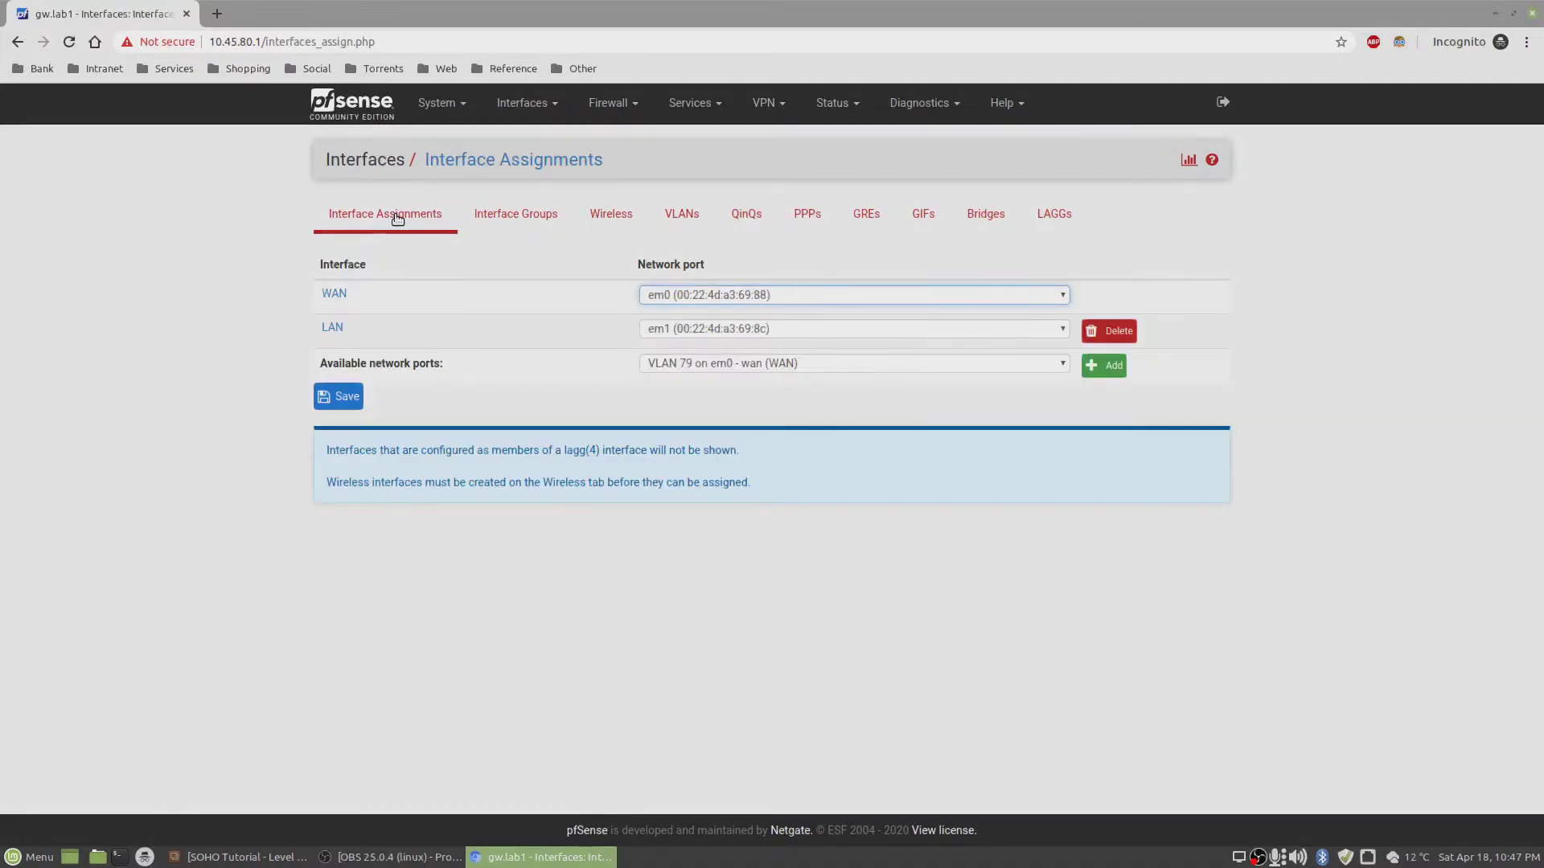
{"action": "left_click", "coordinate": [714, 294]}
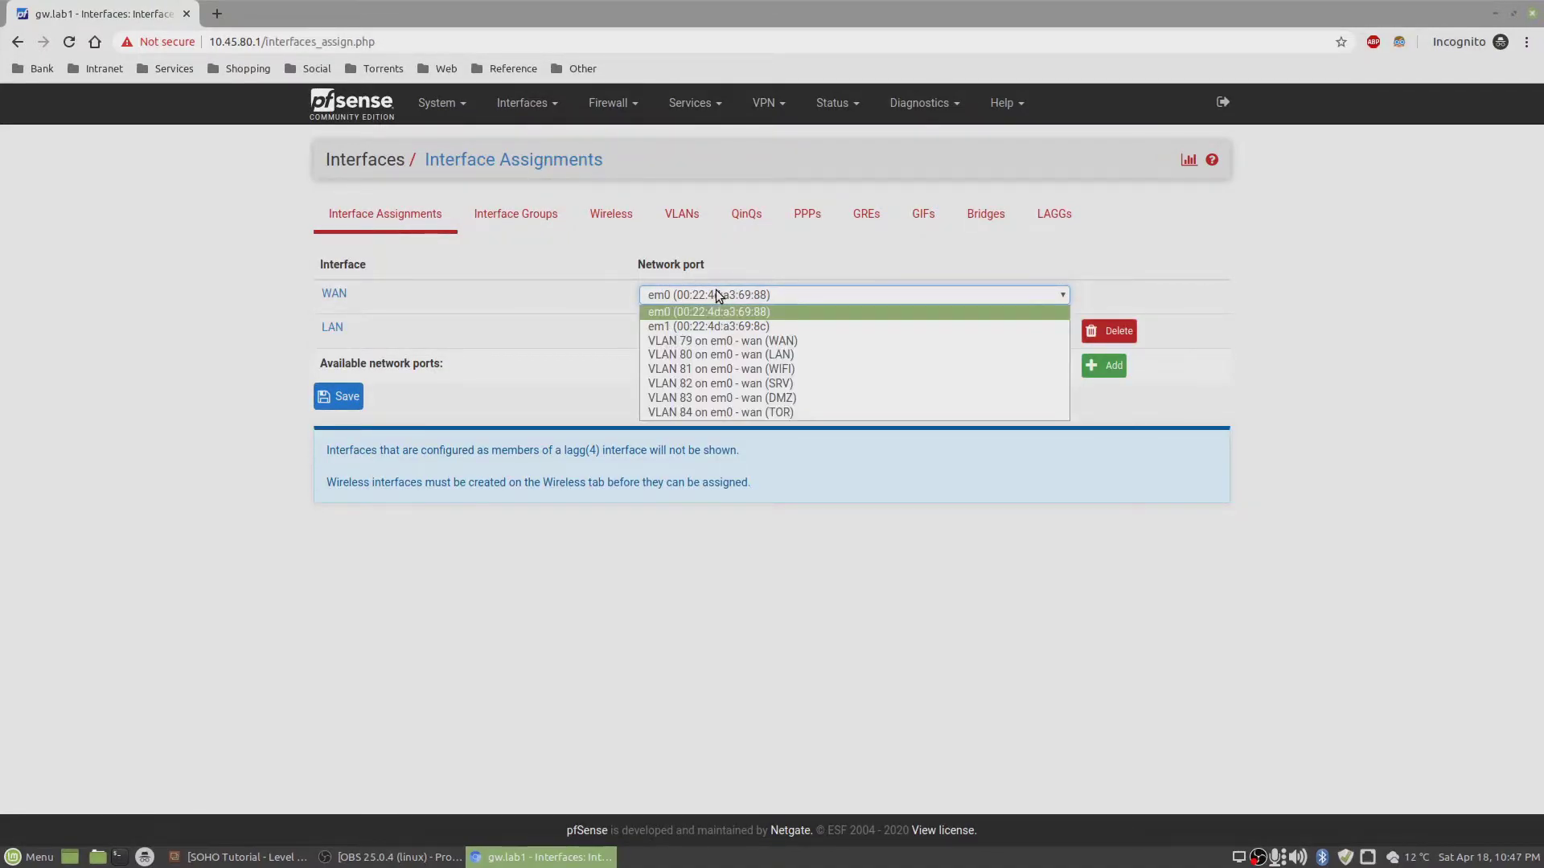
{"action": "left_click", "coordinate": [714, 340]}
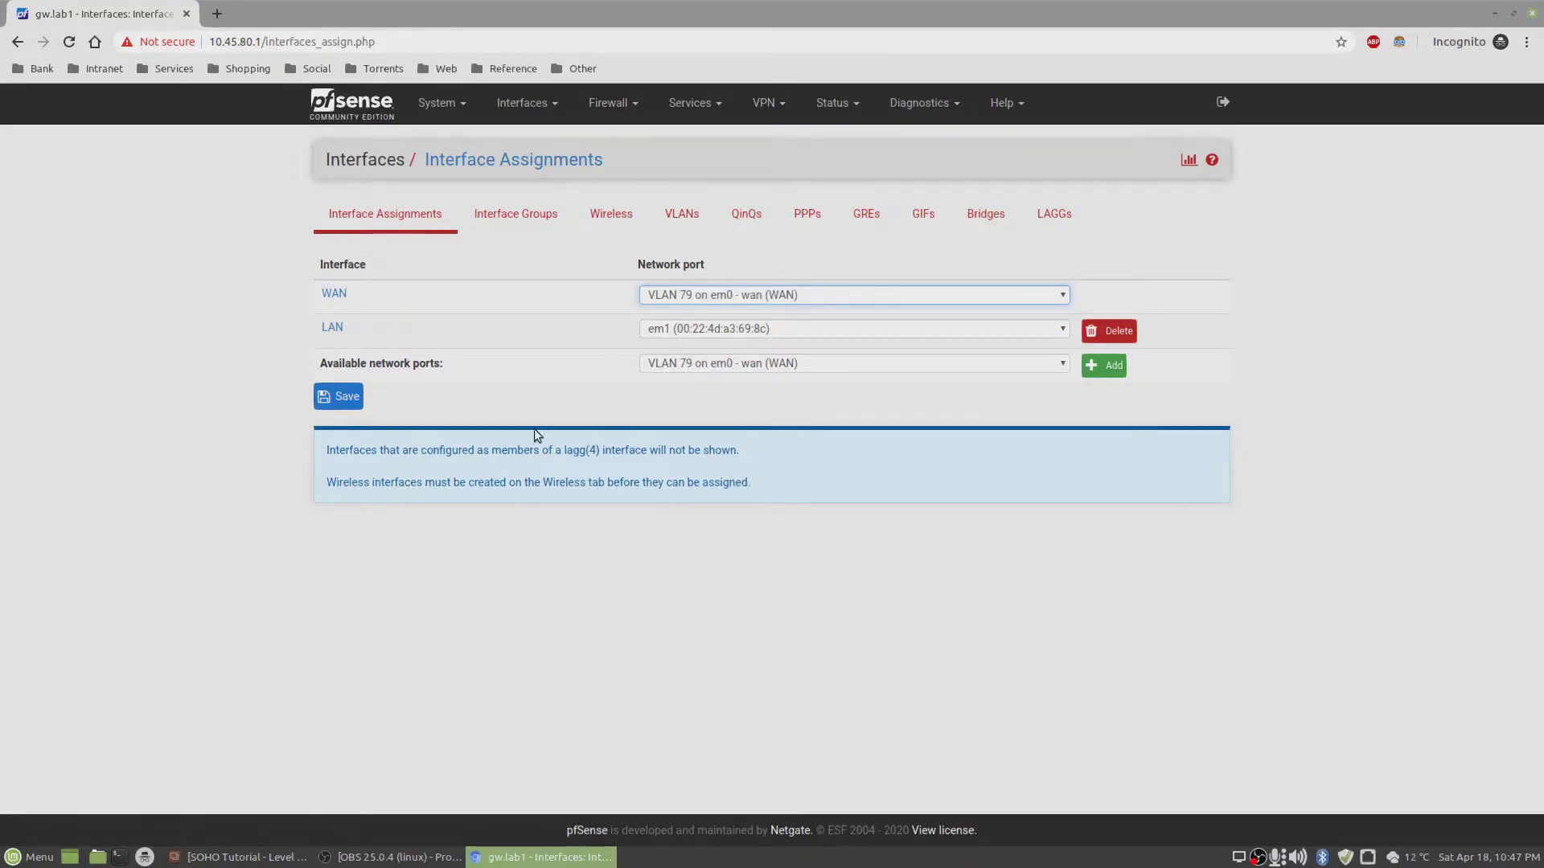
{"action": "left_click", "coordinate": [348, 398]}
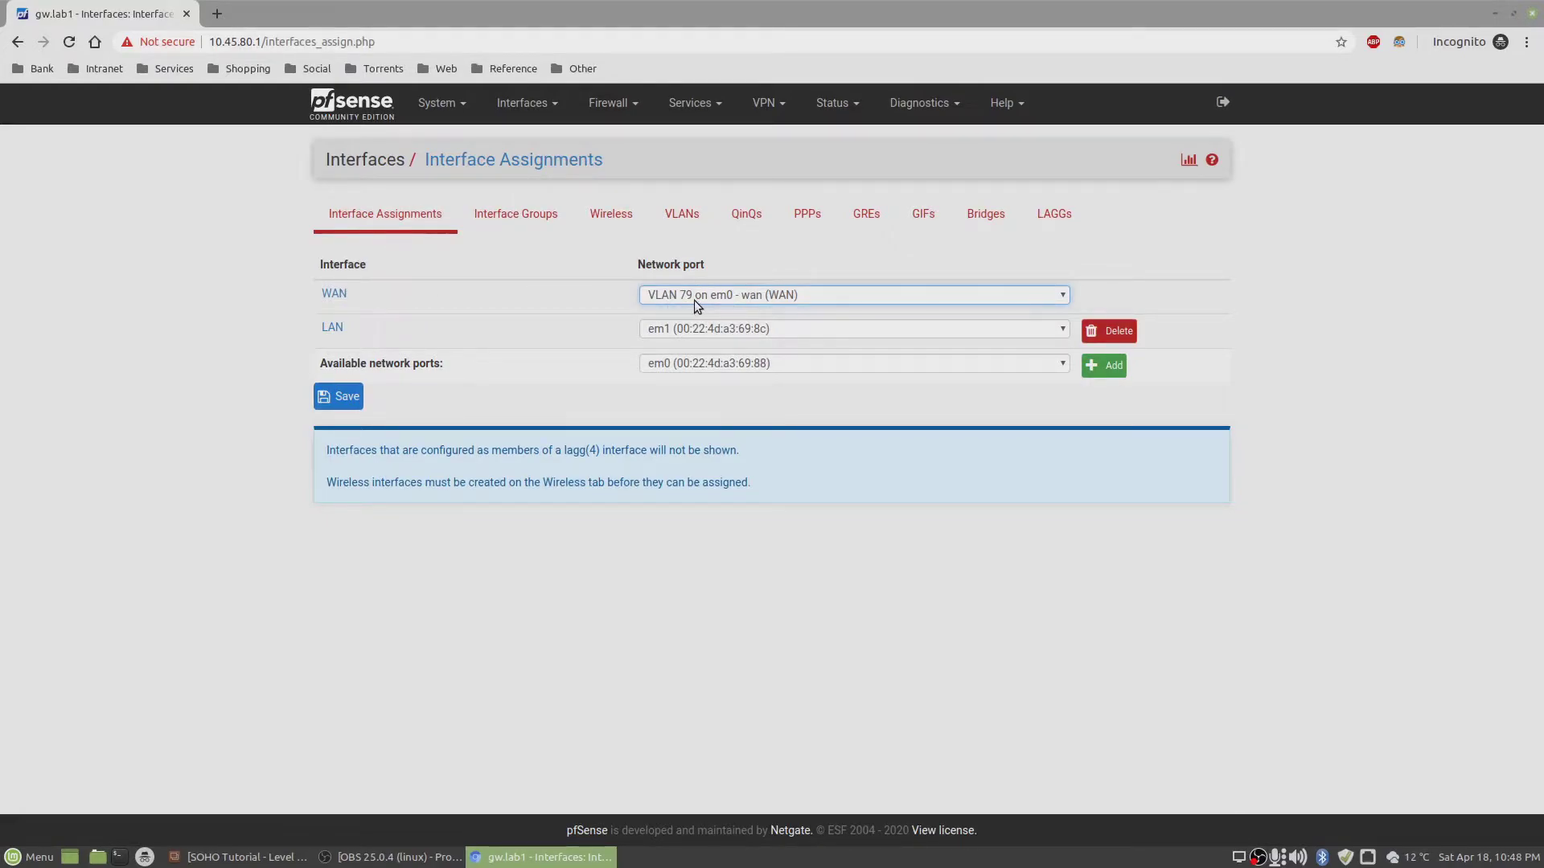
Start a new LAGG from the LAGGs page and add em0 as its member
{"action": "left_click", "coordinate": [669, 218]}
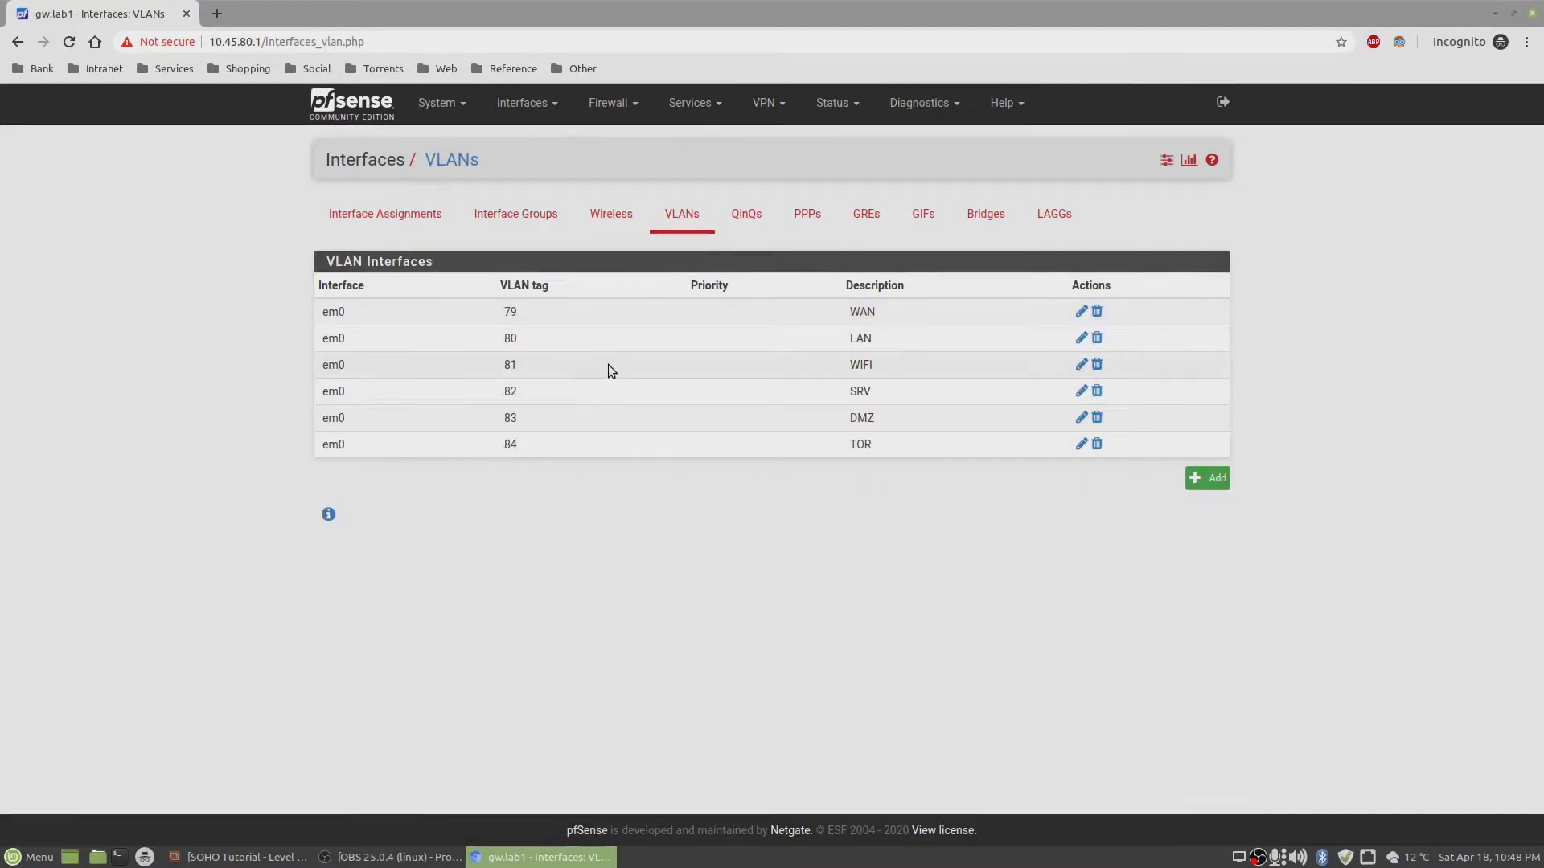
{"action": "left_click", "coordinate": [1057, 218]}
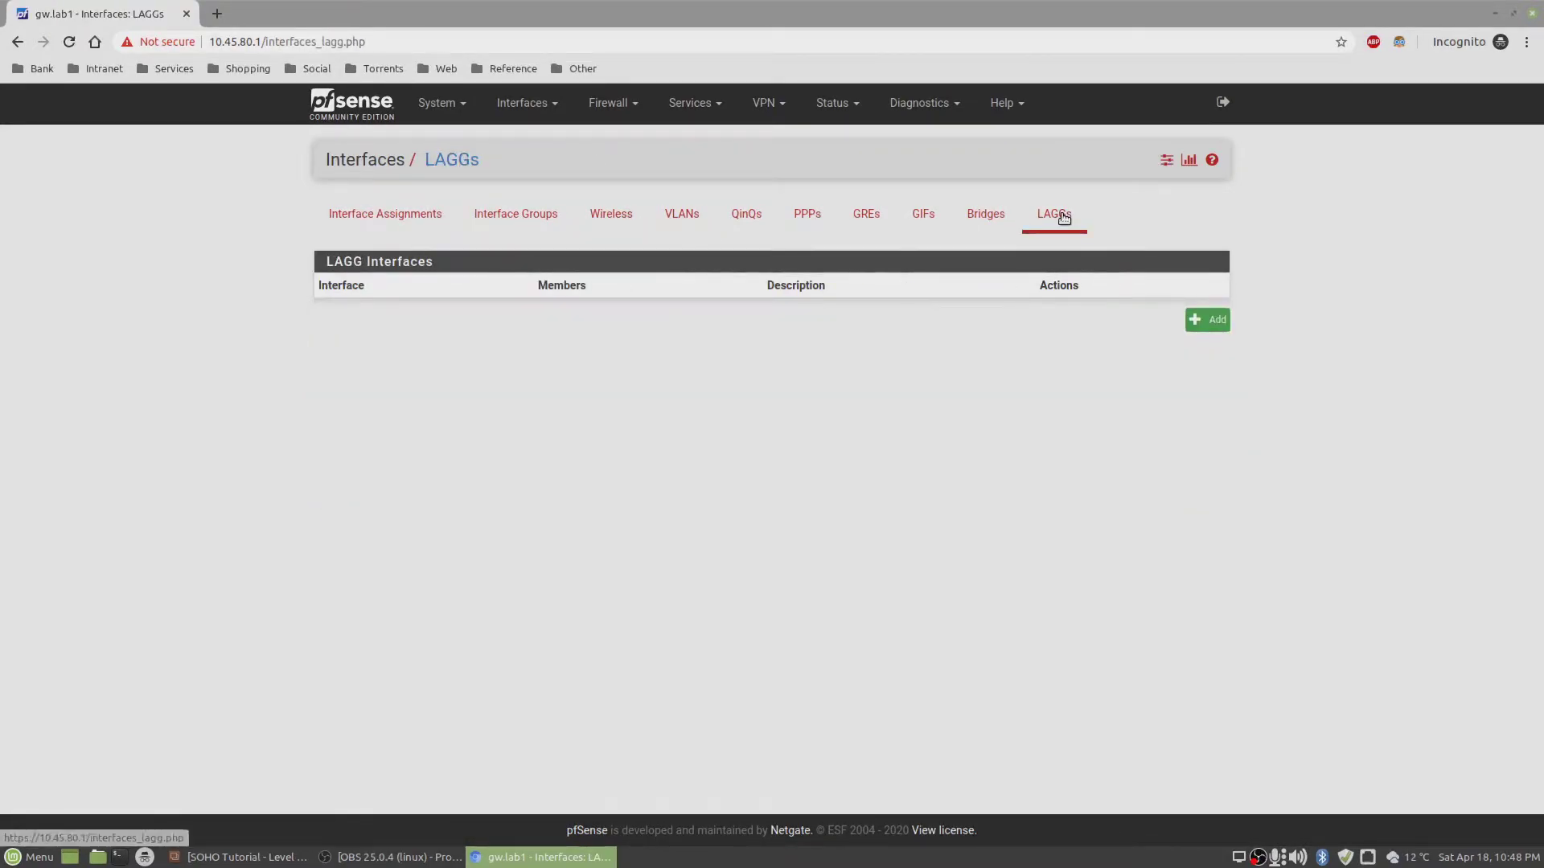
{"action": "left_click", "coordinate": [1206, 328]}
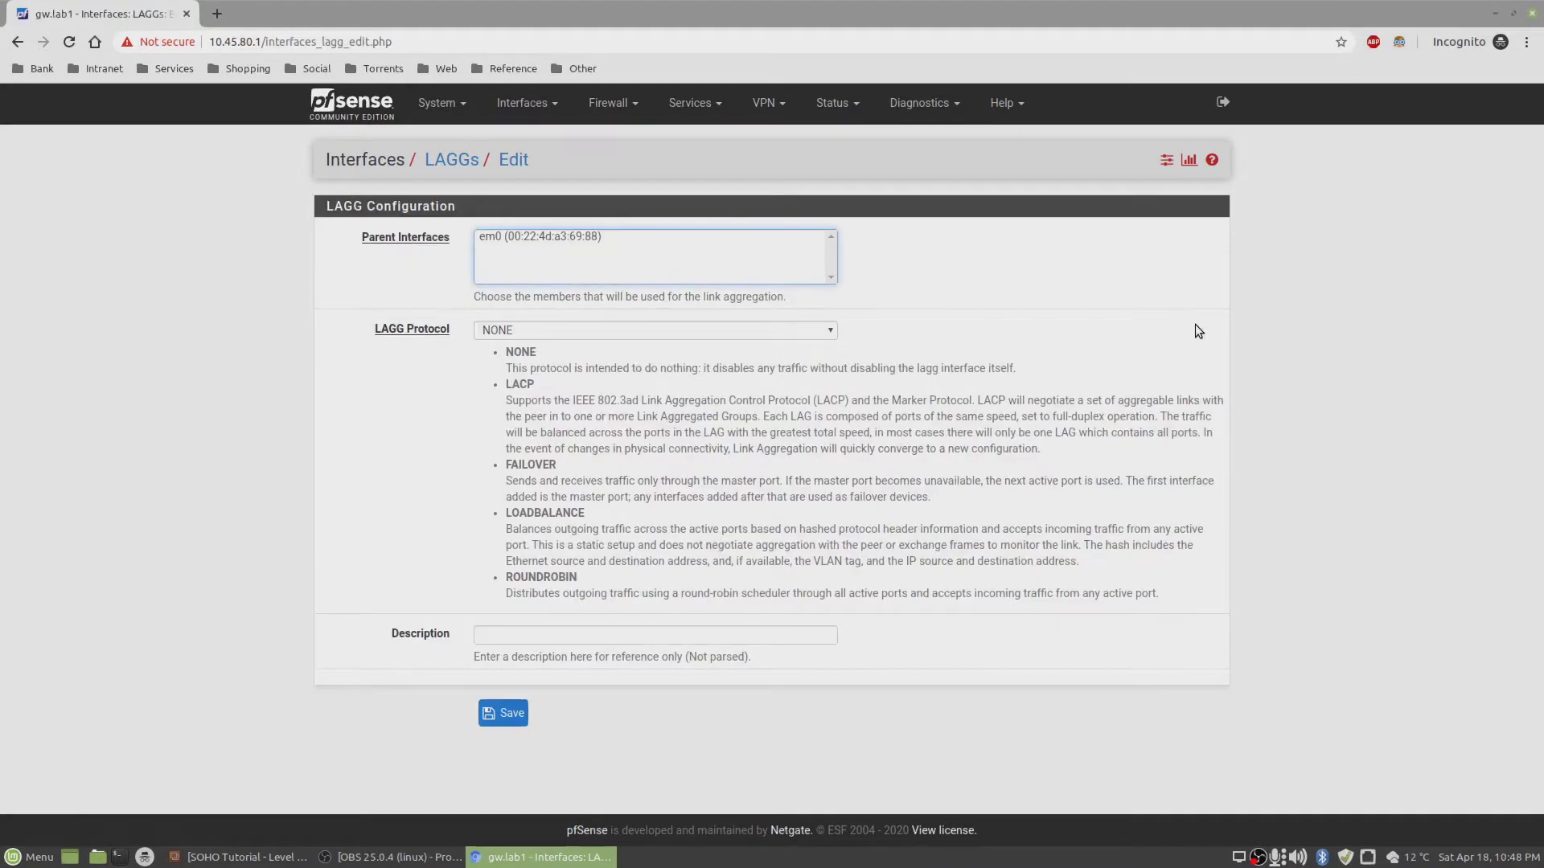
{"action": "left_click", "coordinate": [558, 241]}
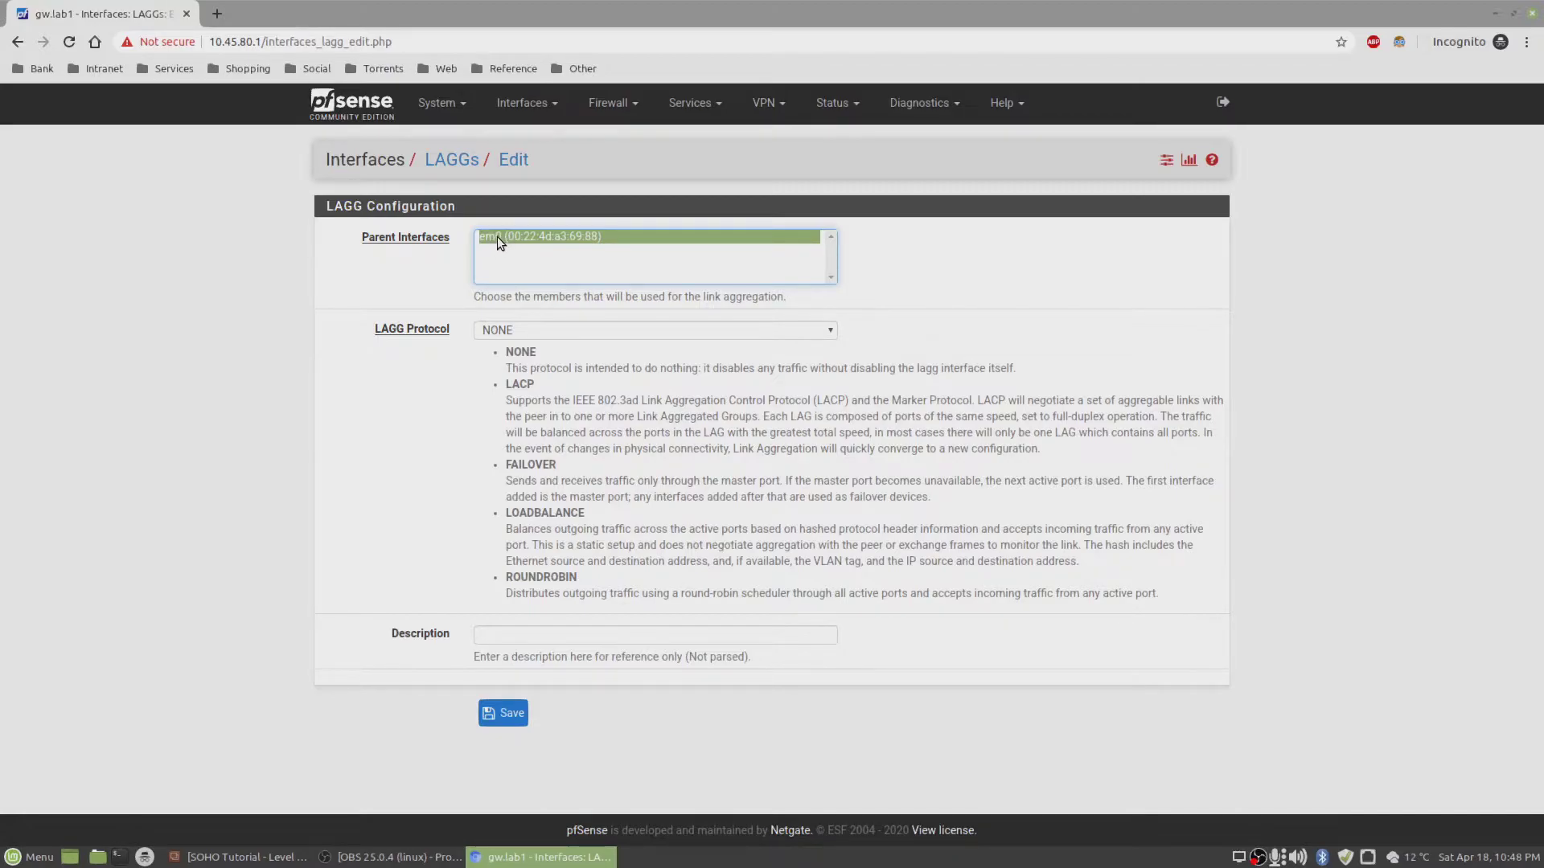
Set the LAGG protocol to LOADBALANCE, describe it TRUNK, and save LAGG0
{"action": "left_click", "coordinate": [581, 330]}
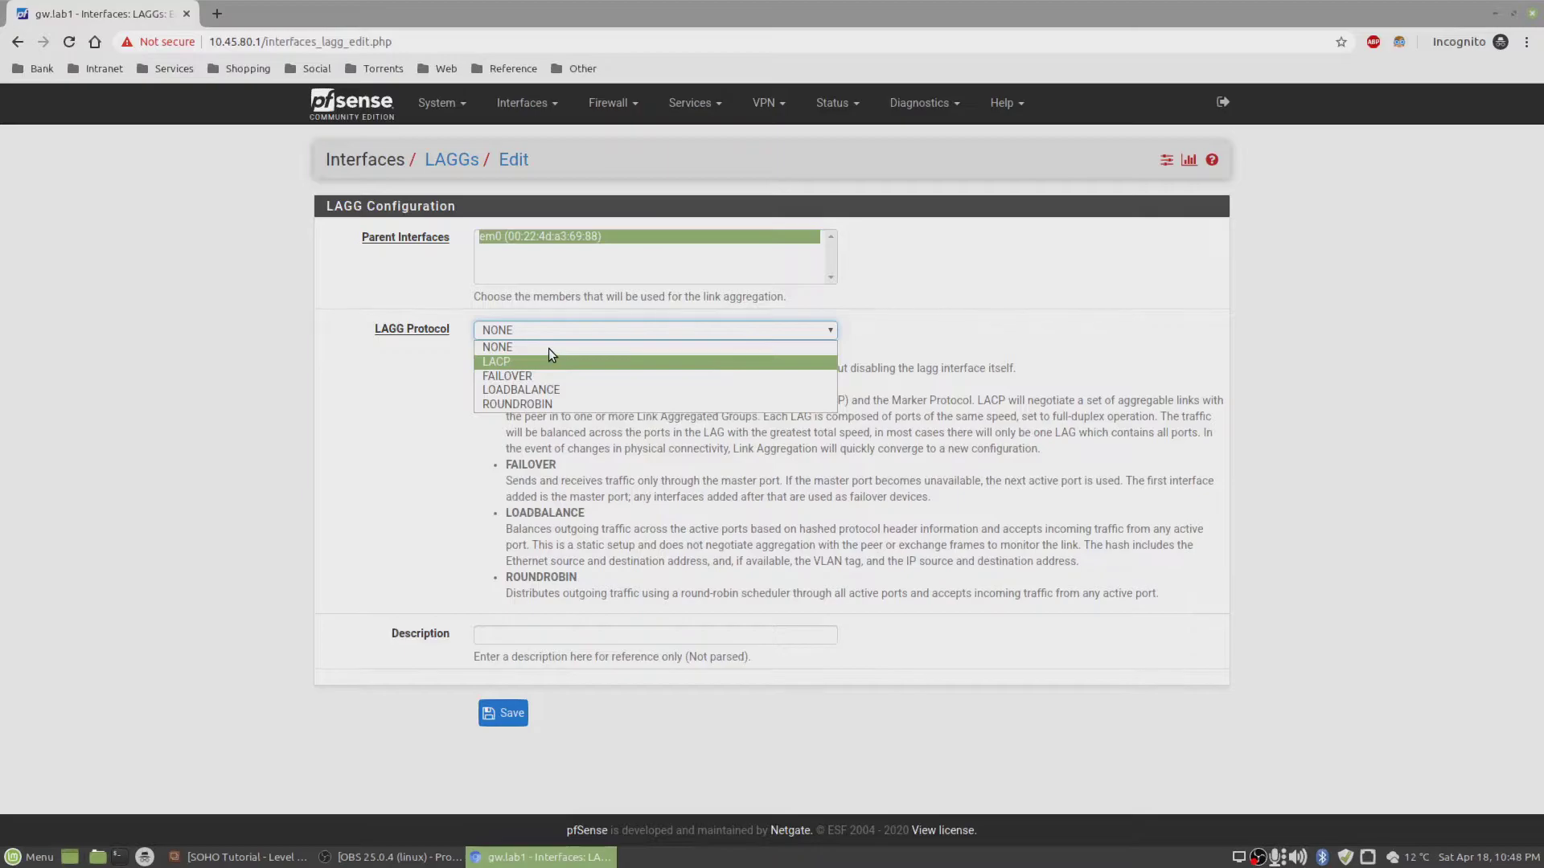
{"action": "left_click", "coordinate": [547, 390]}
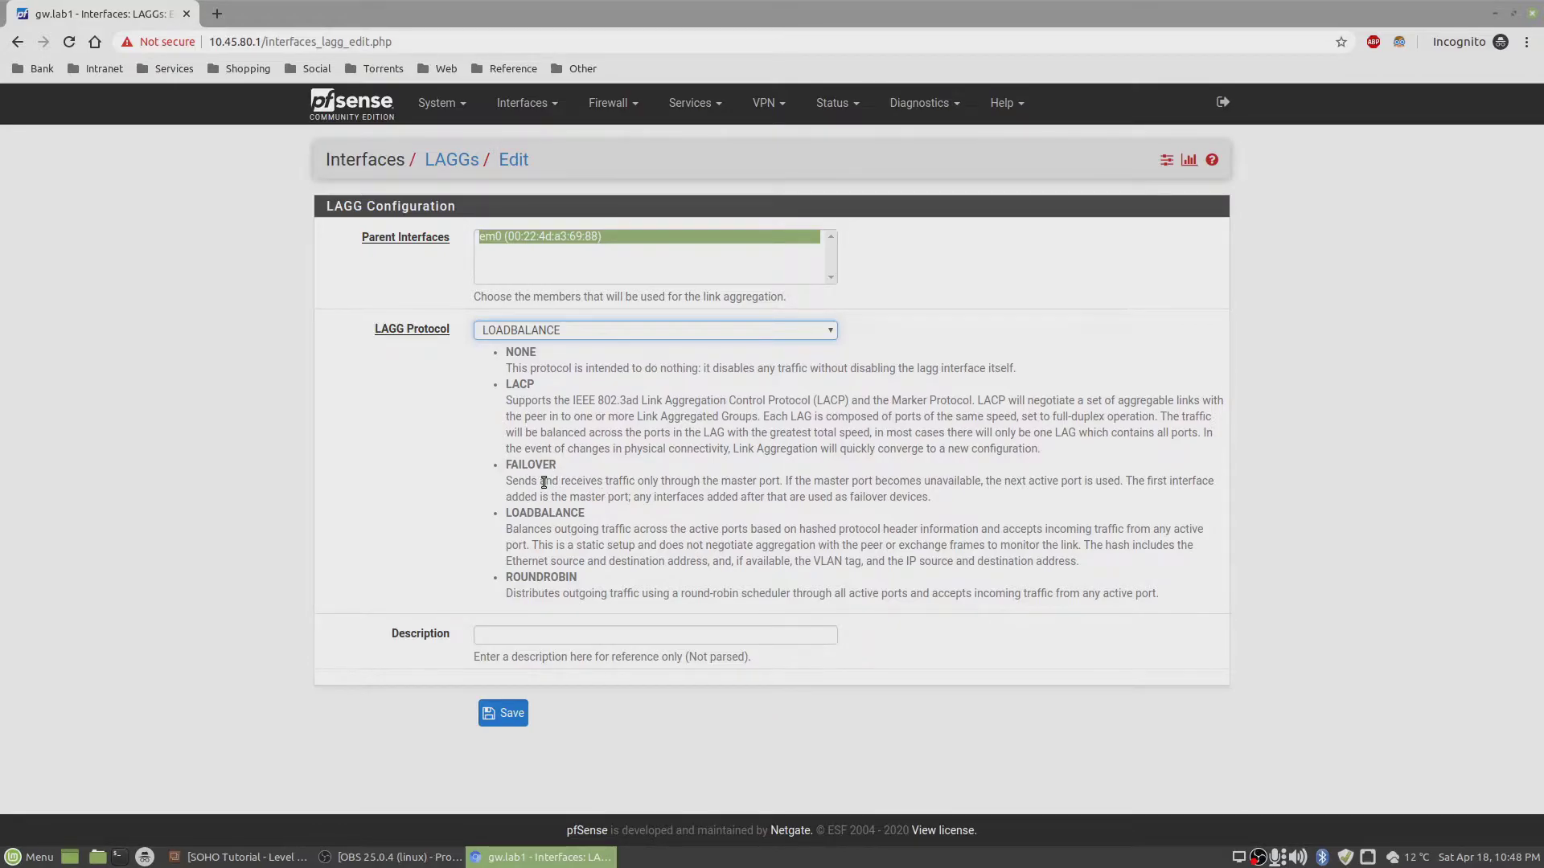
{"action": "left_click", "coordinate": [528, 632]}
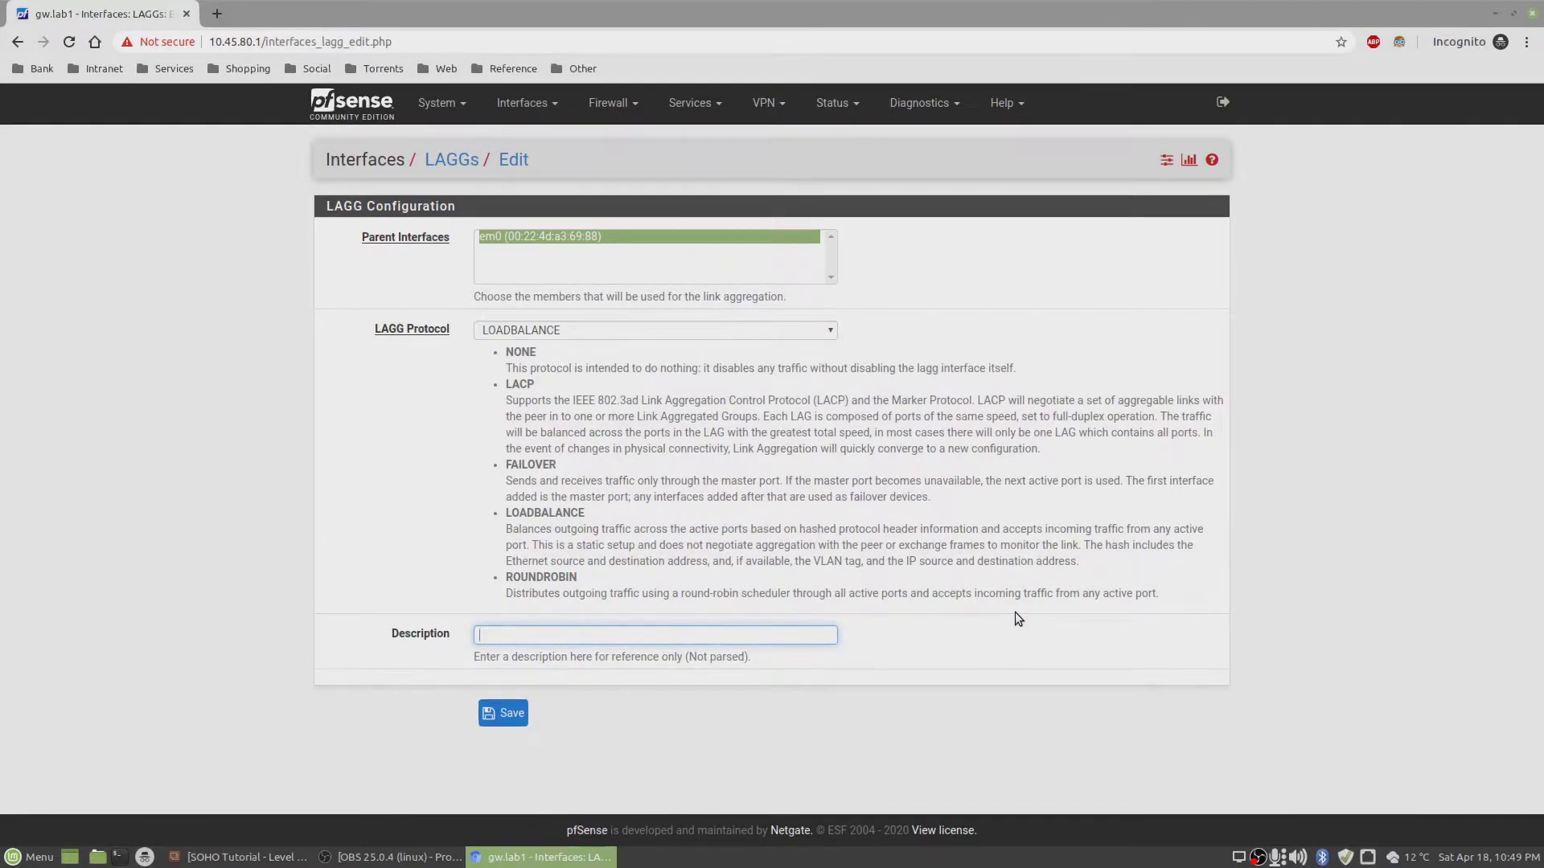
{"action": "type", "text": "TRUNK"}
{"action": "left_click", "coordinate": [502, 713]}
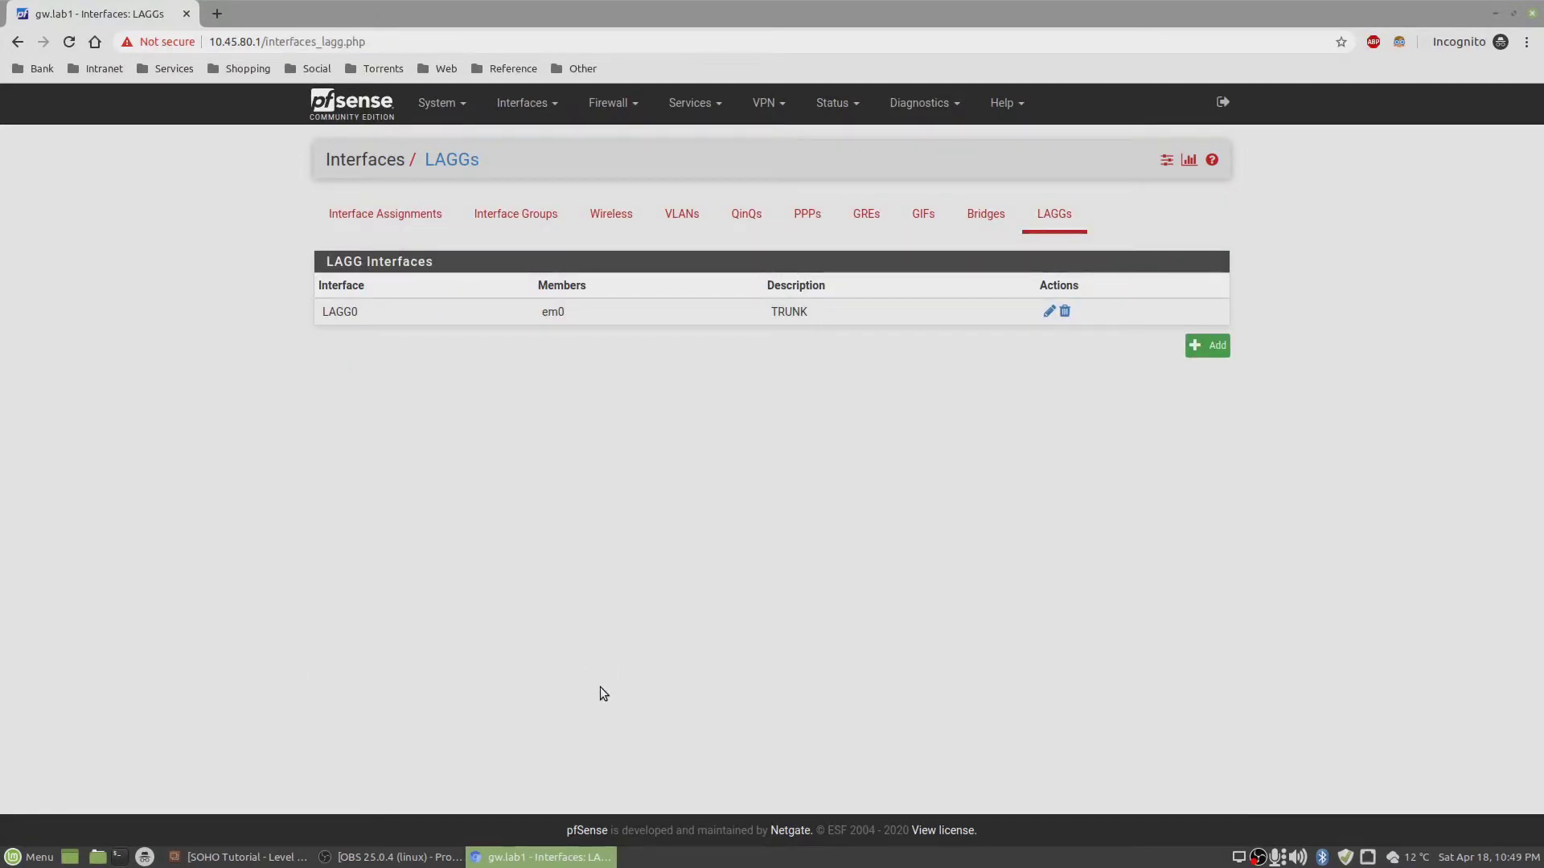
Move the WAN (79), LAN (80) and WIFI (81) VLANs onto lagg0 as parent interface
{"action": "left_click", "coordinate": [681, 217]}
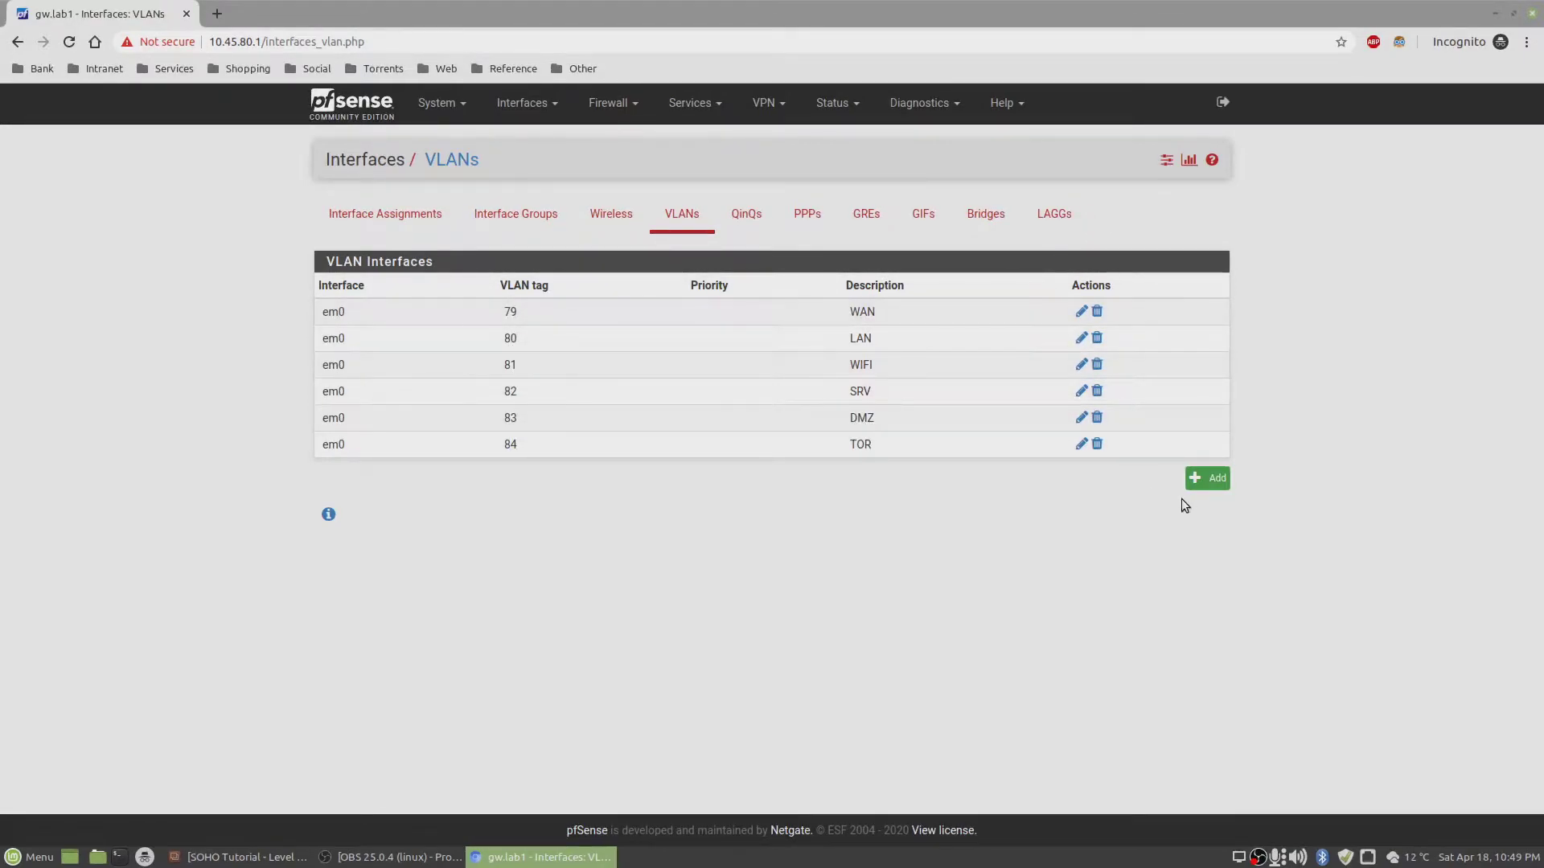
{"action": "left_click", "coordinate": [1081, 313]}
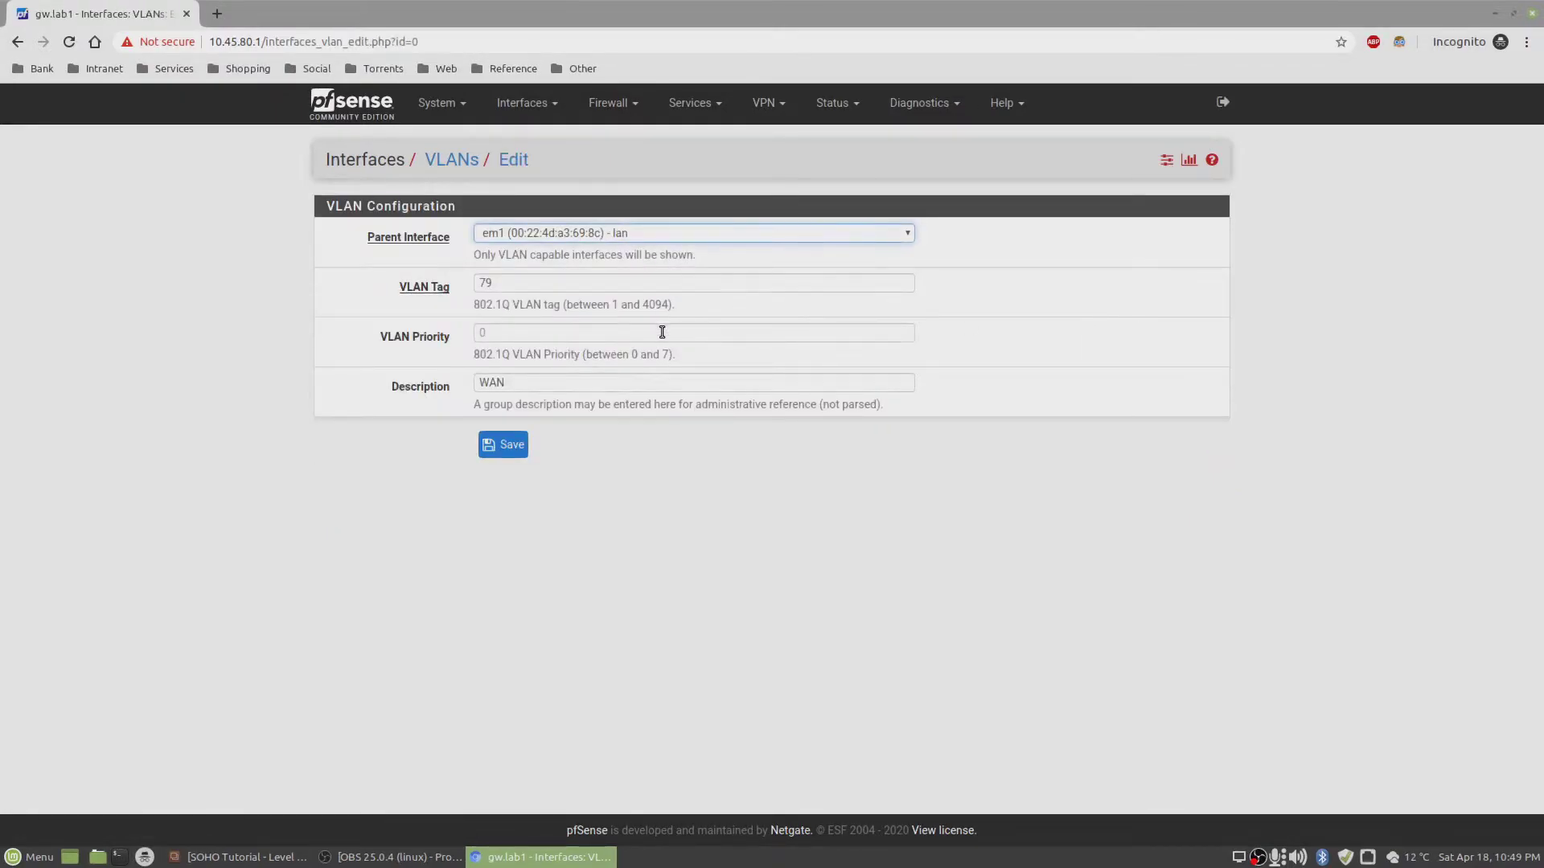
{"action": "left_click", "coordinate": [564, 230]}
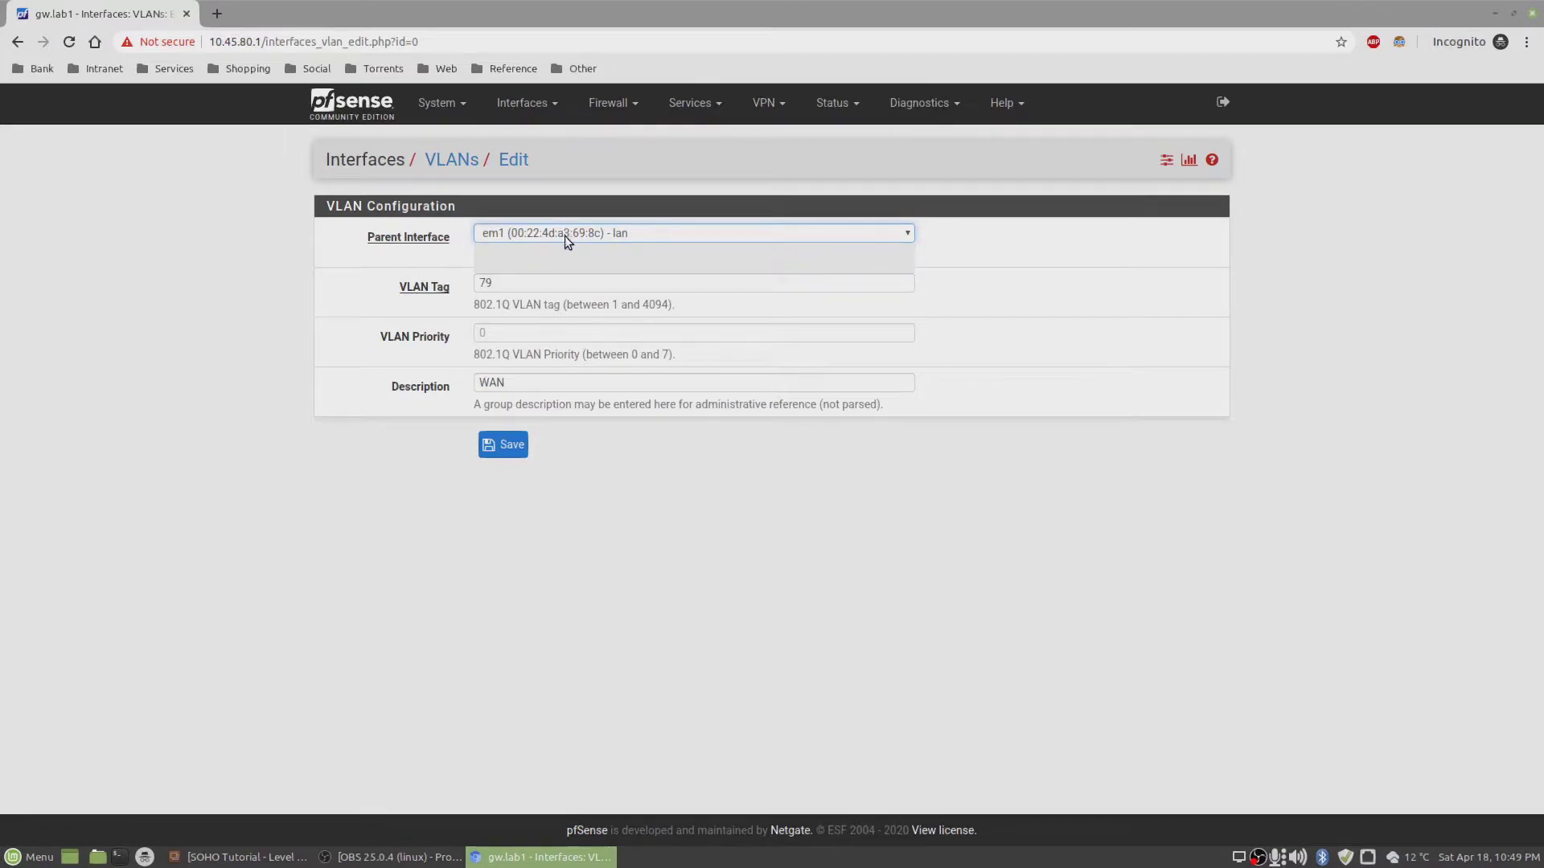
{"action": "left_click", "coordinate": [564, 261]}
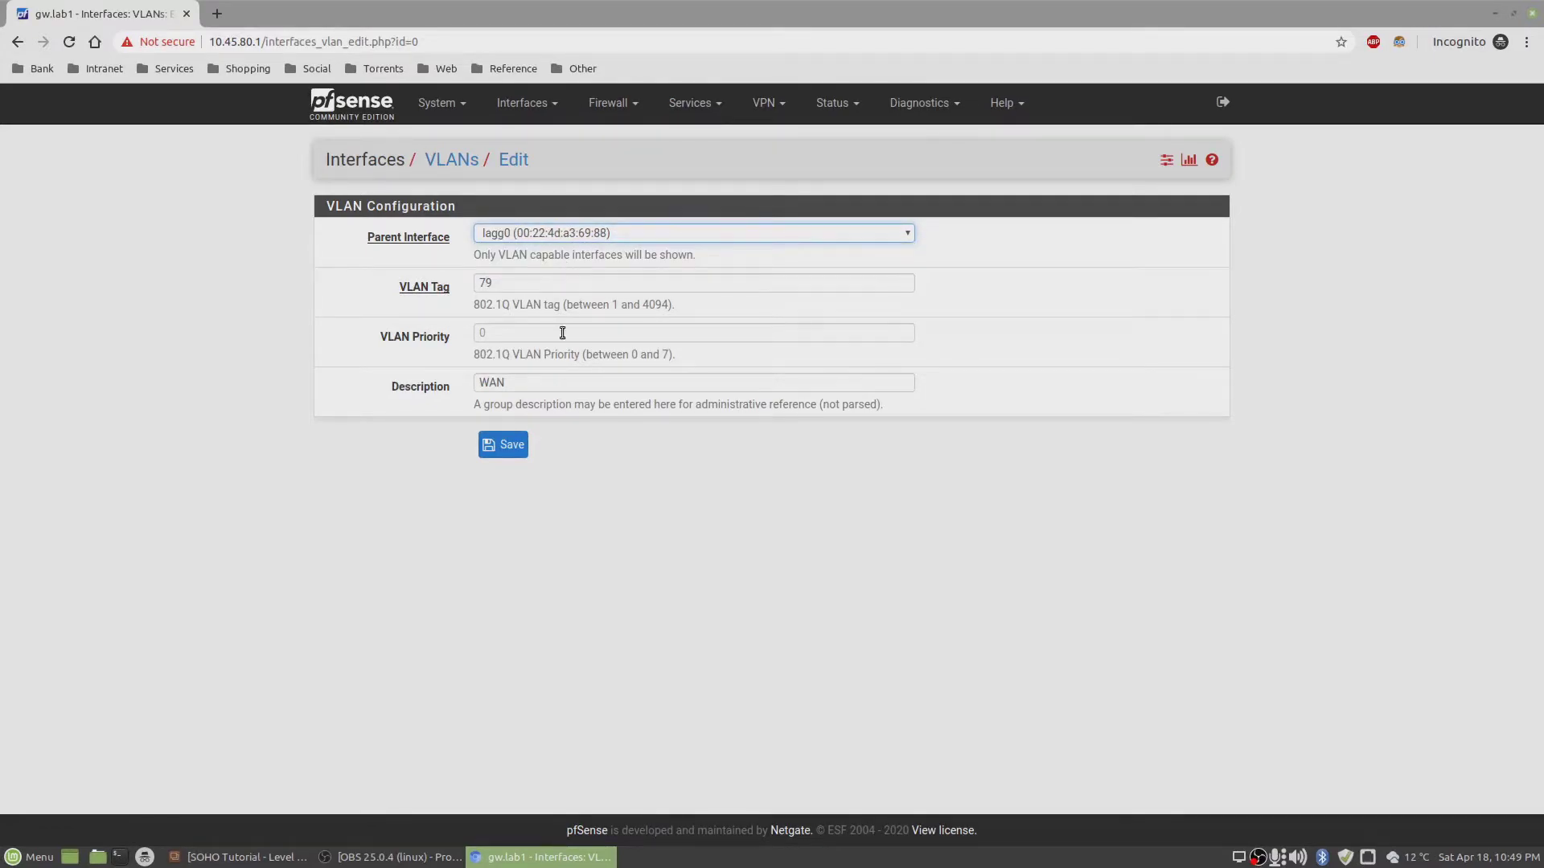
{"action": "left_click", "coordinate": [508, 448]}
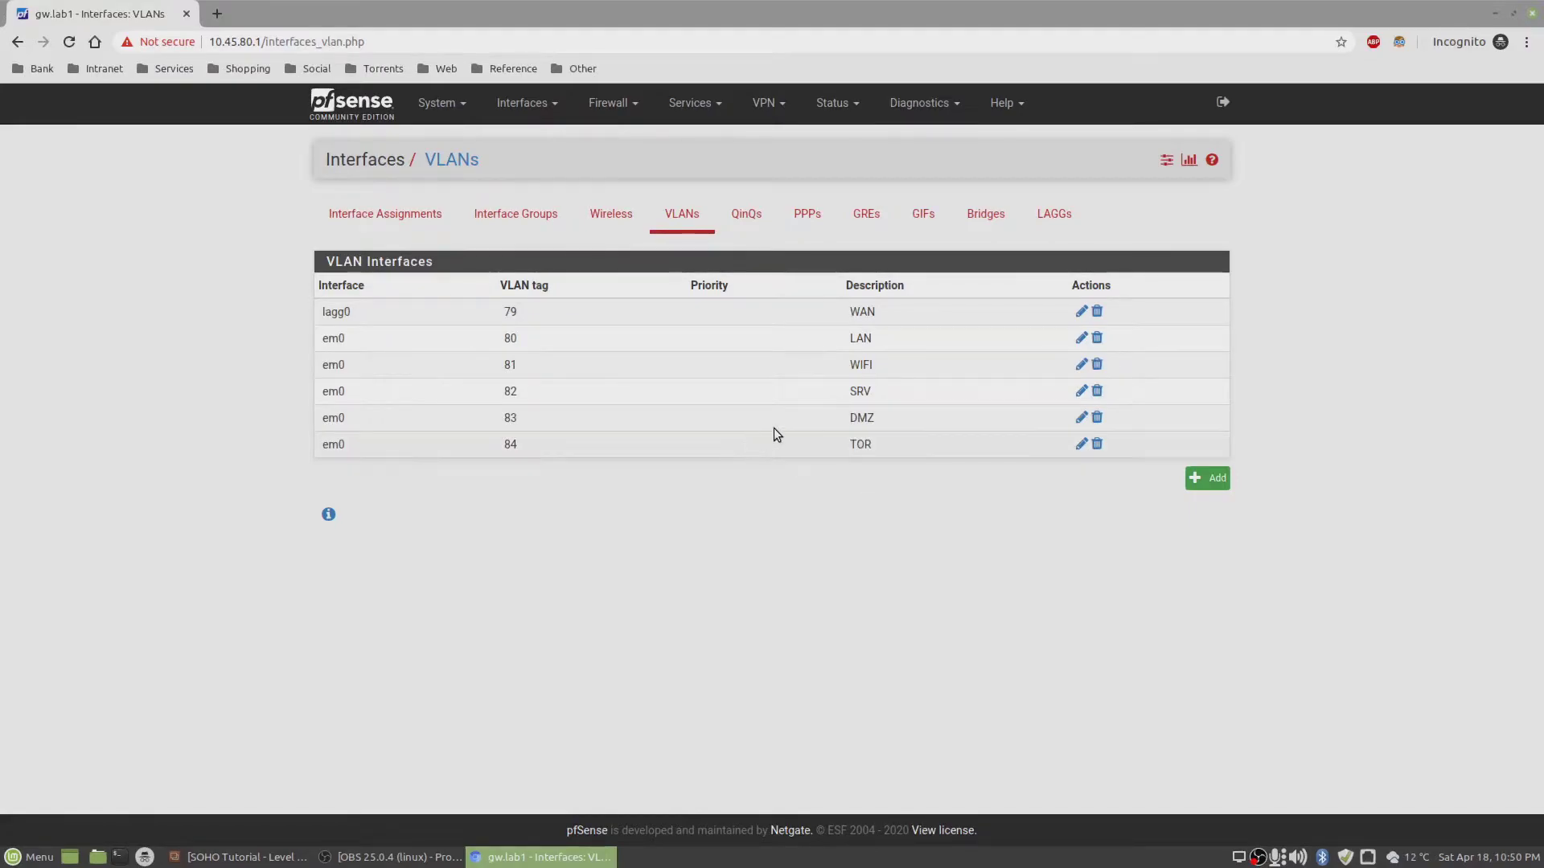
{"action": "left_click", "coordinate": [1080, 339]}
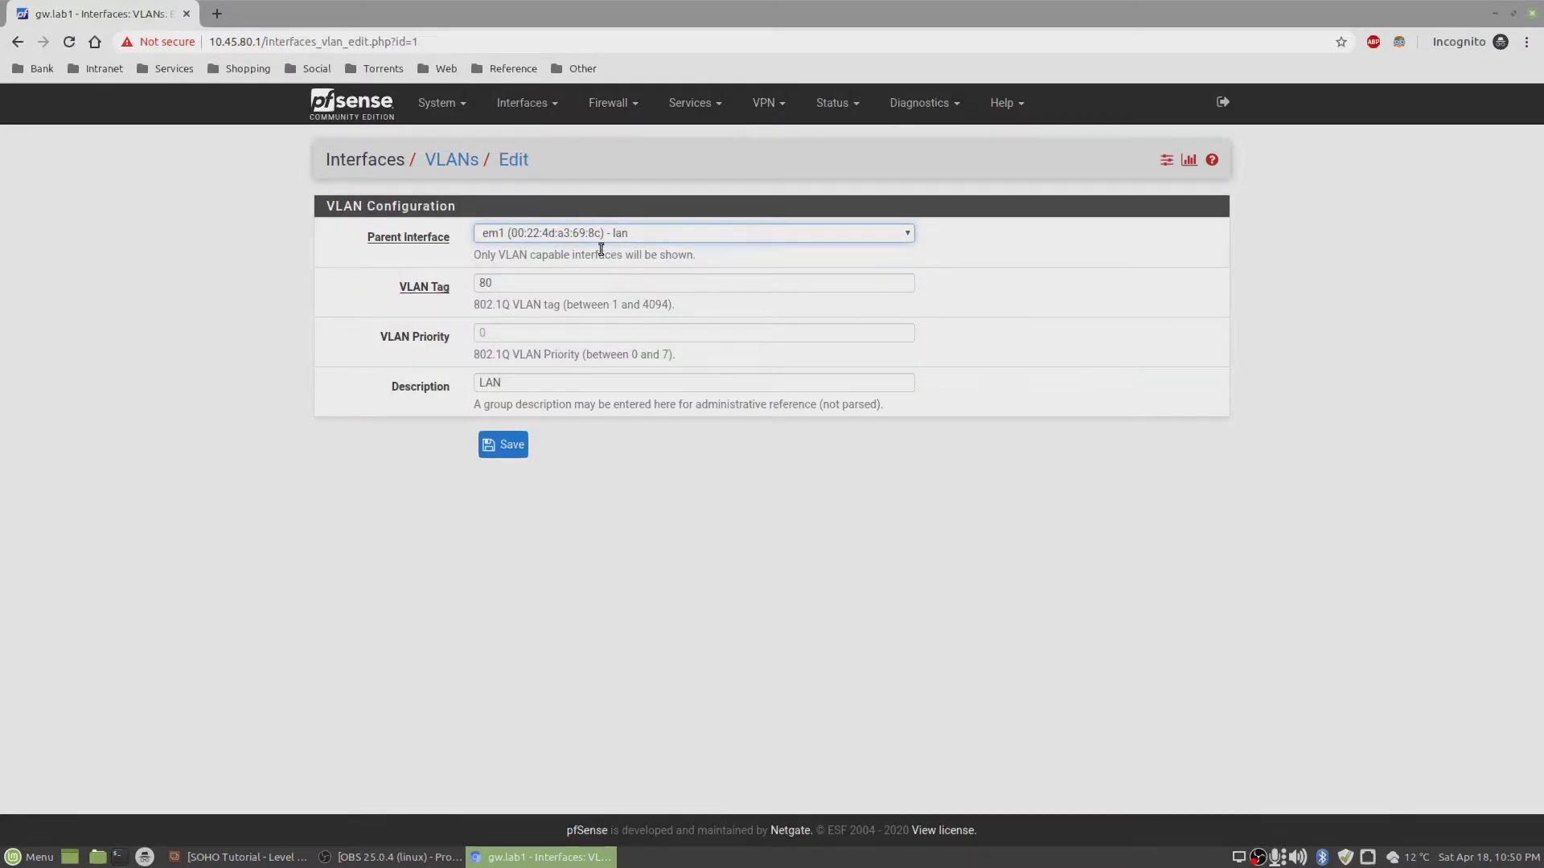
{"action": "left_click", "coordinate": [594, 238]}
{"action": "left_click", "coordinate": [565, 266]}
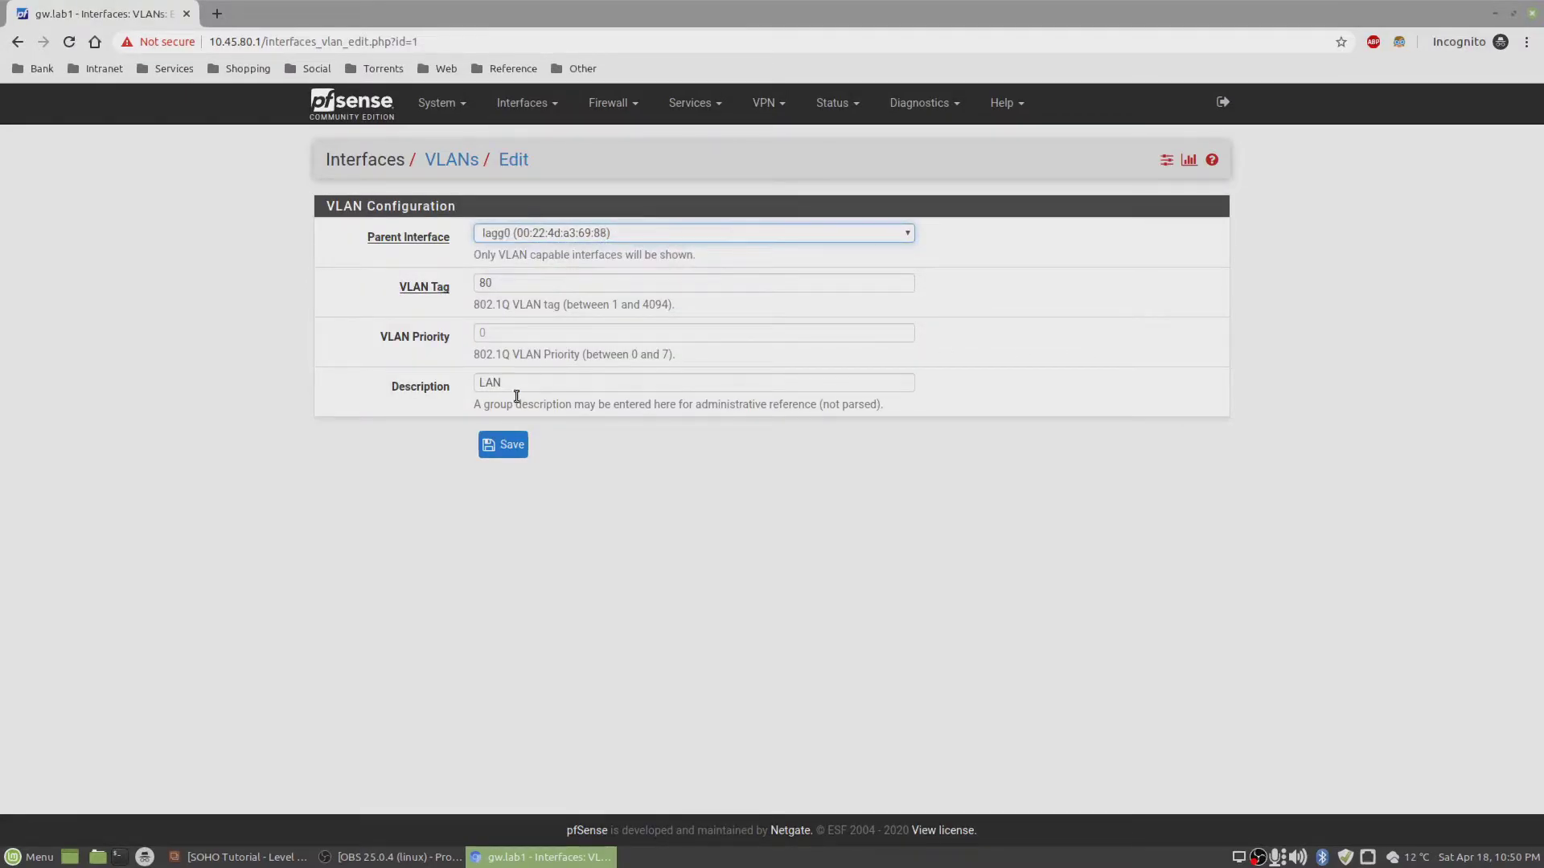
{"action": "left_click", "coordinate": [506, 447]}
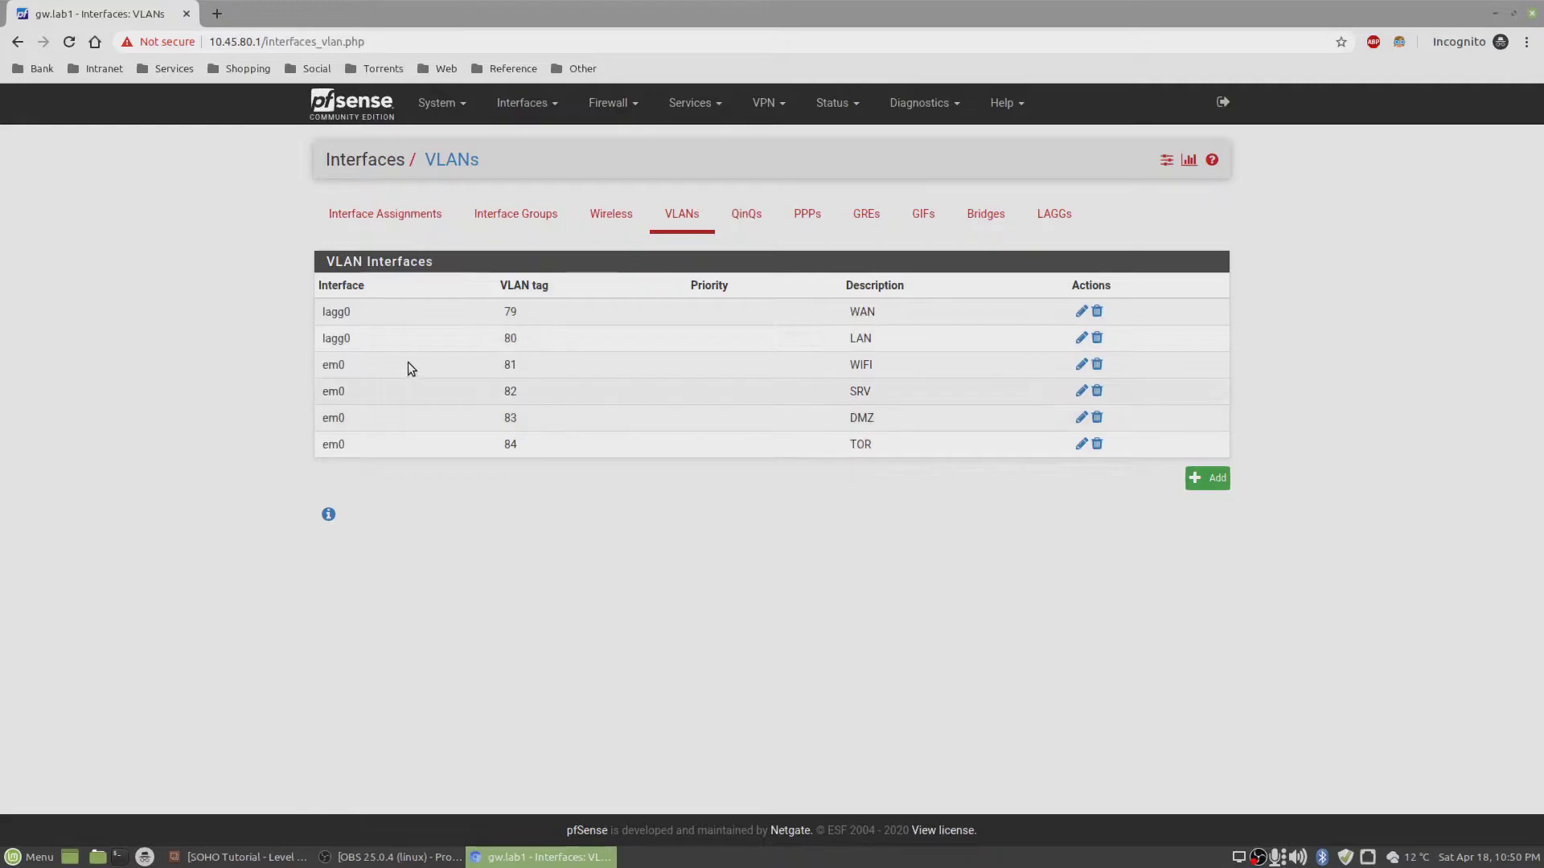
{"action": "left_click", "coordinate": [1083, 365]}
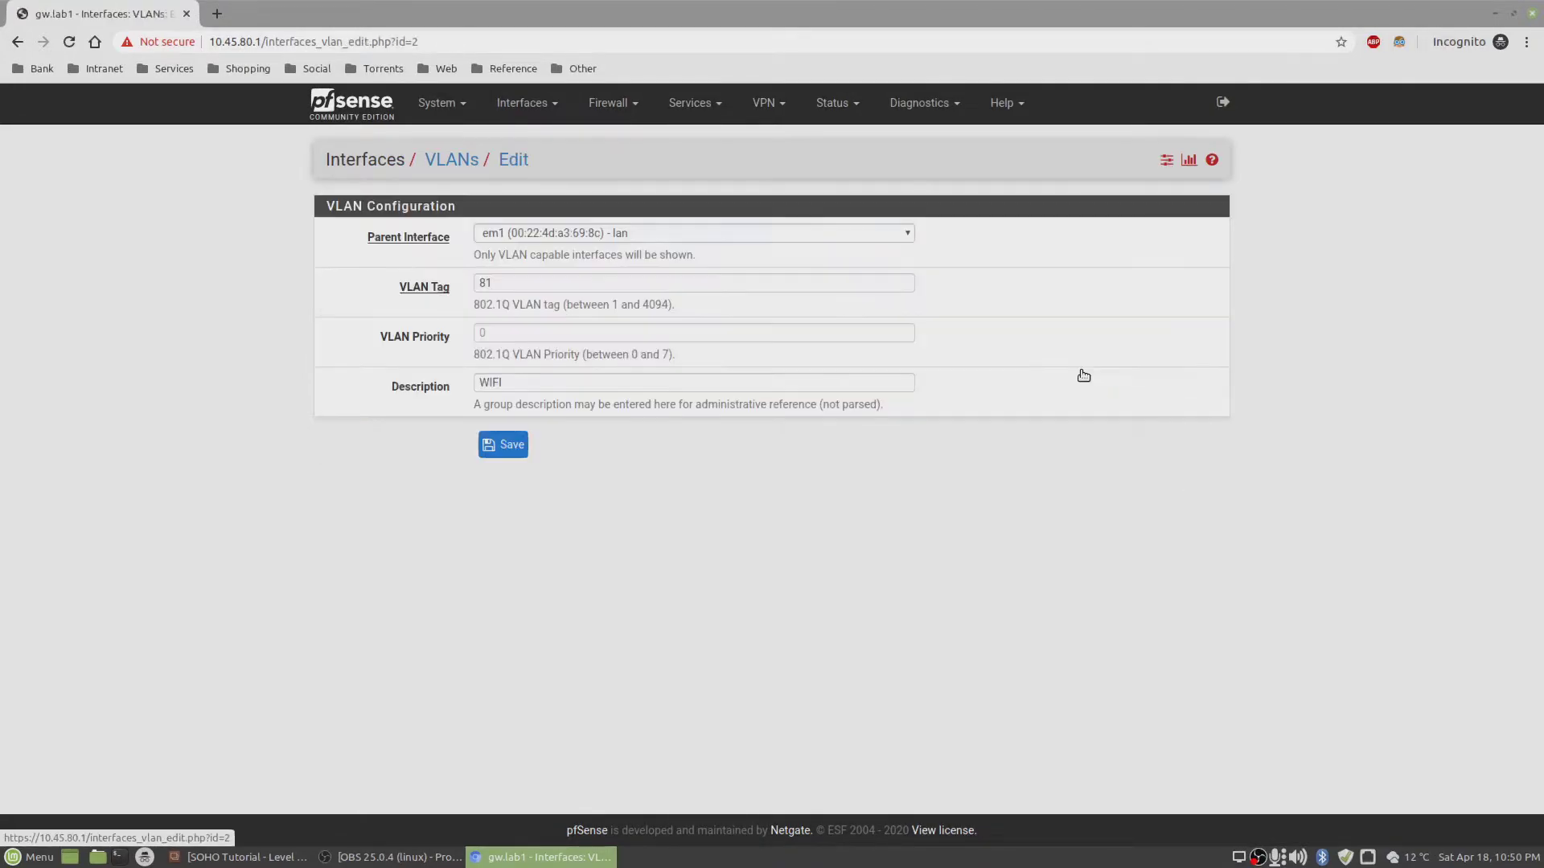
{"action": "left_click", "coordinate": [574, 236]}
{"action": "left_click", "coordinate": [573, 263]}
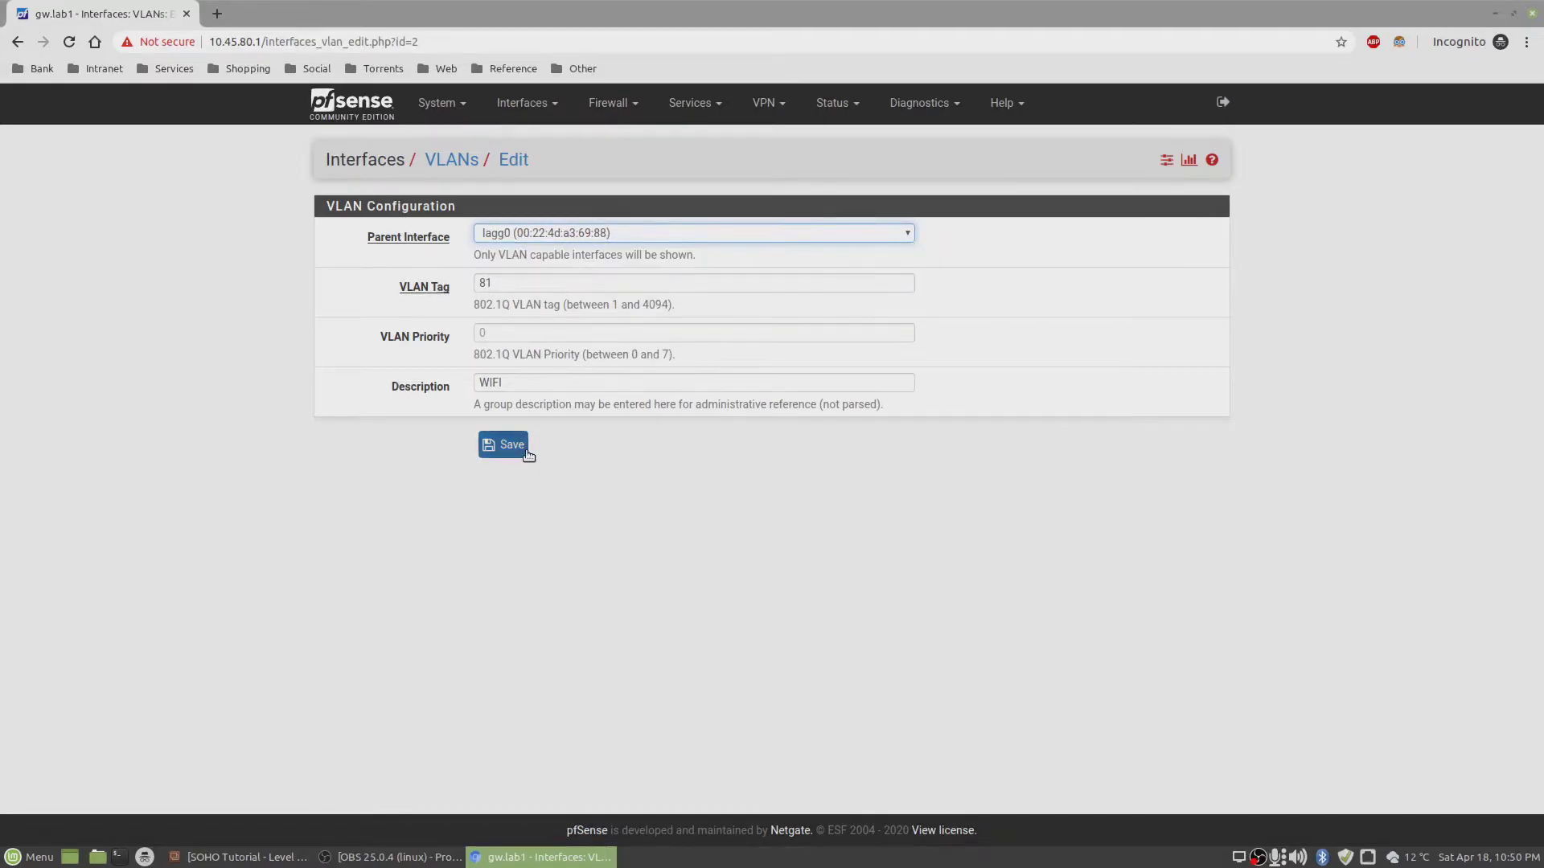
{"action": "left_click", "coordinate": [511, 446]}
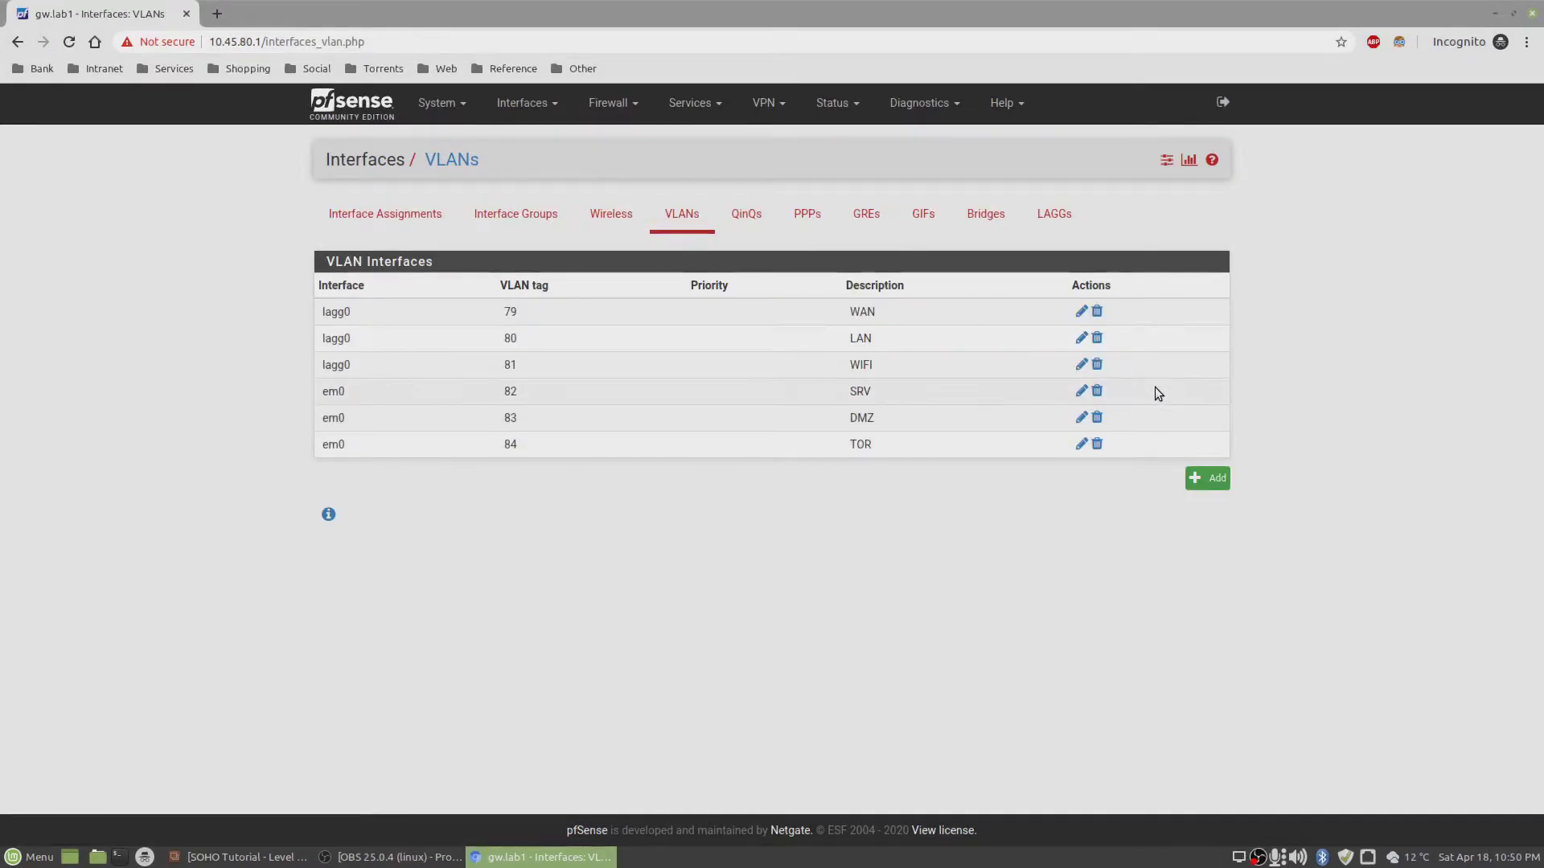
Move the SRV (82), DMZ (83) and TOR (84) VLANs onto lagg0 as parent interface
{"action": "left_click", "coordinate": [1082, 390]}
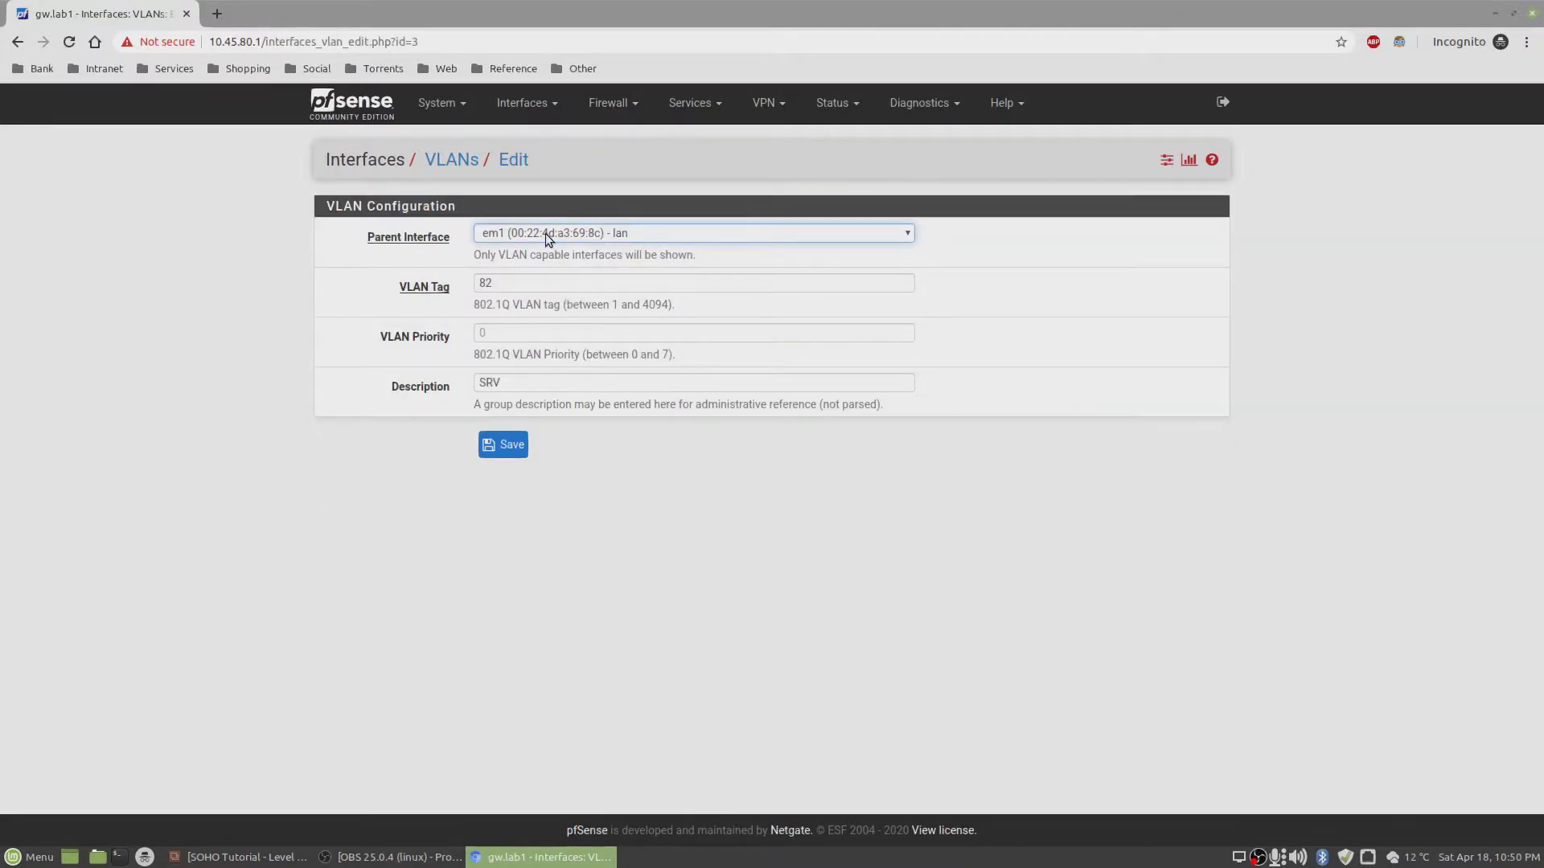
{"action": "left_click", "coordinate": [545, 233]}
{"action": "left_click", "coordinate": [534, 267]}
{"action": "left_click", "coordinate": [506, 442]}
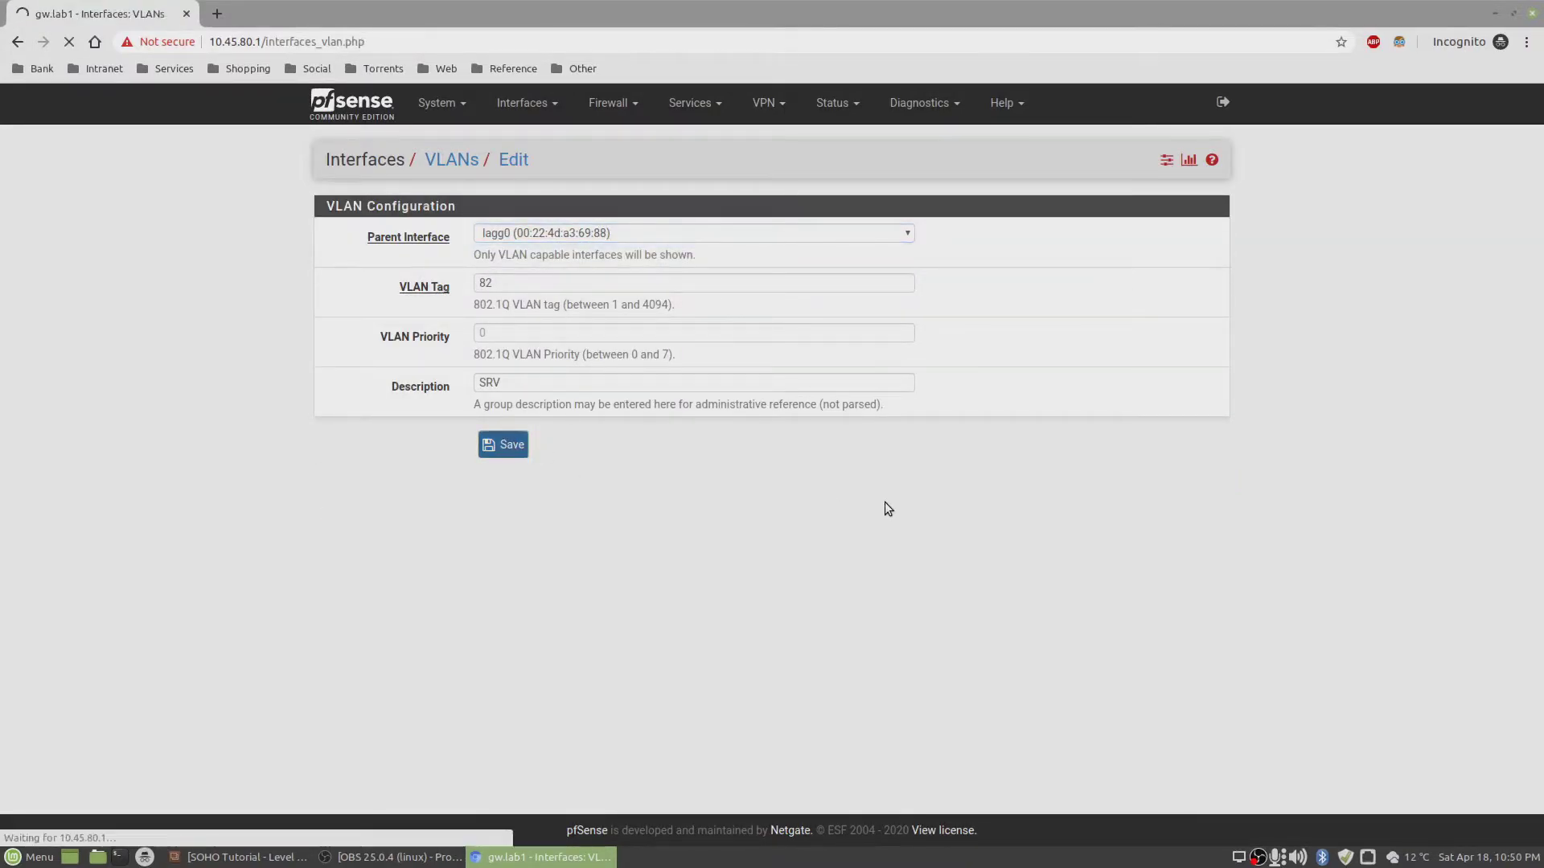
{"action": "left_click", "coordinate": [1082, 417]}
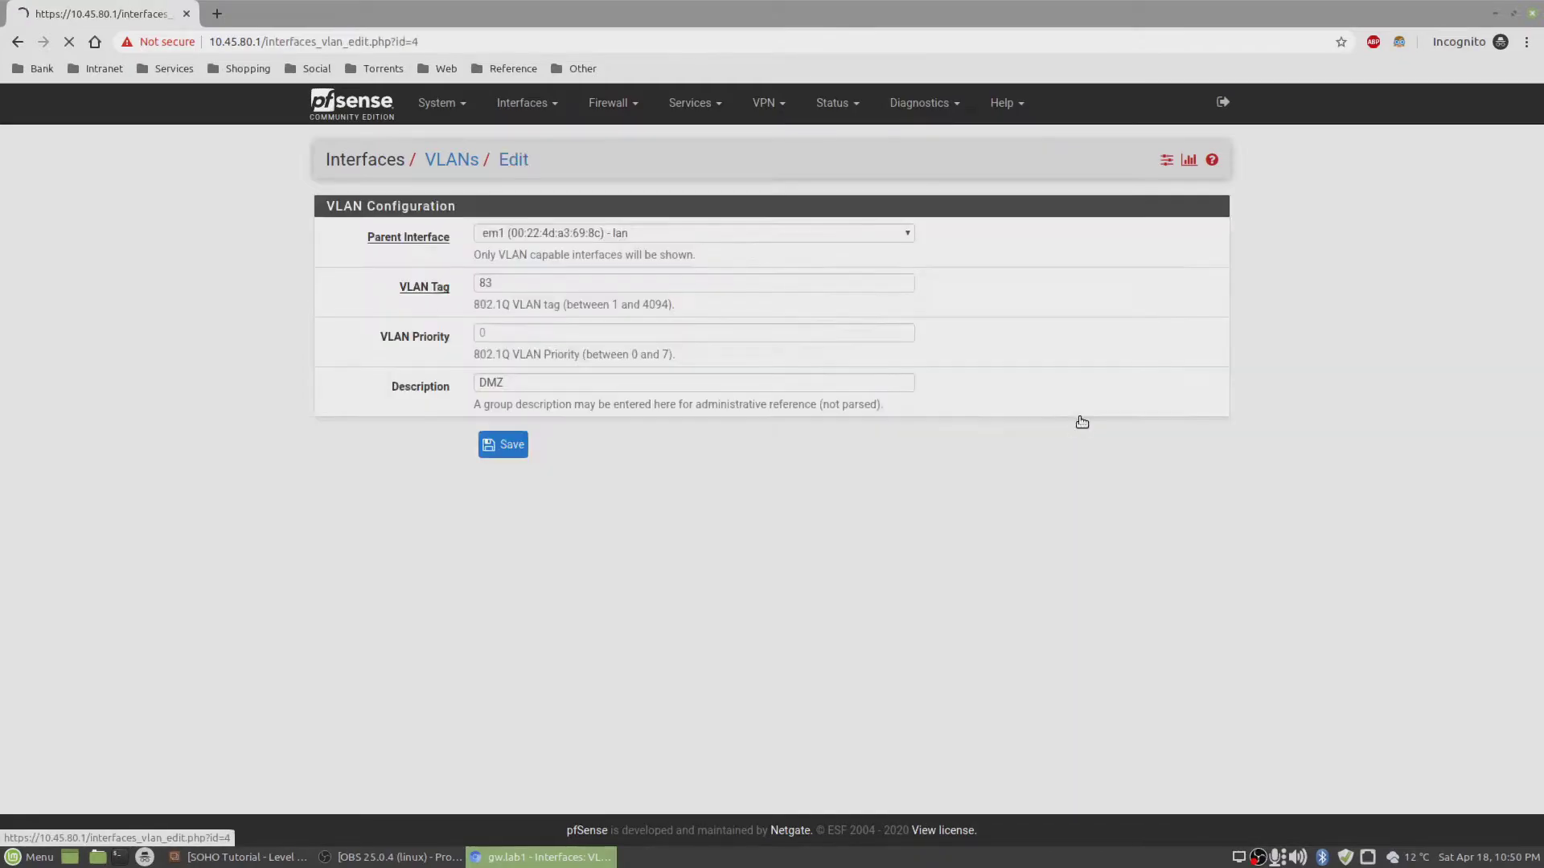
{"action": "left_click", "coordinate": [574, 229]}
{"action": "left_click", "coordinate": [566, 262]}
{"action": "left_click", "coordinate": [506, 445]}
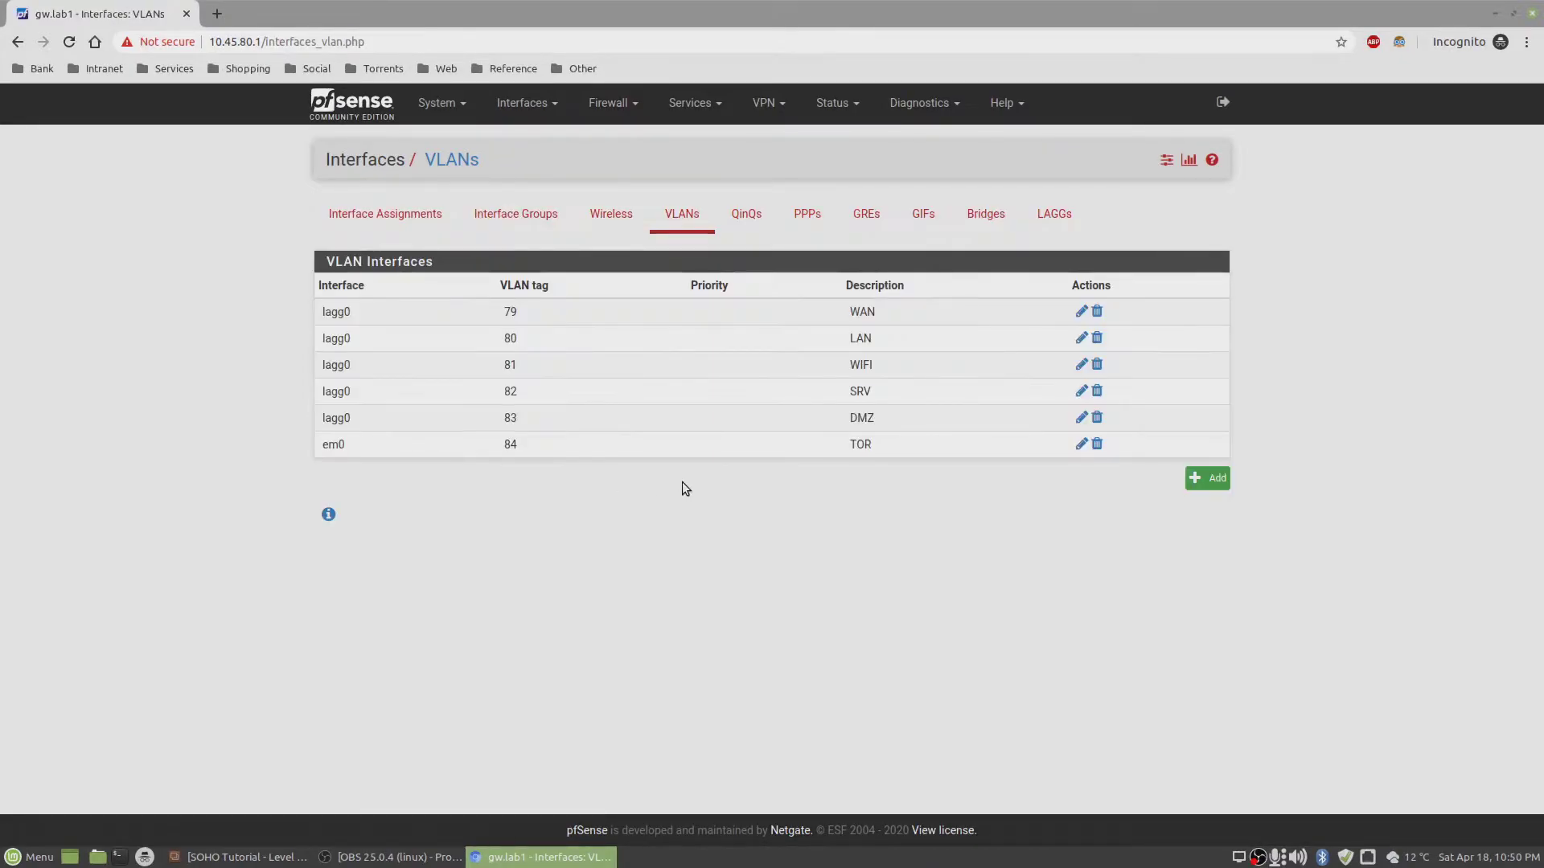
{"action": "left_click", "coordinate": [1082, 444]}
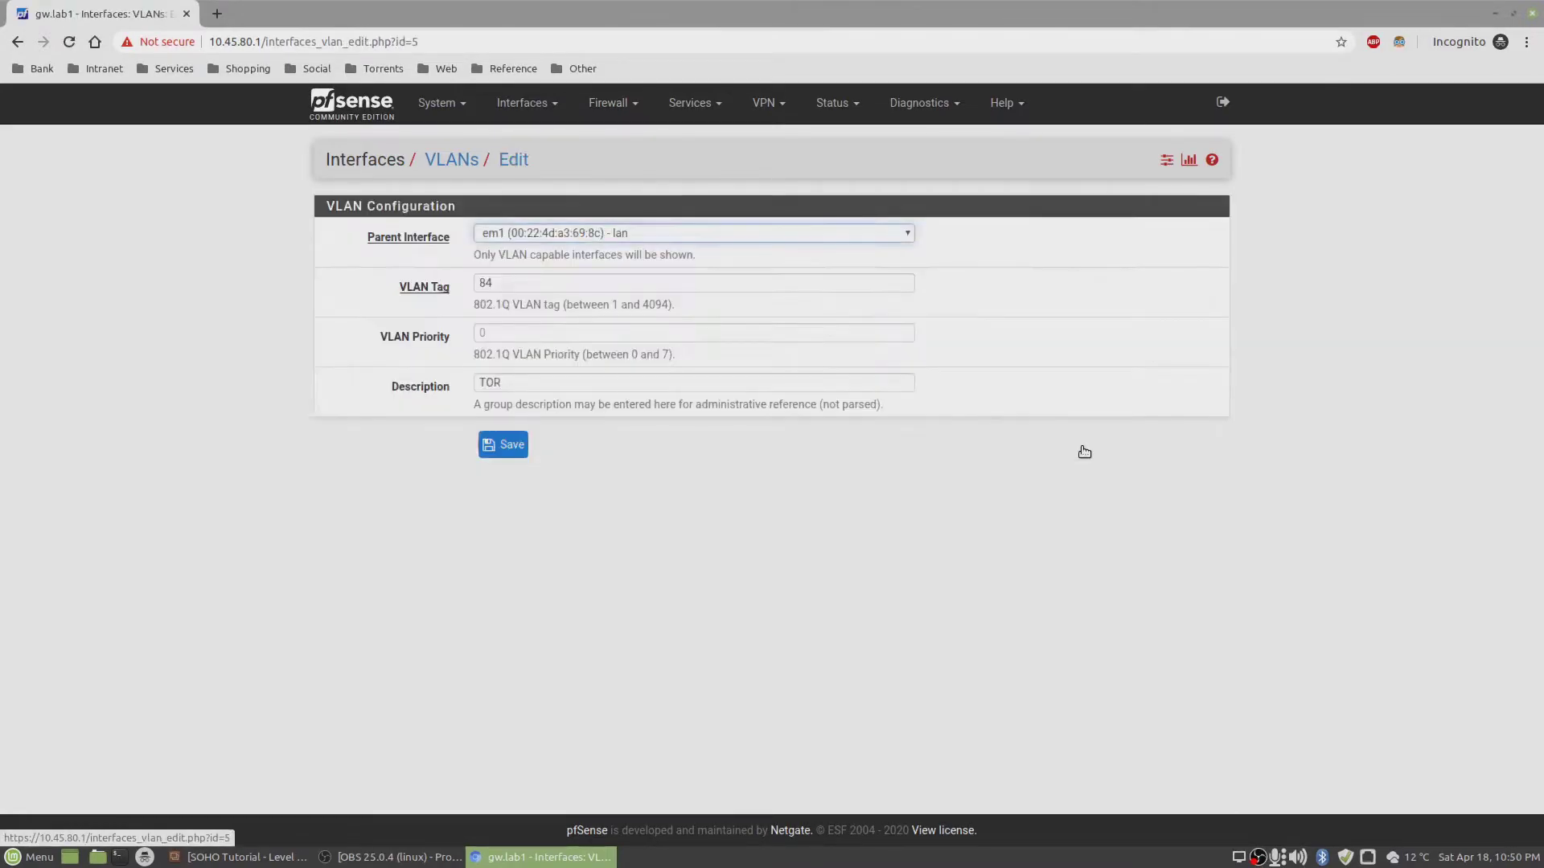
{"action": "left_click", "coordinate": [494, 234]}
{"action": "left_click", "coordinate": [495, 264]}
{"action": "left_click", "coordinate": [507, 446]}
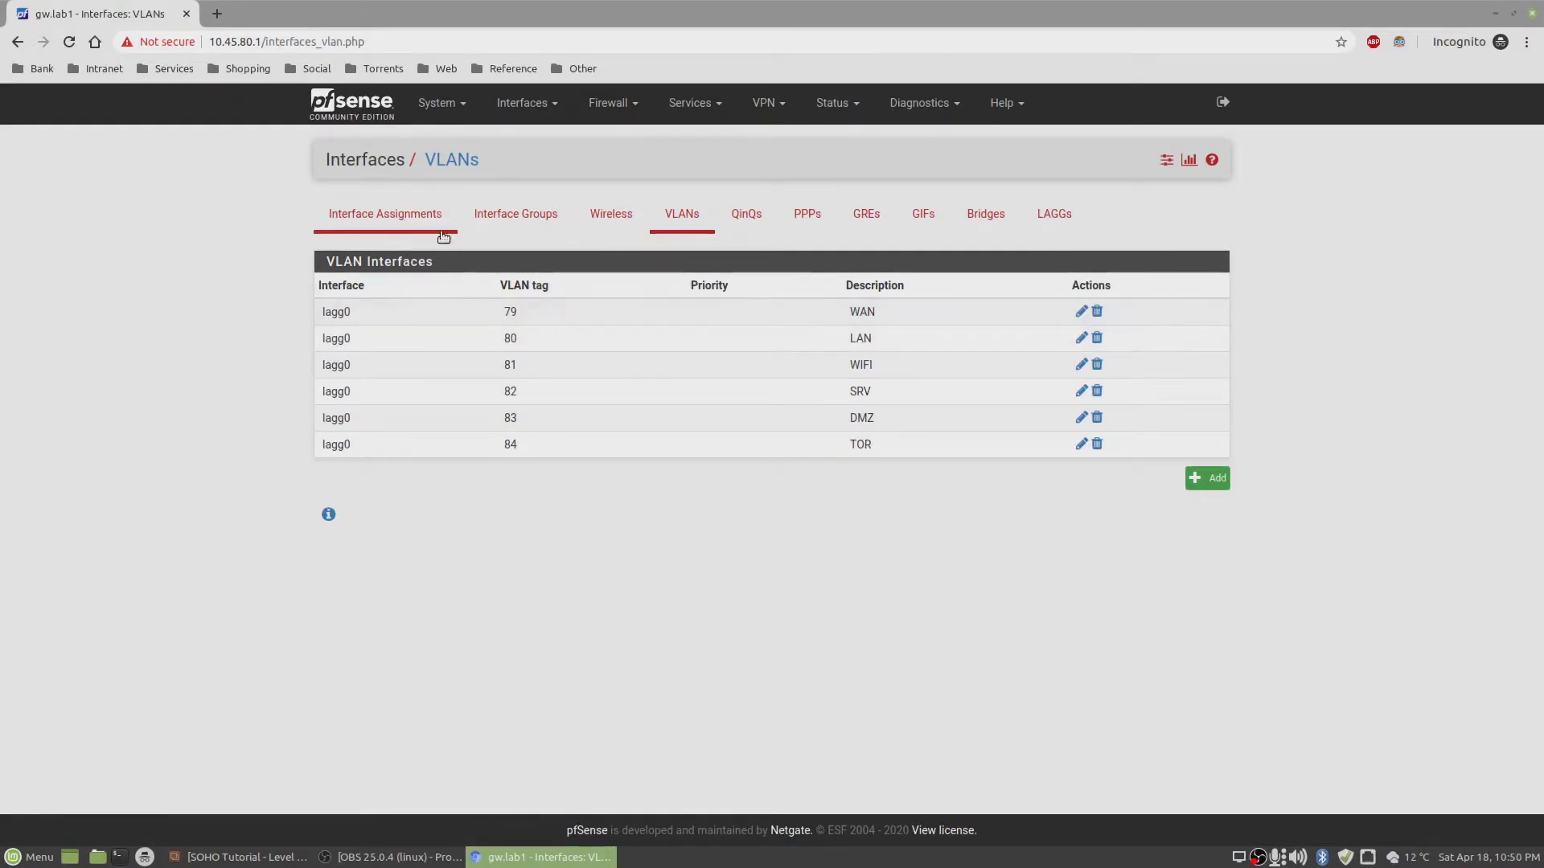
Assign LAN to VLAN 80 on lagg0, save the assignments, and close the Chromium window
{"action": "left_click", "coordinate": [414, 213]}
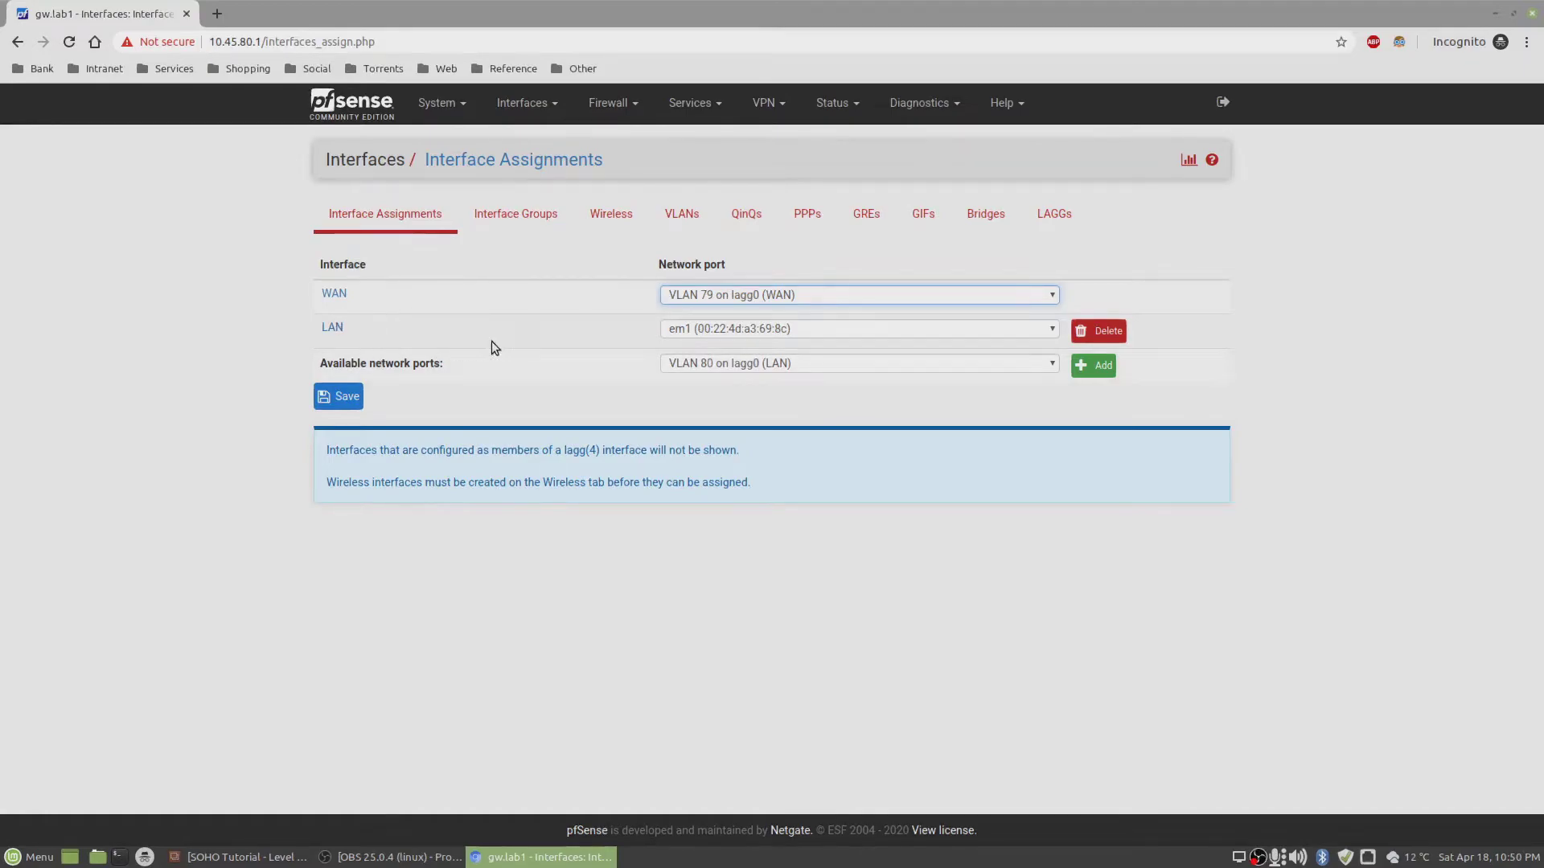
{"action": "left_click", "coordinate": [746, 332]}
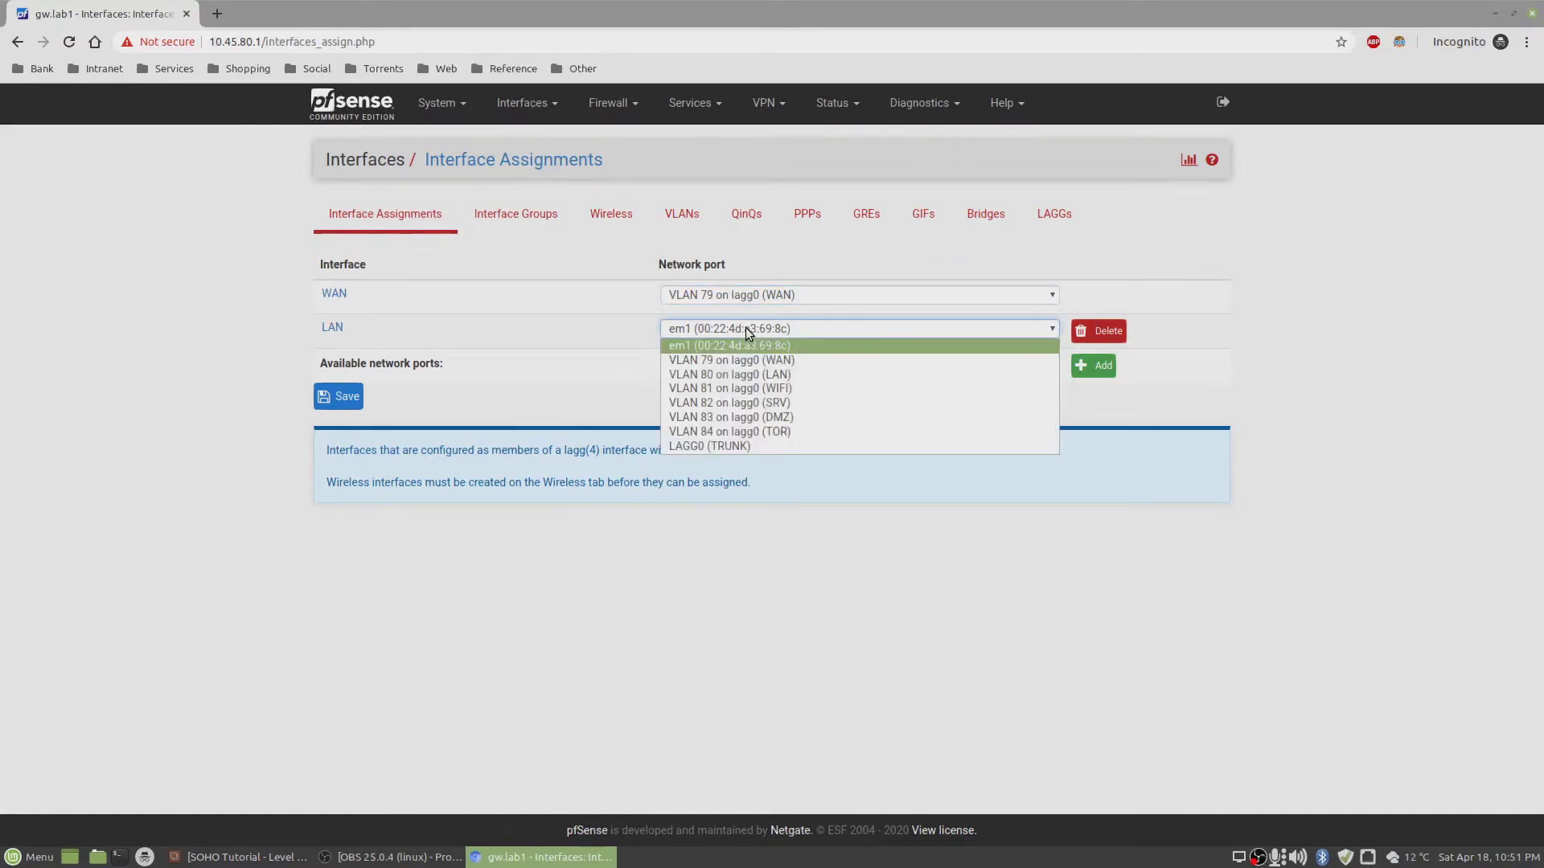
{"action": "left_click", "coordinate": [741, 377]}
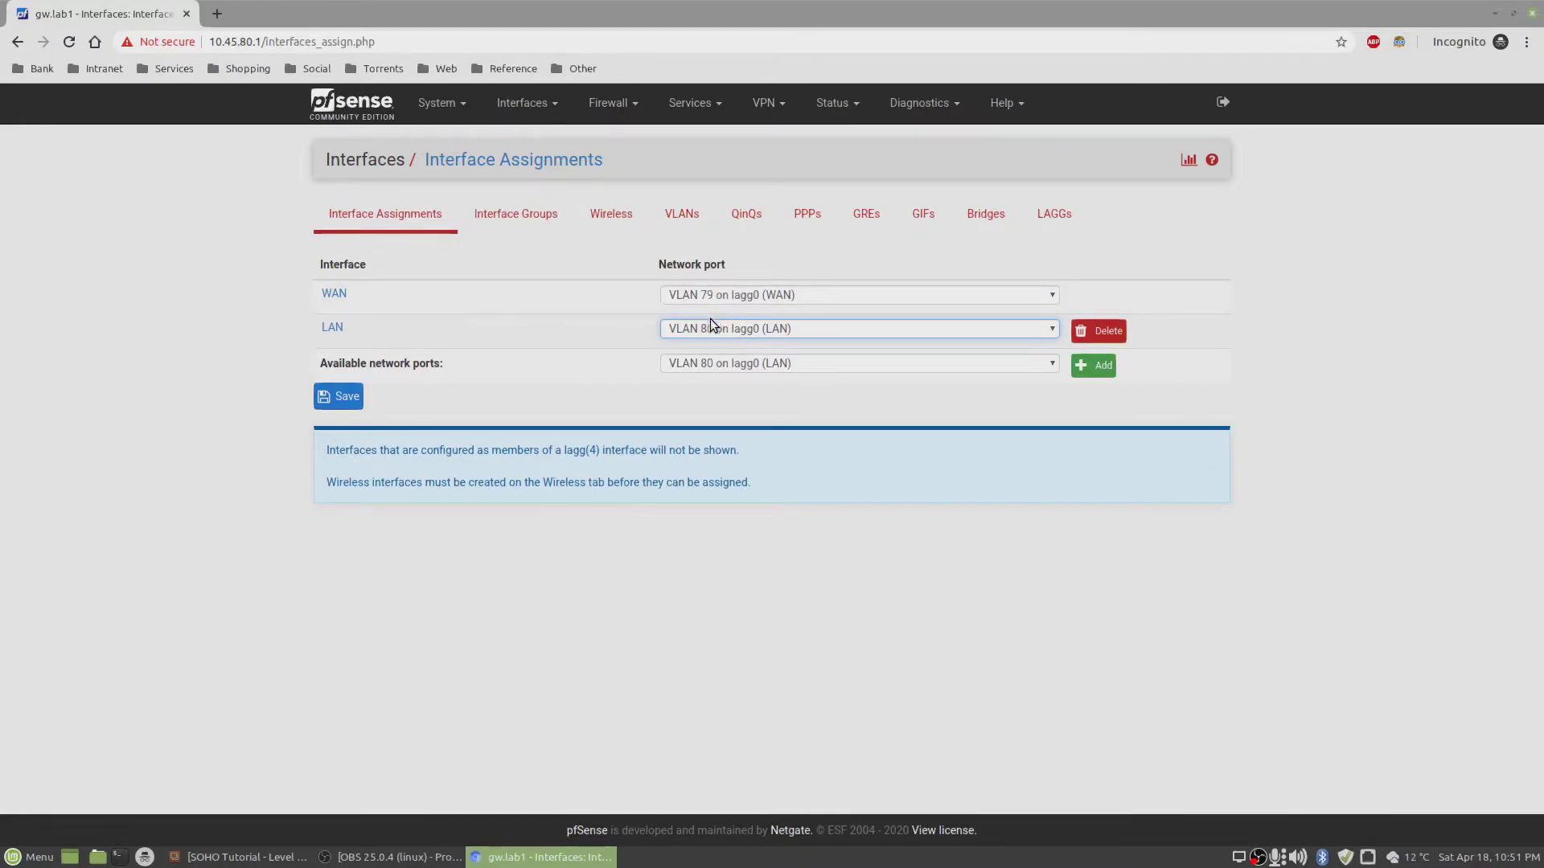
{"action": "left_click", "coordinate": [342, 402]}
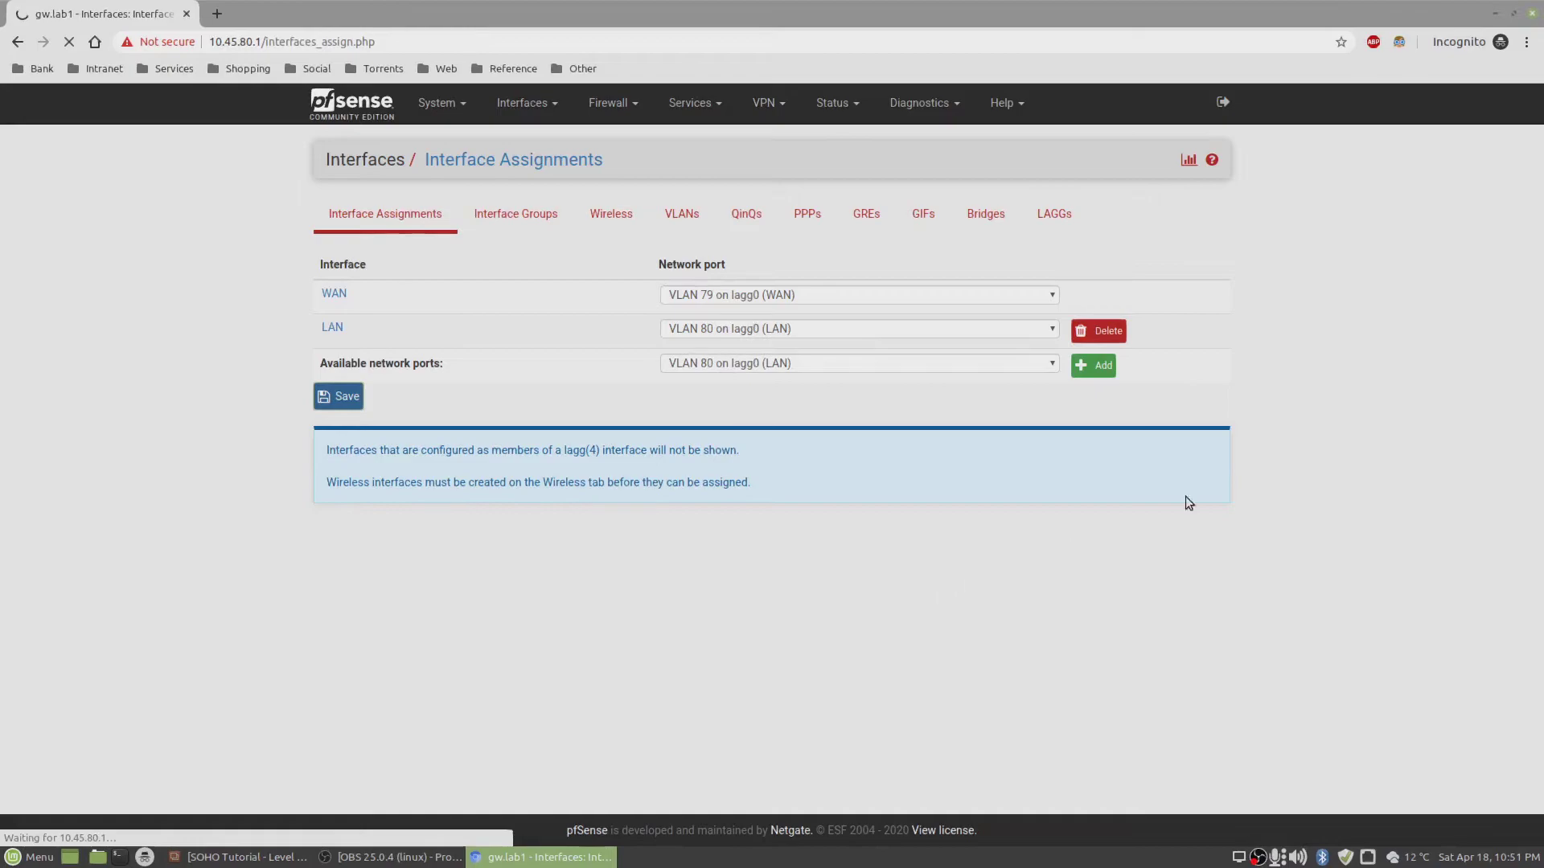
{"action": "left_click", "coordinate": [1529, 14]}
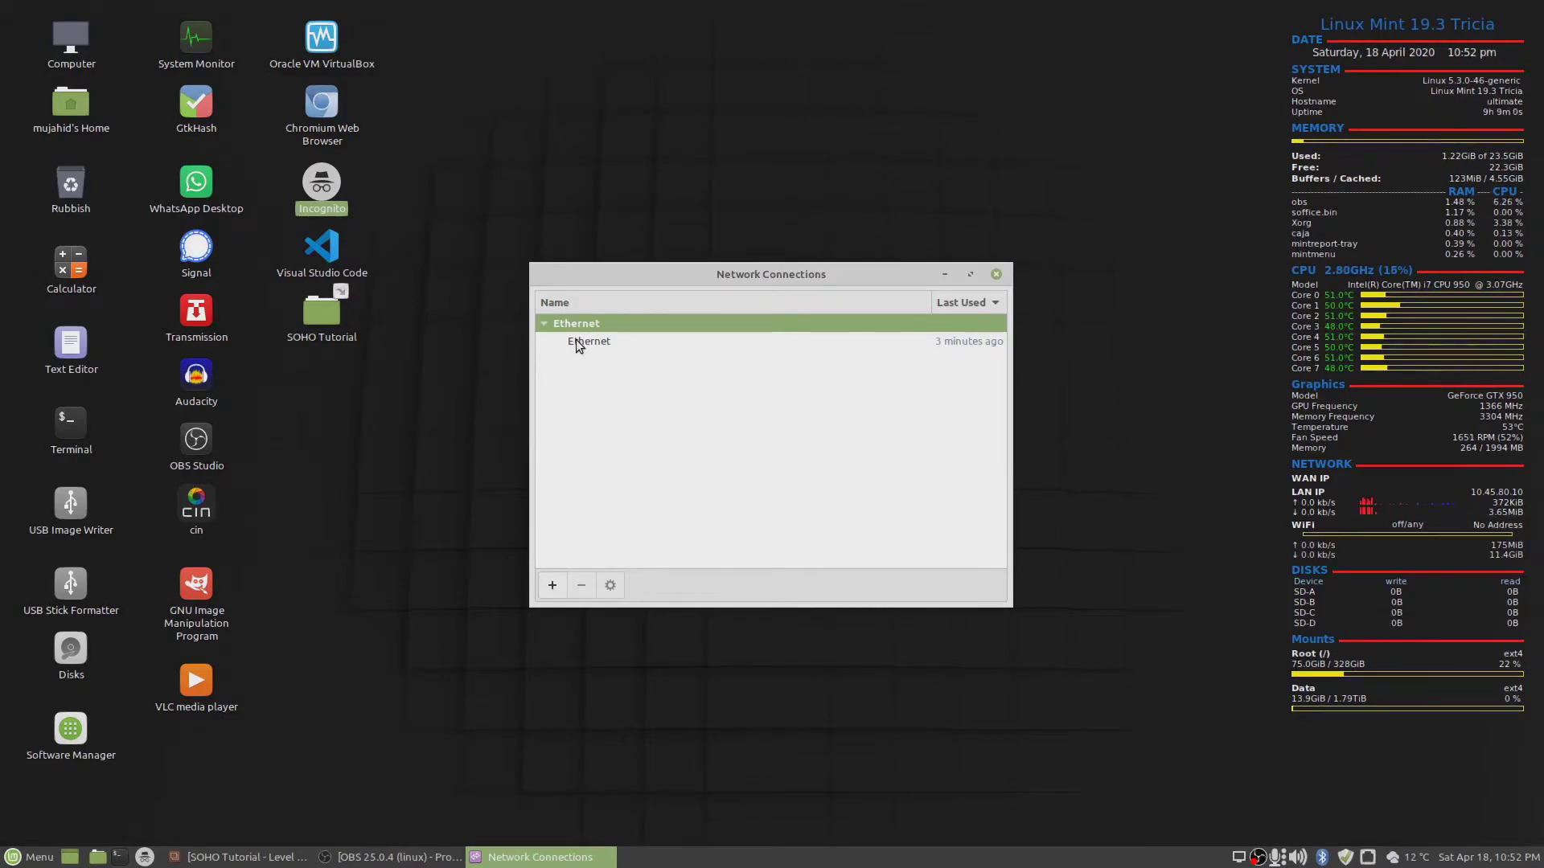
Delete the saved wired Ethernet connection, leaving the connection list empty
{"action": "left_click", "coordinate": [576, 339]}
{"action": "left_click", "coordinate": [581, 588]}
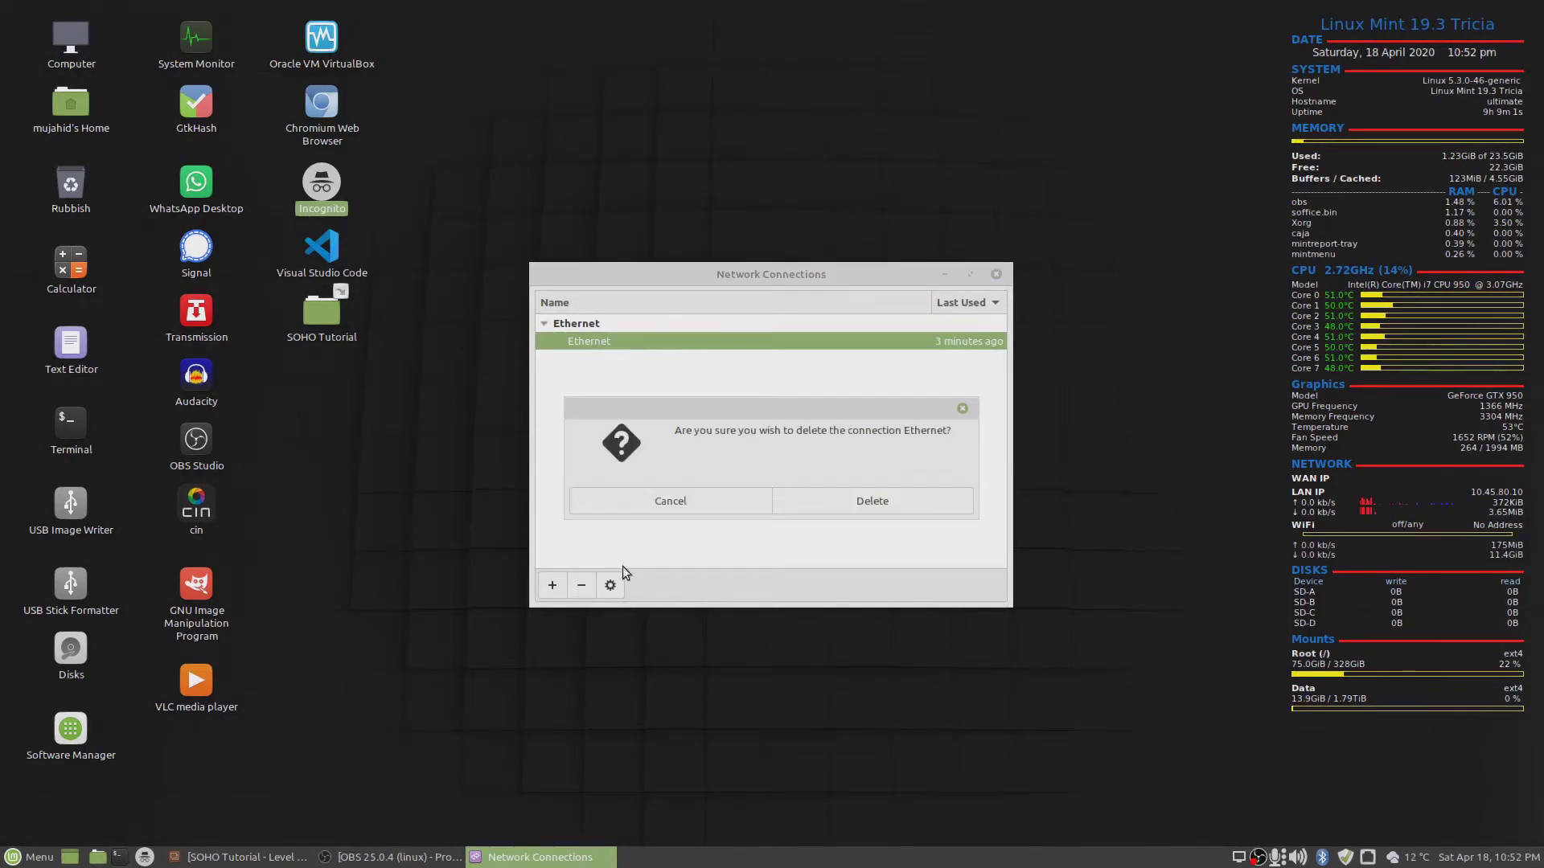
{"action": "left_click", "coordinate": [852, 503]}
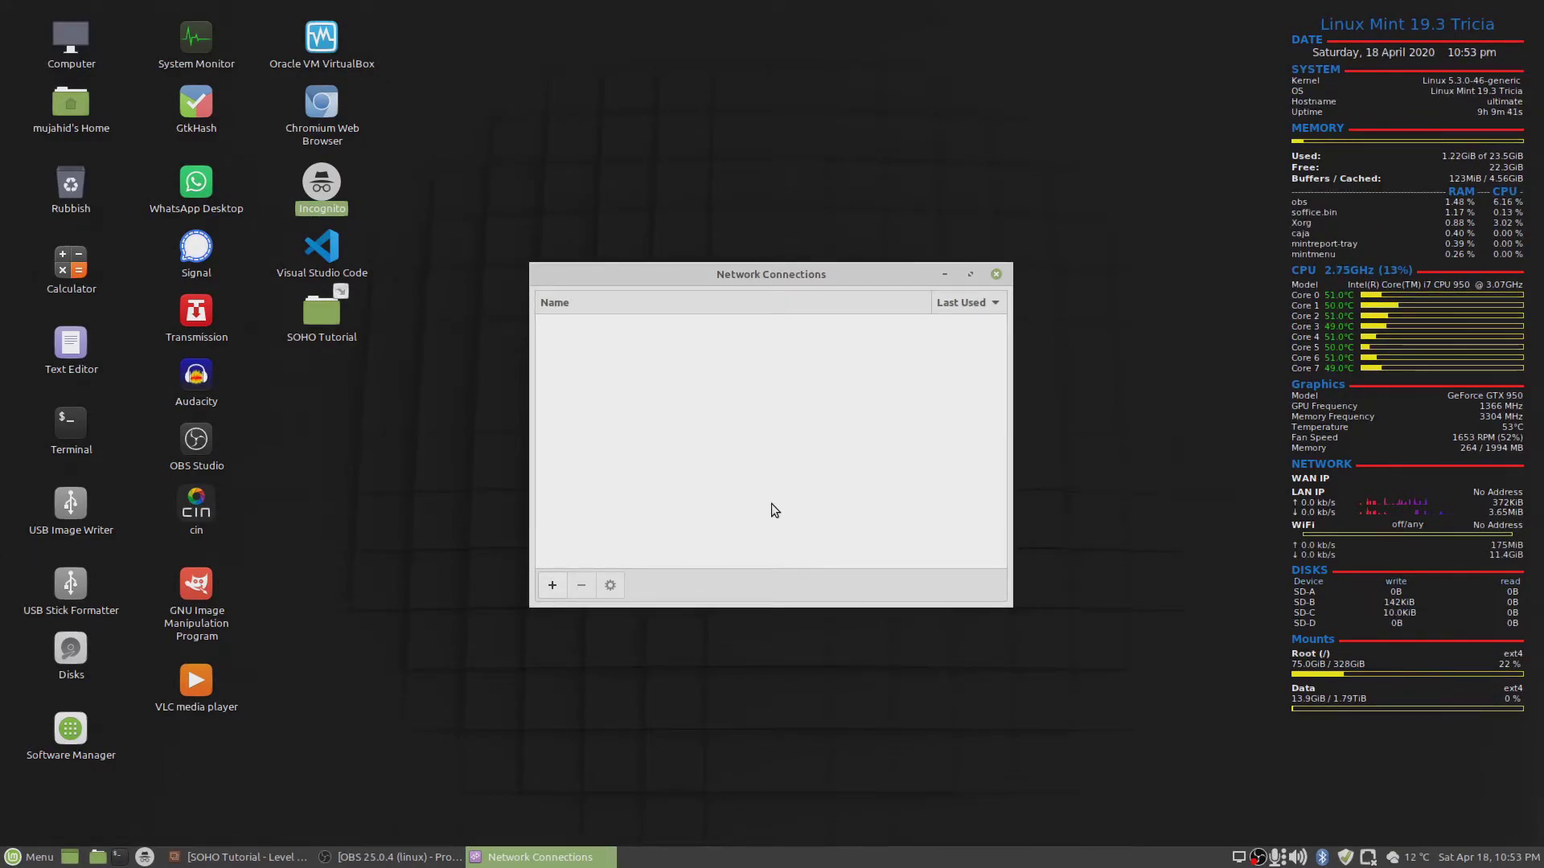
Create a new connection of type Bond
{"action": "left_click", "coordinate": [543, 578]}
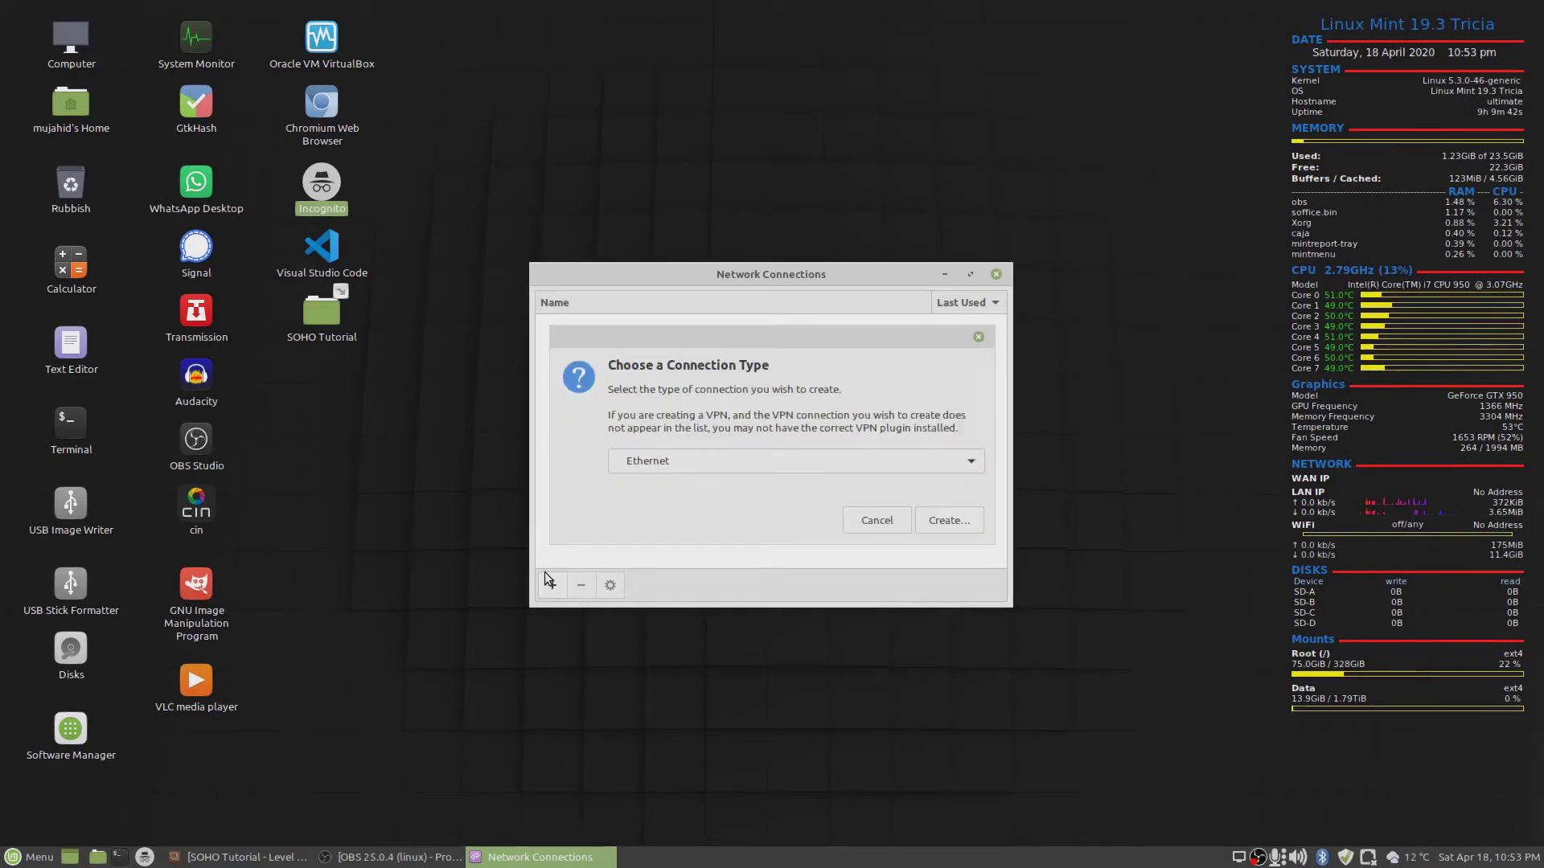
{"action": "left_click", "coordinate": [809, 454]}
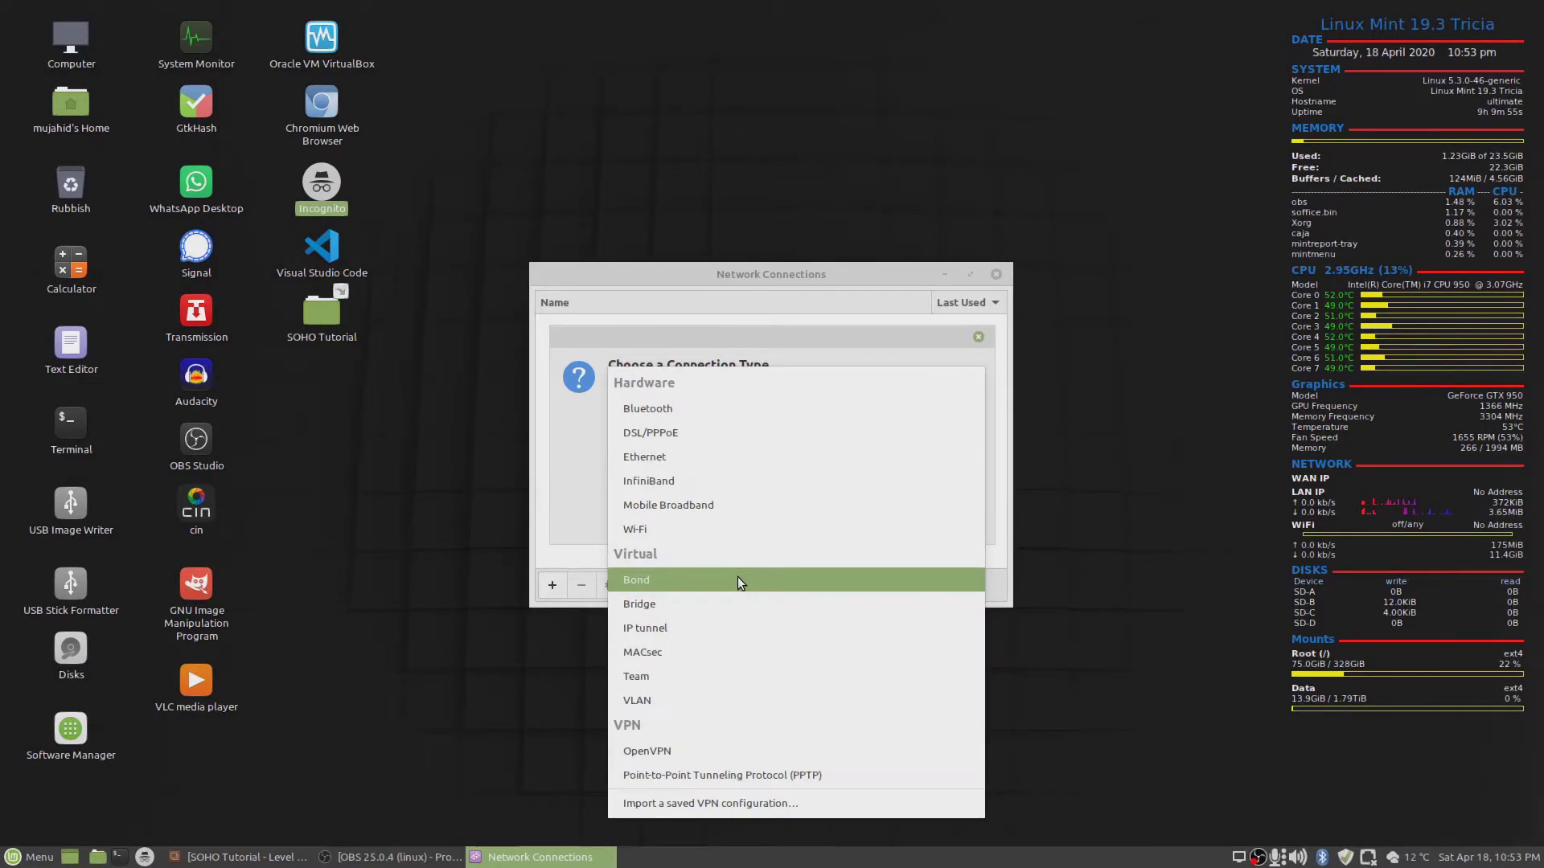
{"action": "left_click", "coordinate": [644, 583]}
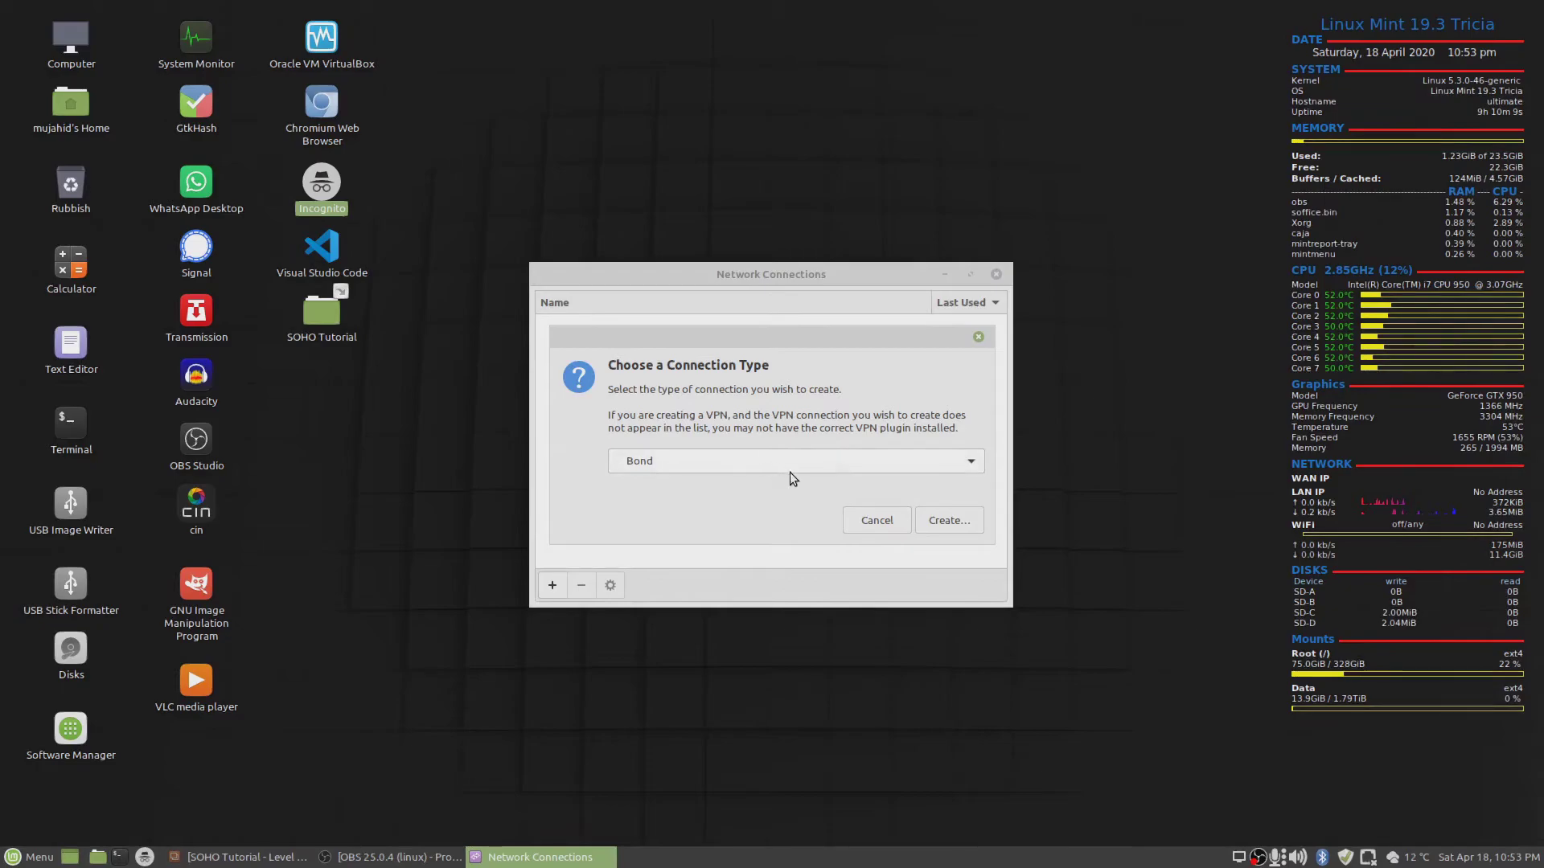
{"action": "left_click", "coordinate": [947, 522]}
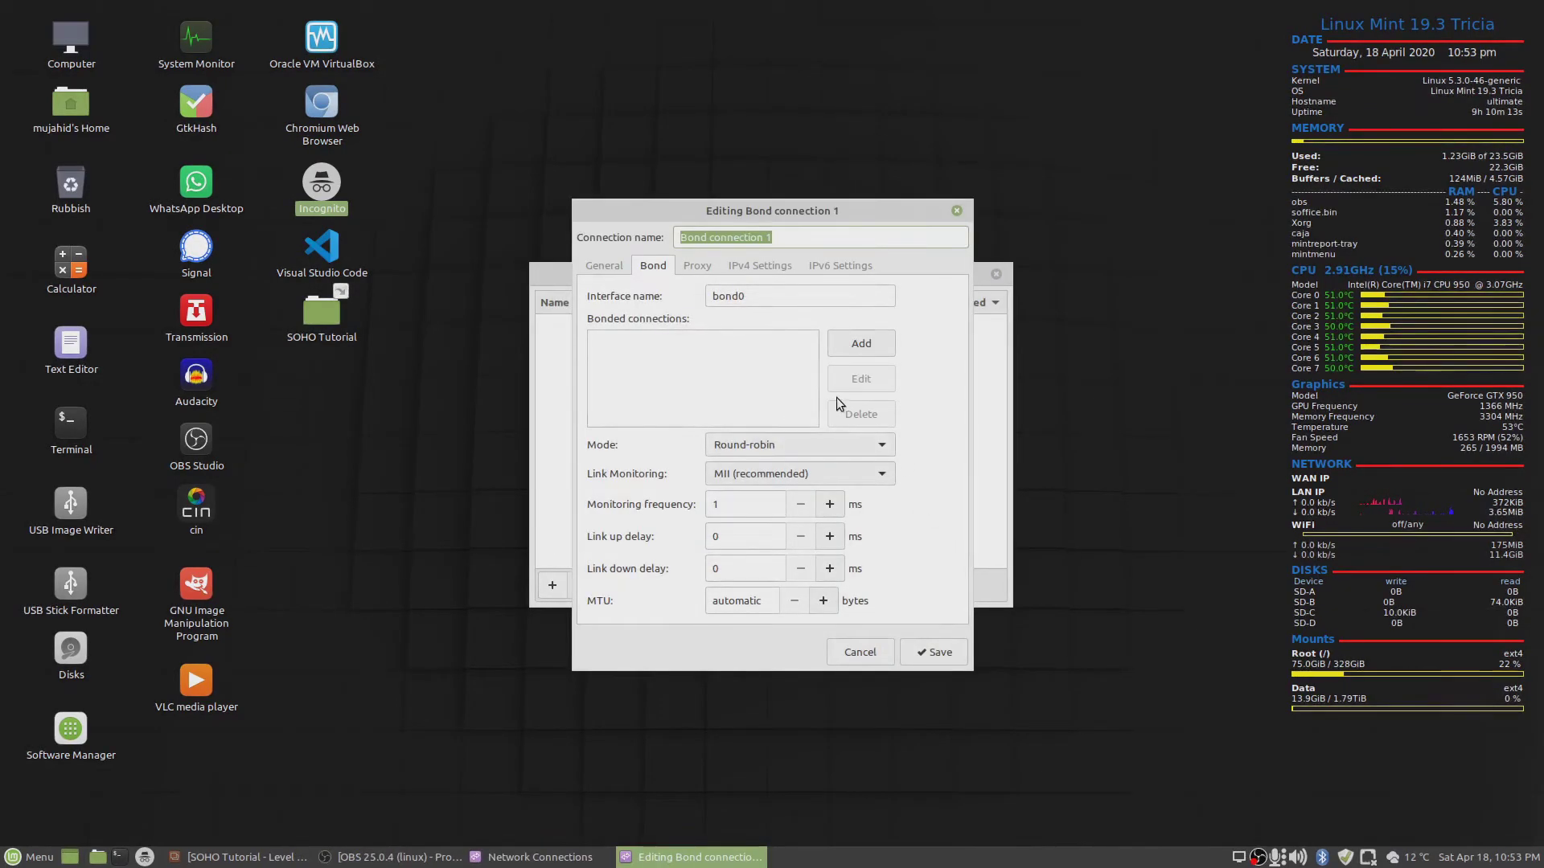
Set the bond mode to Adaptive transmit load balancing (after briefly trying 802.3ad)
{"action": "left_click", "coordinate": [805, 443]}
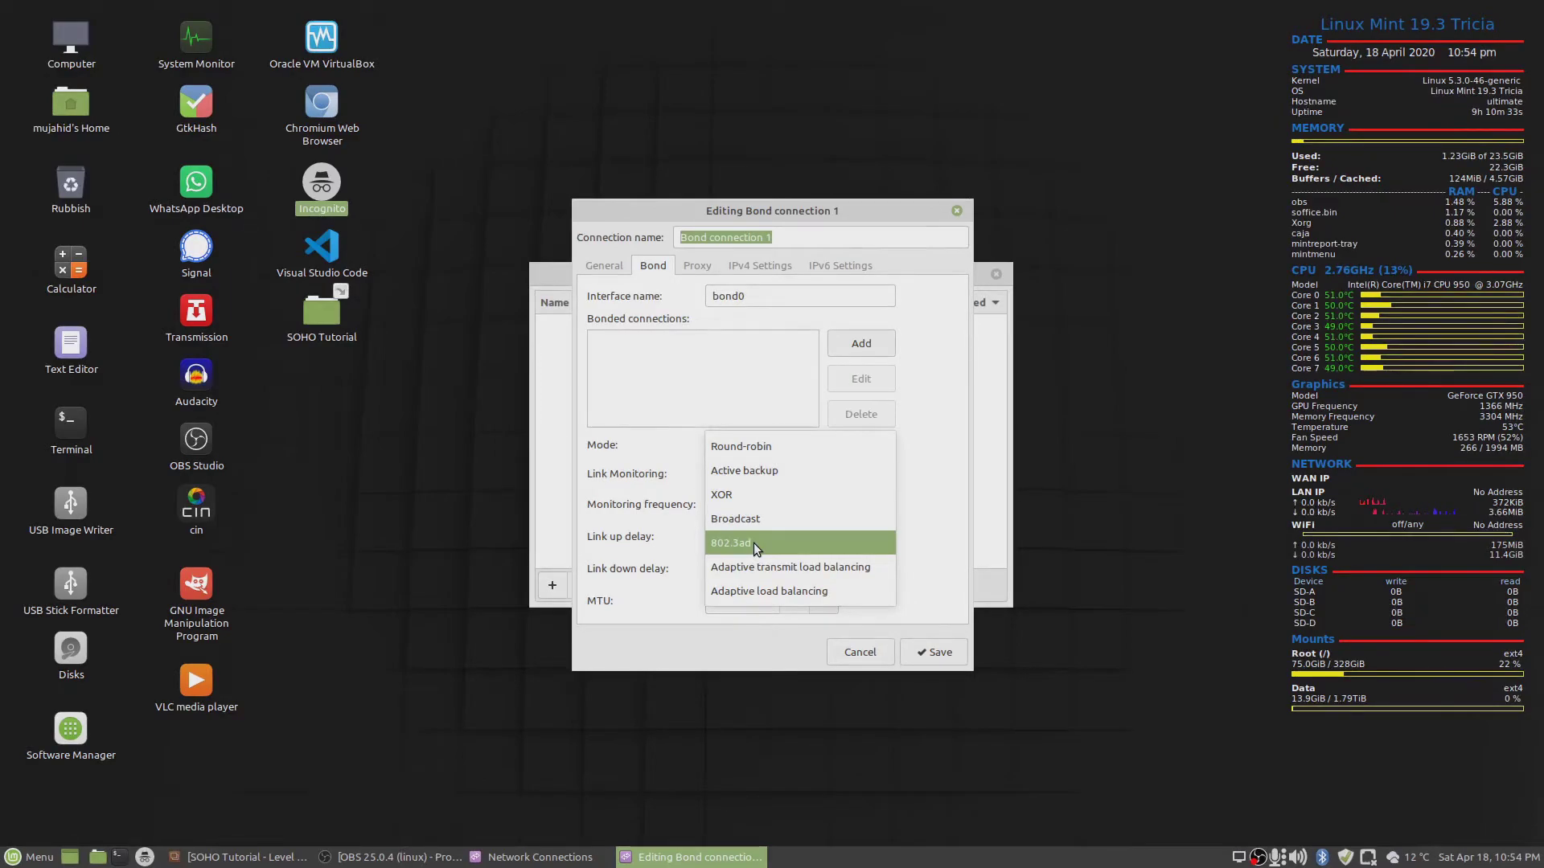
{"action": "left_click", "coordinate": [754, 543]}
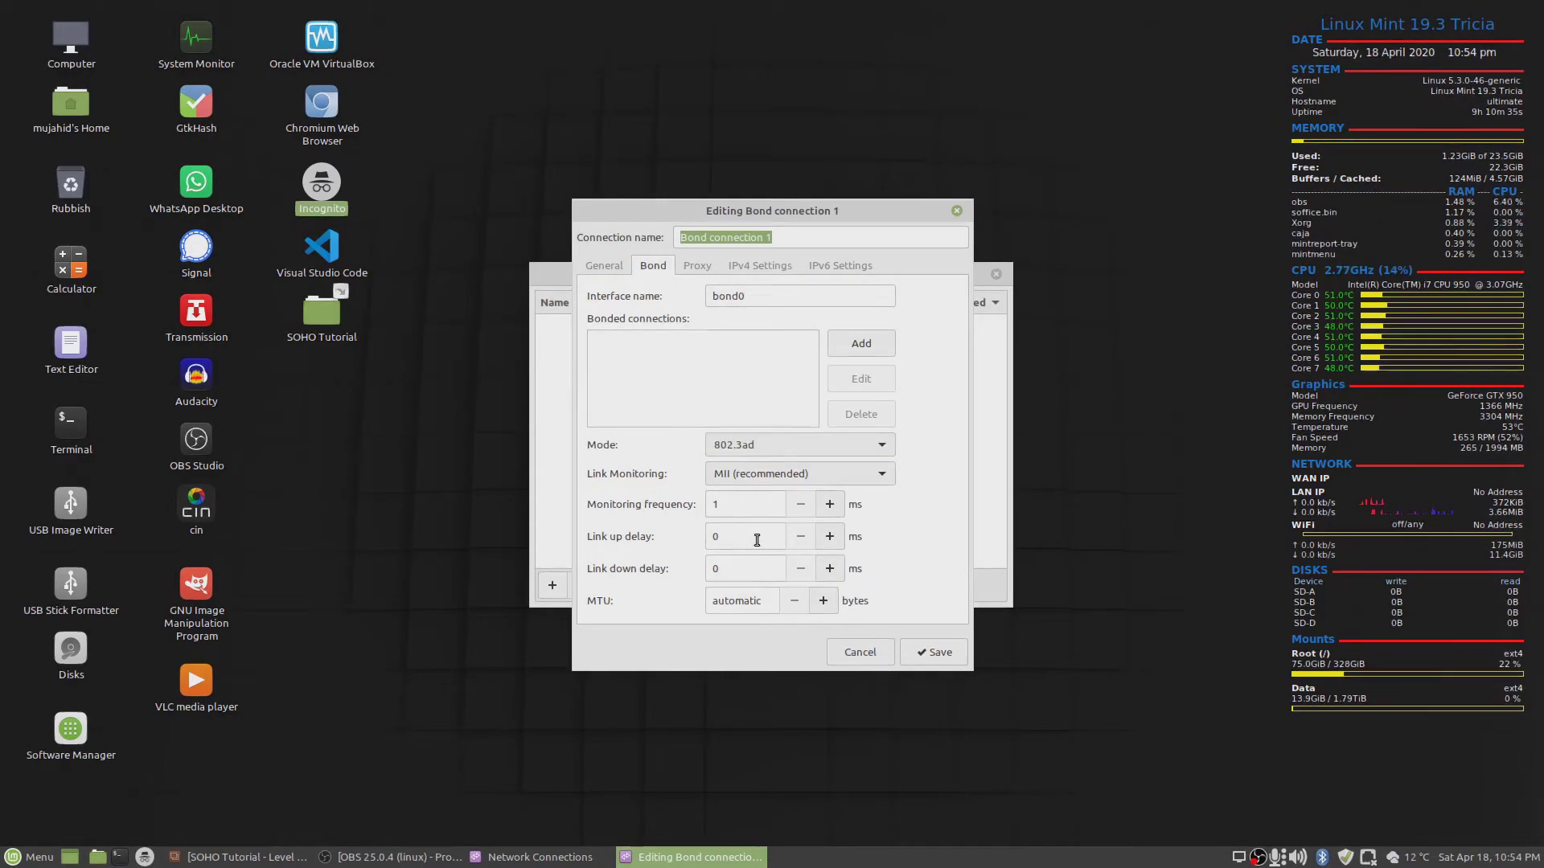
{"action": "left_click", "coordinate": [772, 444]}
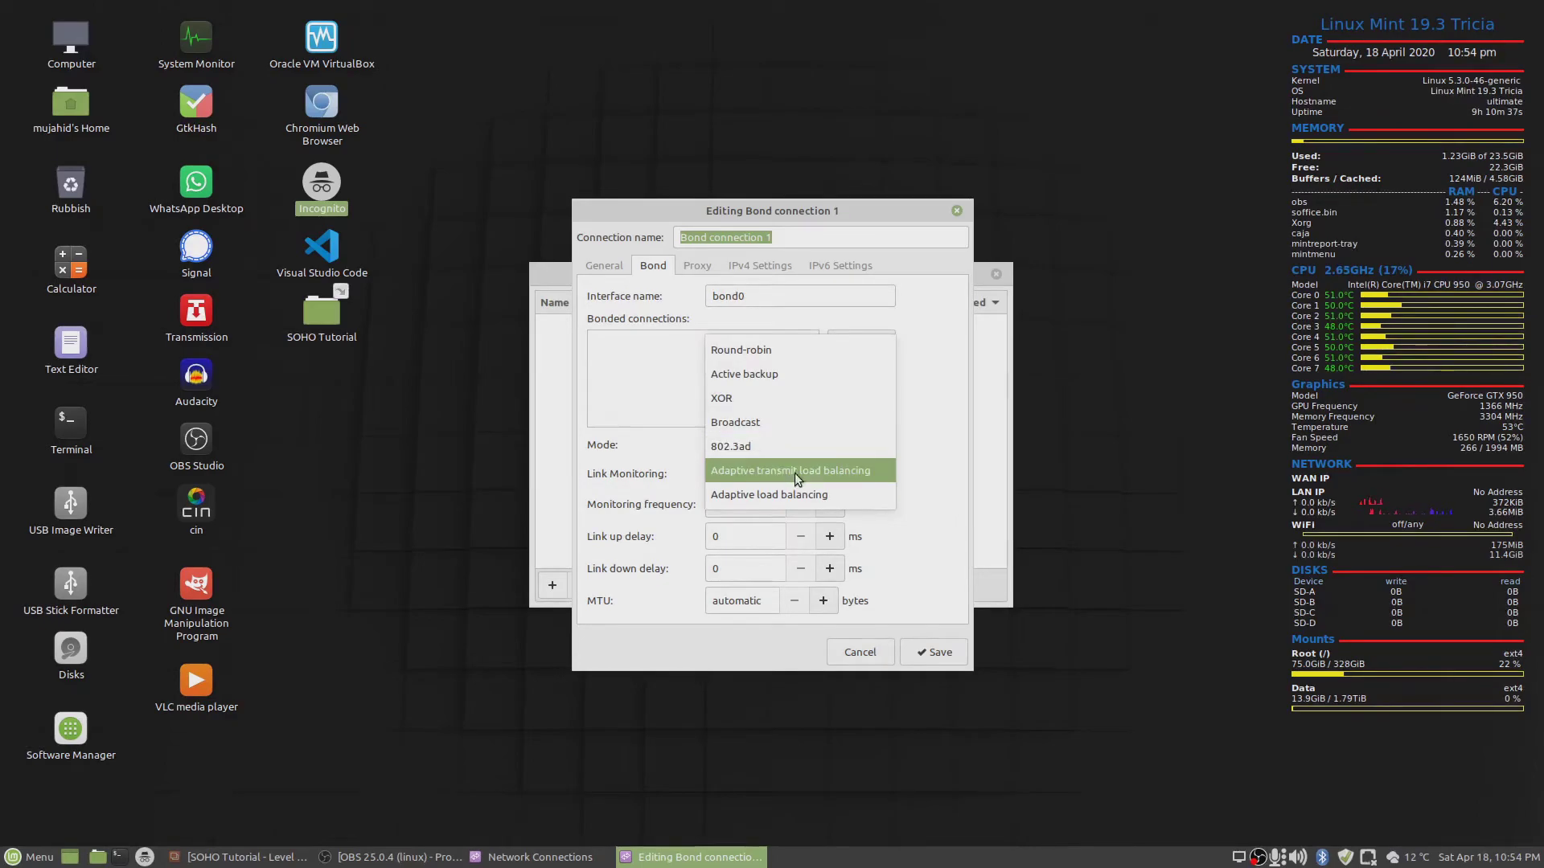
{"action": "left_click", "coordinate": [870, 473]}
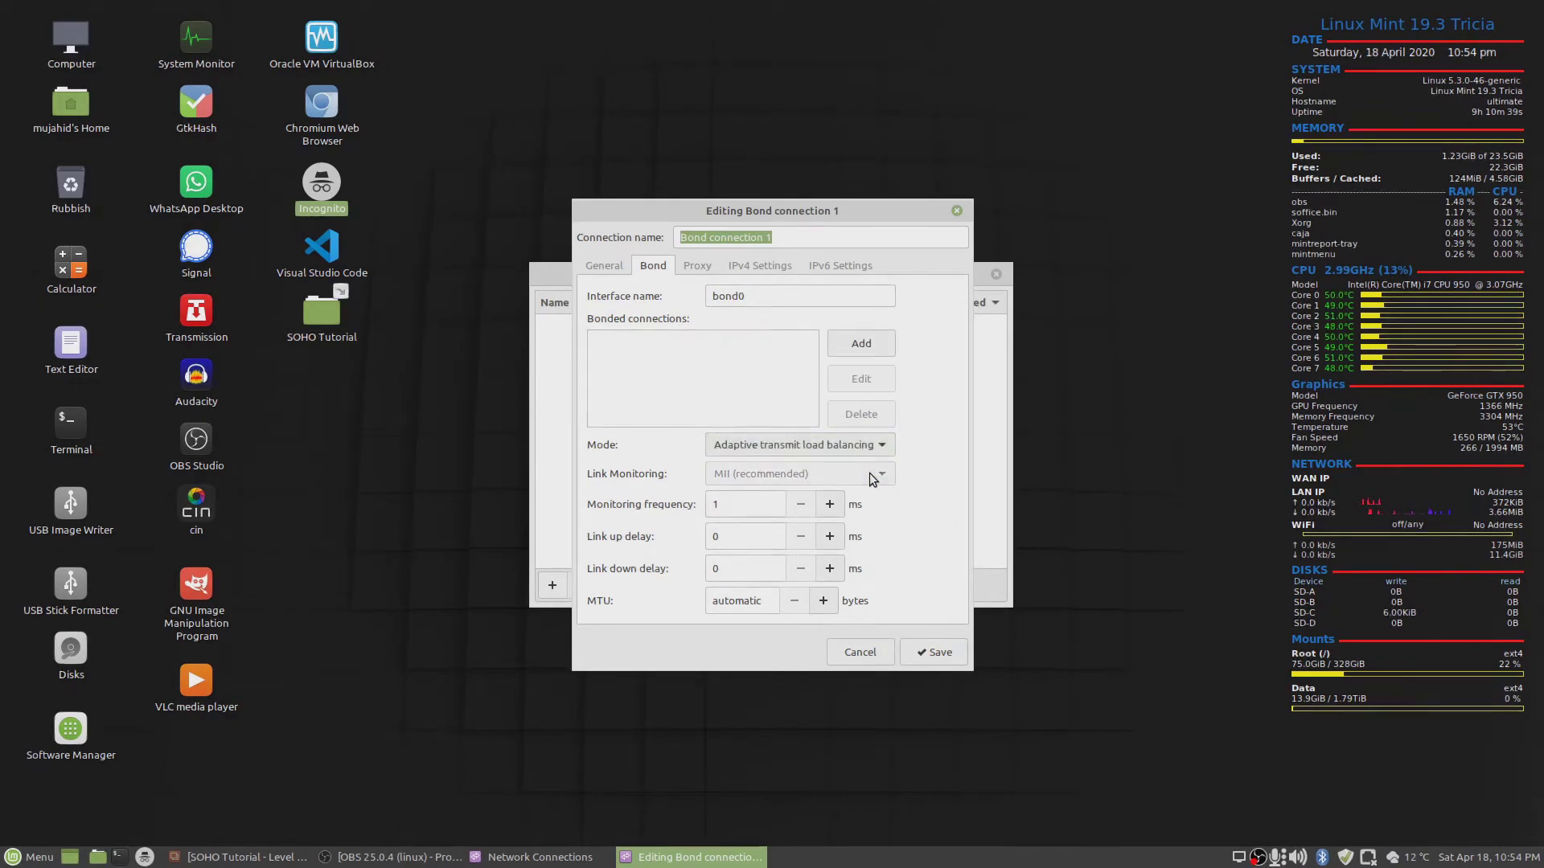
Begin adding a member connection to the bond, keeping Ethernet as its type
{"action": "left_click", "coordinate": [866, 344]}
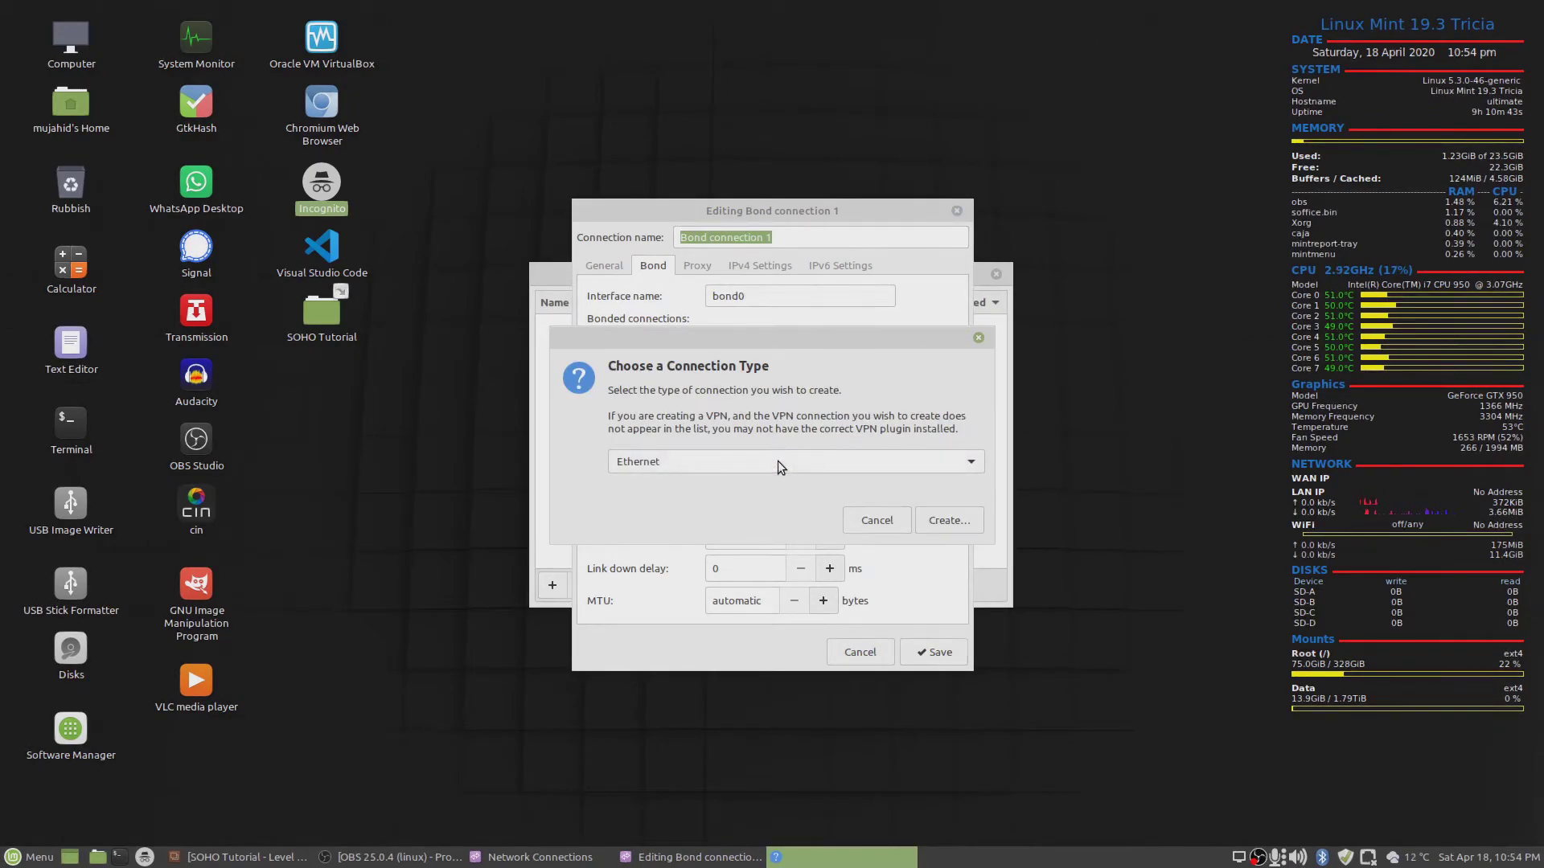
{"action": "left_click", "coordinate": [777, 464]}
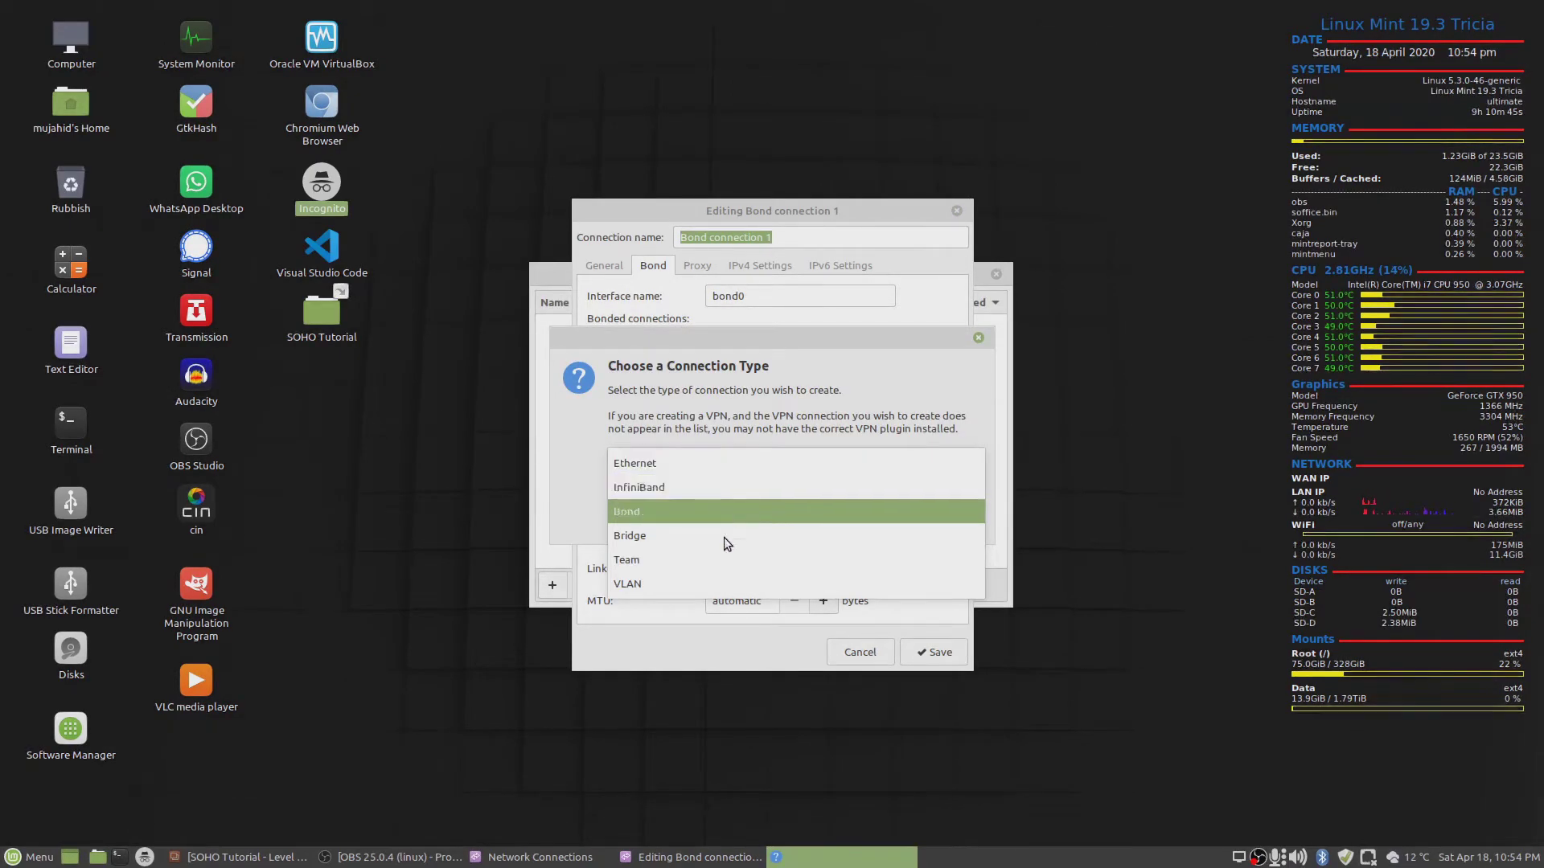
{"action": "left_click", "coordinate": [687, 463]}
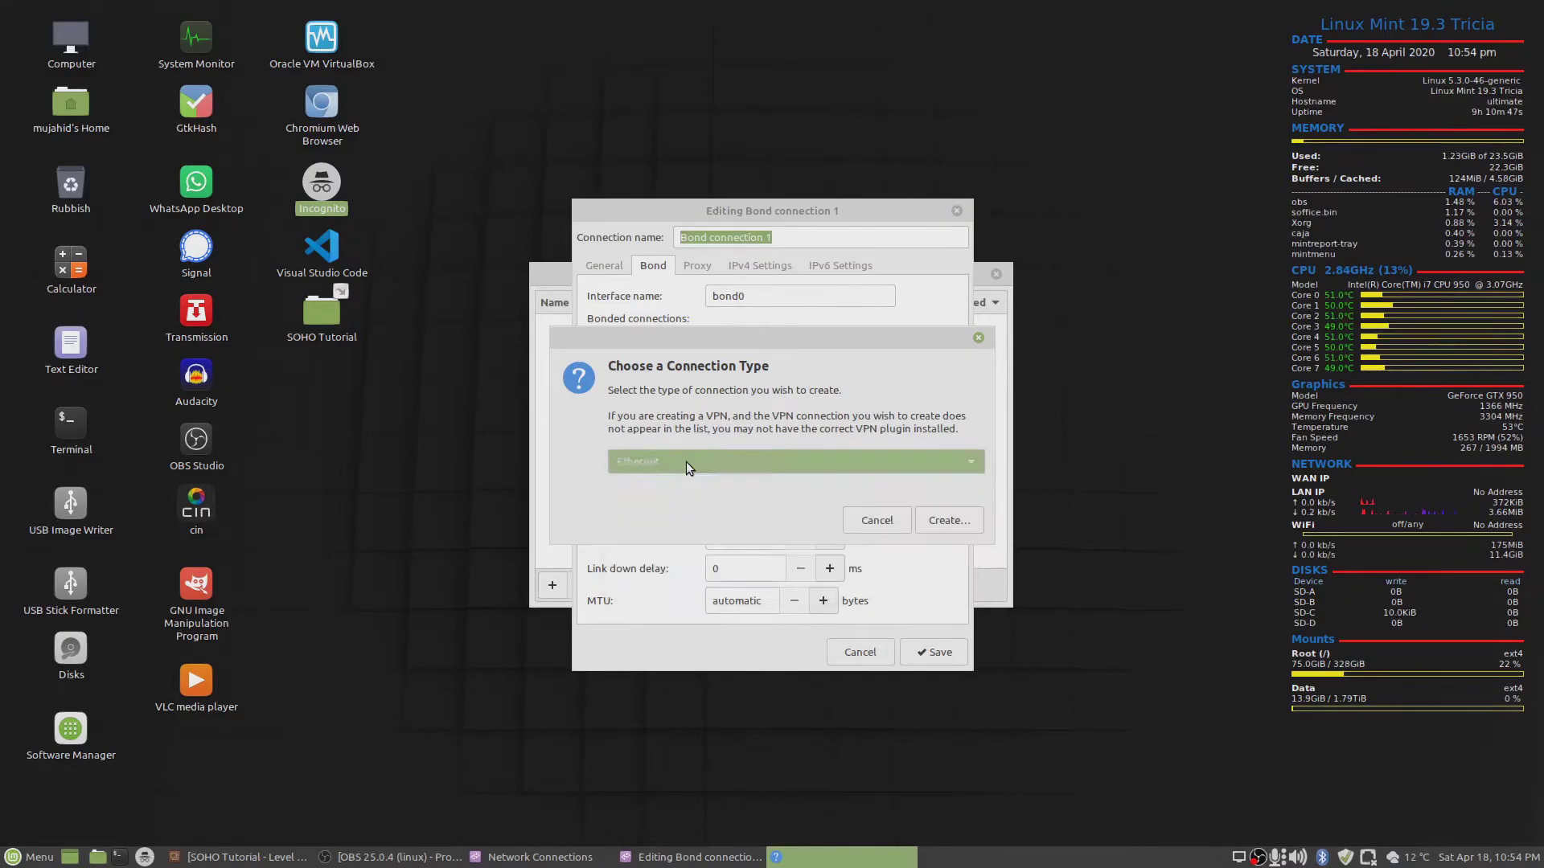
Create the Ethernet member and stop sharing it with all users
{"action": "left_click", "coordinate": [945, 520]}
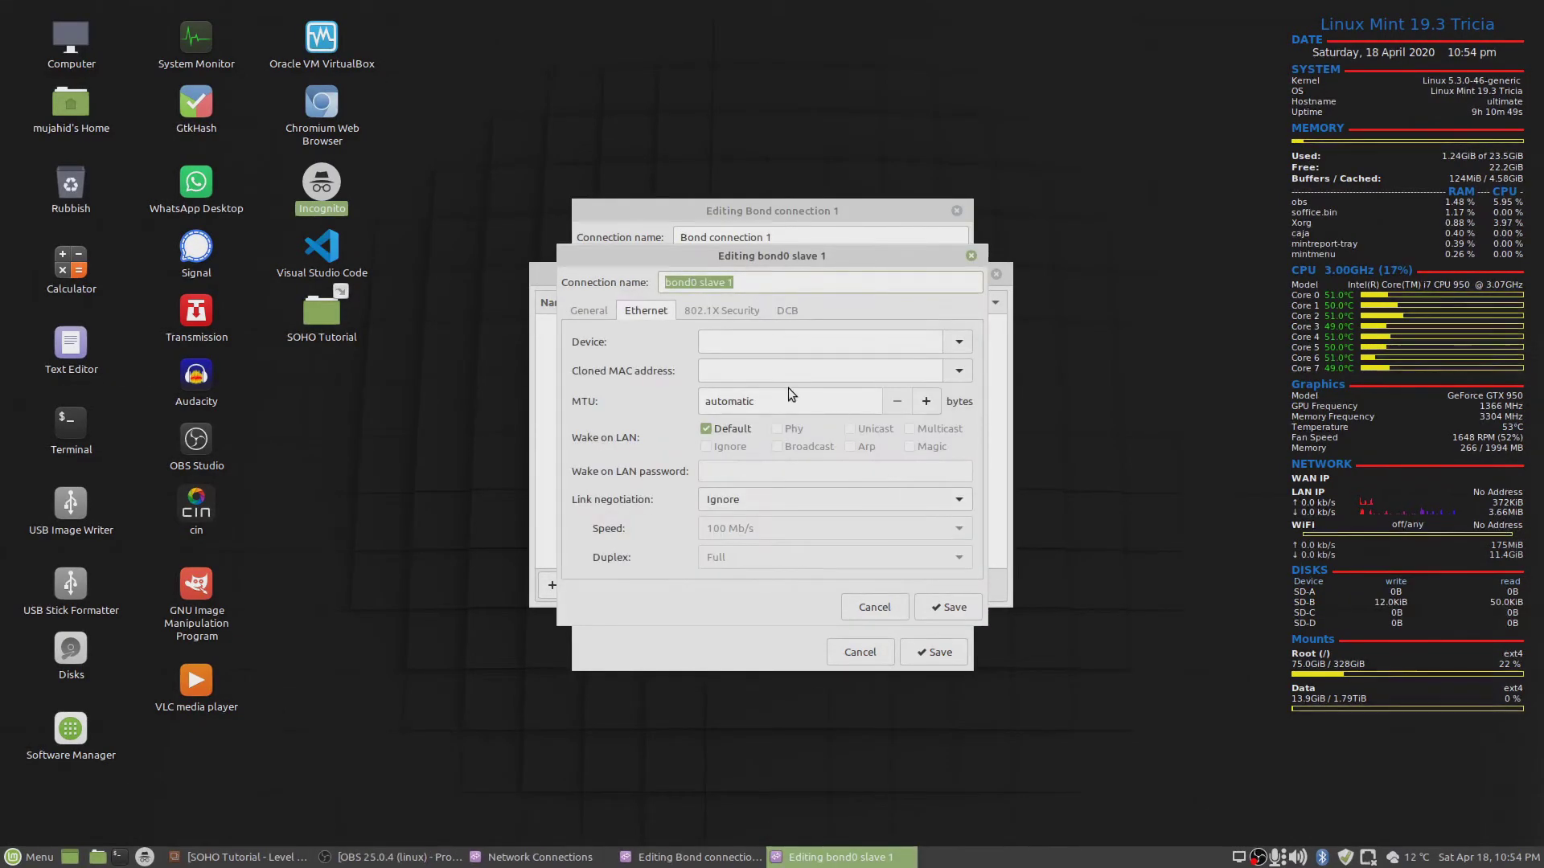
{"action": "left_click", "coordinate": [589, 311]}
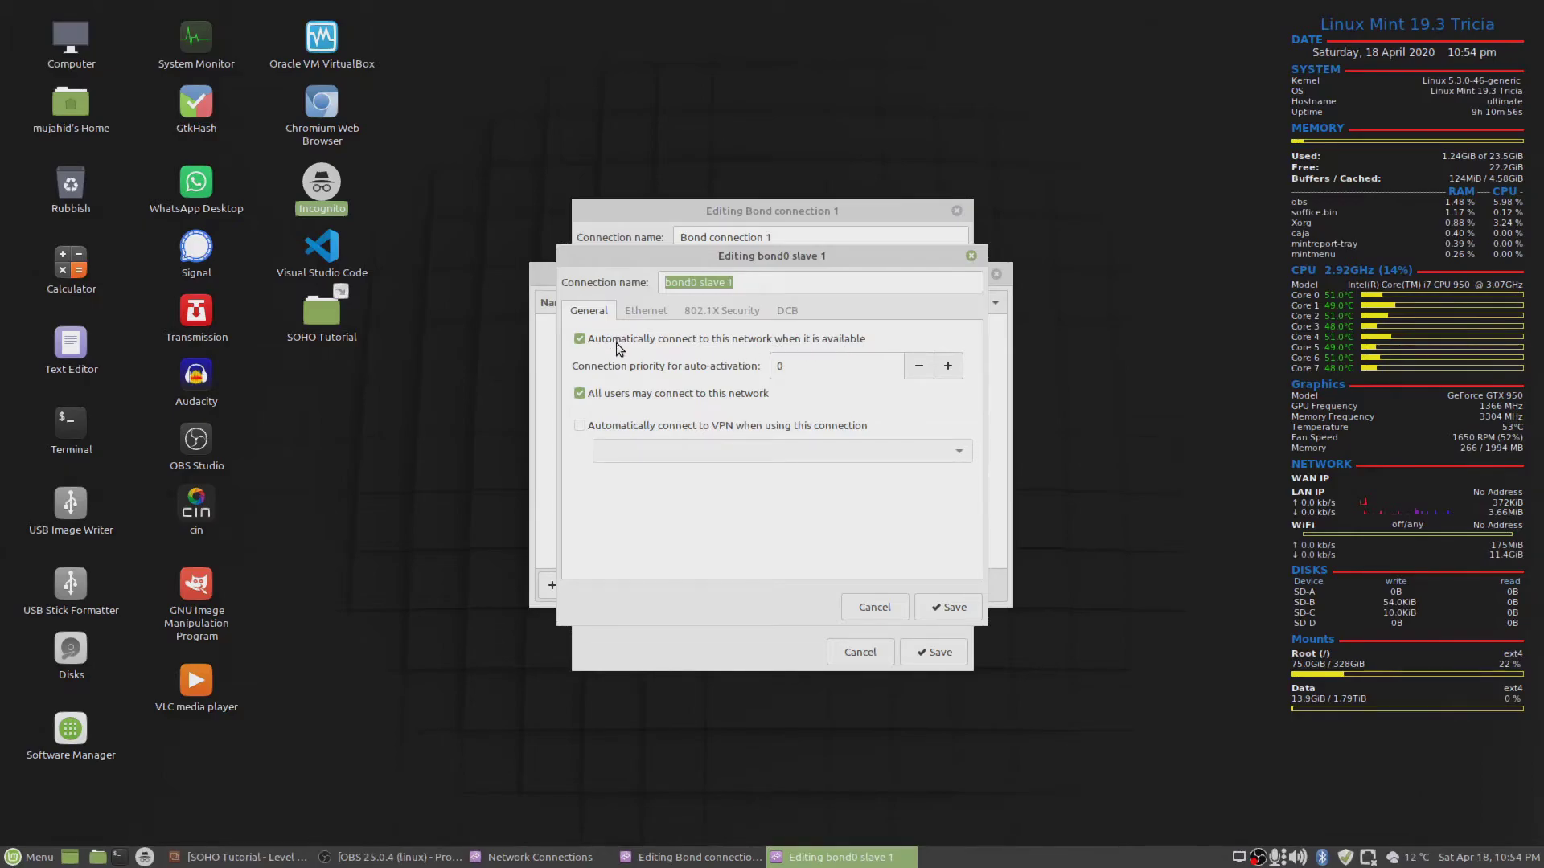
{"action": "left_click", "coordinate": [580, 395]}
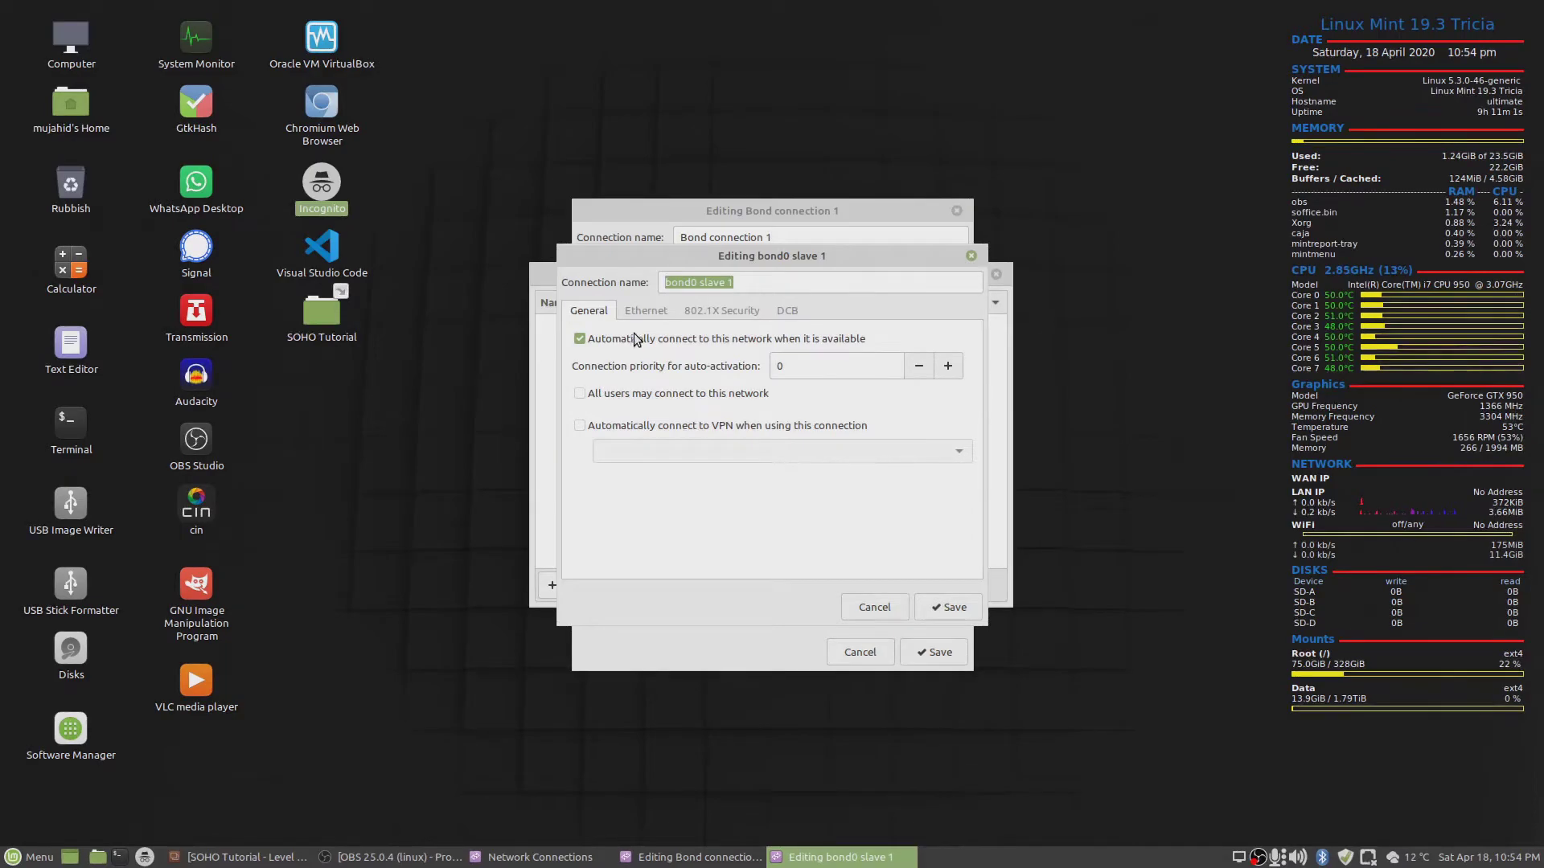
Bind bond0 slave 1 to device enp8s0 and save it into the bond
{"action": "left_click", "coordinate": [648, 311]}
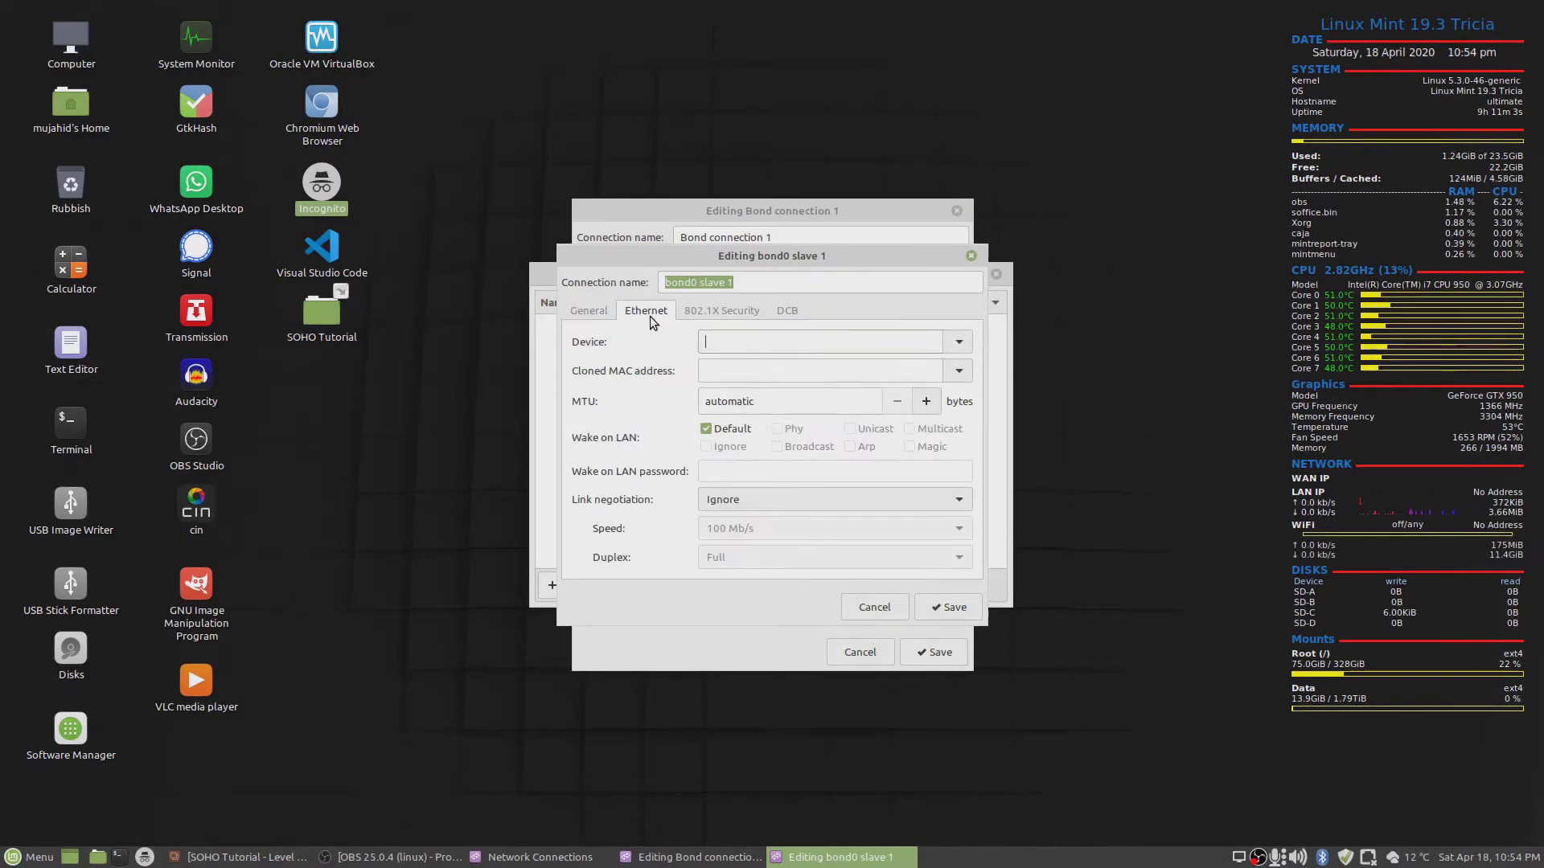
{"action": "left_click", "coordinate": [959, 344]}
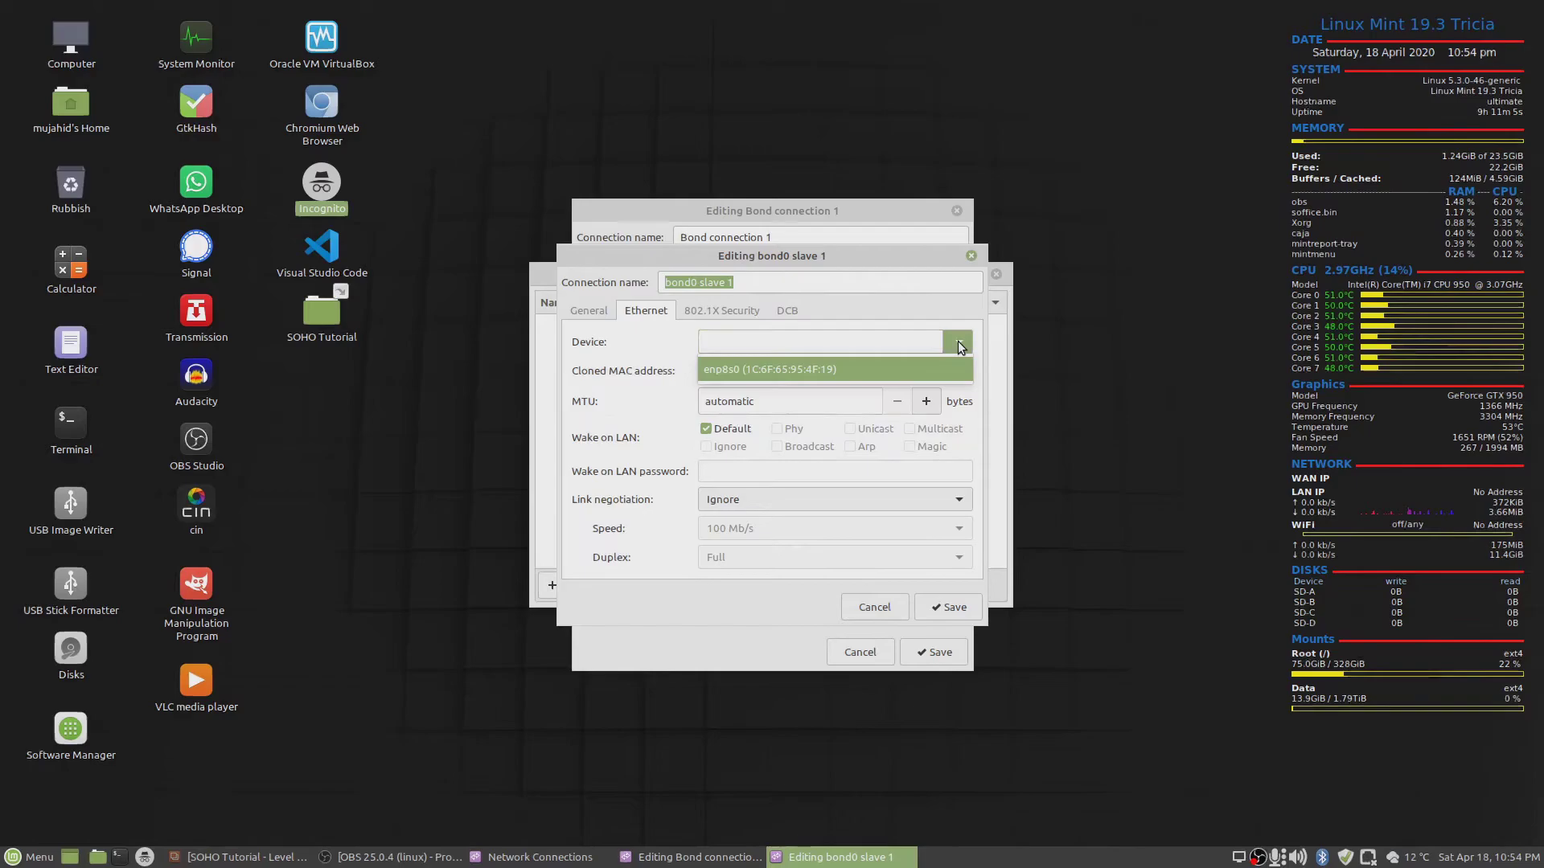
{"action": "left_click", "coordinate": [764, 371]}
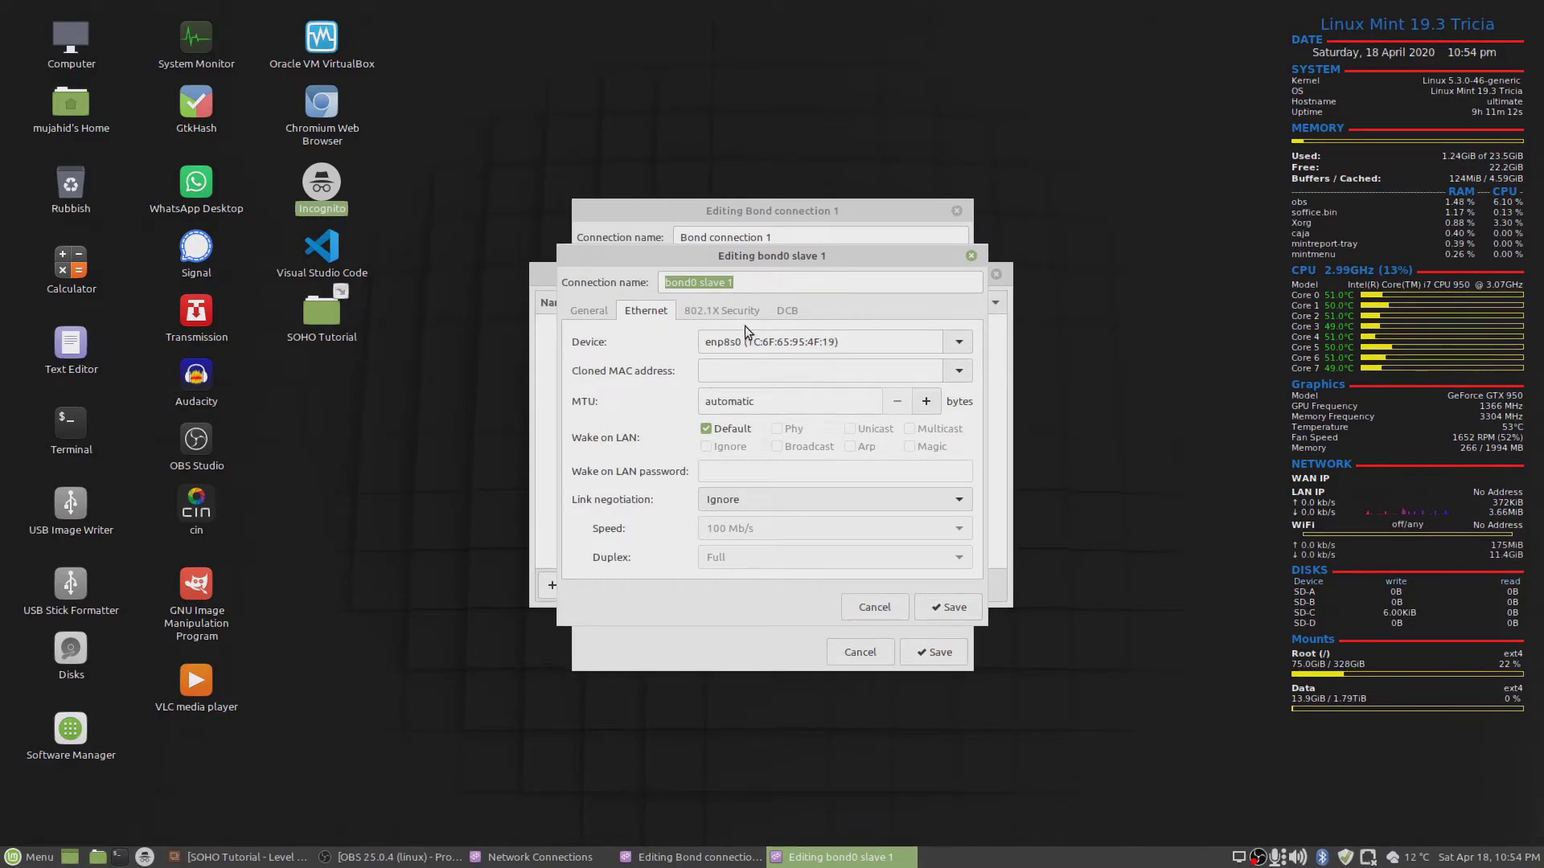
{"action": "left_click", "coordinate": [948, 607]}
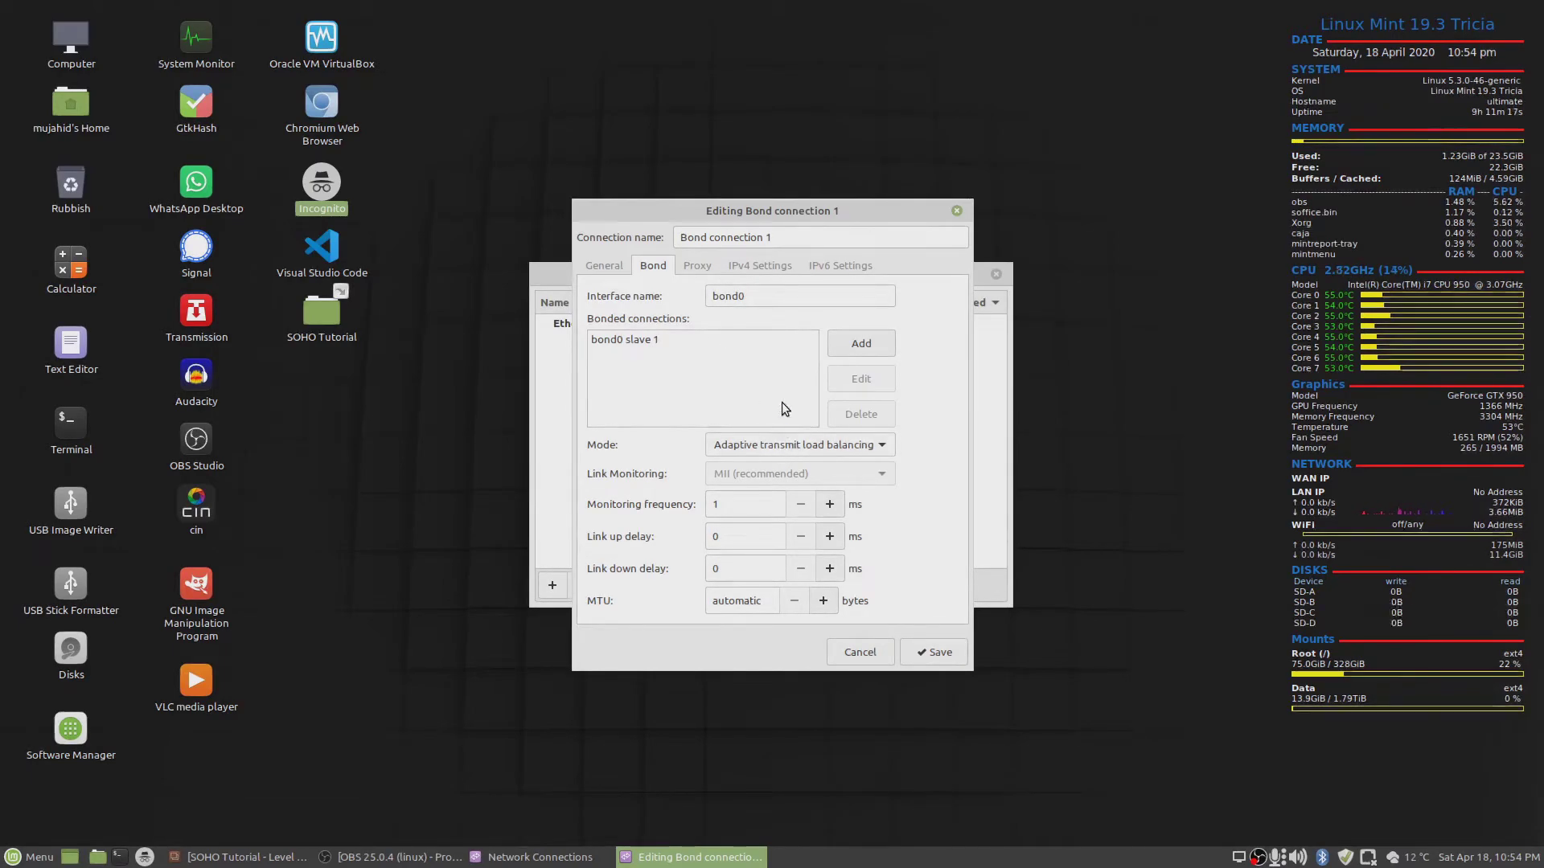
Uncheck All users may connect on Bond connection 1 and save it
{"action": "left_click", "coordinate": [832, 271]}
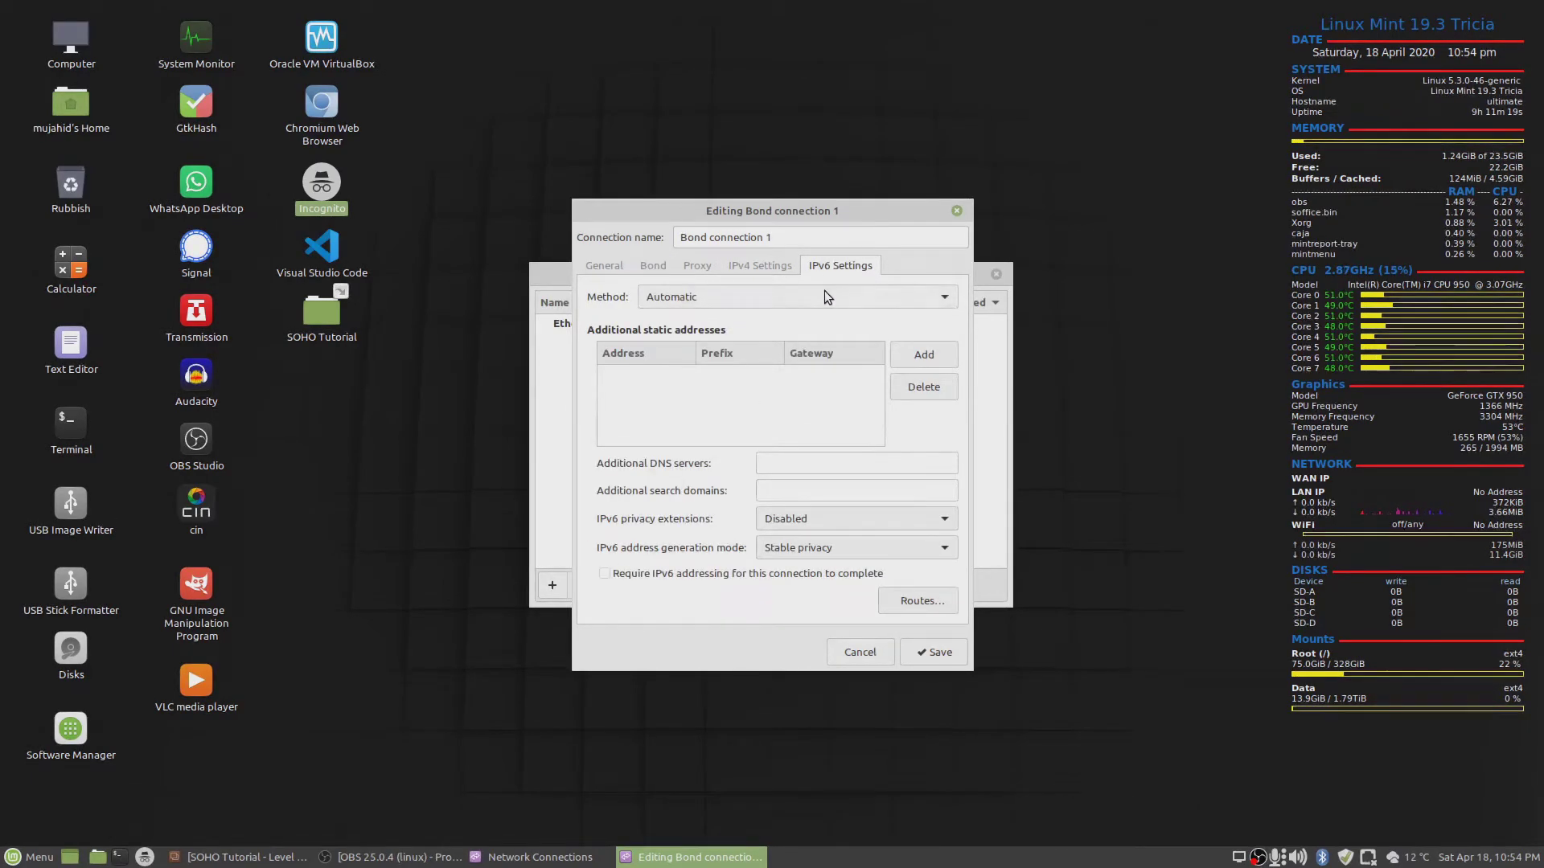
{"action": "left_click", "coordinate": [610, 268]}
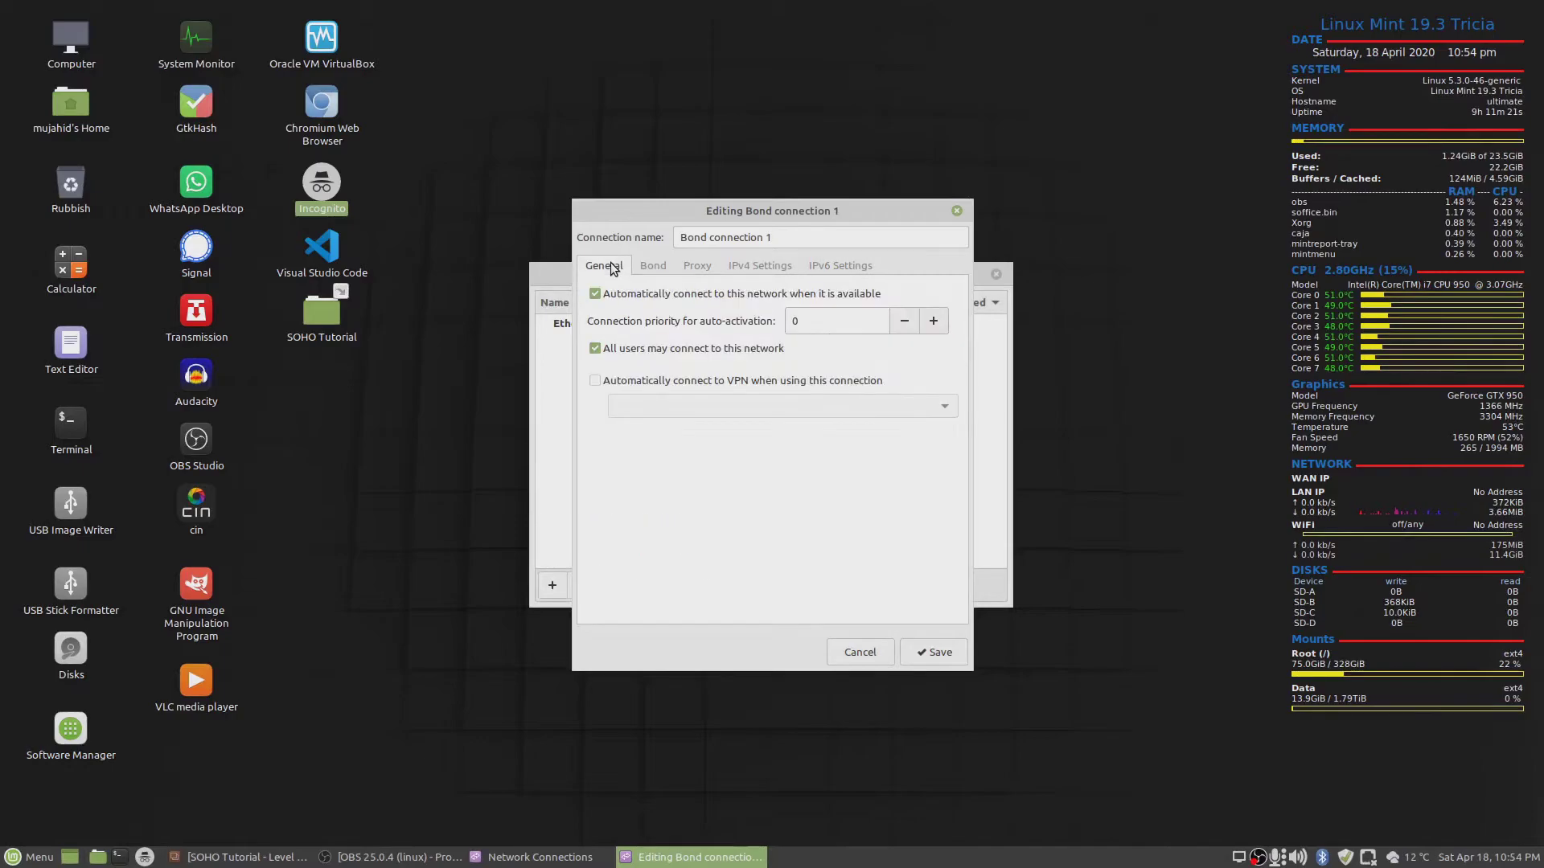
{"action": "left_click", "coordinate": [599, 353]}
{"action": "left_click", "coordinate": [934, 650]}
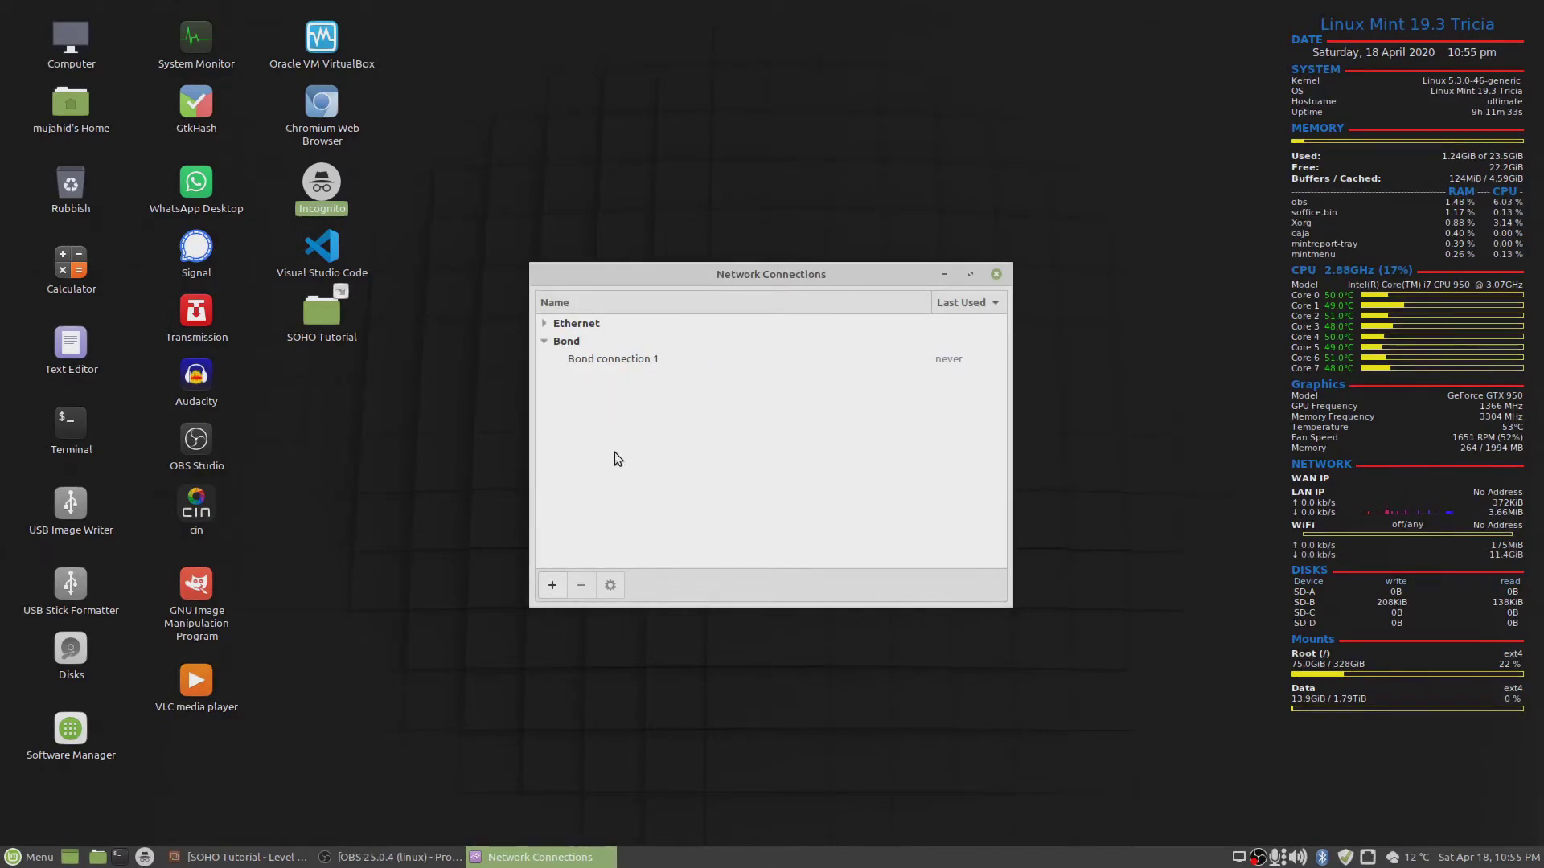
Create a new connection of type VLAN
{"action": "left_click", "coordinate": [553, 586]}
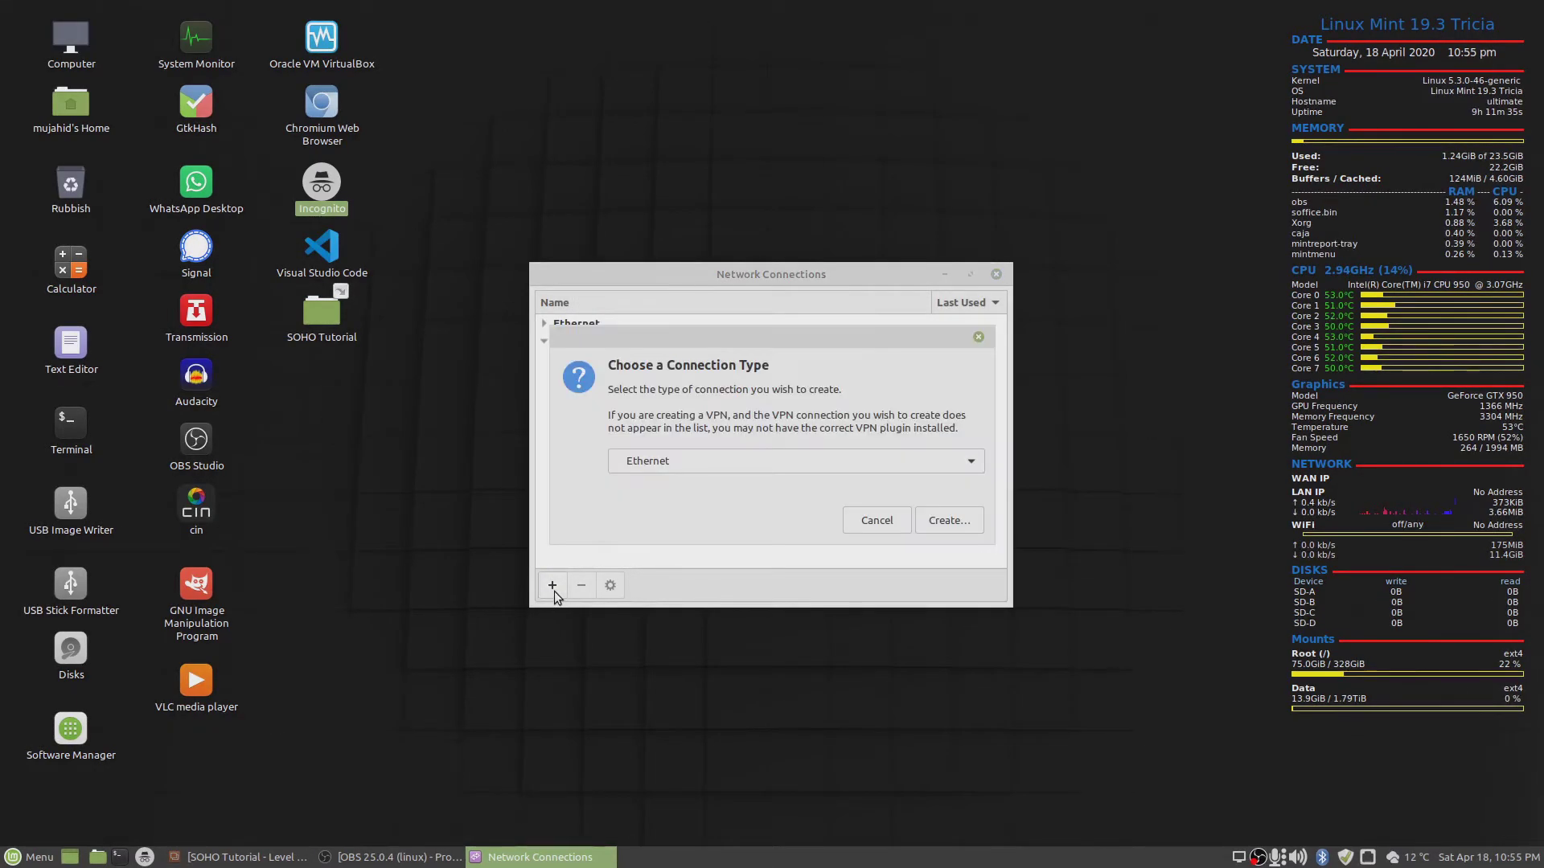
{"action": "left_click", "coordinate": [677, 467]}
{"action": "left_click", "coordinate": [644, 700]}
{"action": "left_click", "coordinate": [948, 520]}
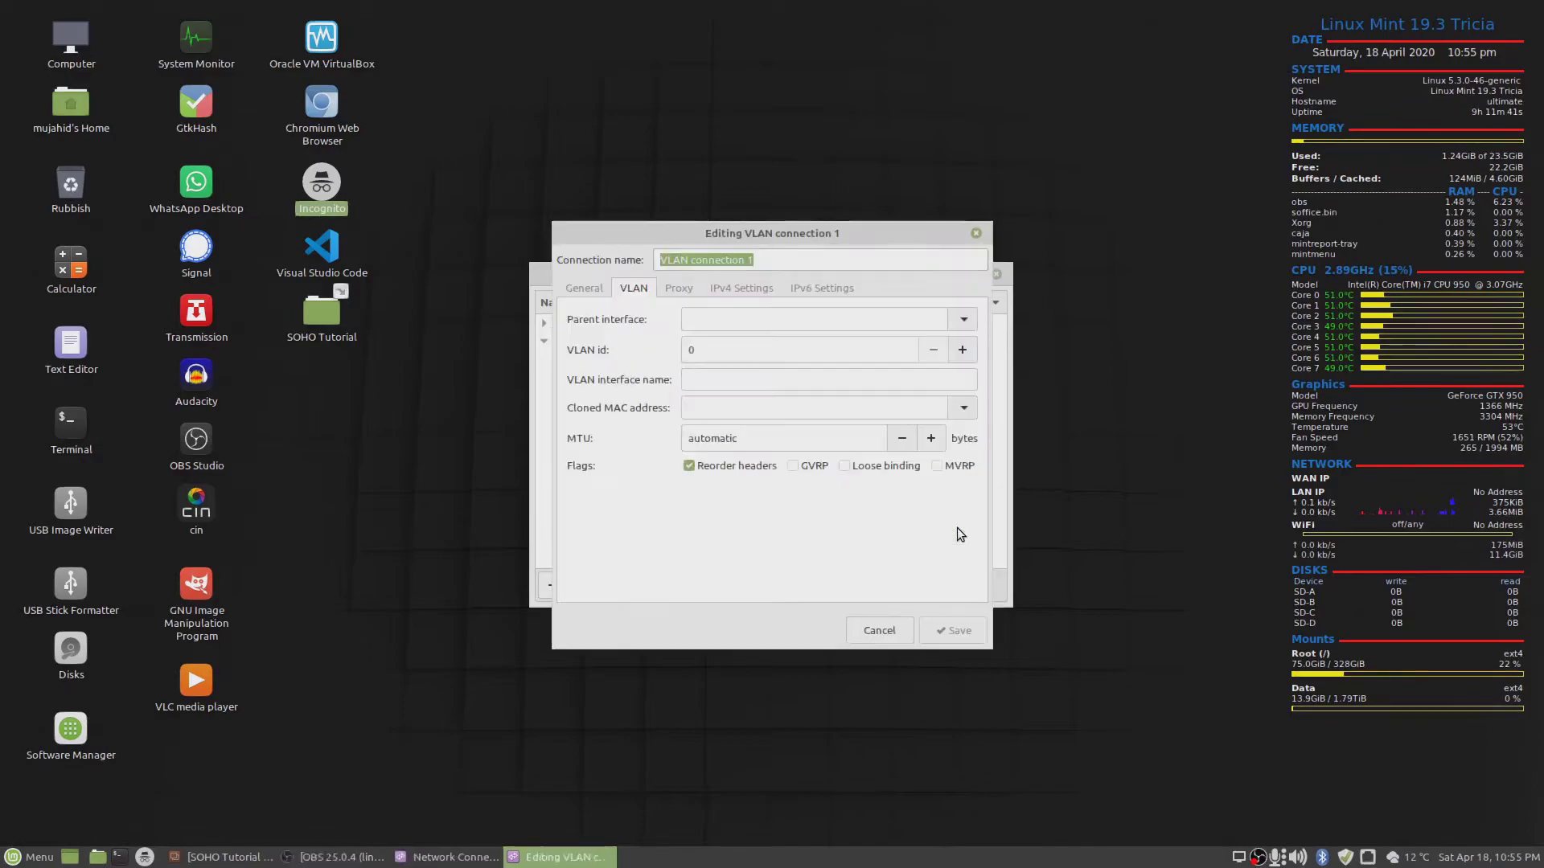
Set parent interface bond0, VLAN id 80 and interface name LAN
{"action": "left_click", "coordinate": [964, 320]}
{"action": "left_click", "coordinate": [822, 370]}
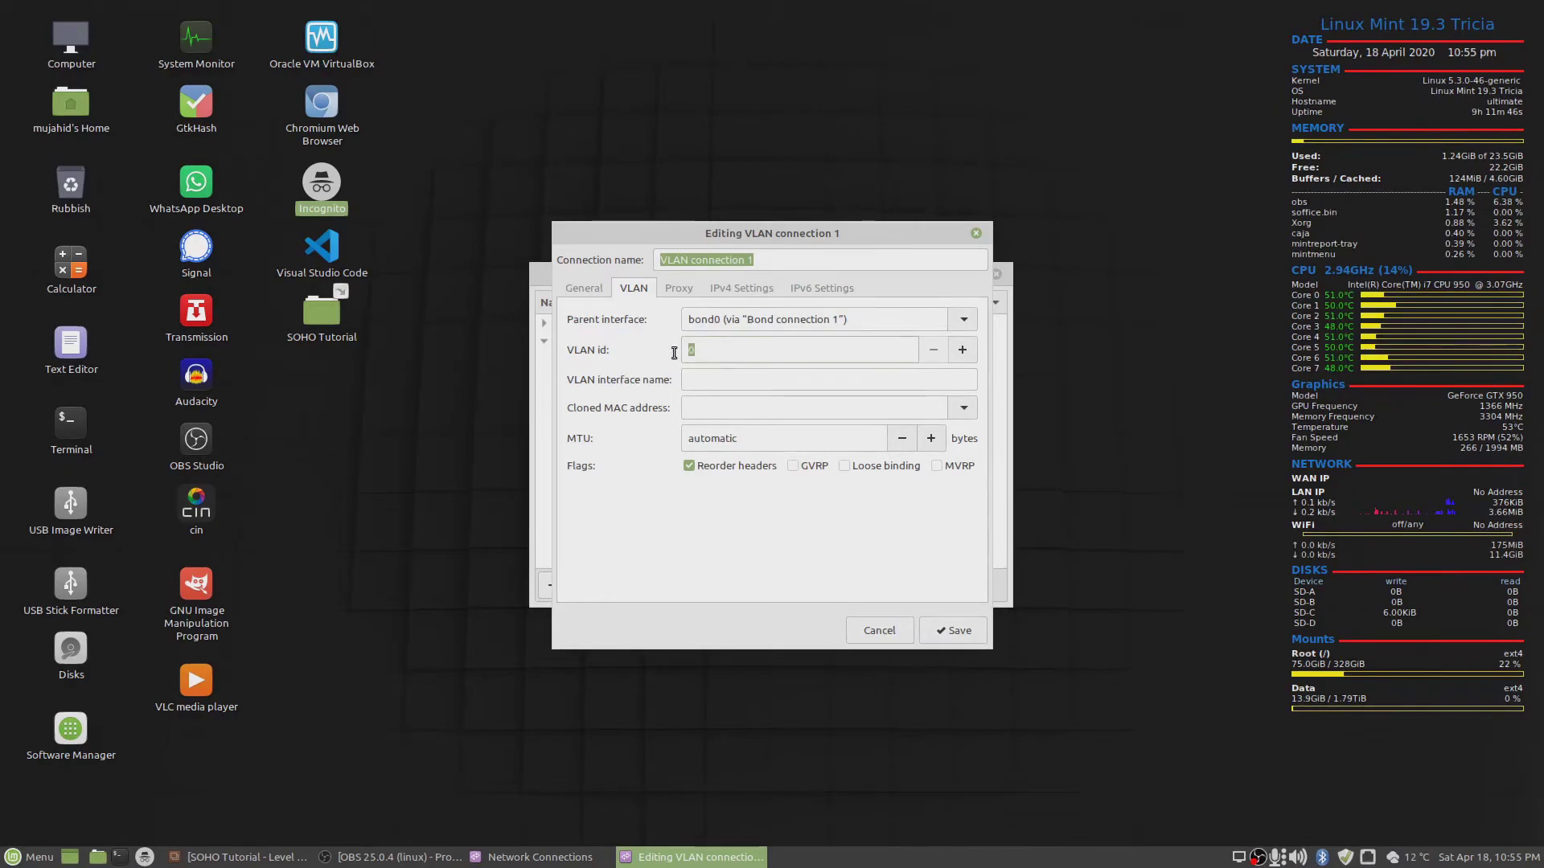
{"action": "double_click", "coordinate": [694, 350]}
{"action": "type", "text": "80"}
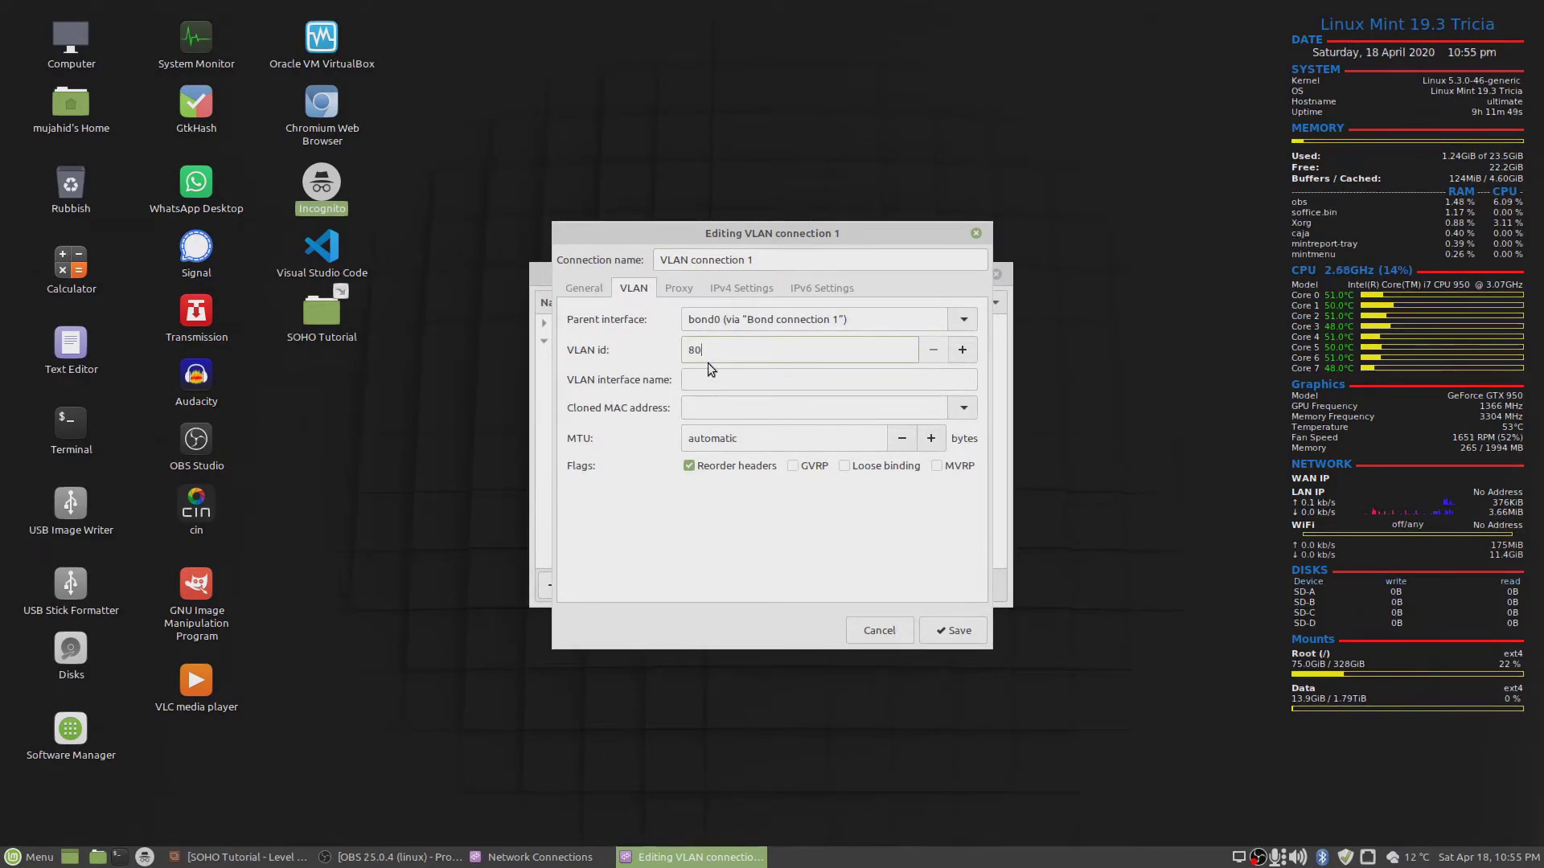
{"action": "left_click", "coordinate": [715, 382]}
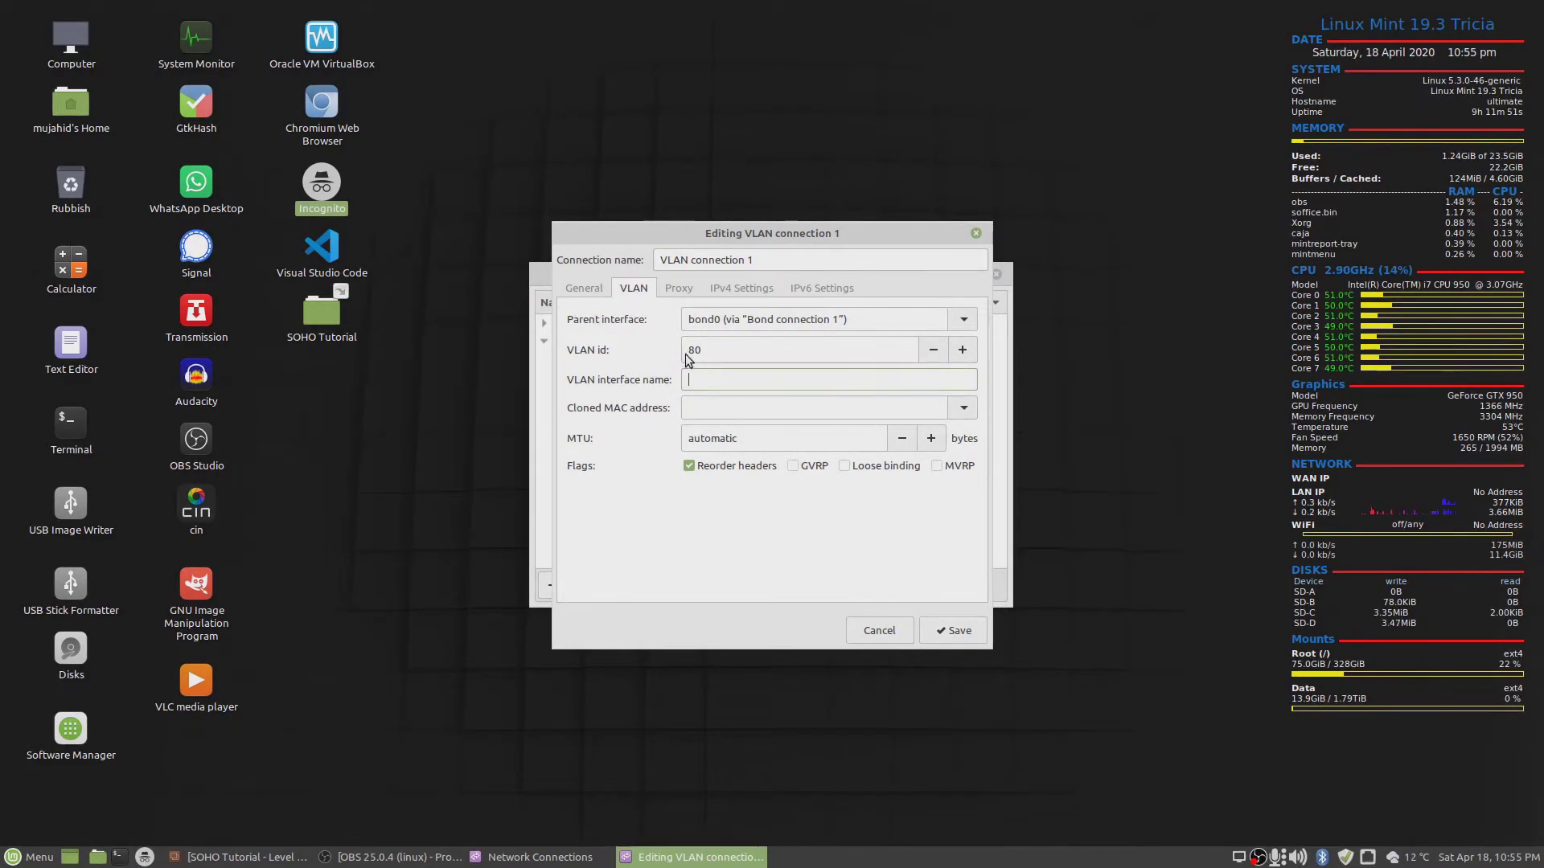
{"action": "type", "text": "LAN"}
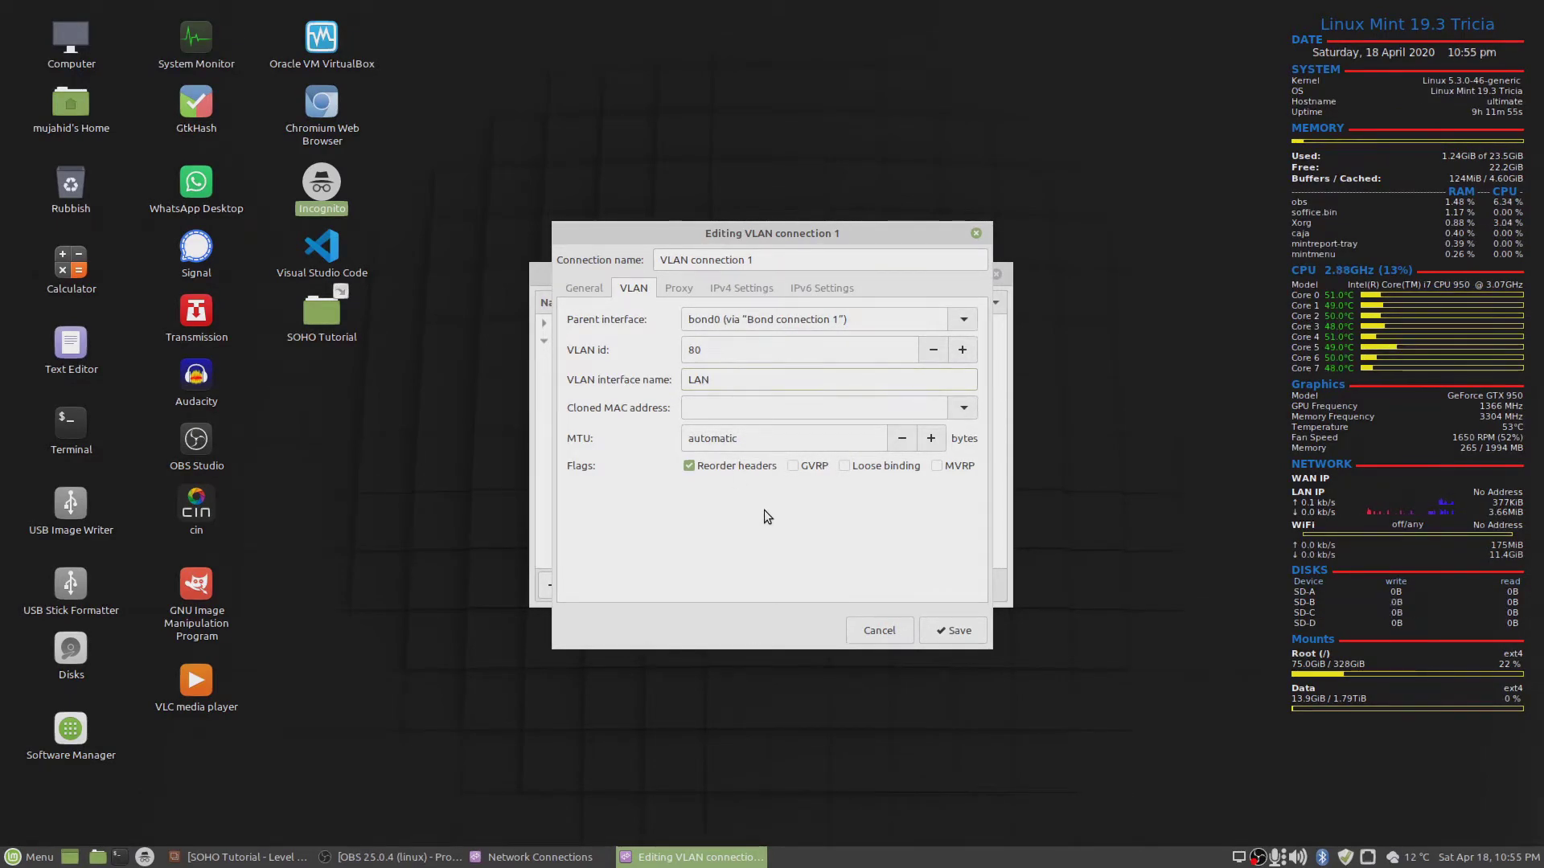
Review the General and IPv4 settings, then save VLAN connection 1
{"action": "left_click", "coordinate": [580, 286]}
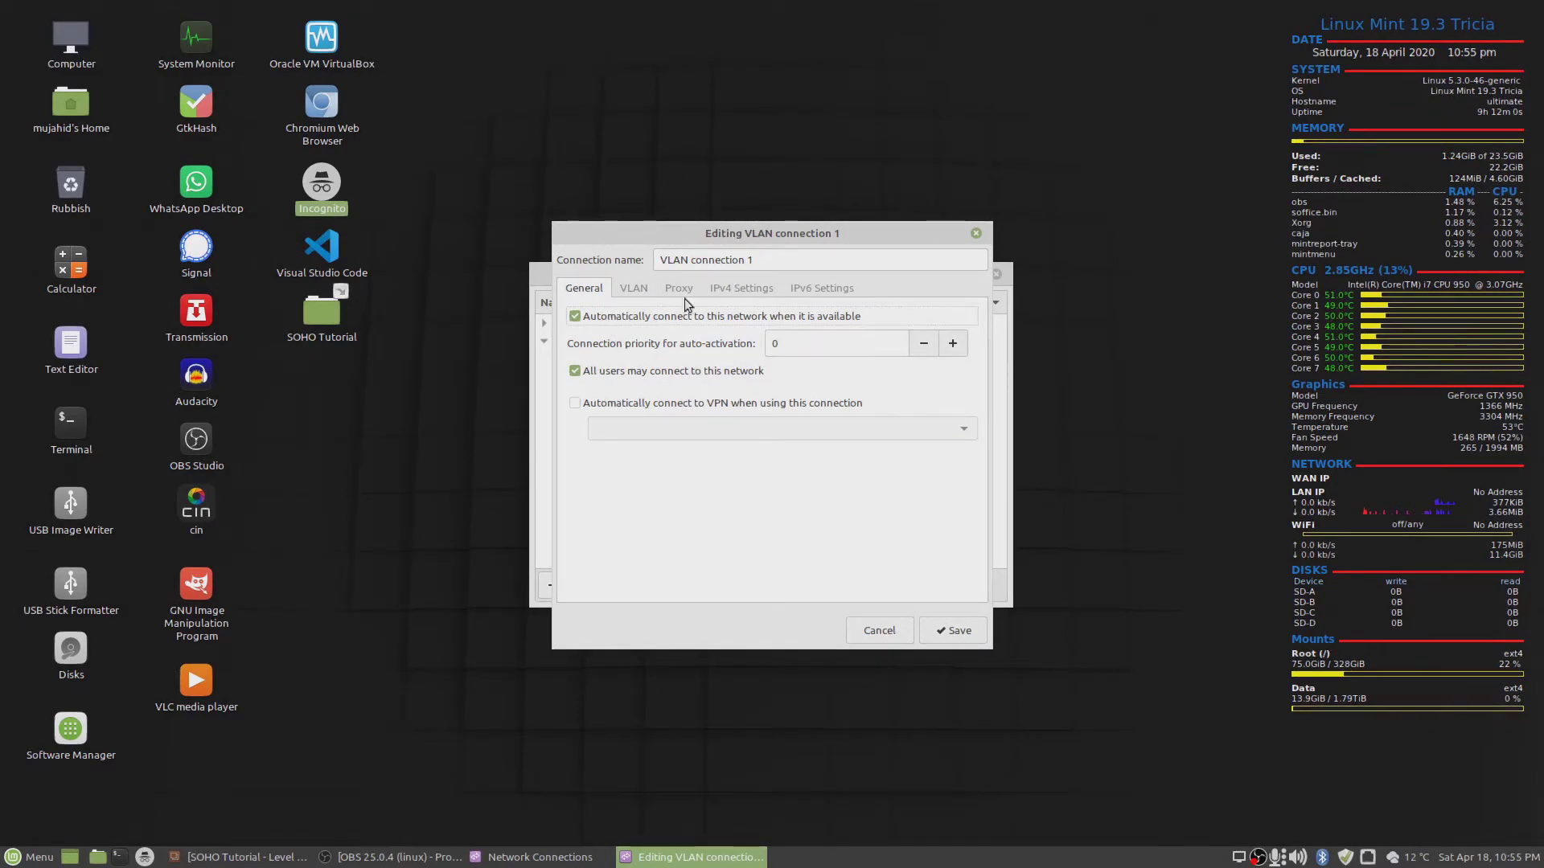
{"action": "left_click", "coordinate": [741, 289]}
{"action": "left_click", "coordinate": [636, 288]}
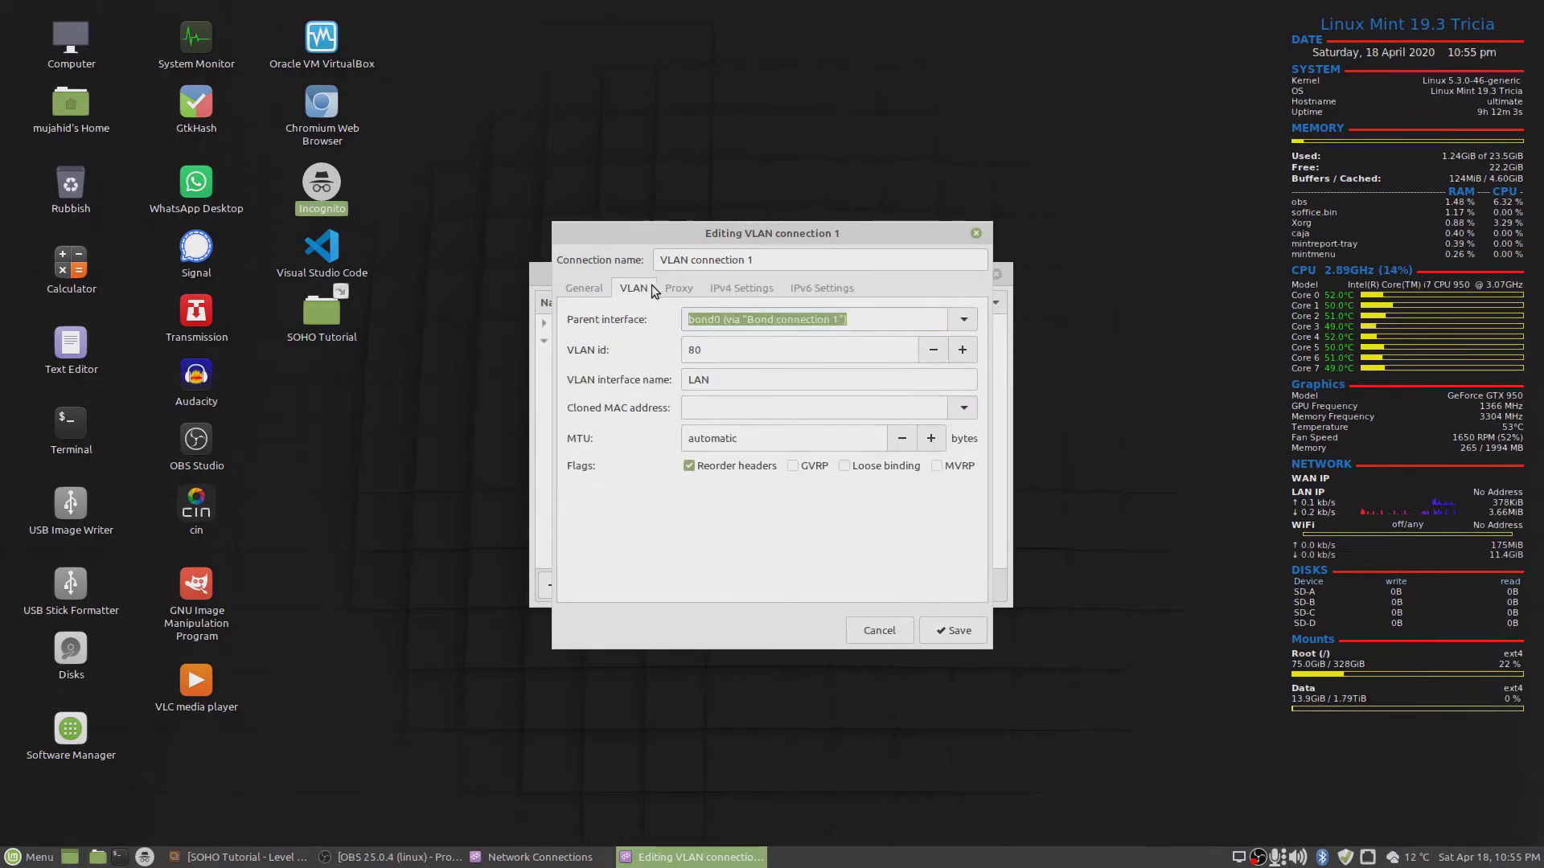
{"action": "left_click", "coordinate": [955, 631]}
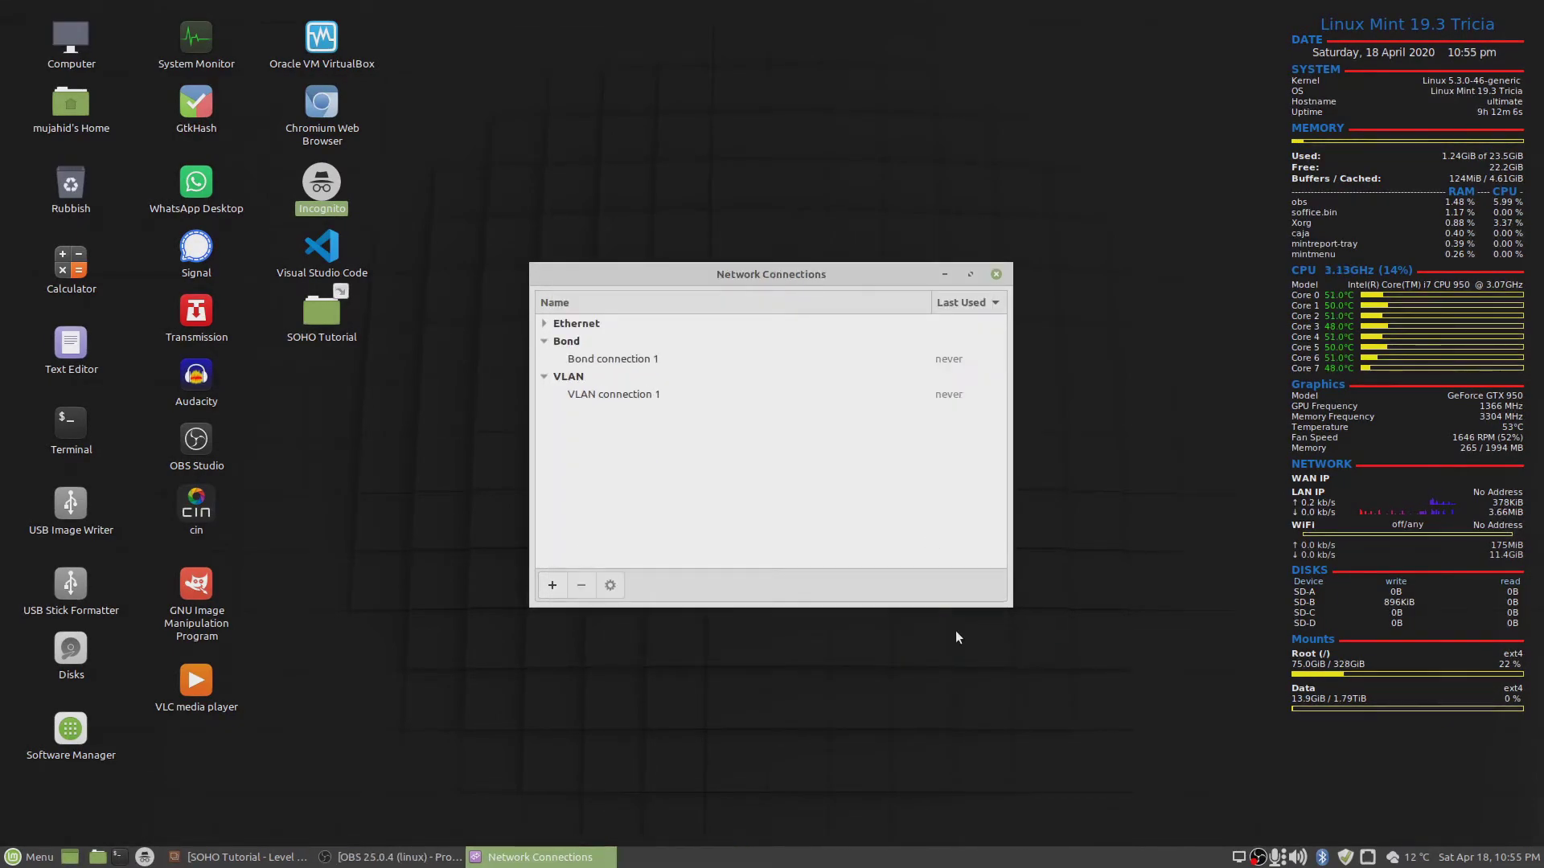
Close Network Connections and toggle Enable Networking off and back on from the tray applet
{"action": "left_click", "coordinate": [996, 276]}
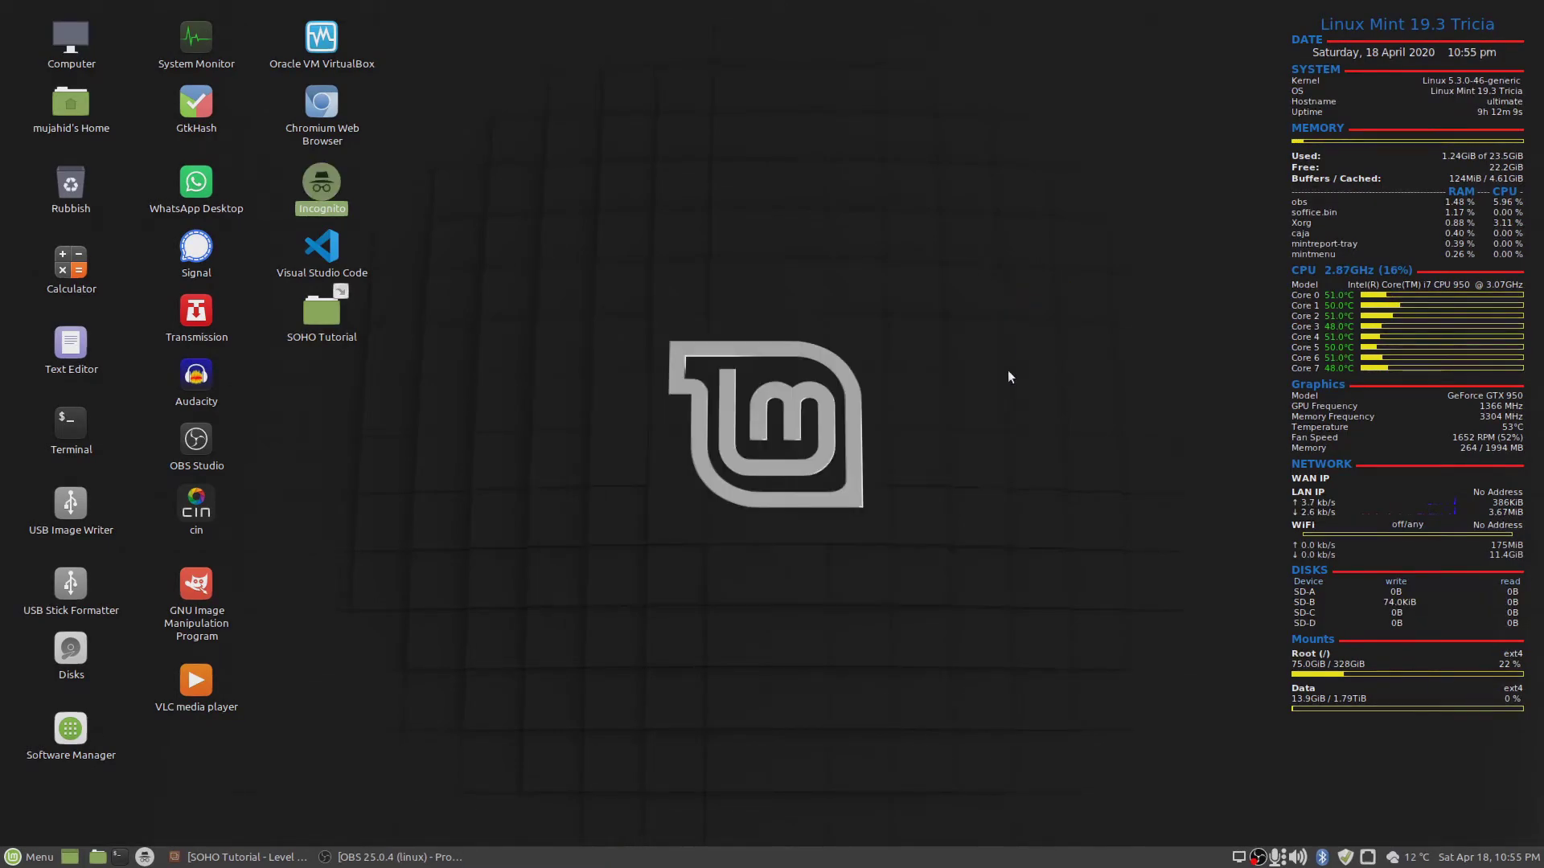
{"action": "left_click", "coordinate": [1393, 857]}
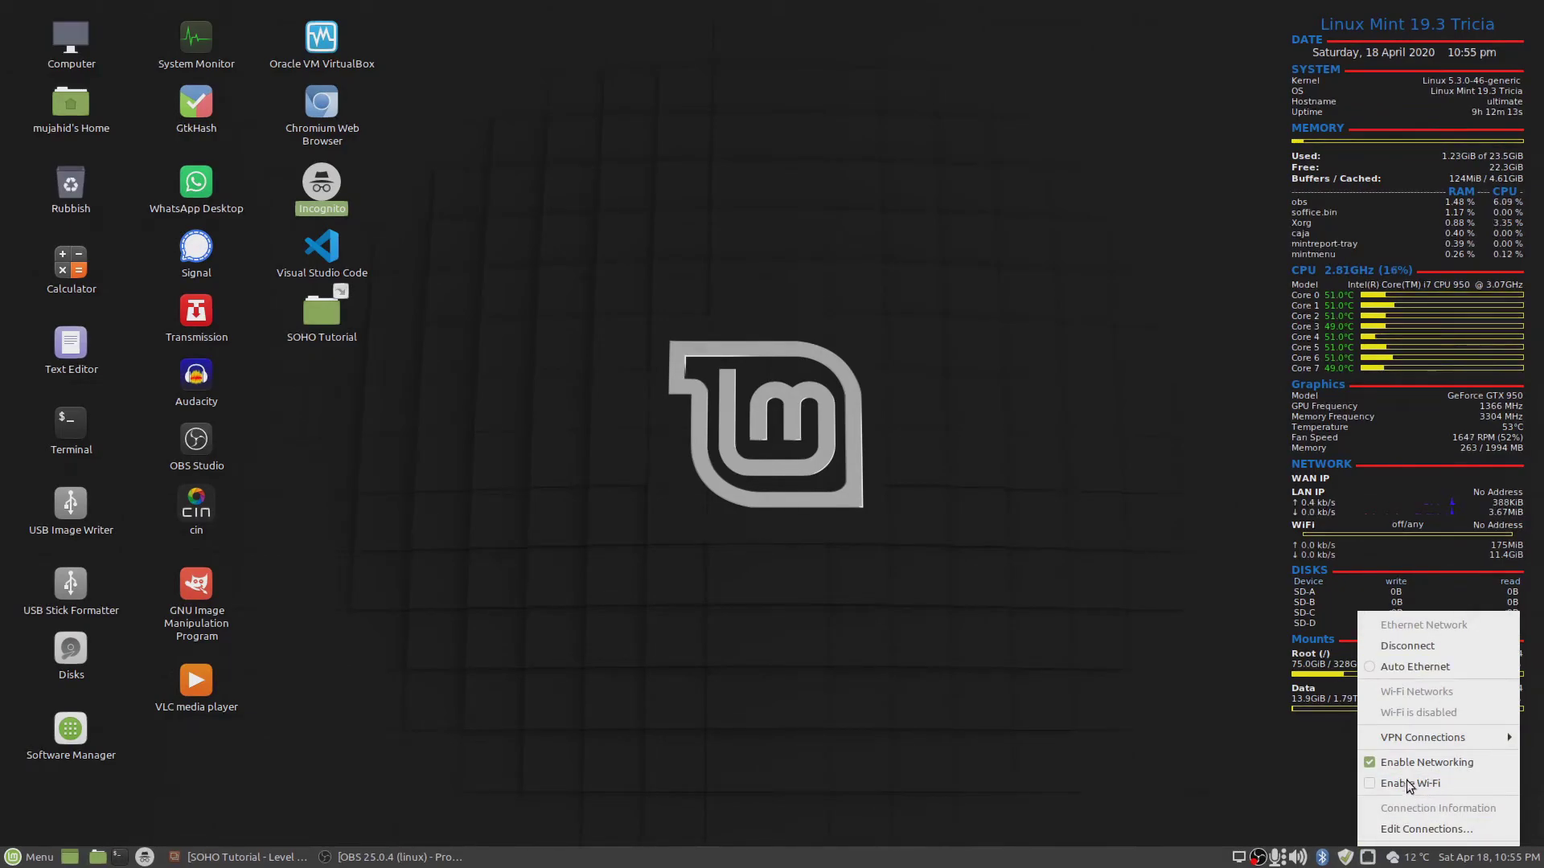
{"action": "left_click", "coordinate": [1423, 763]}
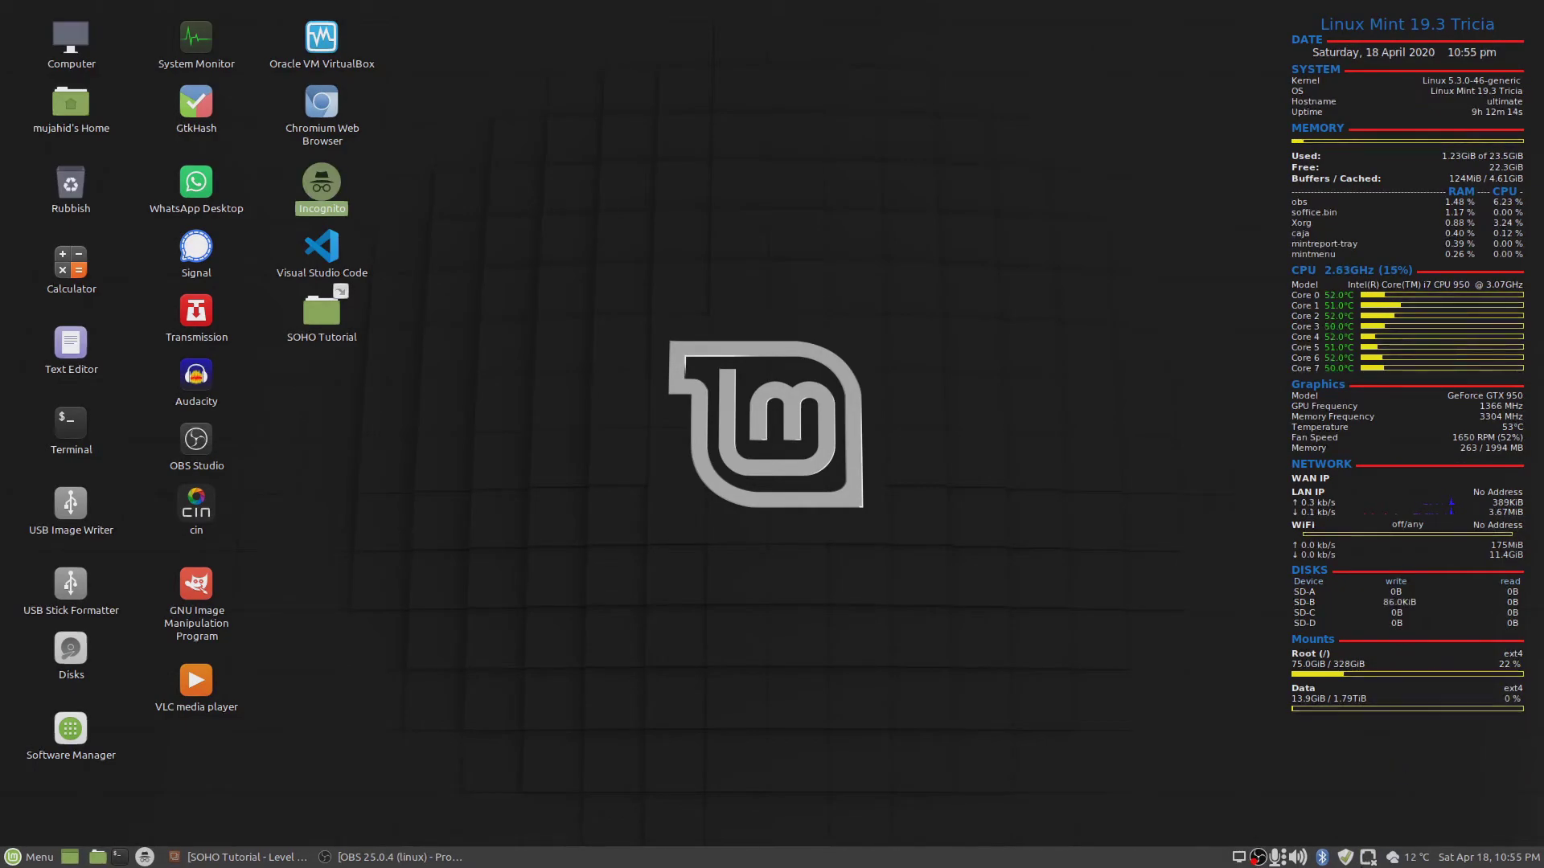
{"action": "left_click", "coordinate": [1368, 858]}
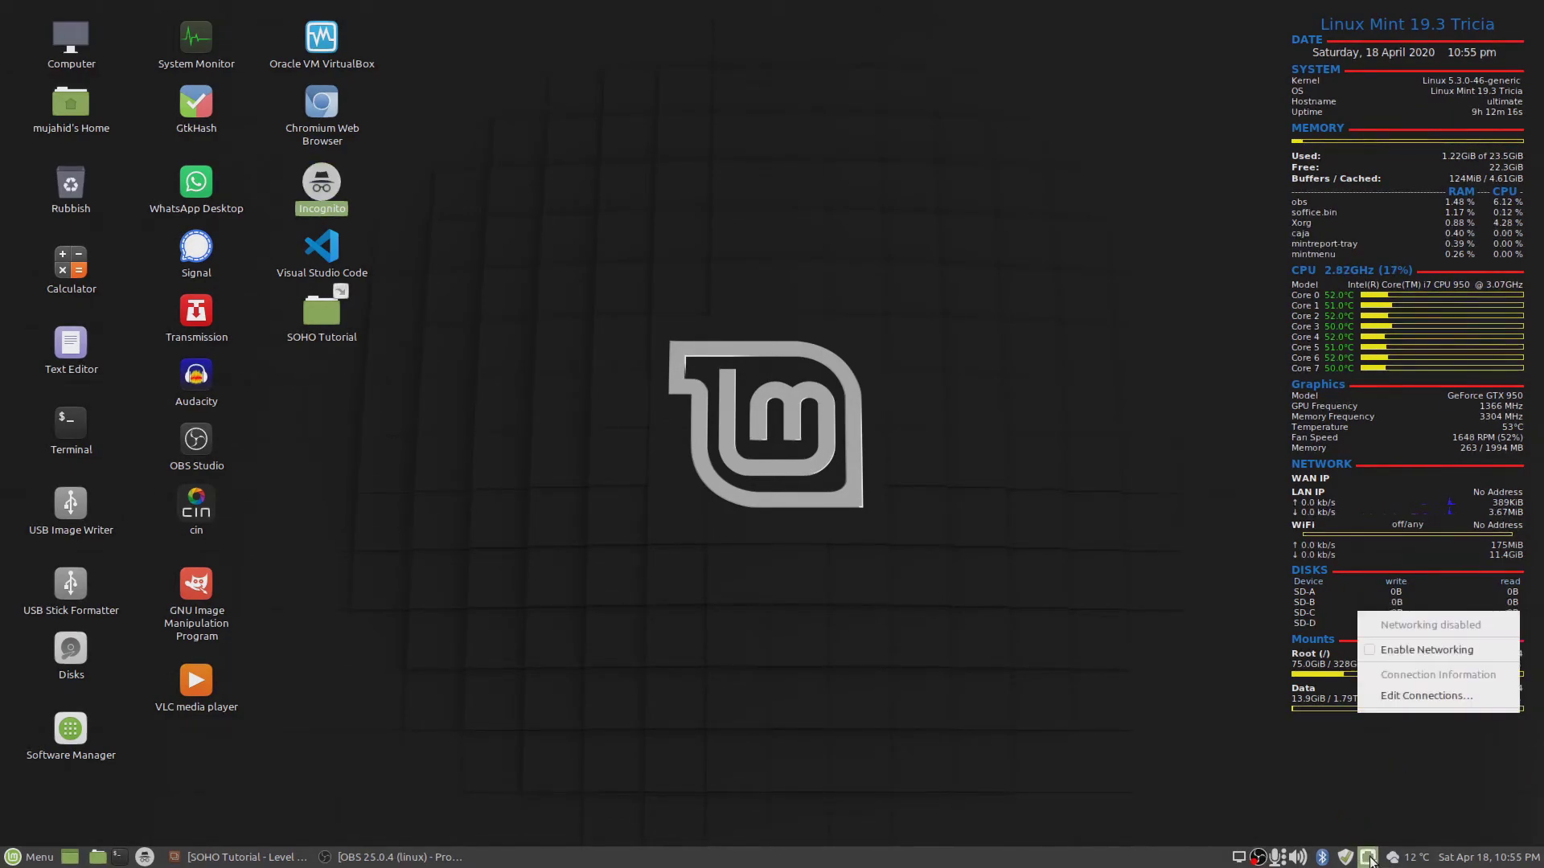
{"action": "left_click", "coordinate": [1401, 649]}
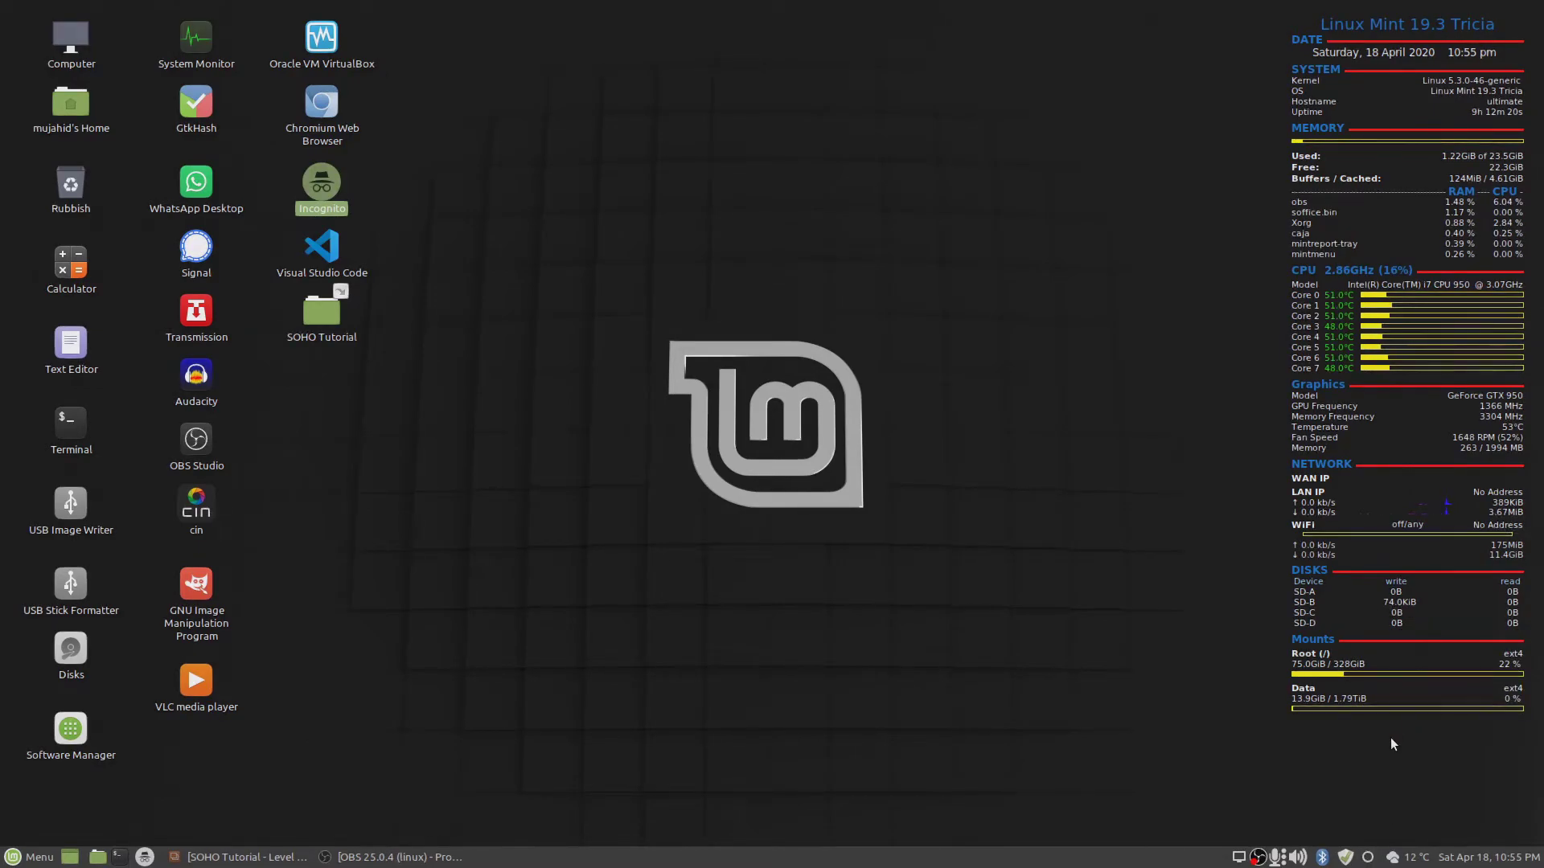
Check the network menu once more, then launch a terminal window
{"action": "left_click", "coordinate": [1366, 857]}
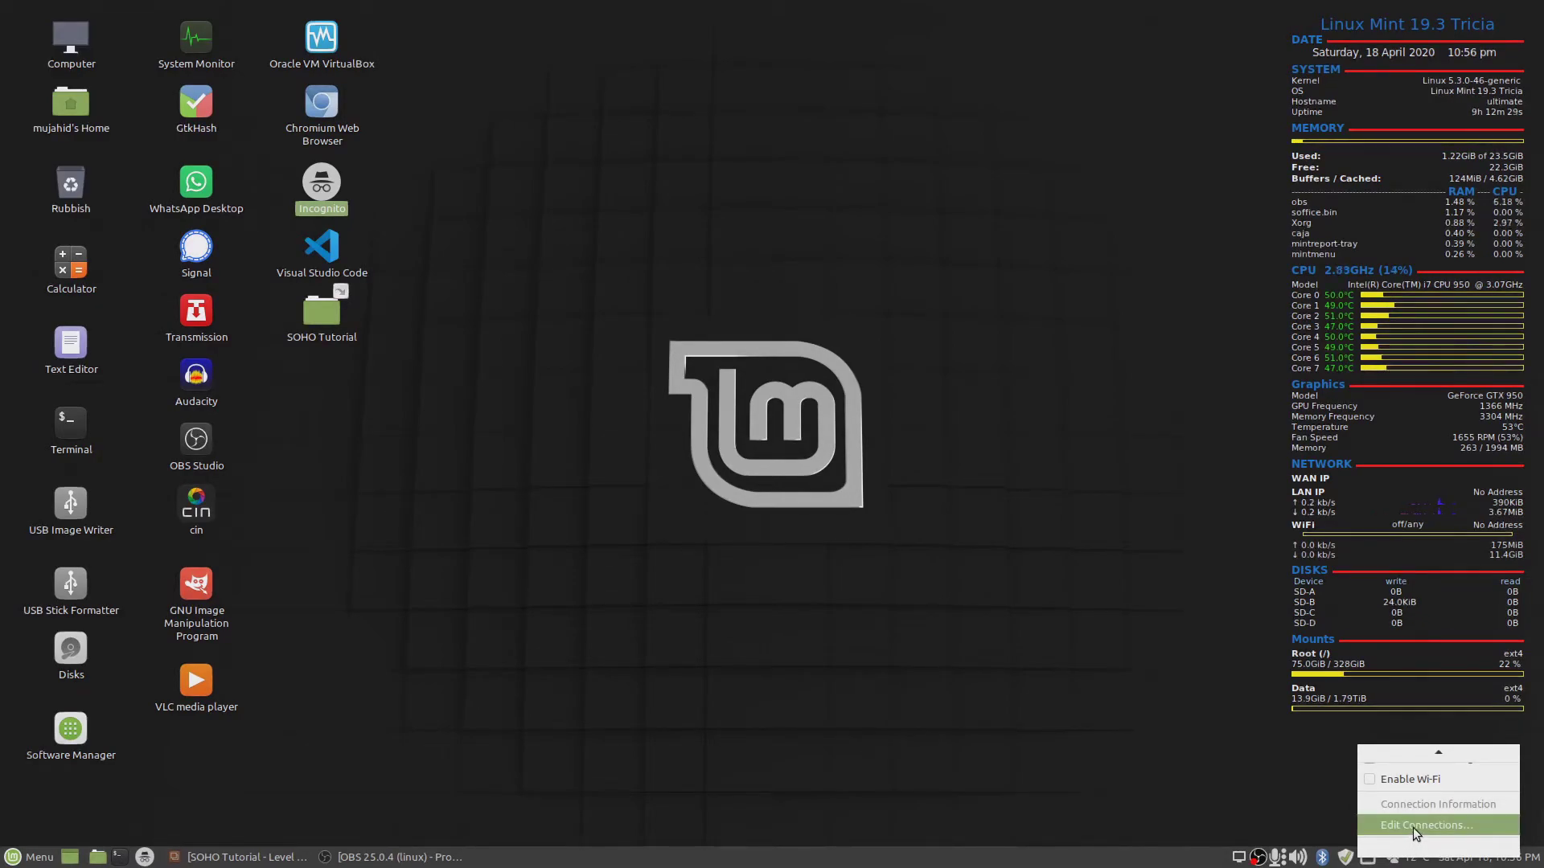
{"action": "left_click", "coordinate": [1412, 828]}
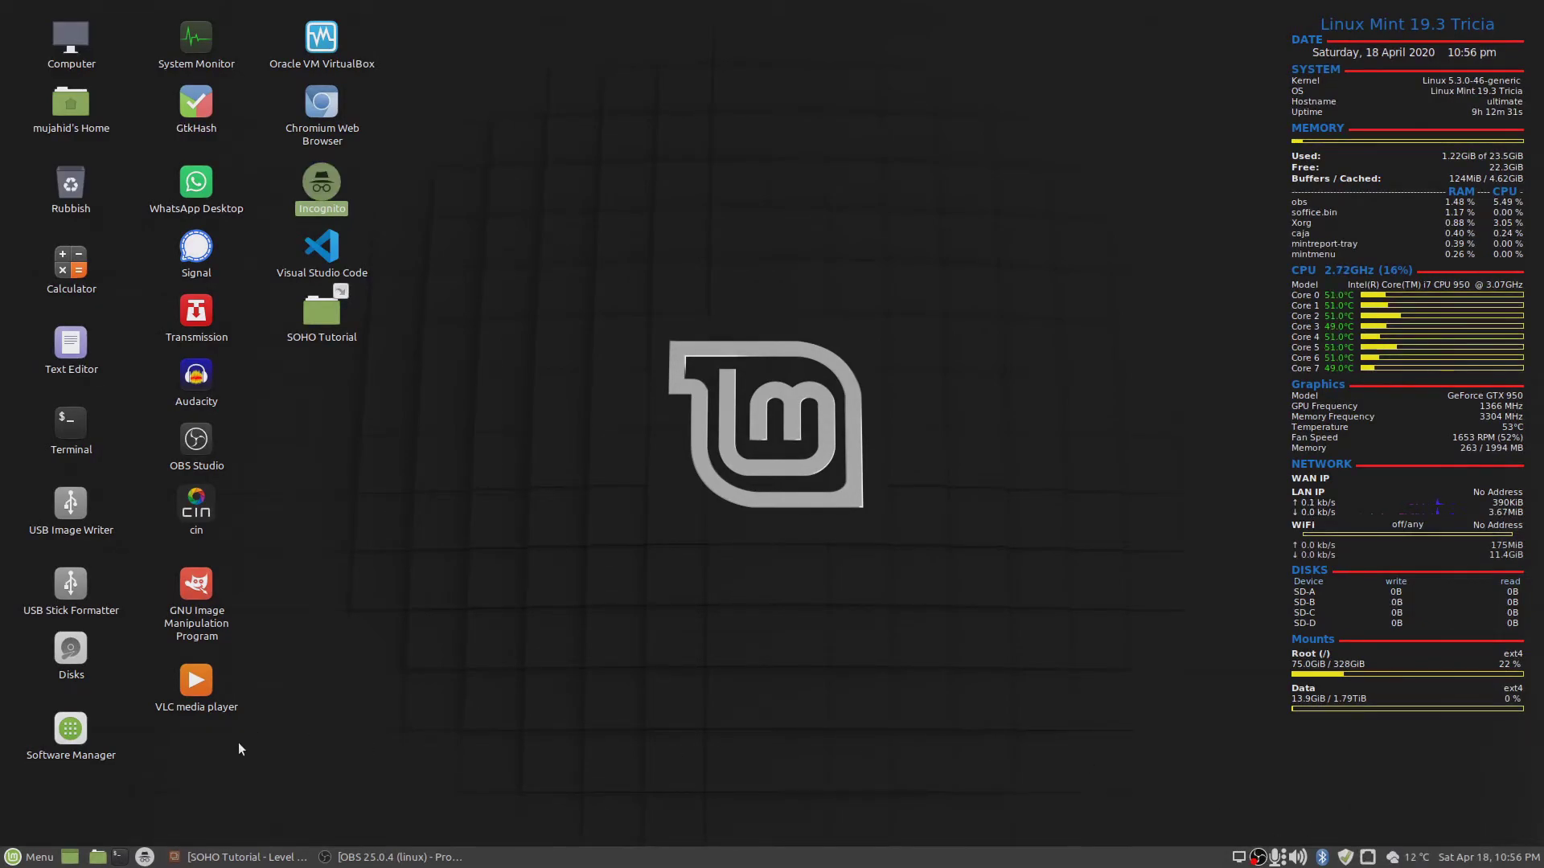
{"action": "left_click", "coordinate": [118, 856]}
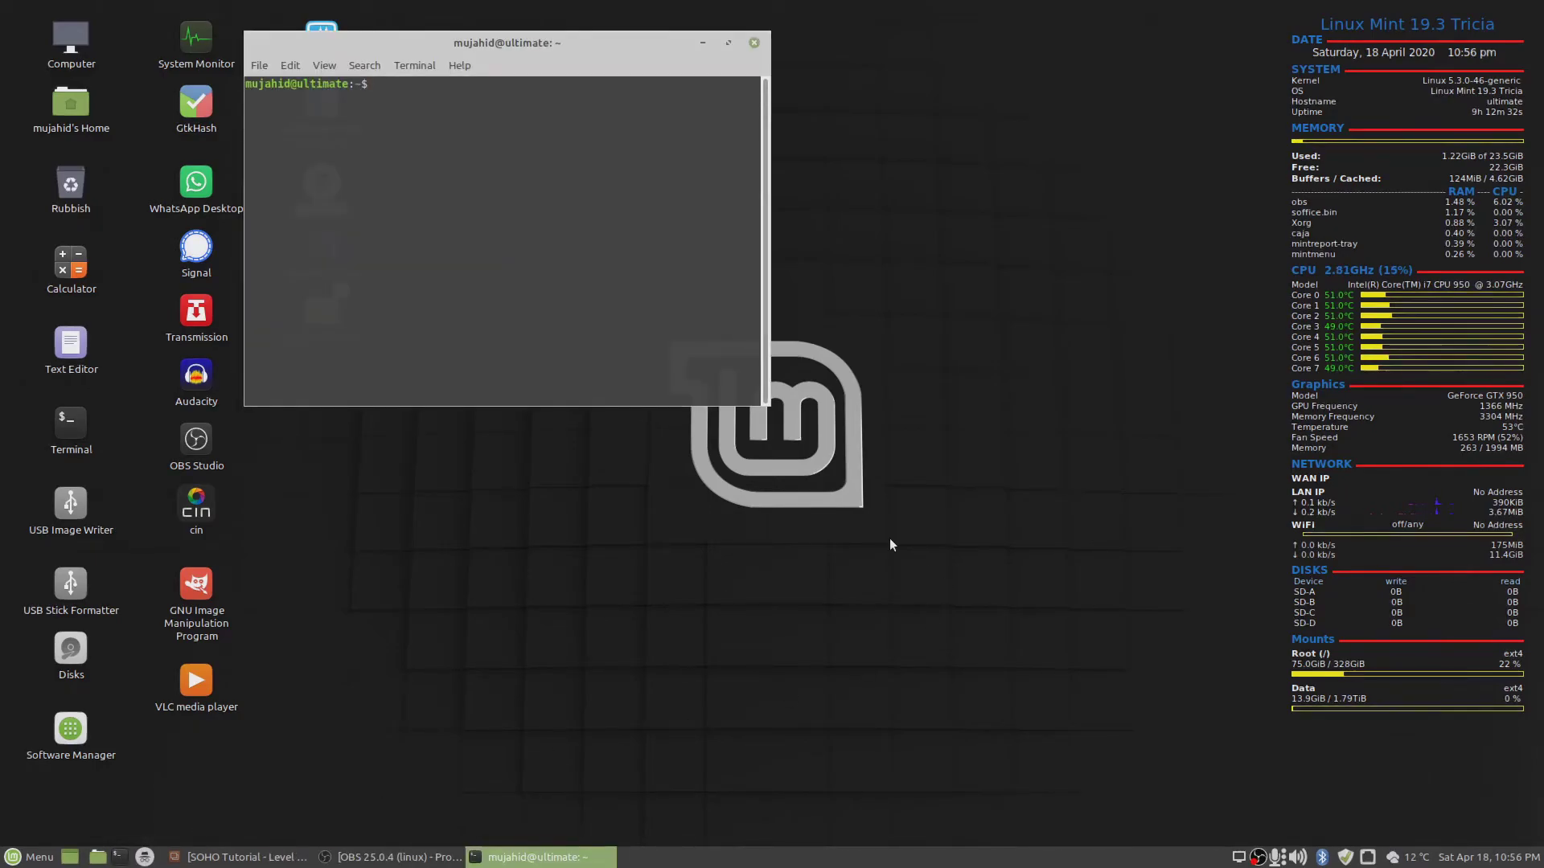
{"action": "type", "text": "ip "}
{"action": "type", "text": "addr"}
Run ip addr to list bond0, enp8s0 and LAN@bond0, then close the terminal and reopen the network menu
{"action": "key", "text": "Return"}
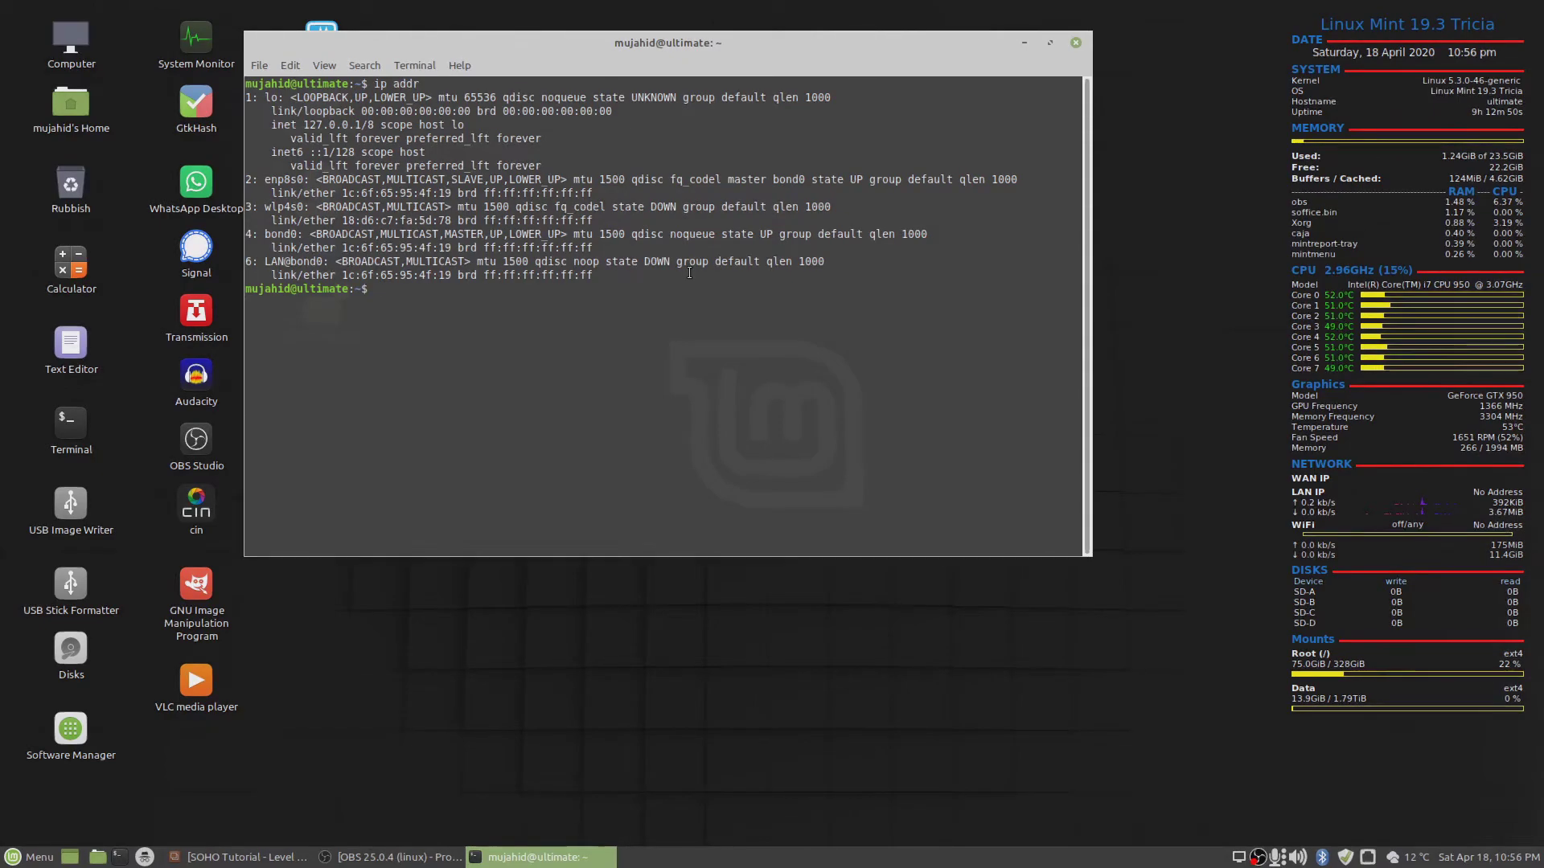
{"action": "left_click", "coordinate": [1075, 43]}
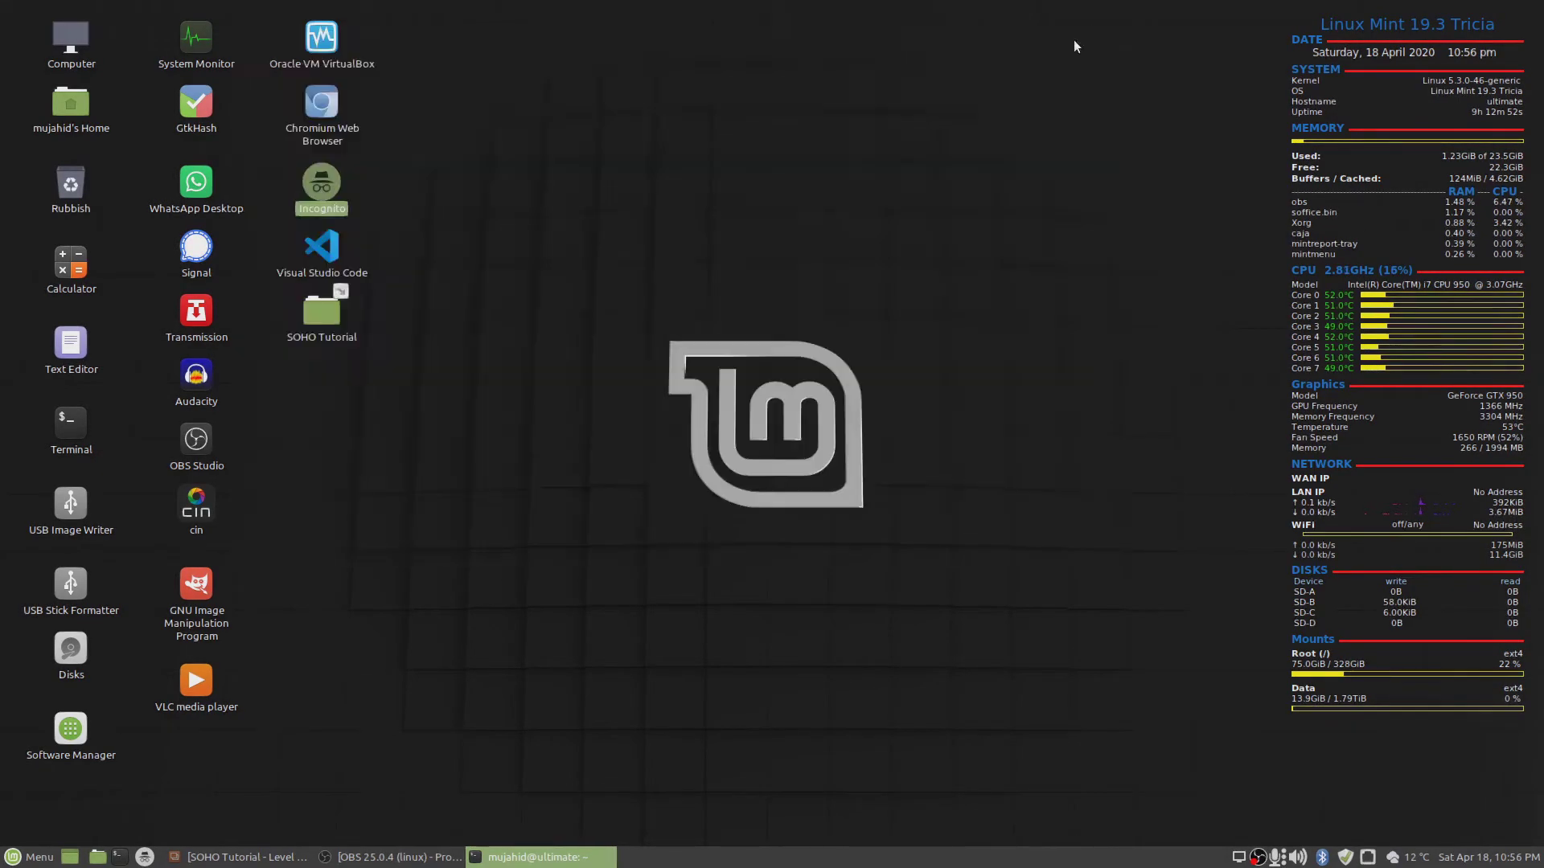
{"action": "left_click", "coordinate": [1391, 856]}
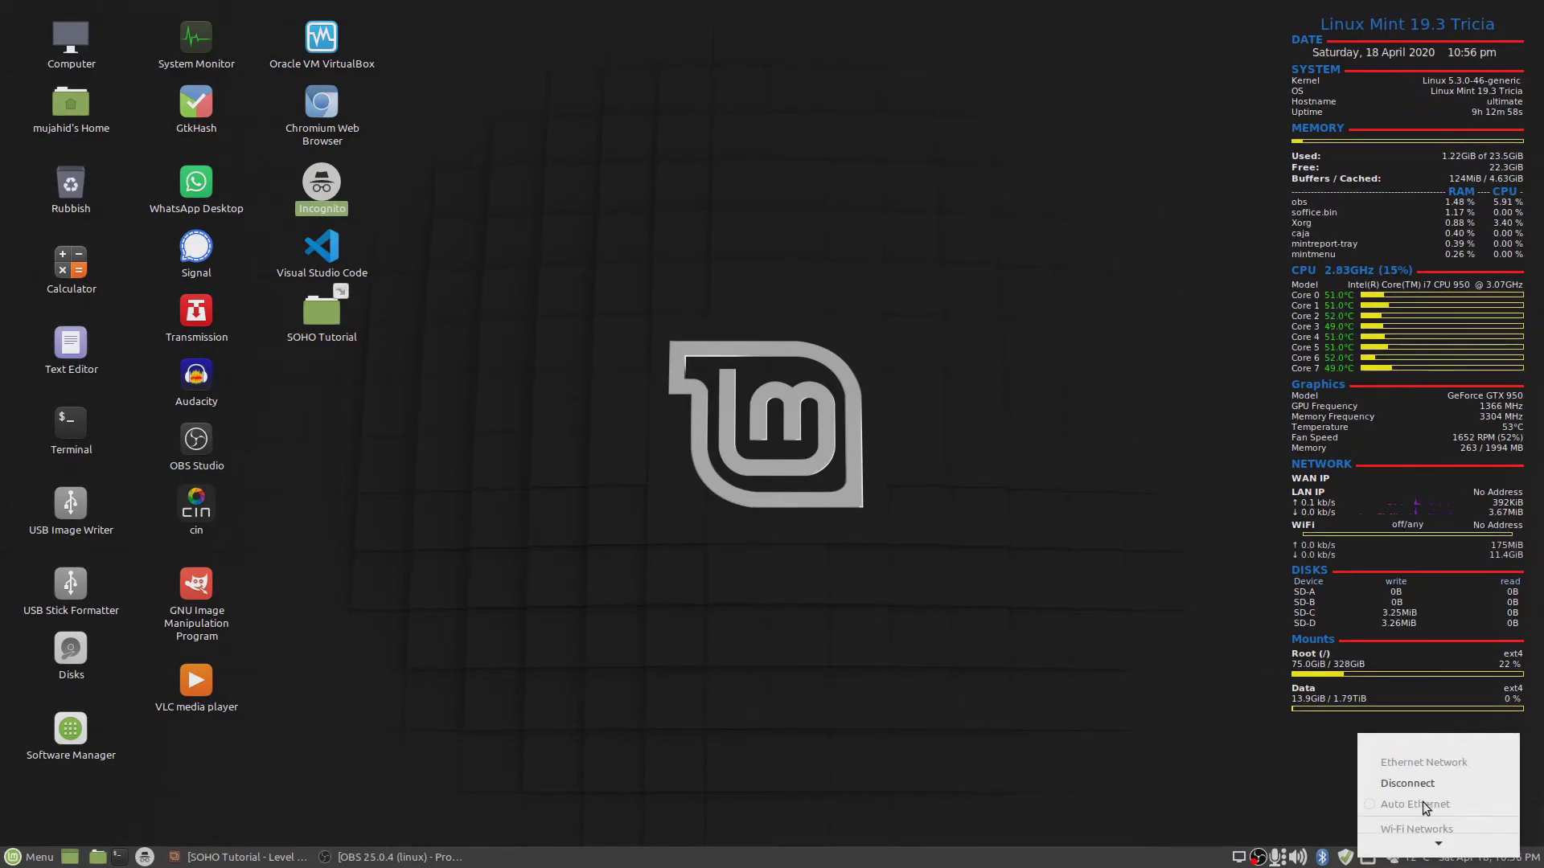
Disconnect the wired connection, then toggle Enable Networking off and on again
{"action": "left_click", "coordinate": [1429, 787]}
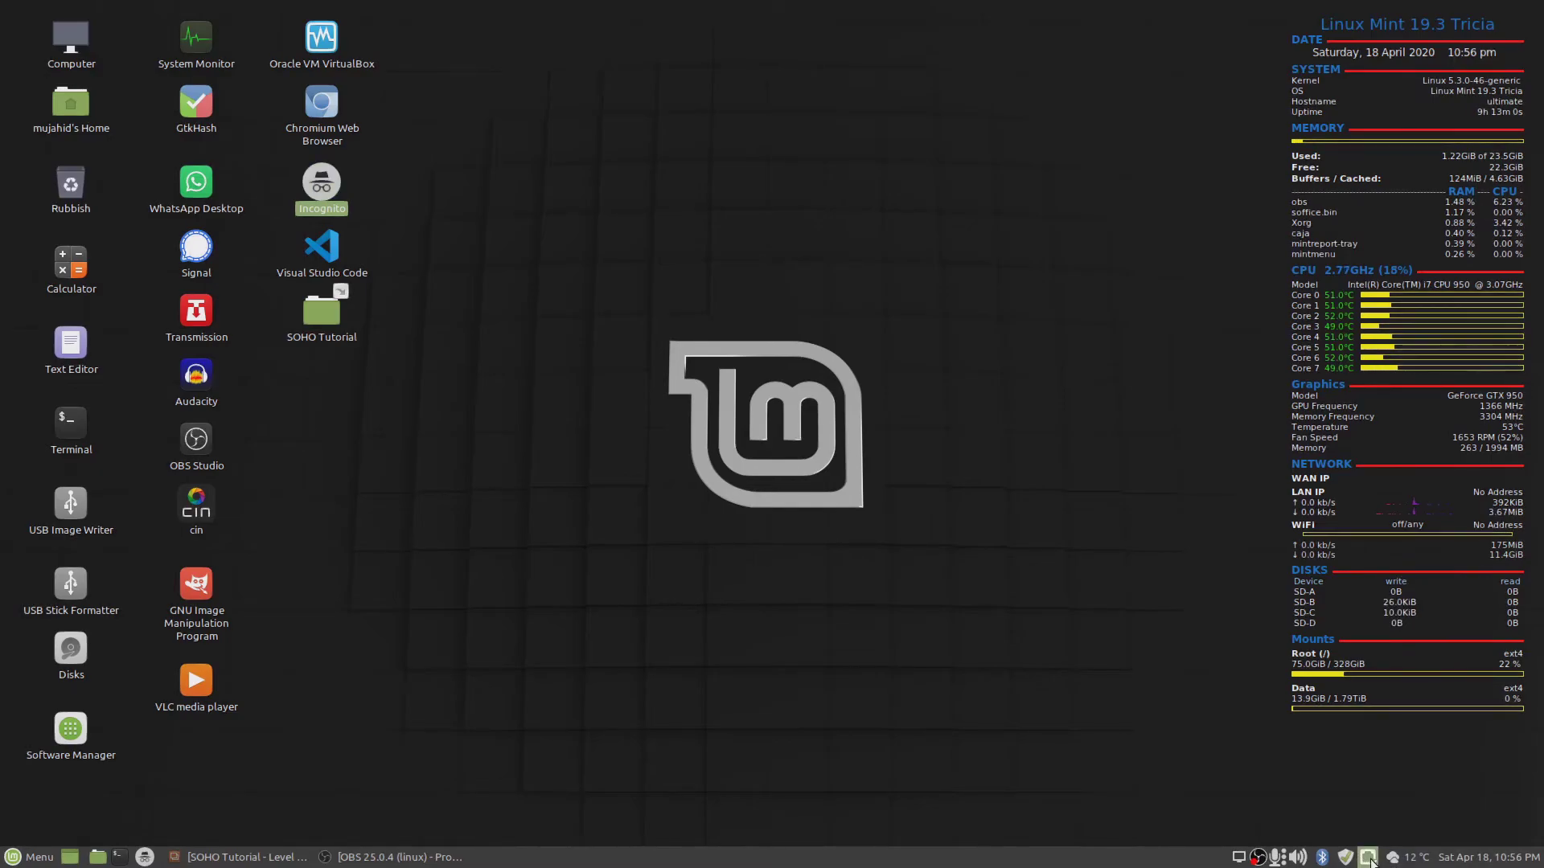
{"action": "left_click", "coordinate": [1369, 857]}
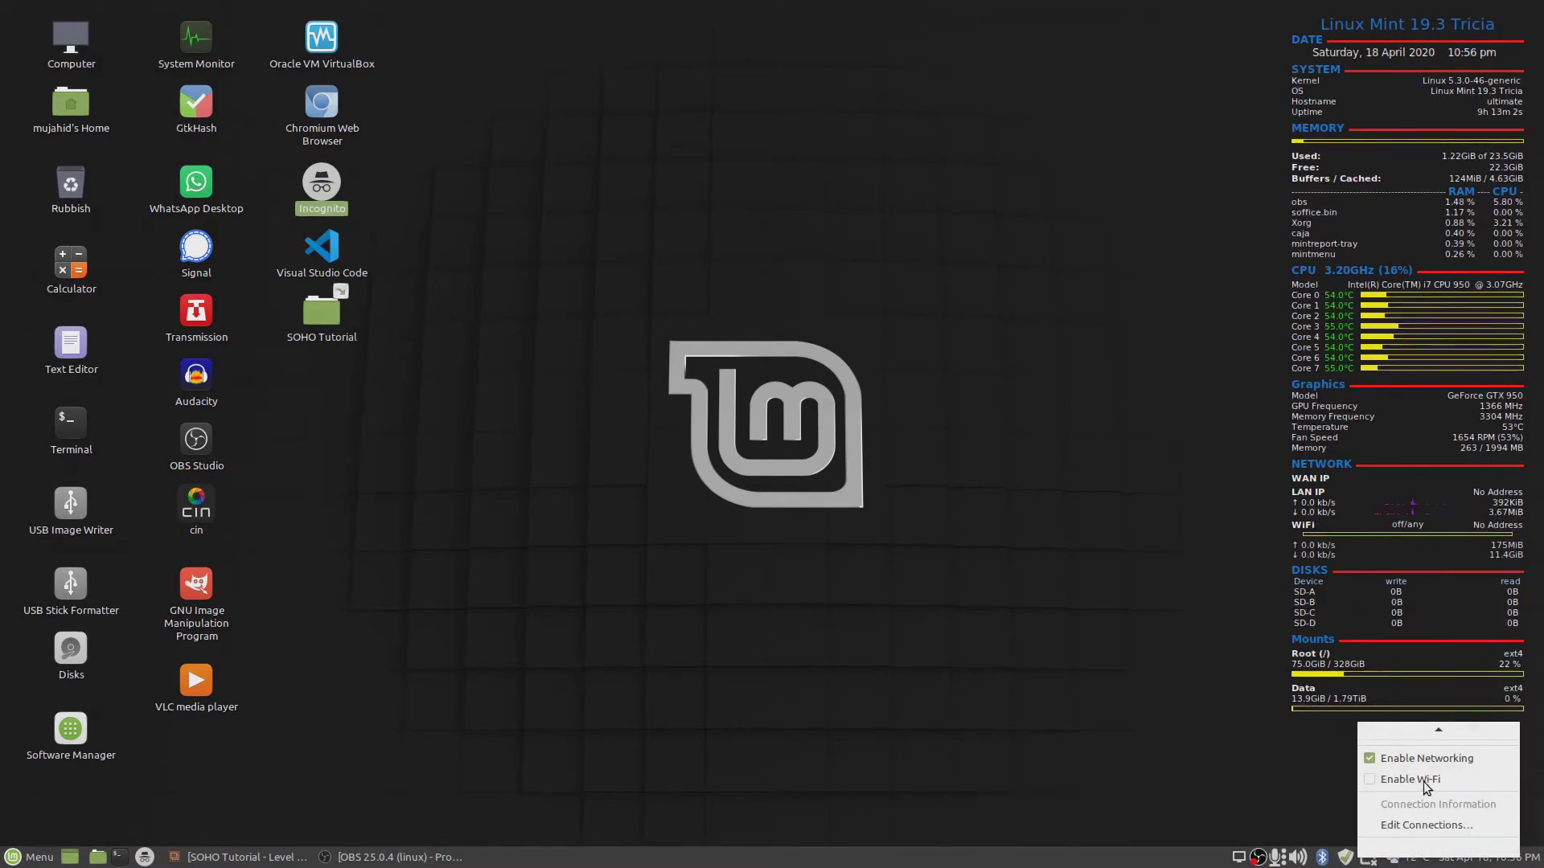
{"action": "left_click", "coordinate": [1372, 767]}
{"action": "left_click", "coordinate": [1367, 857]}
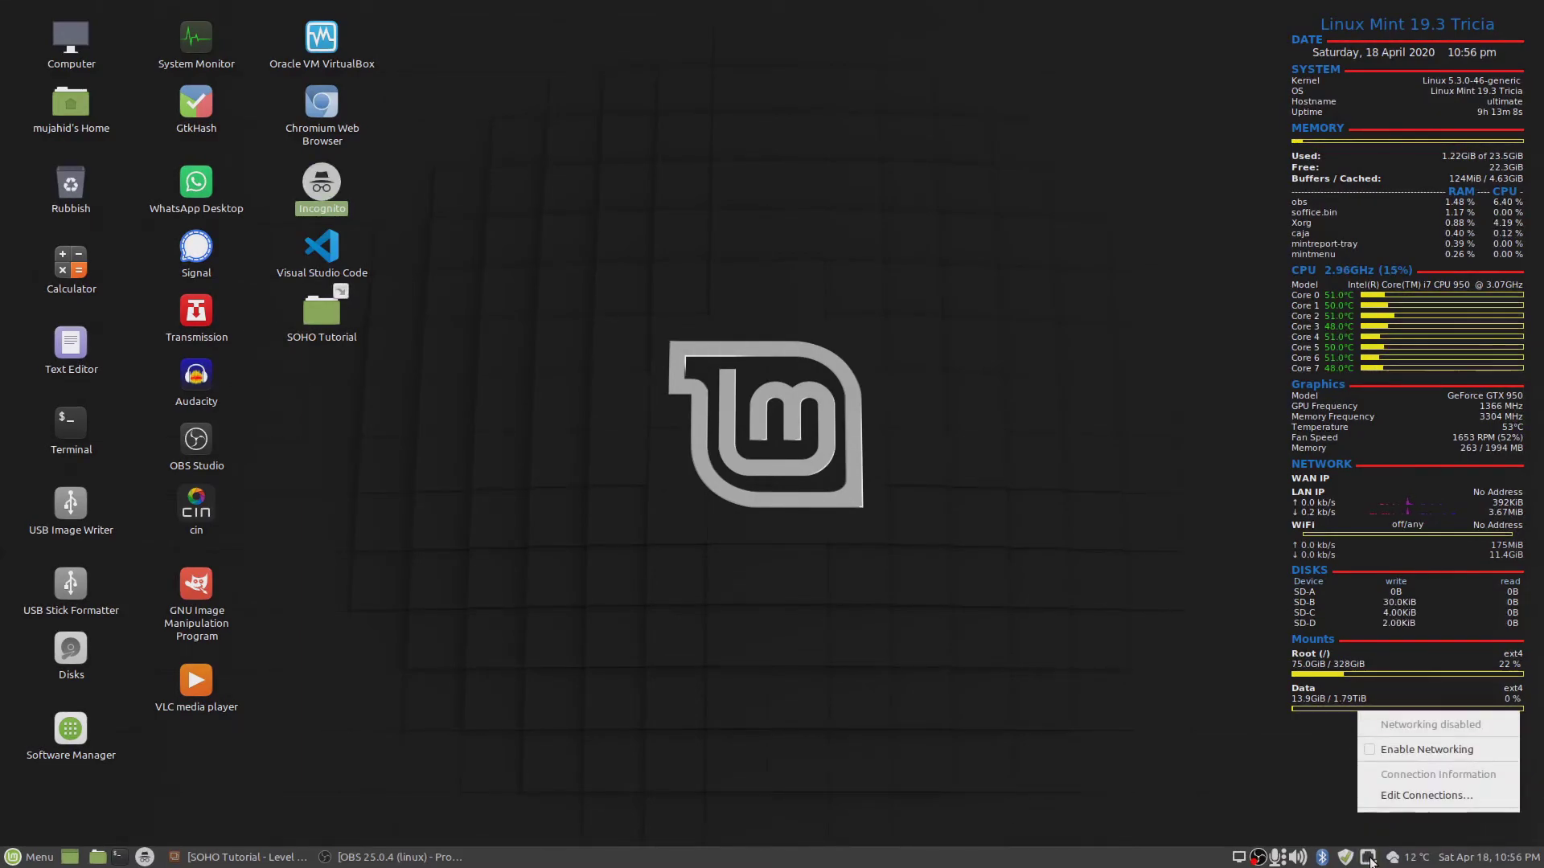
{"action": "left_click", "coordinate": [1371, 750]}
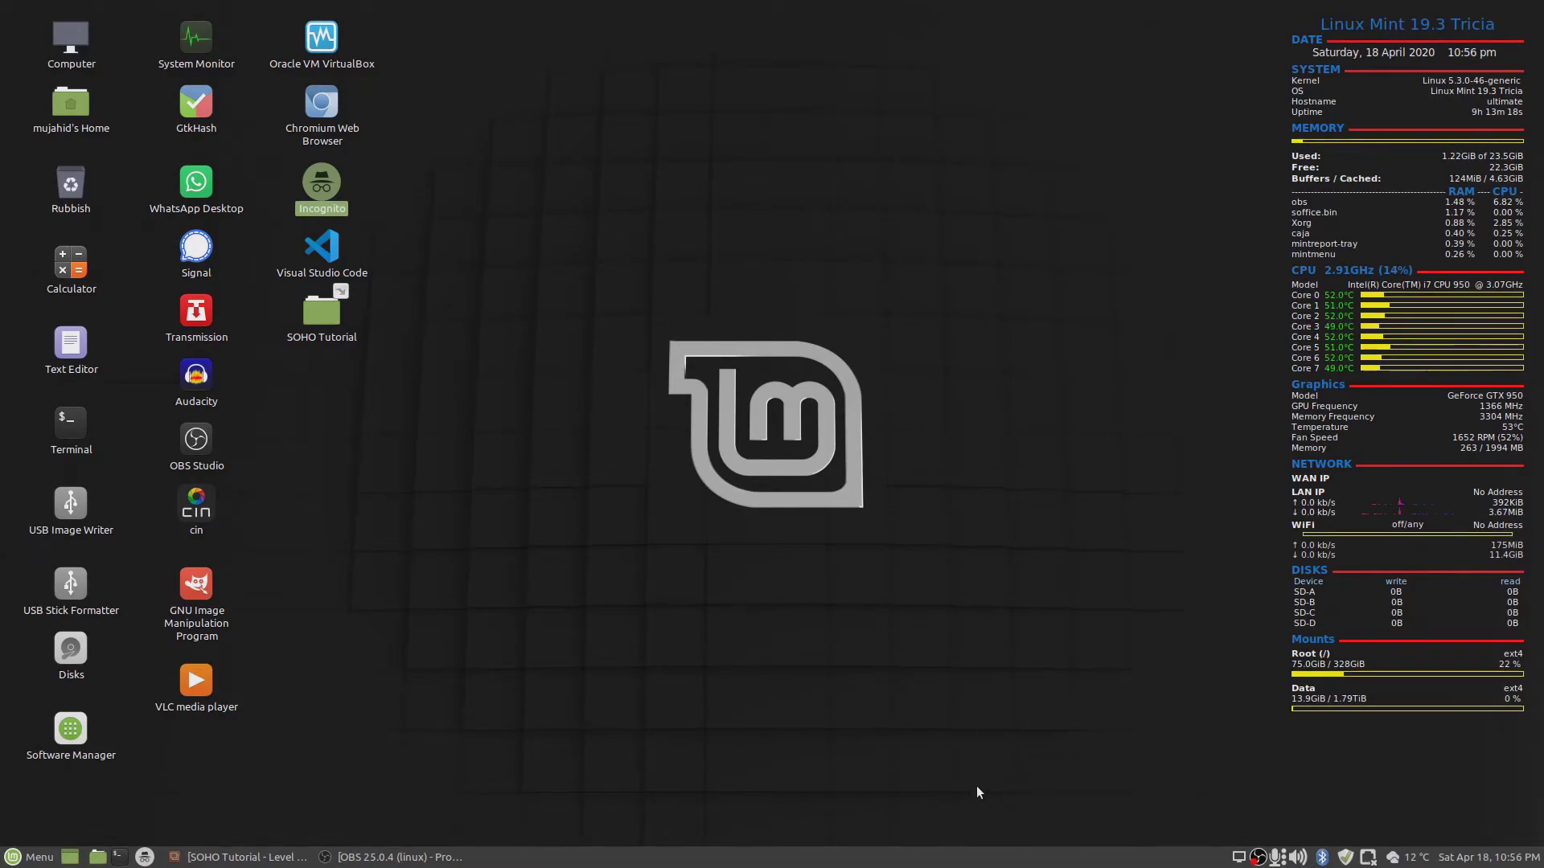
{"action": "left_click", "coordinate": [439, 858]}
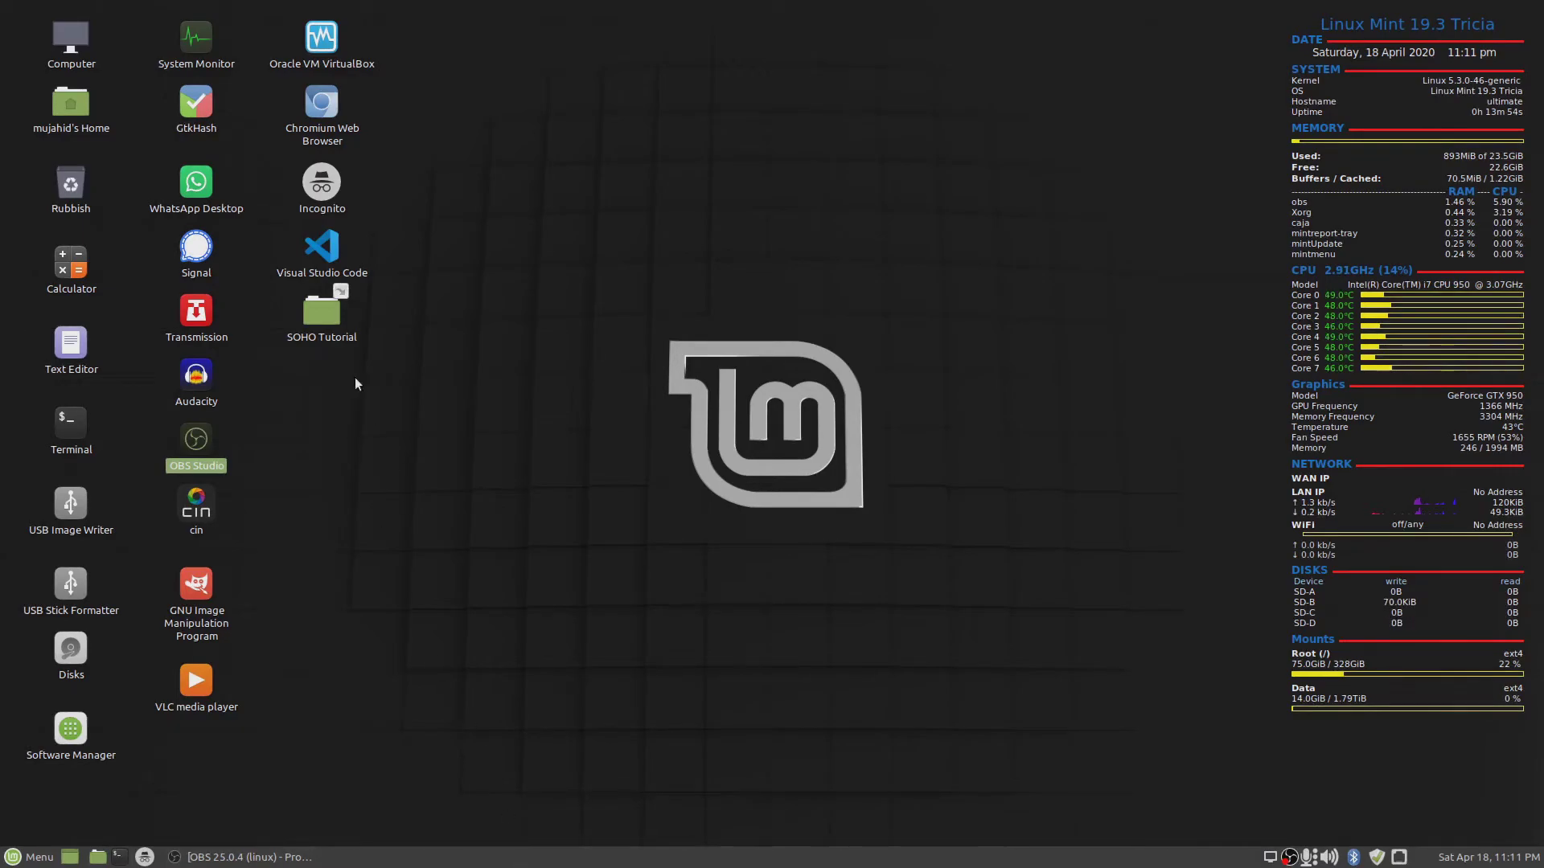
Open a private browser window to 10.45.80.1 and proceed past the certificate warning
{"action": "double_click", "coordinate": [322, 183]}
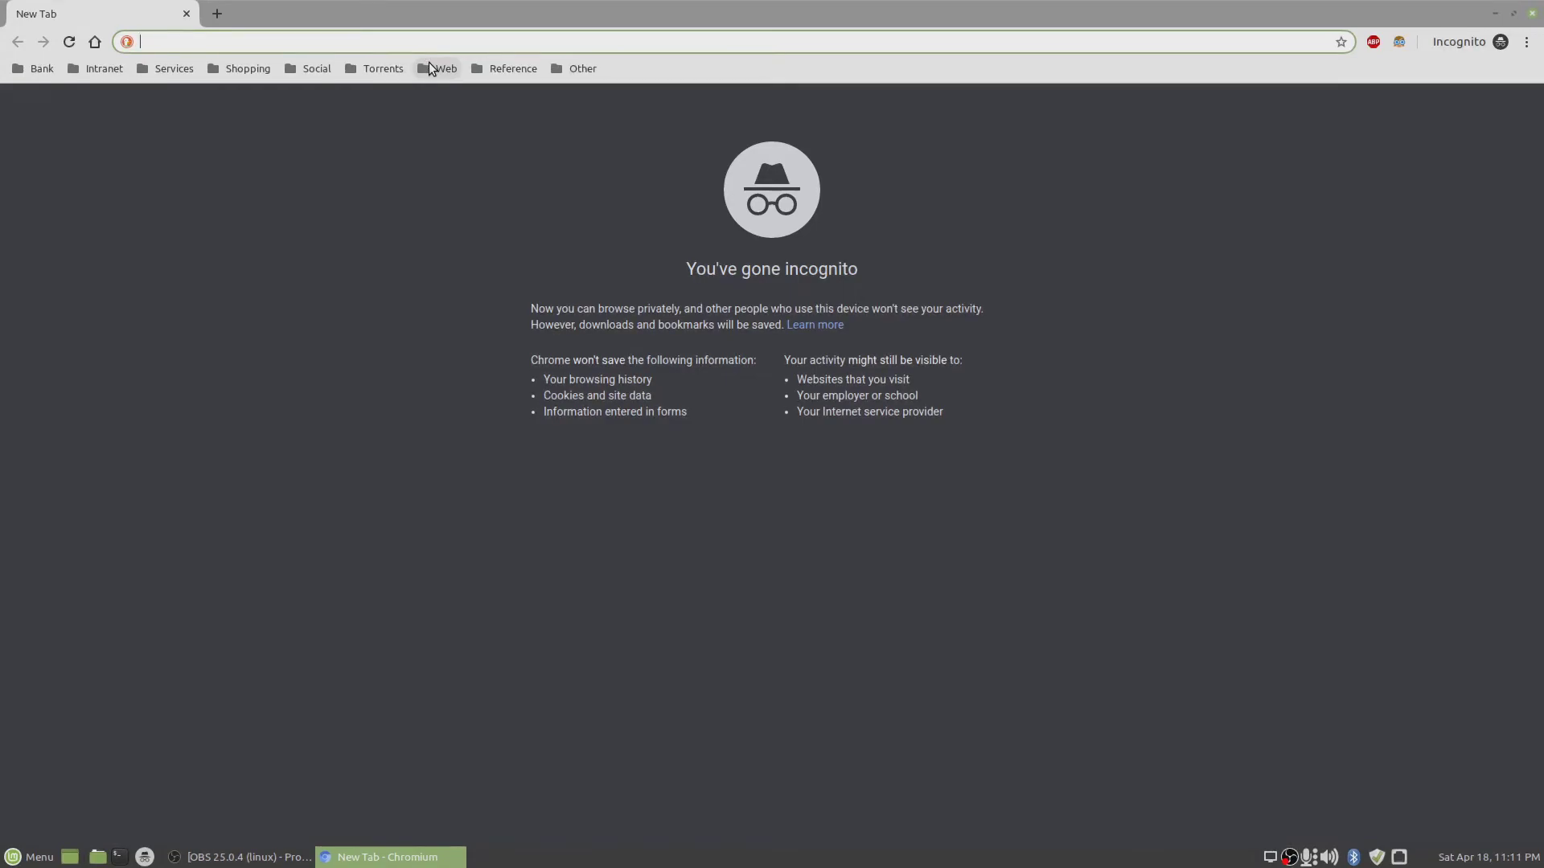
{"action": "type", "text": "1"}
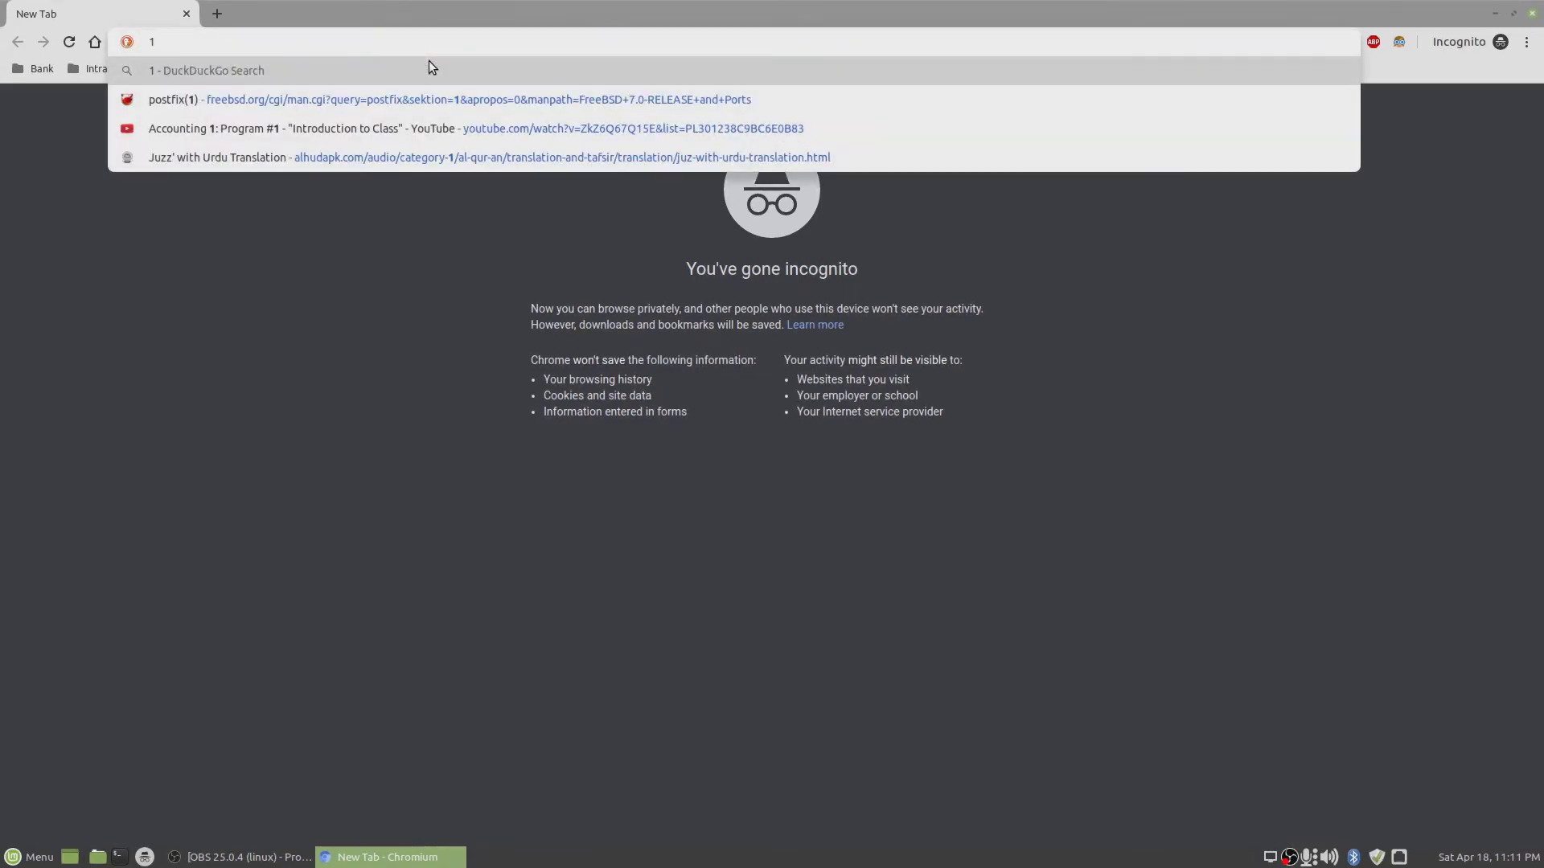
{"action": "type", "text": "0.45.80.1/"}
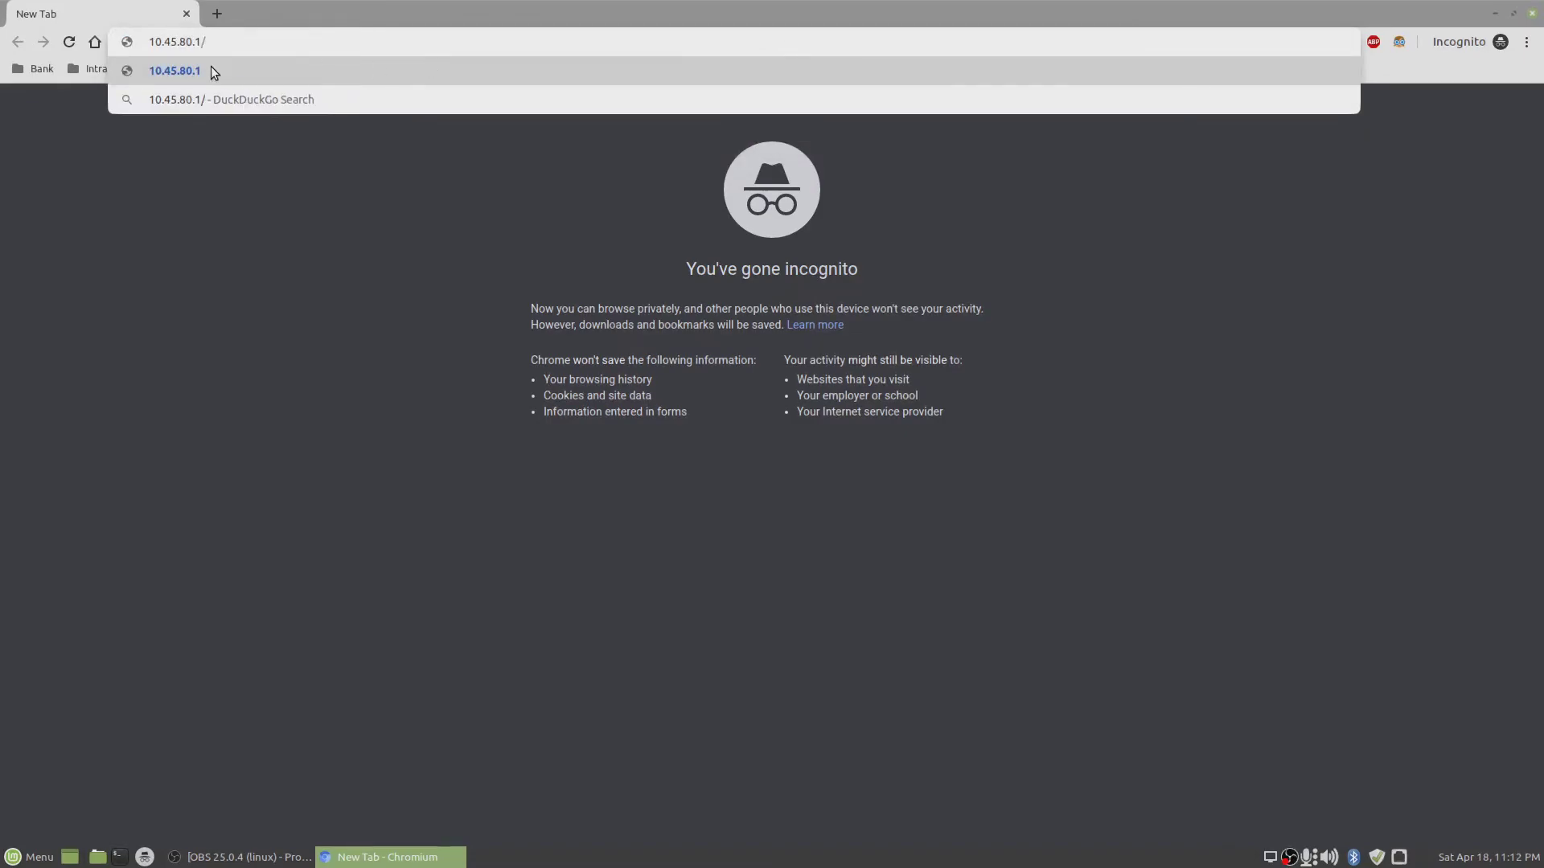
{"action": "key", "text": "Return"}
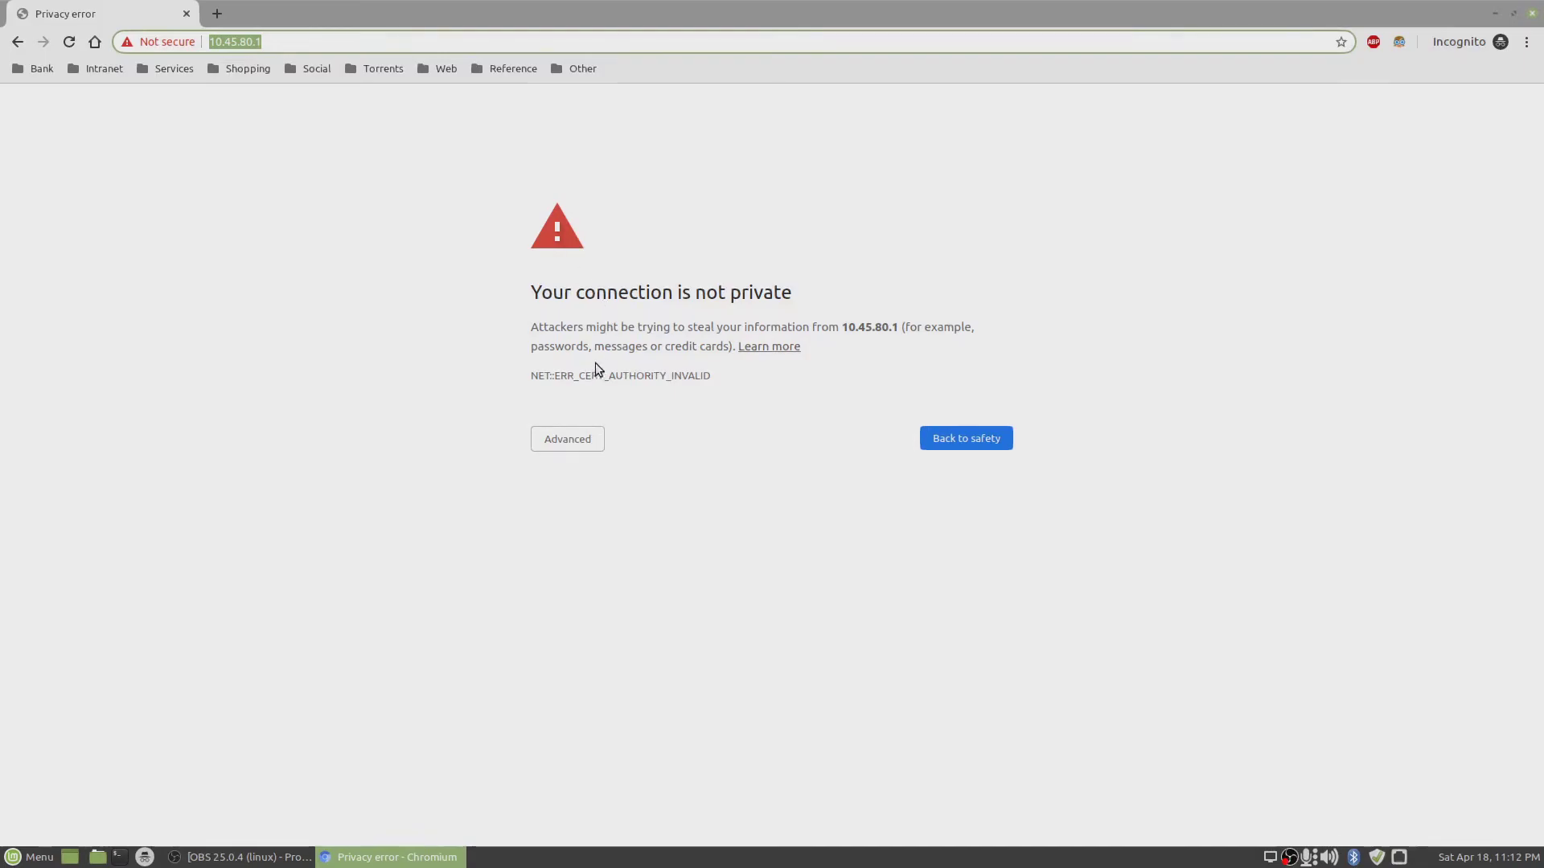
{"action": "left_click", "coordinate": [579, 445]}
{"action": "left_click", "coordinate": [612, 564]}
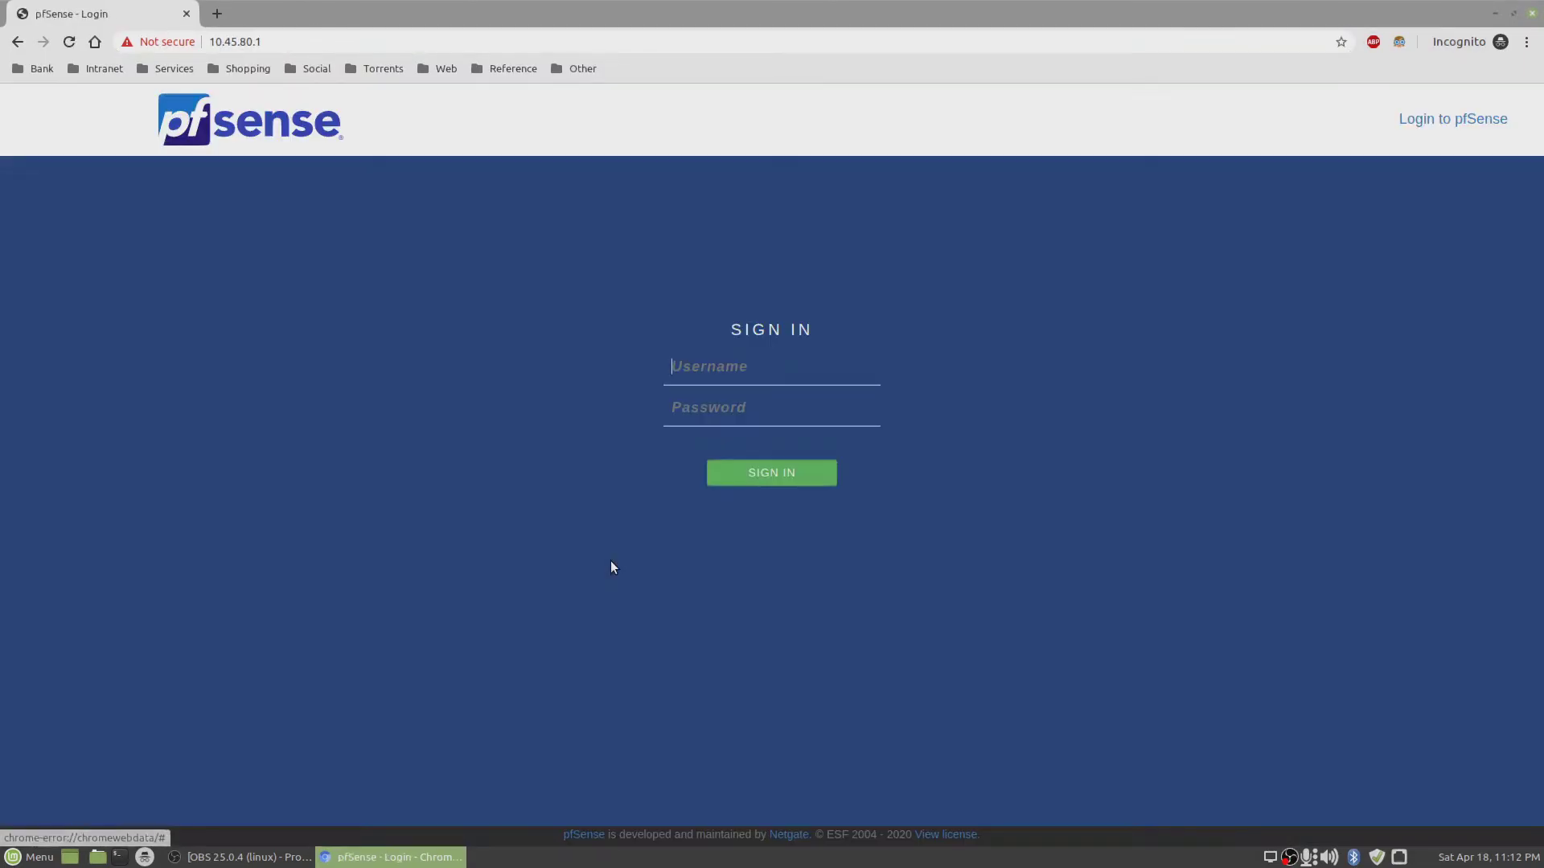
{"action": "type", "text": "admin"}
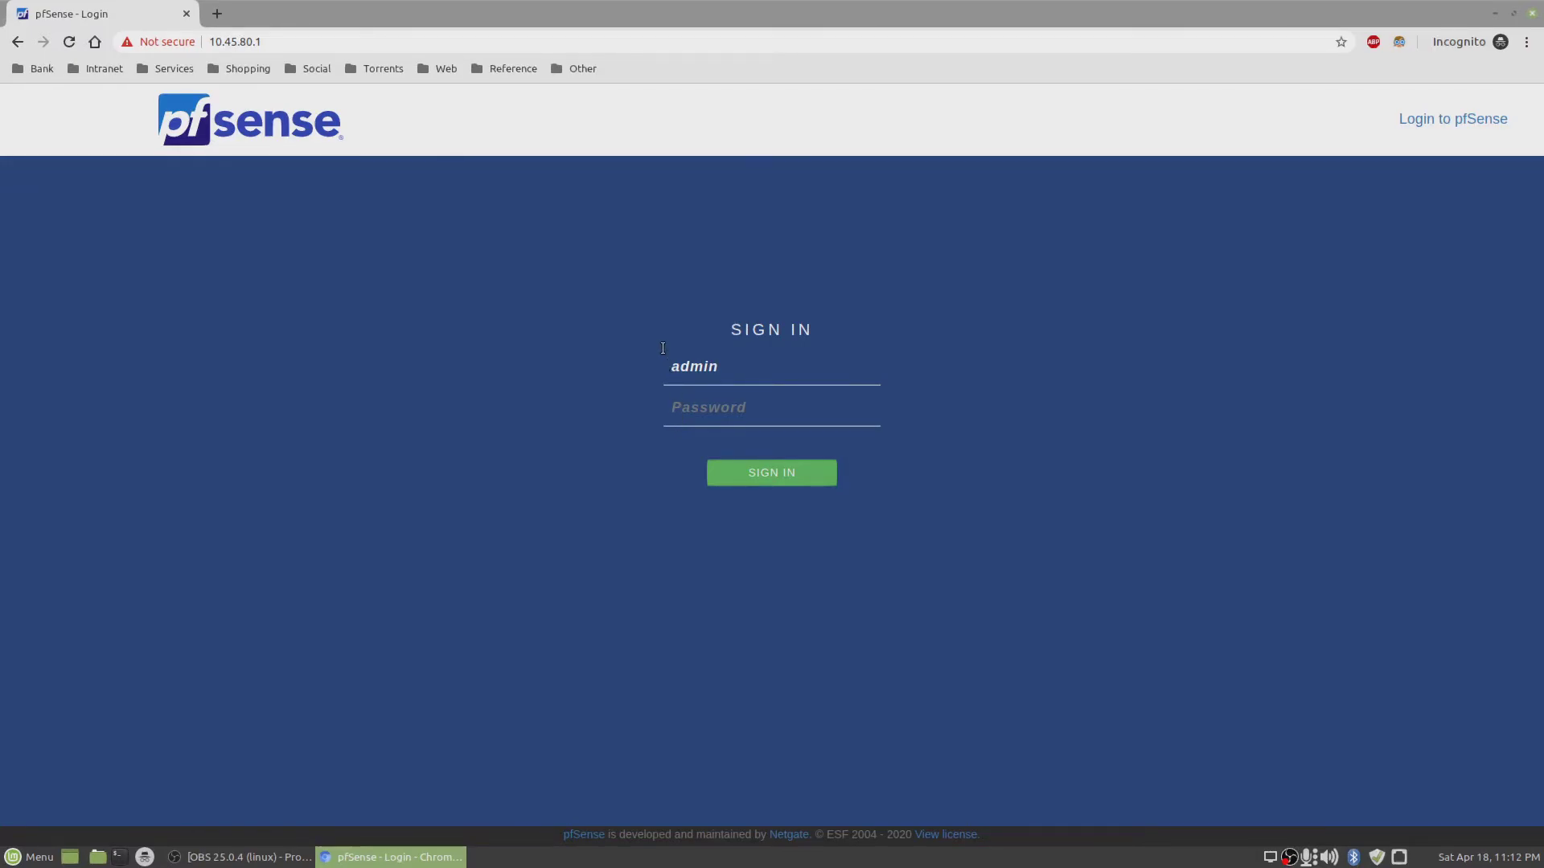
Log in to the pfSense WebGUI to reach the dashboard
{"action": "key", "text": "Tab"}
{"action": "key", "text": "Return"}
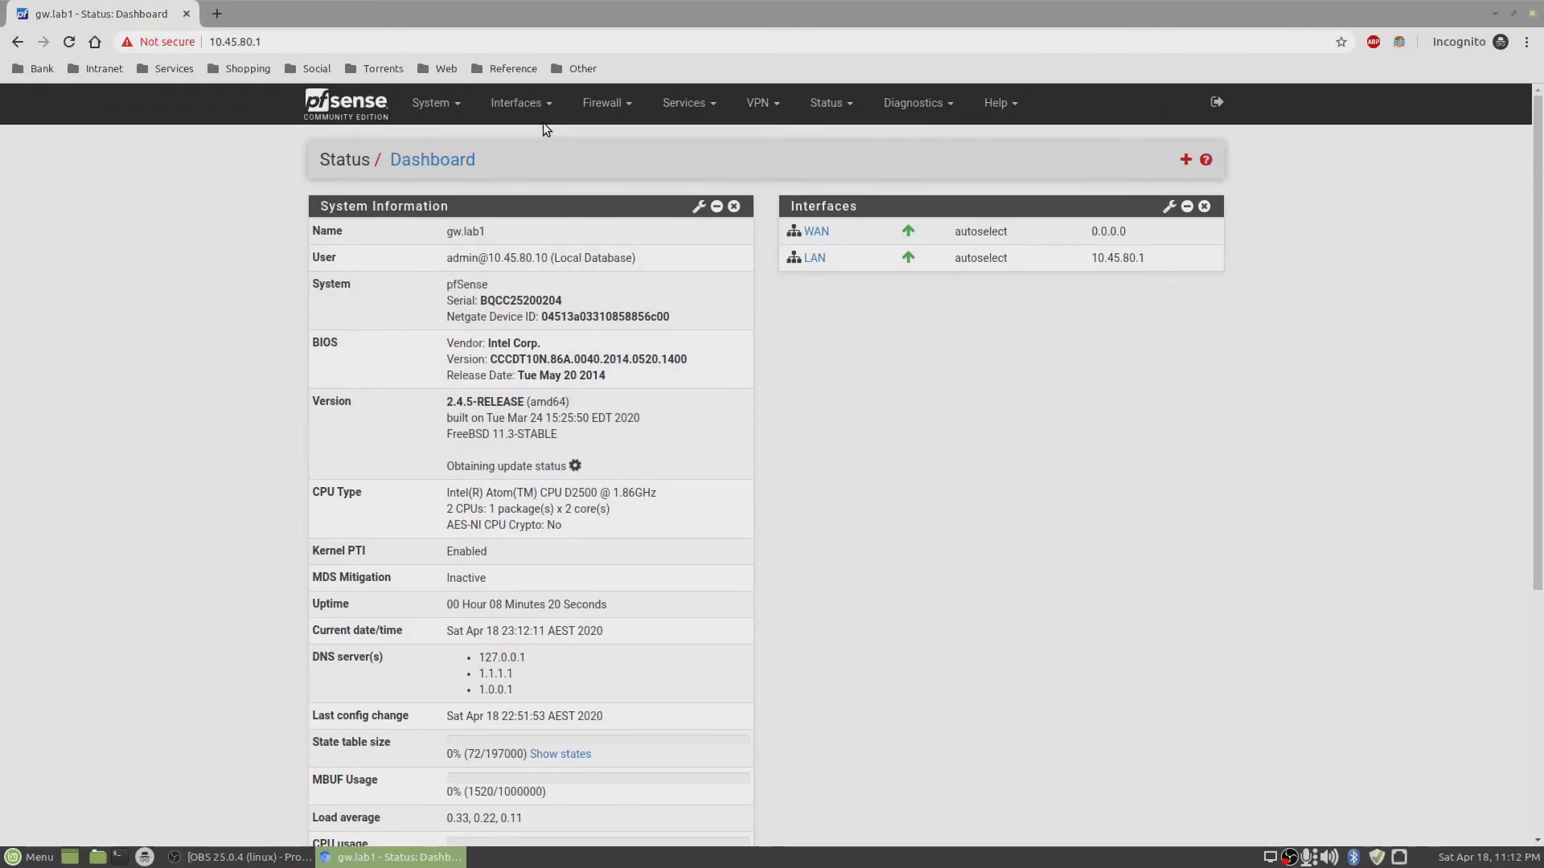
Go to Interfaces > Assignments, LAGGs tab, and edit LAGG0
{"action": "left_click", "coordinate": [518, 103]}
{"action": "left_click", "coordinate": [515, 137]}
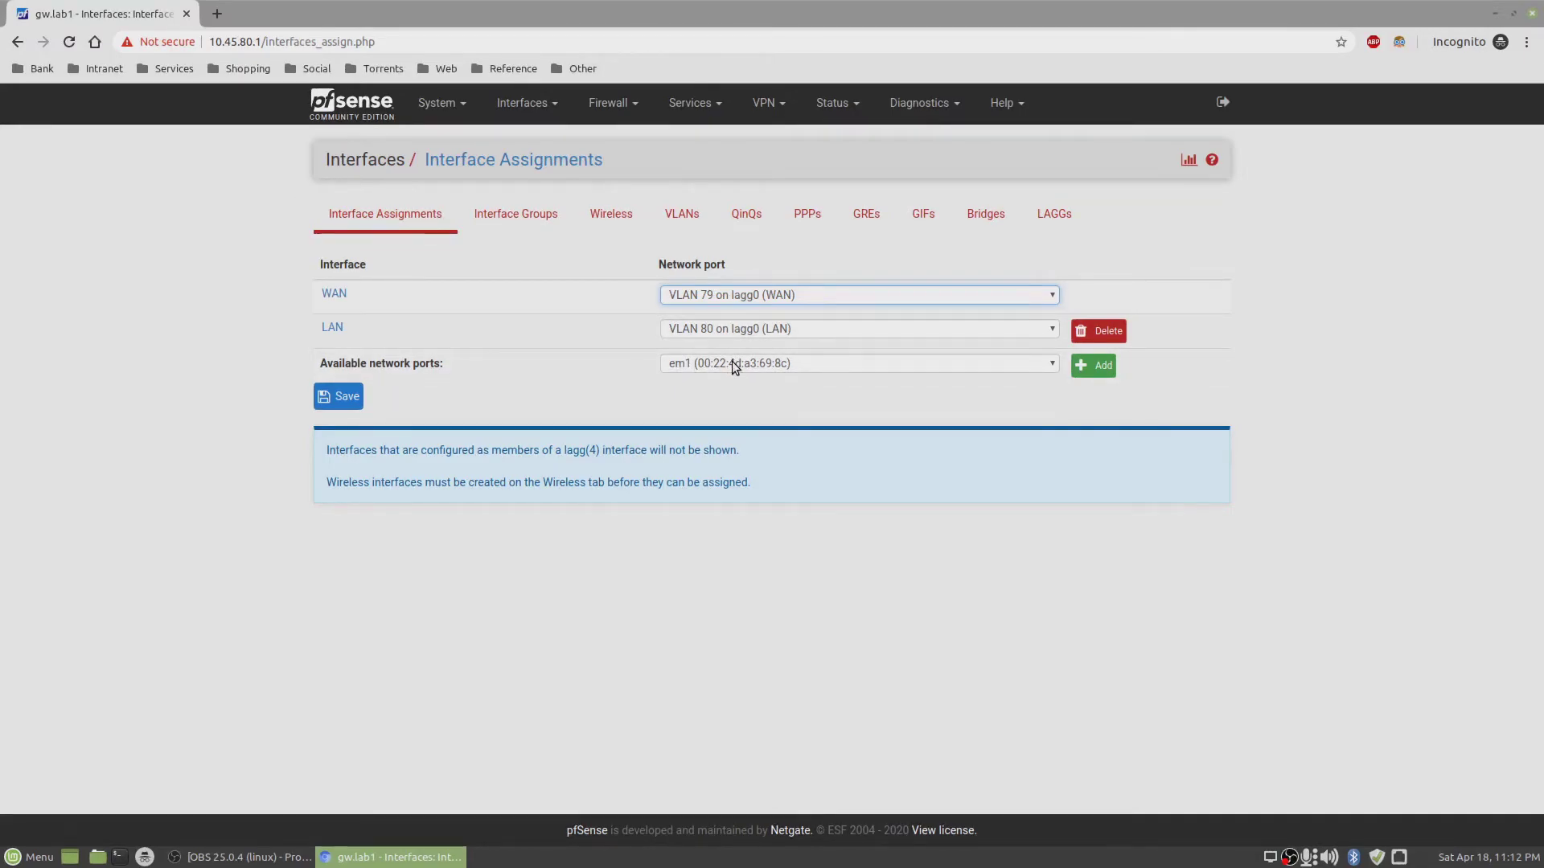
{"action": "left_click", "coordinate": [1048, 214]}
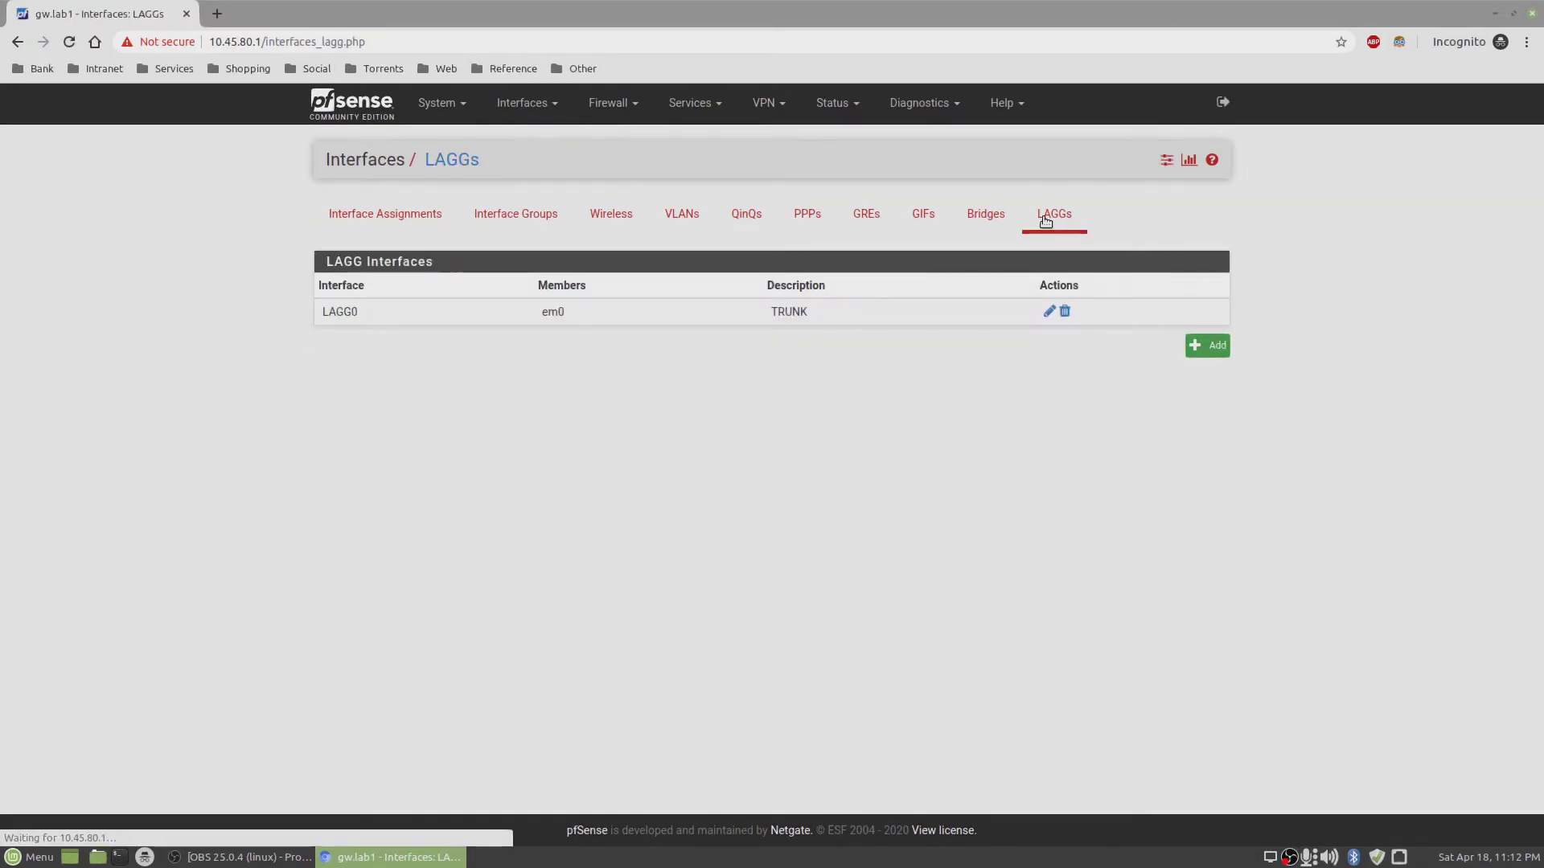
{"action": "left_click", "coordinate": [1048, 312]}
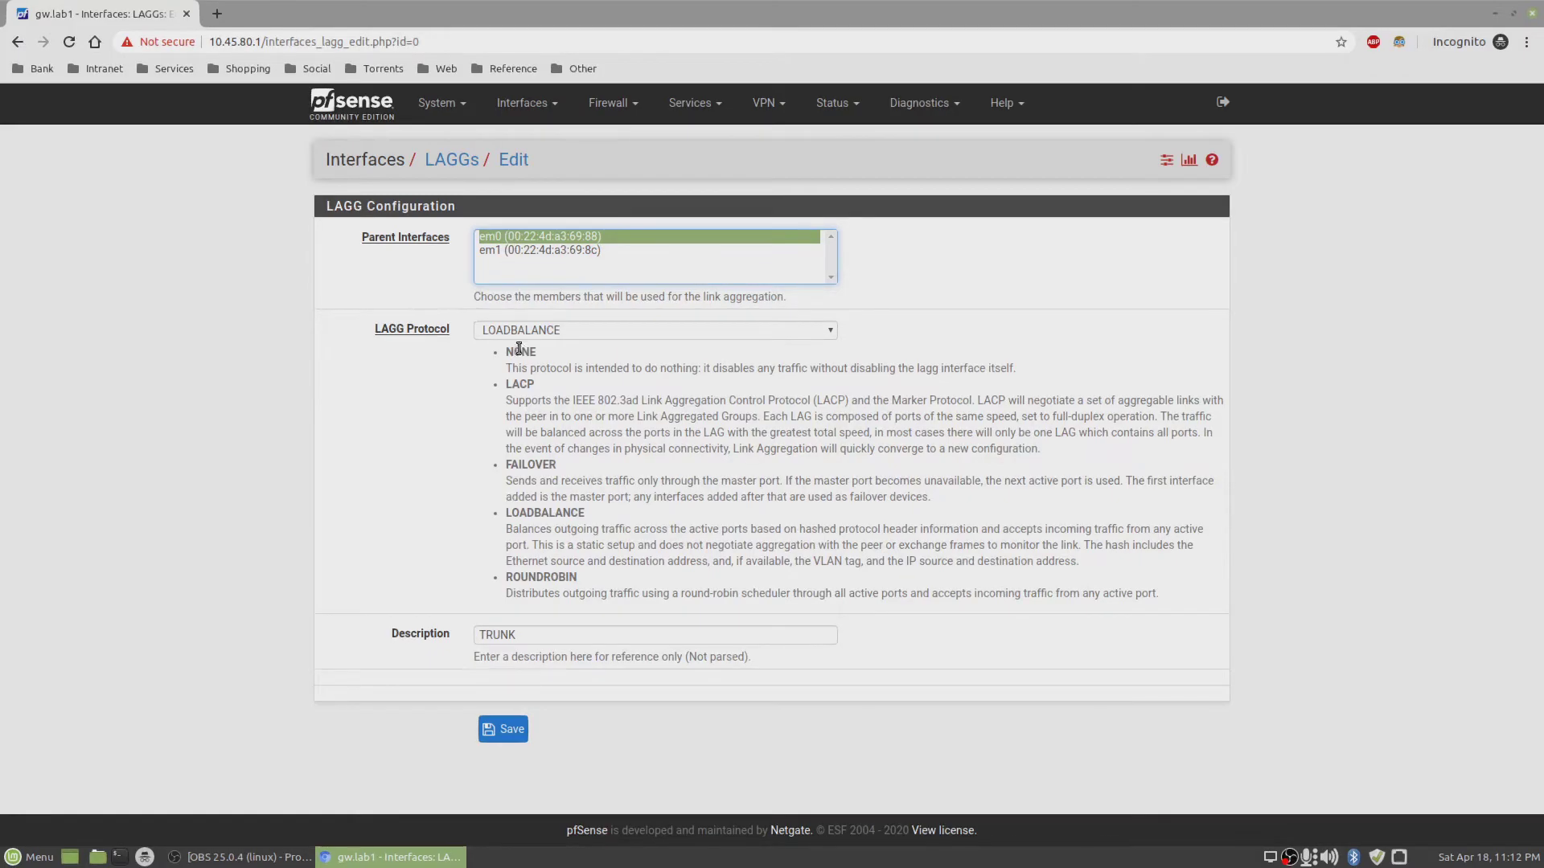
Add em1 alongside em0 as LAGG0 members in LOADBALANCE mode and save
{"action": "left_click", "coordinate": [499, 252], "text": "ctrl"}
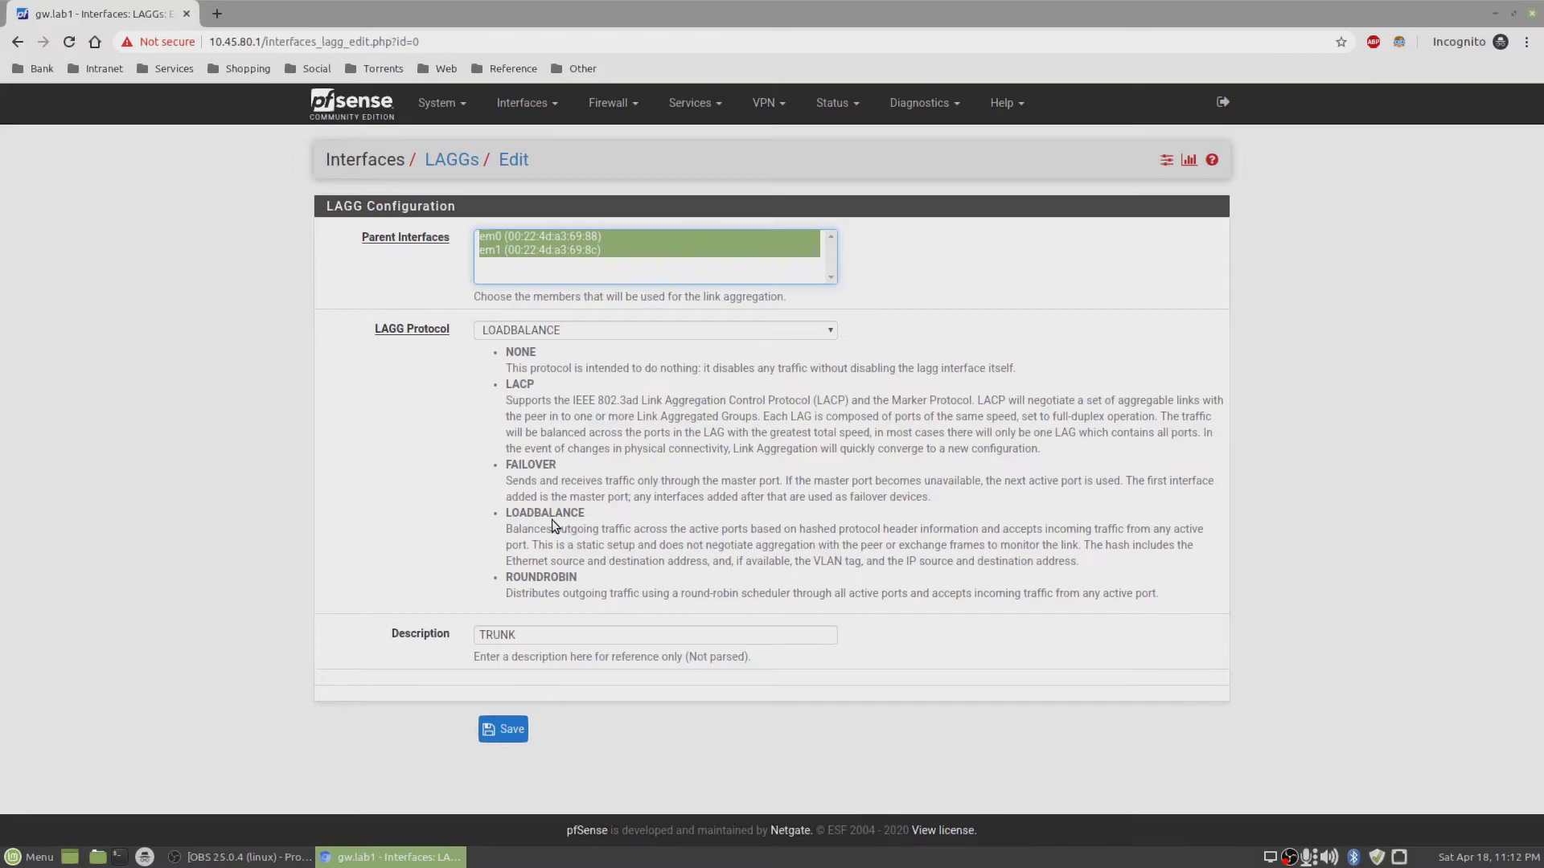
{"action": "left_click", "coordinate": [509, 731]}
Close the browser and open Network Connections from the tray menu
{"action": "left_click", "coordinate": [1534, 17]}
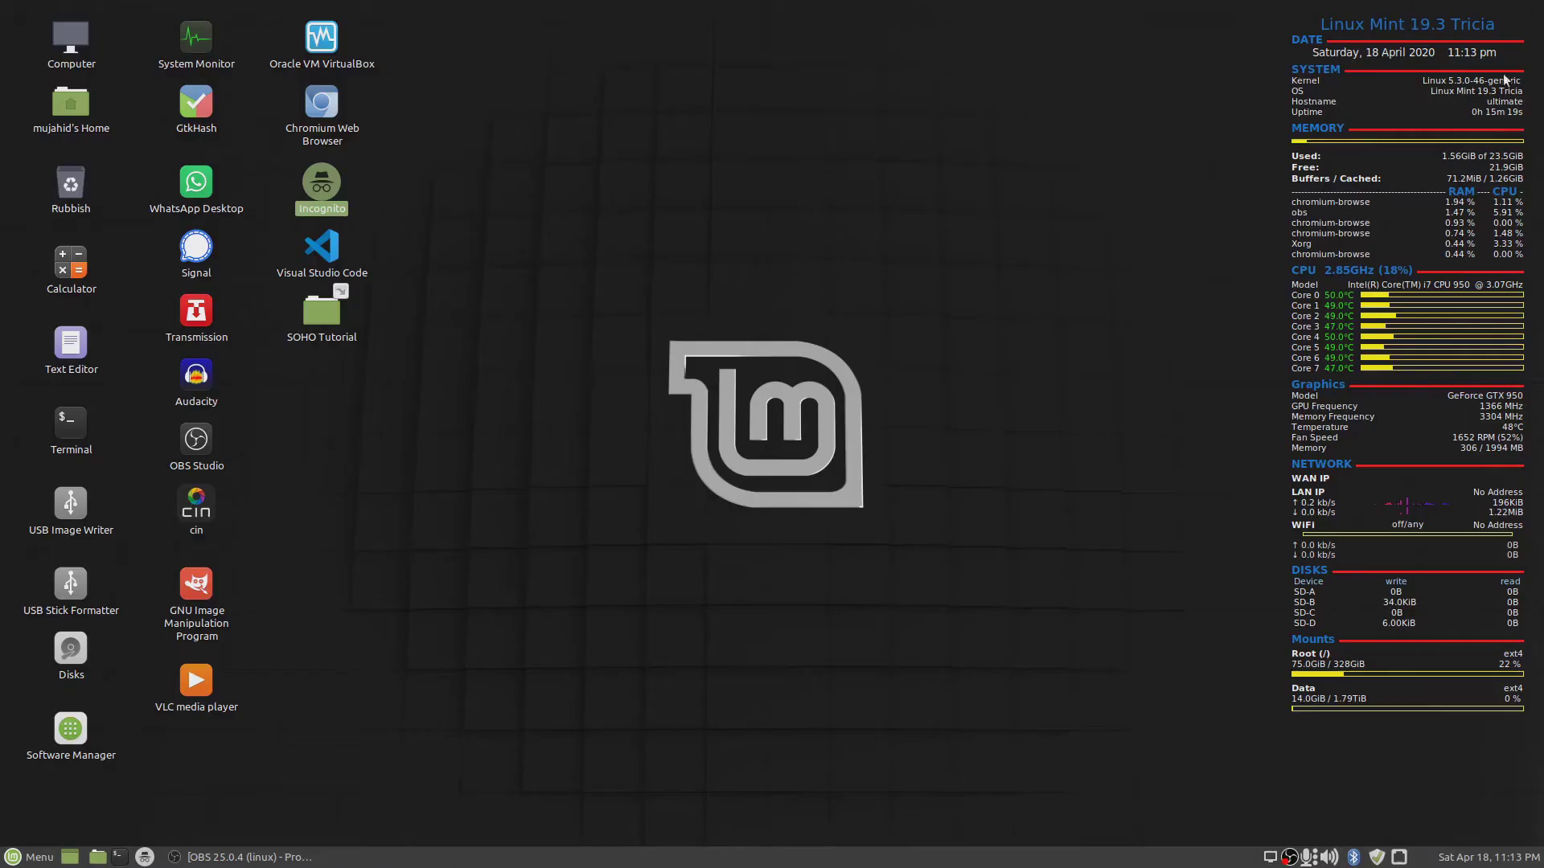
{"action": "left_click", "coordinate": [1400, 857]}
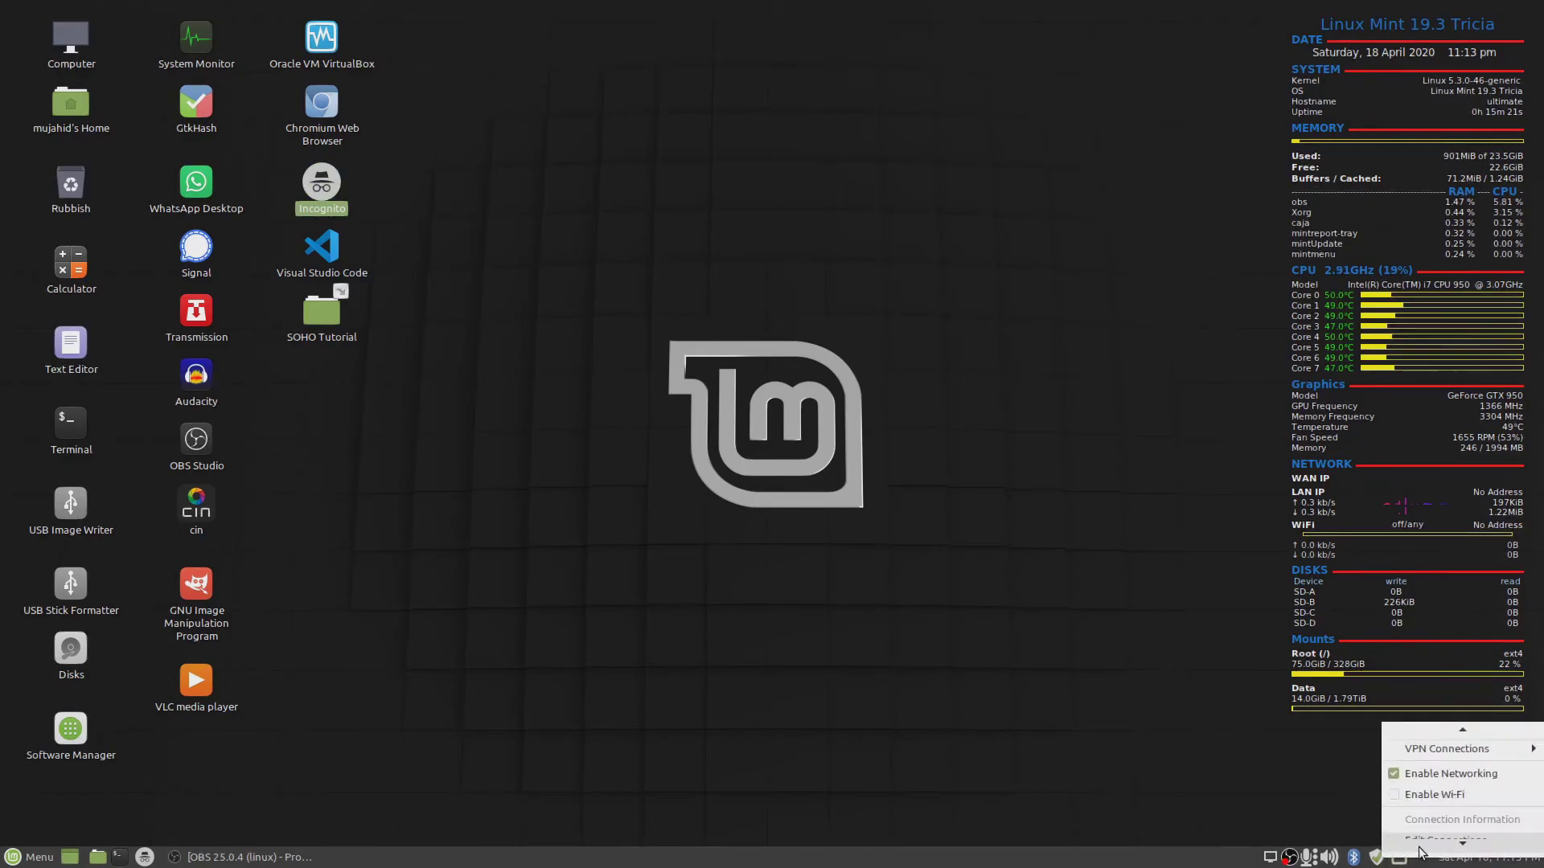
{"action": "left_click", "coordinate": [1458, 836]}
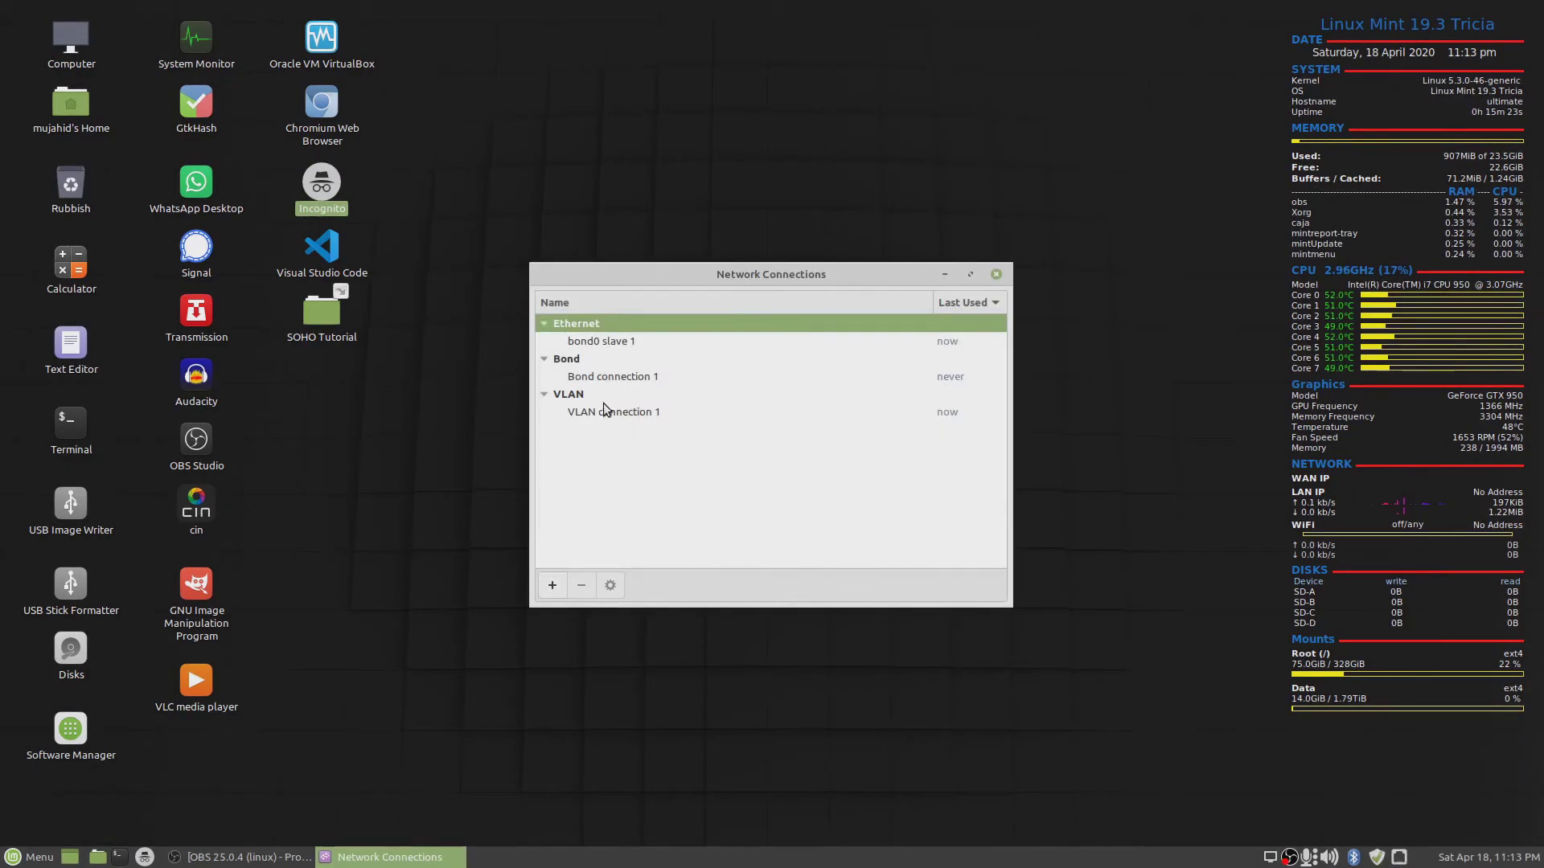
Delete VLAN connection 1 and Bond connection 1 with its slave
{"action": "left_click", "coordinate": [611, 415]}
{"action": "left_click", "coordinate": [590, 588]}
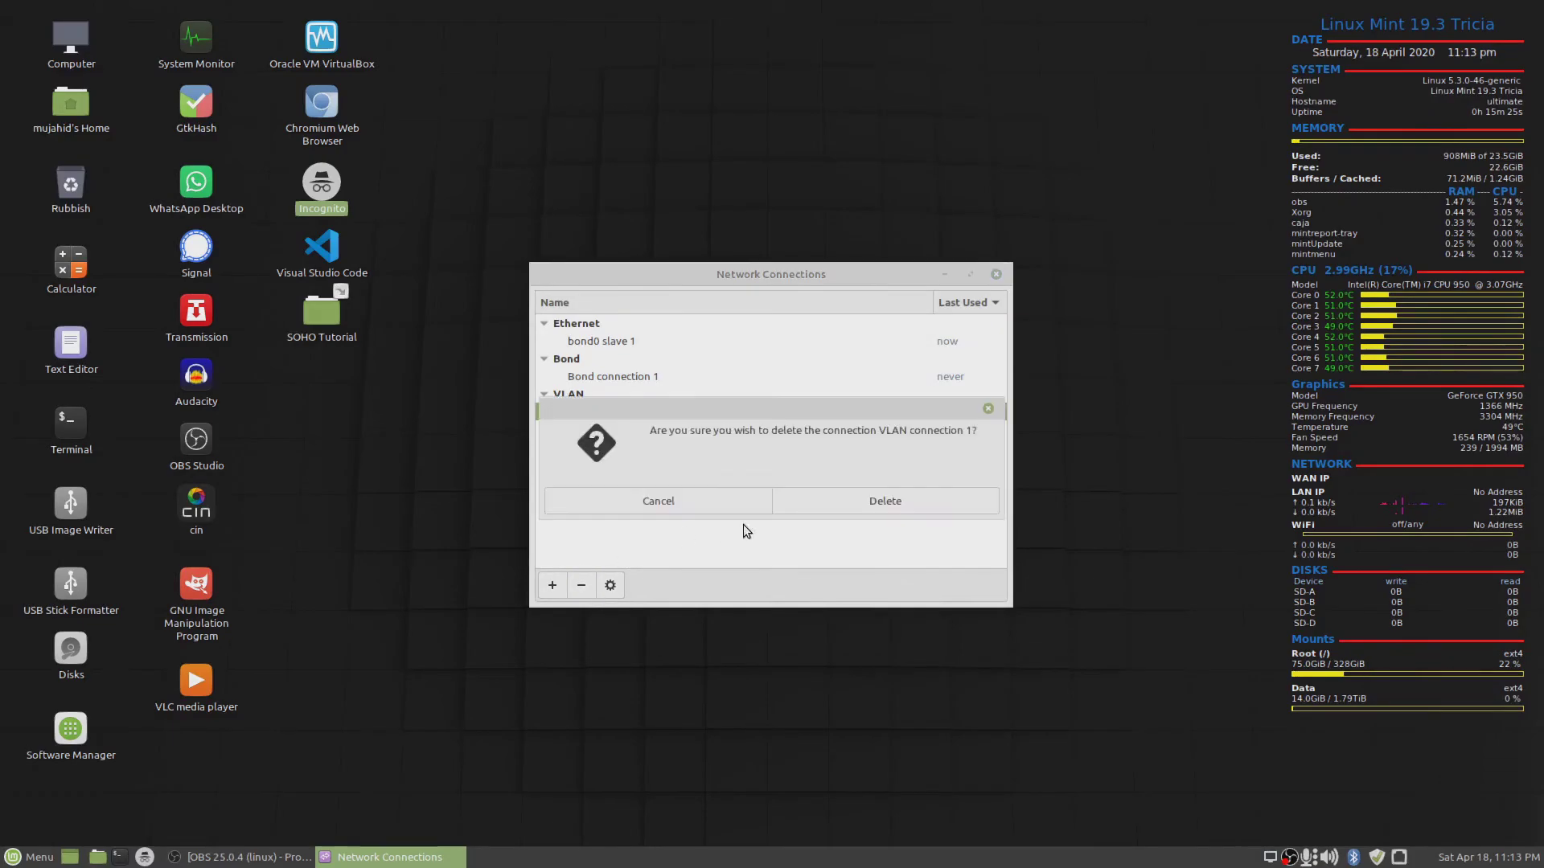
{"action": "left_click", "coordinate": [832, 506]}
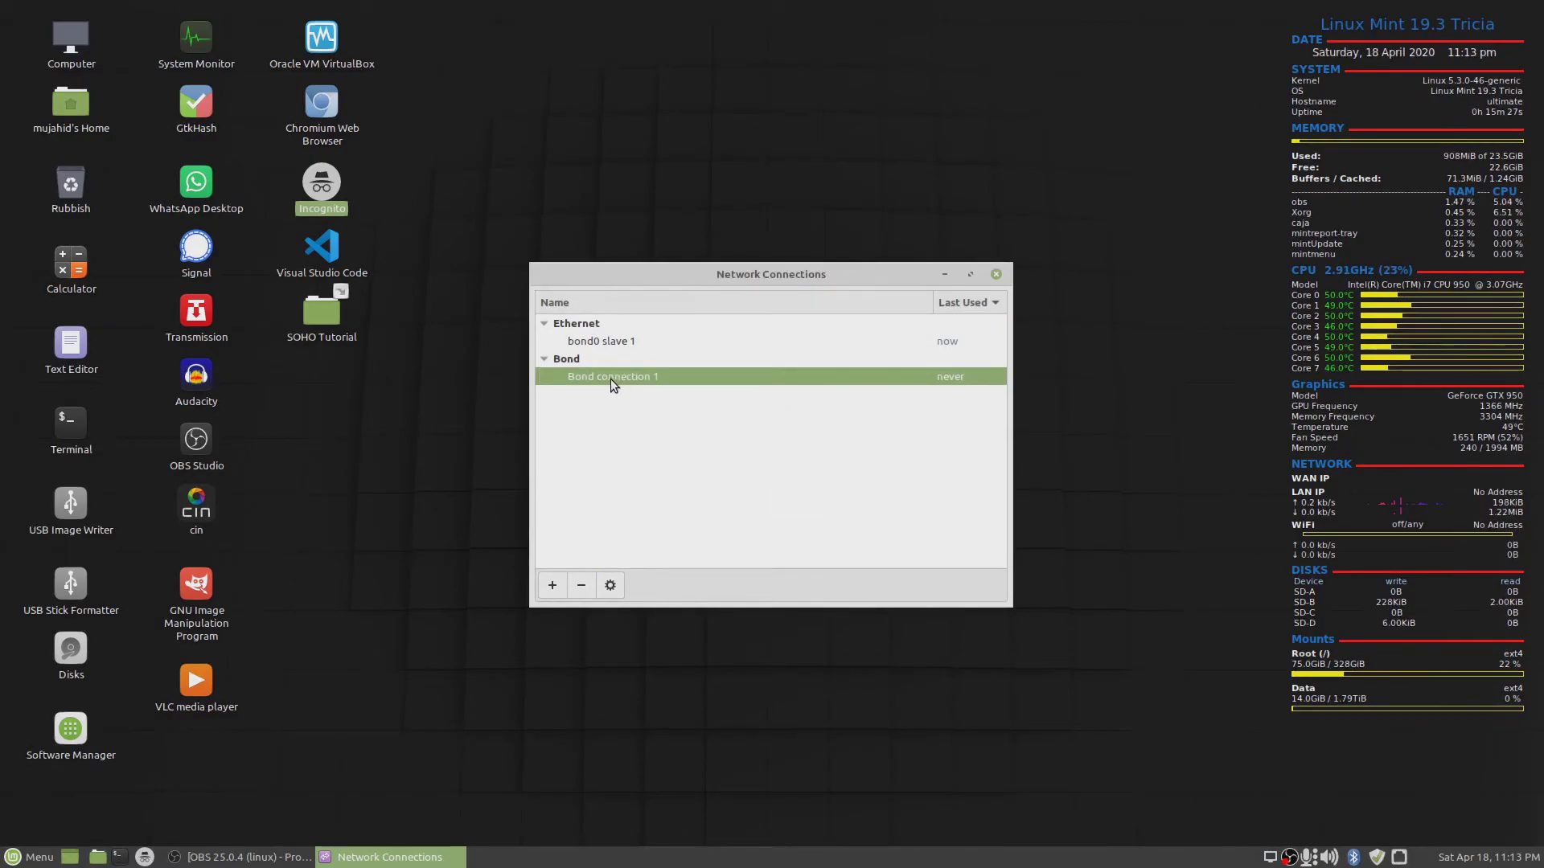
{"action": "left_click", "coordinate": [581, 585]}
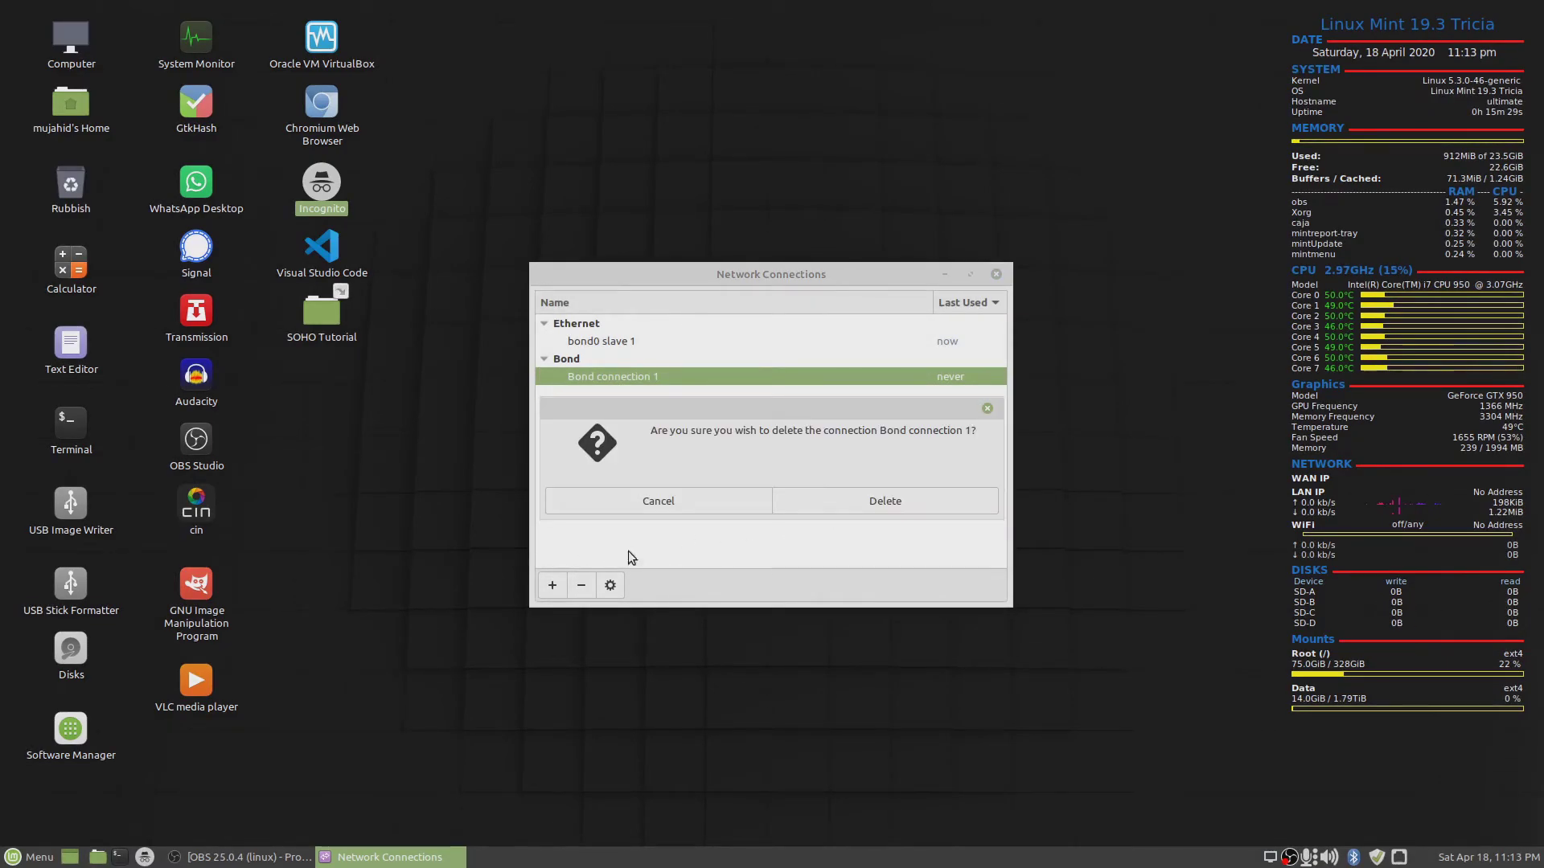
{"action": "left_click", "coordinate": [851, 499]}
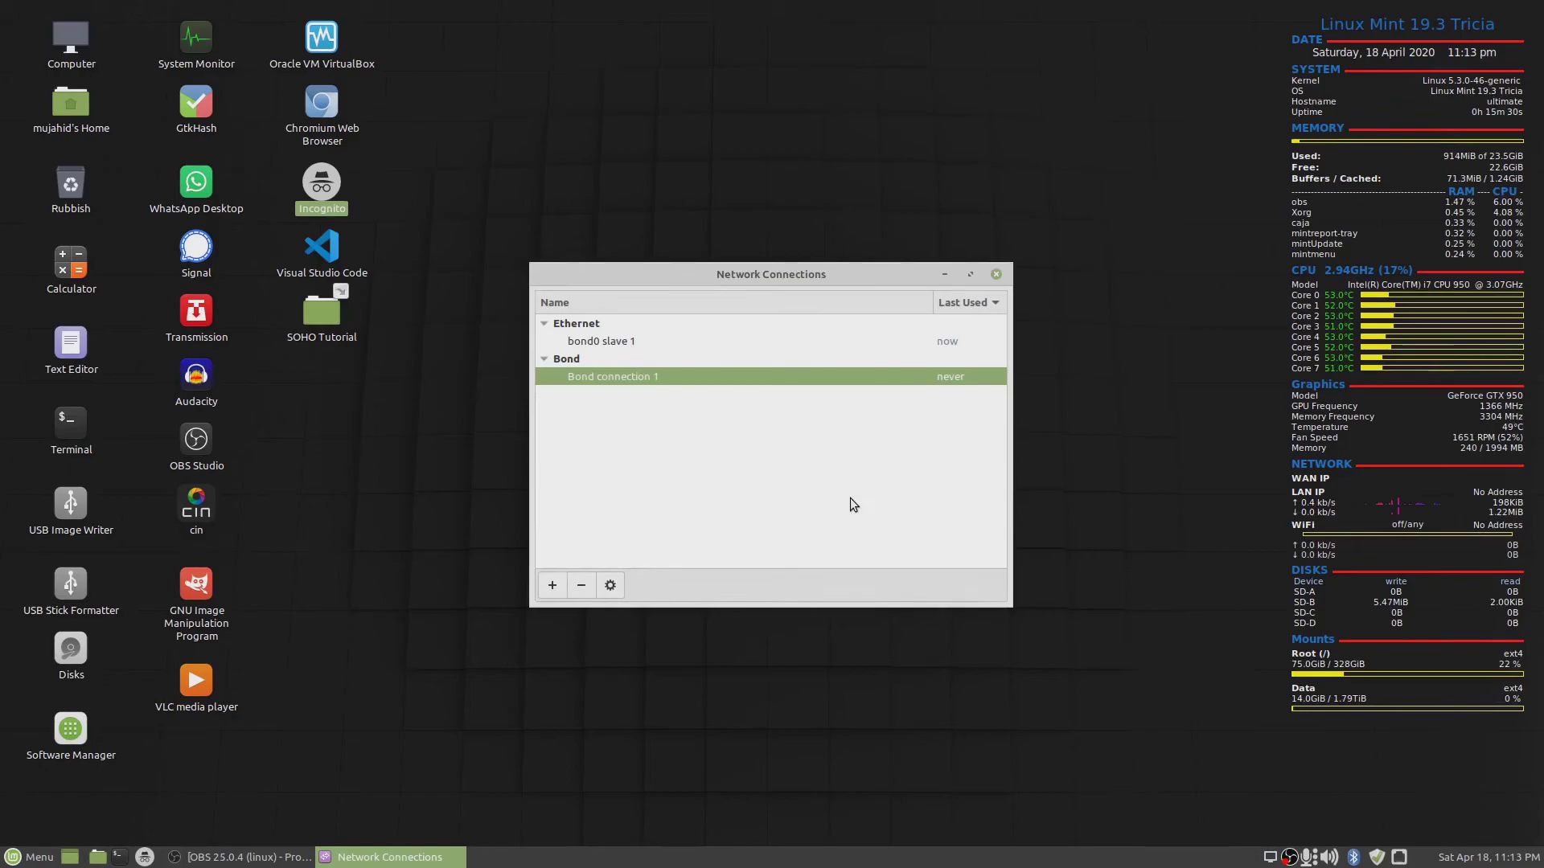
Create an Ethernet connection named Ethernet bound to device enp8s0
{"action": "left_click", "coordinate": [551, 584]}
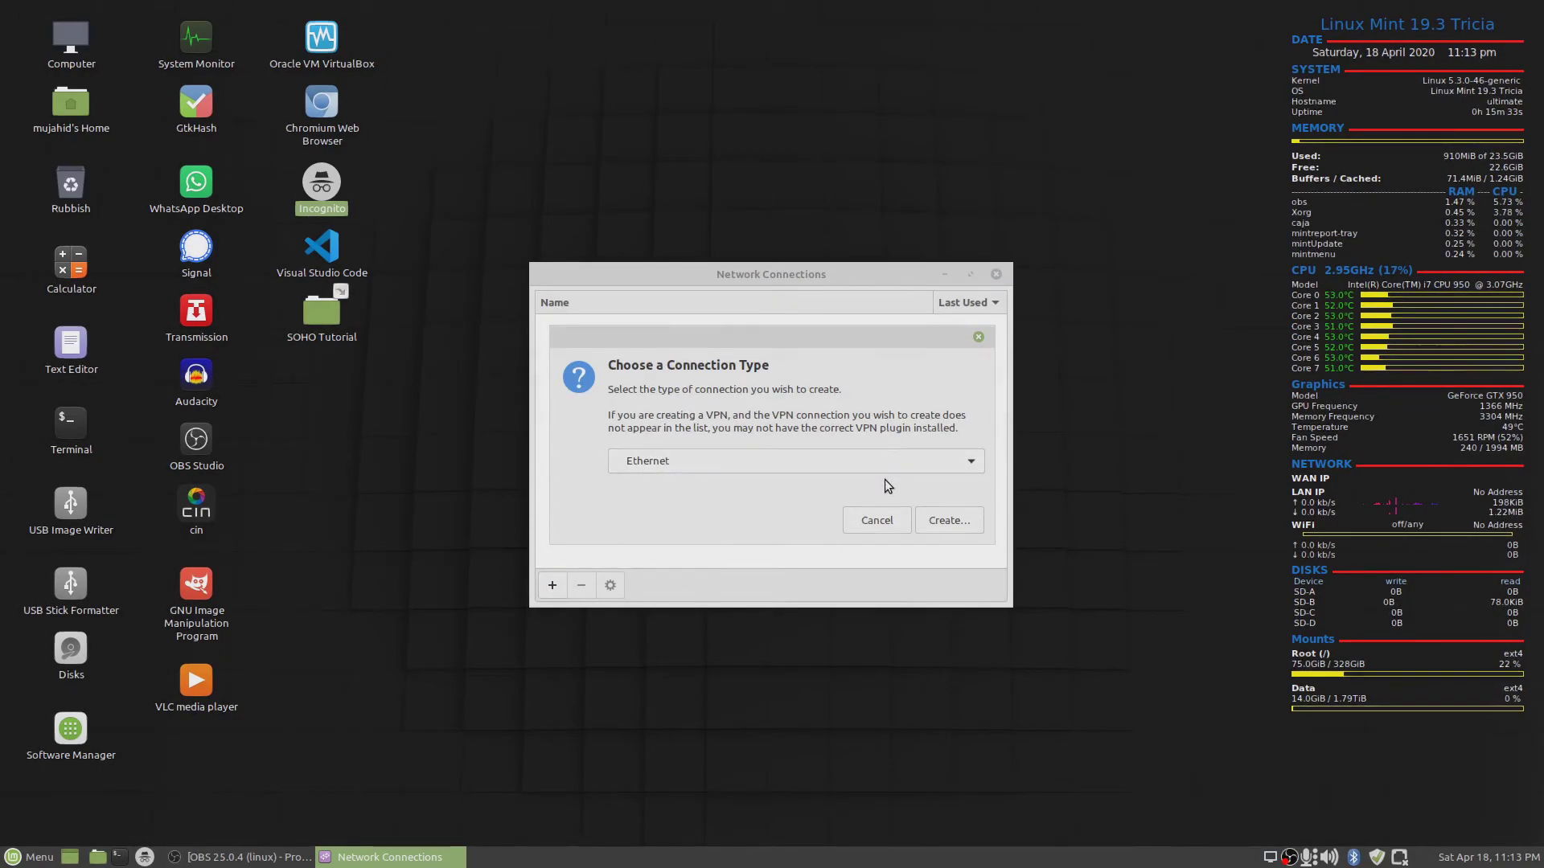
{"action": "left_click", "coordinate": [950, 523]}
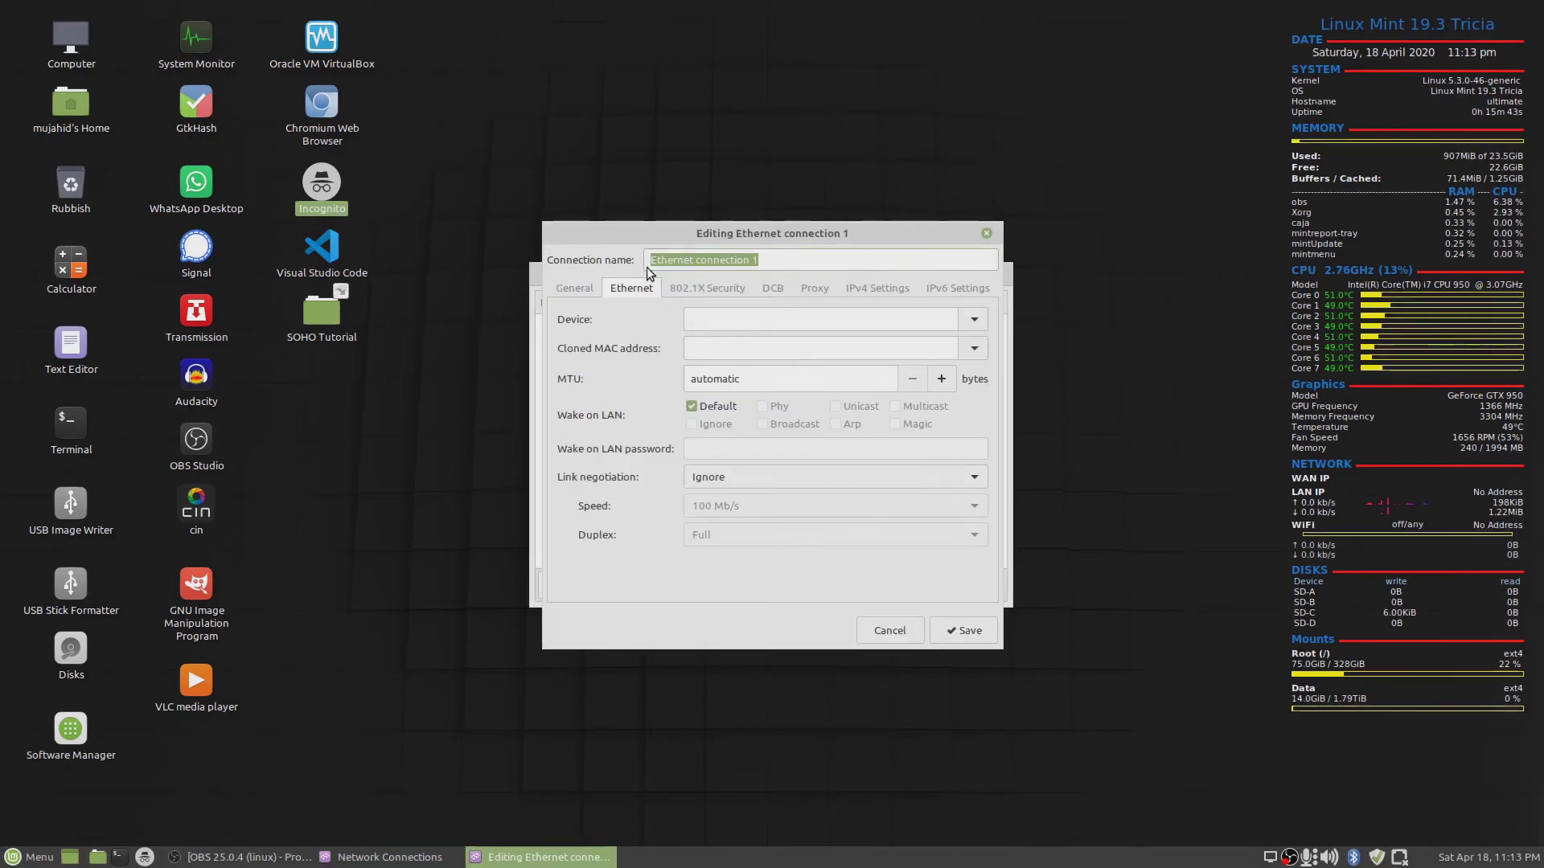
{"action": "left_click", "coordinate": [712, 262]}
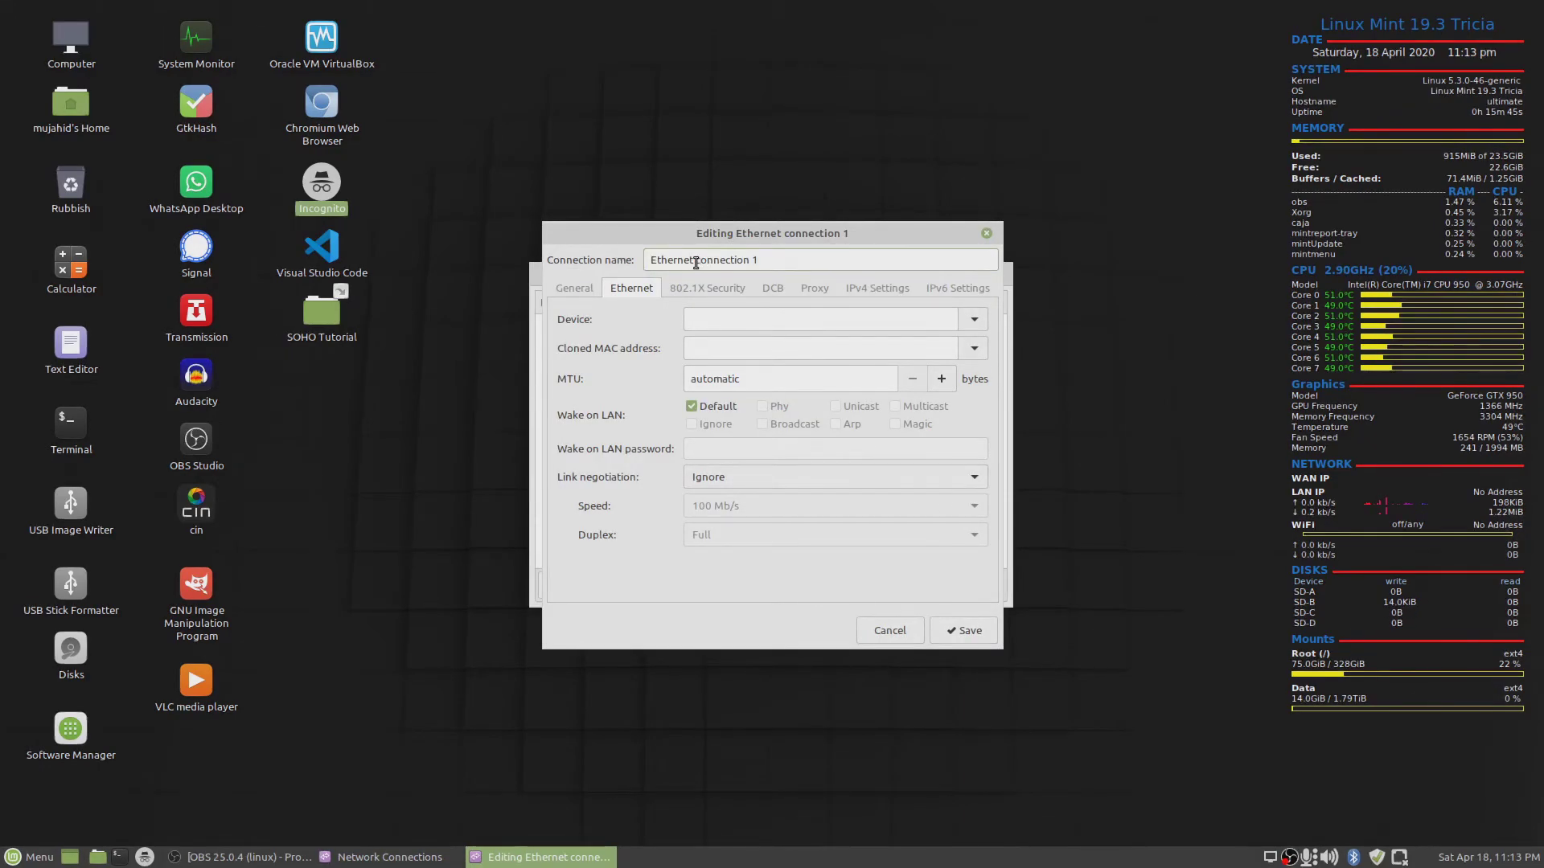
{"action": "left_click_drag", "start_coordinate": [697, 261], "coordinate": [881, 311]}
{"action": "key", "text": "BackSpace"}
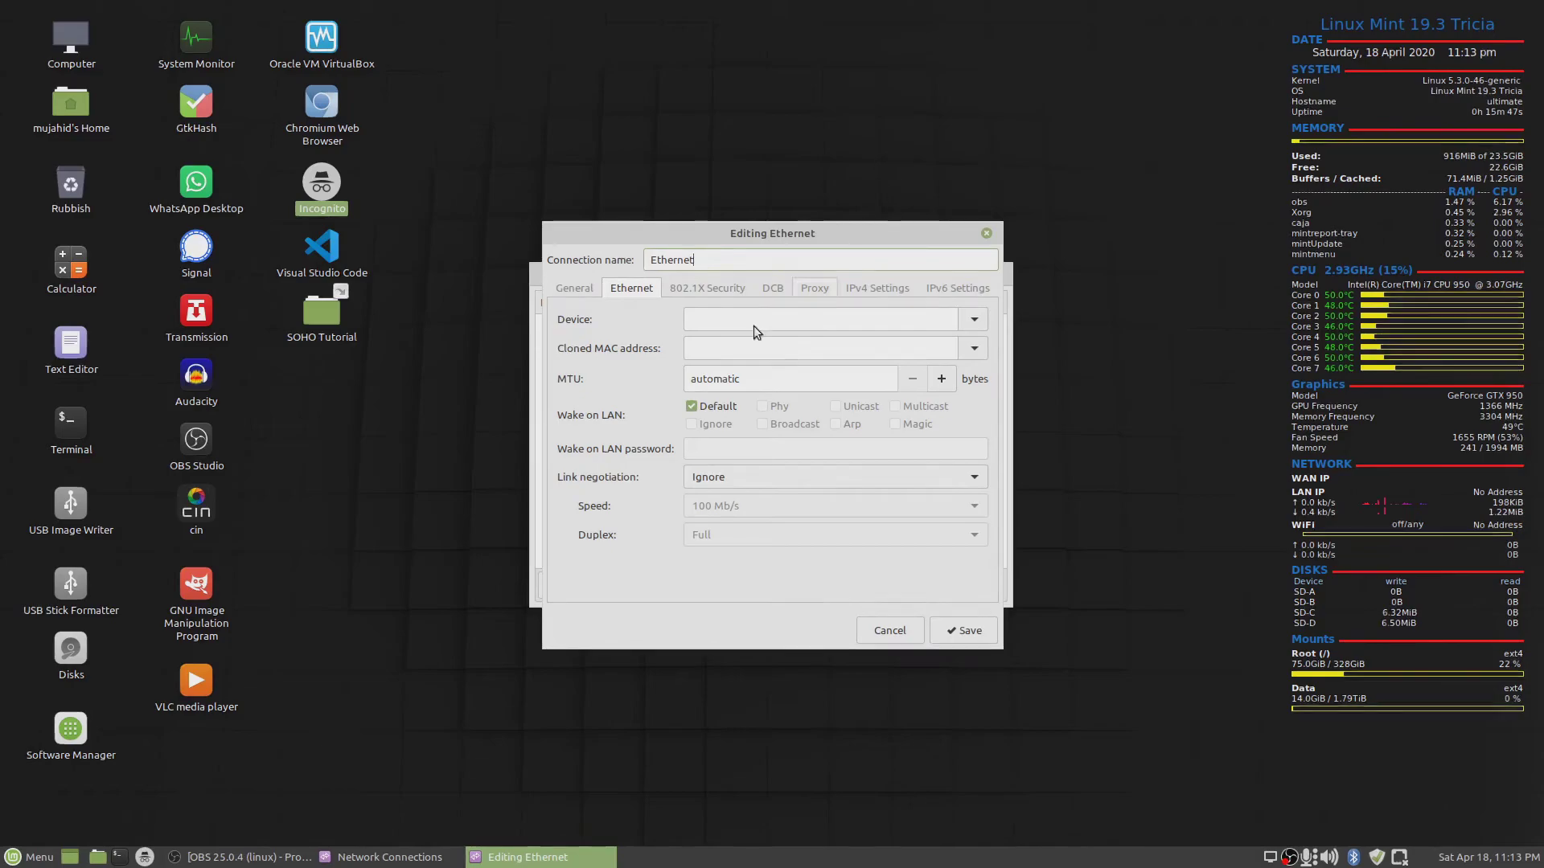
{"action": "left_click", "coordinate": [842, 320]}
{"action": "left_click", "coordinate": [783, 347]}
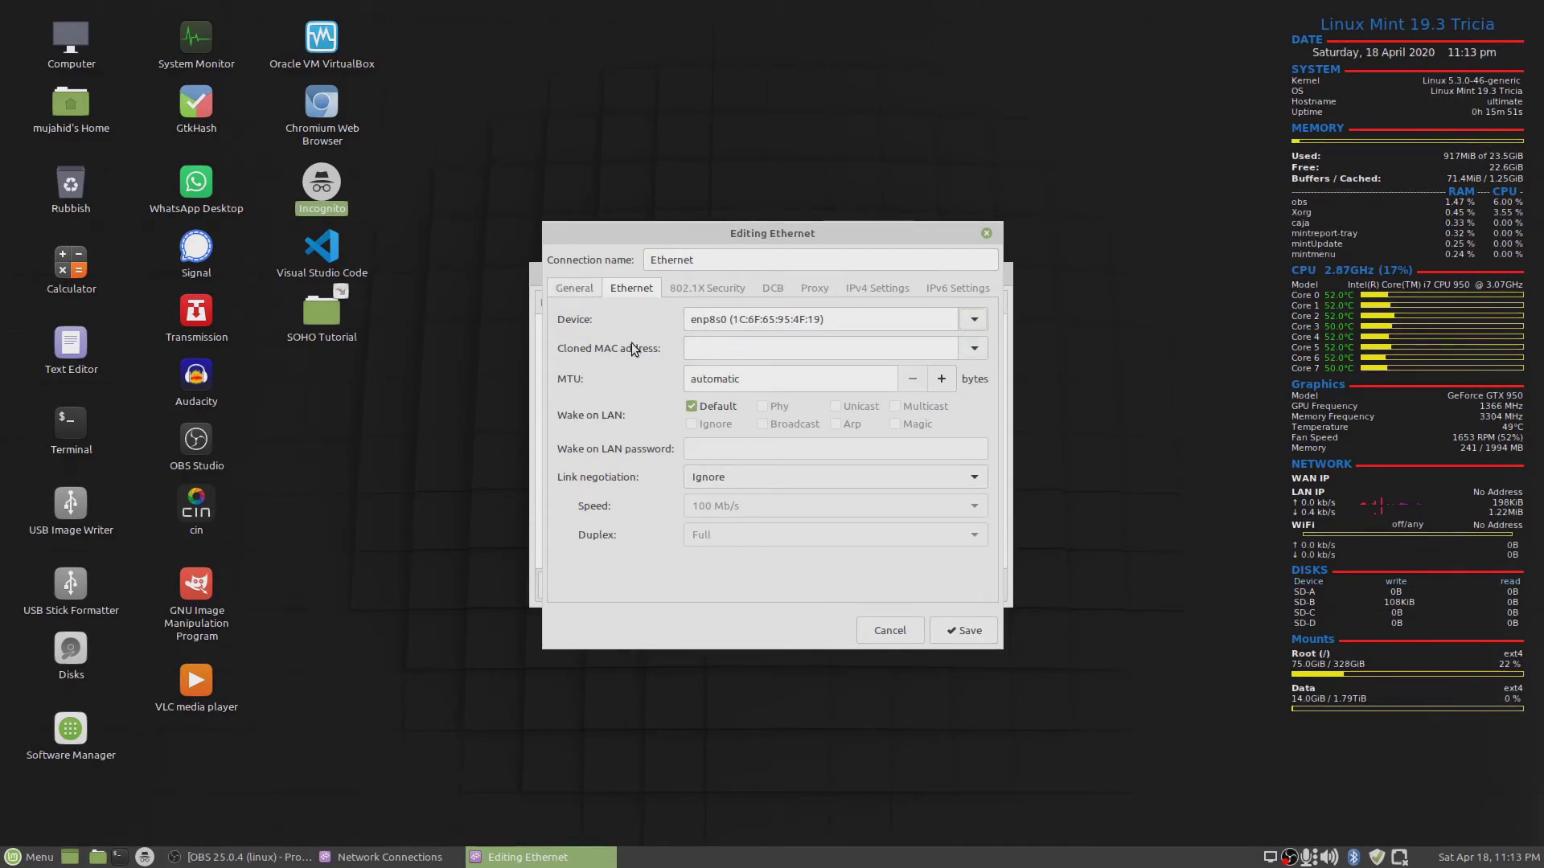
Set IPv6 method to Ignore and confirm IPv4 uses automatic DHCP
{"action": "left_click", "coordinate": [574, 289]}
{"action": "left_click", "coordinate": [633, 287]}
{"action": "left_click", "coordinate": [725, 294]}
{"action": "left_click", "coordinate": [949, 291]}
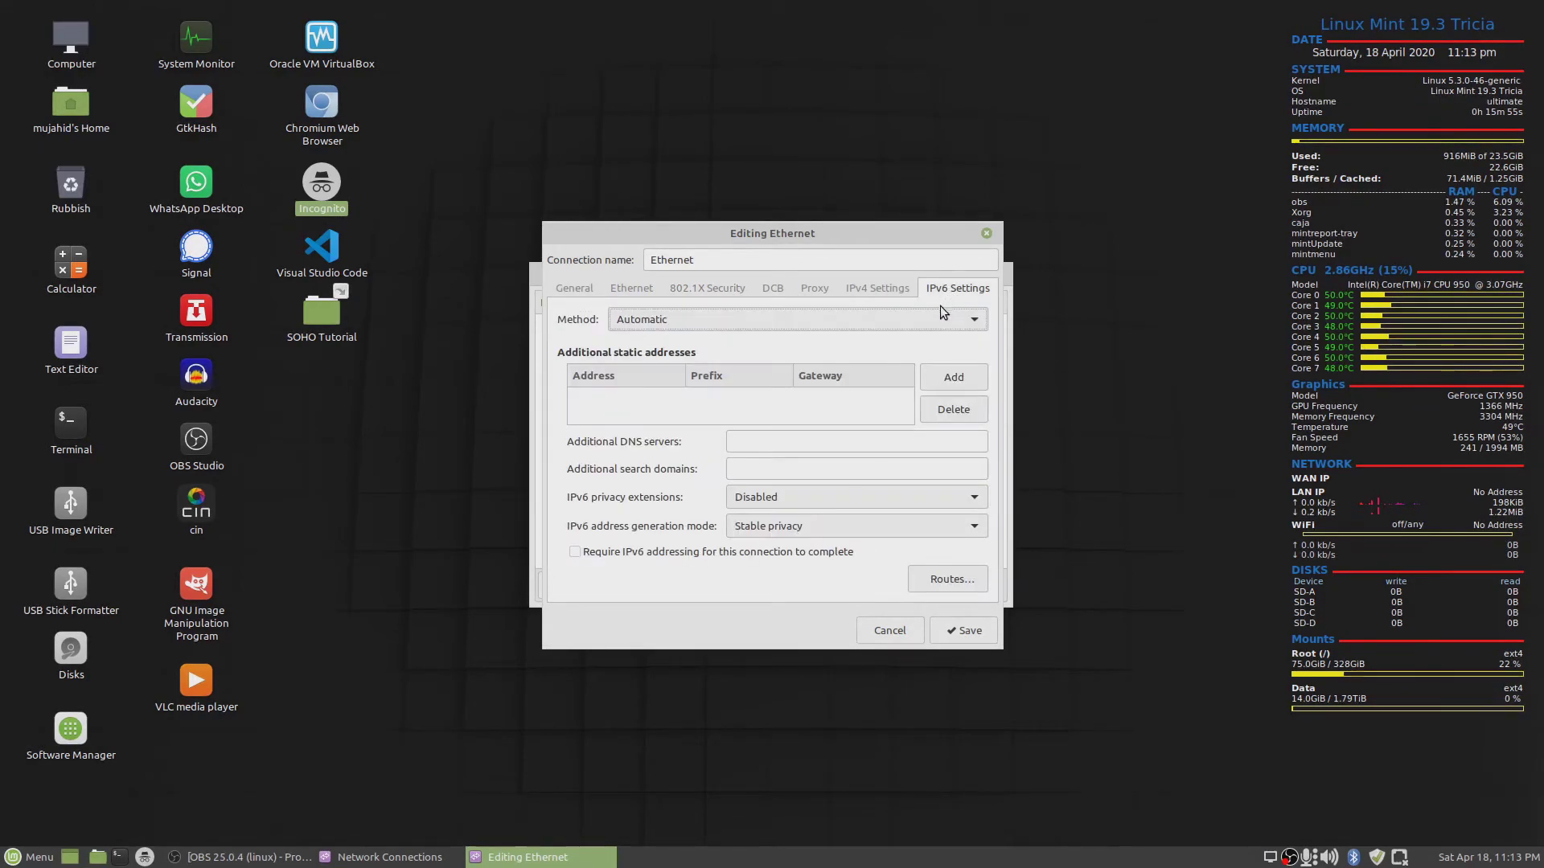
{"action": "left_click", "coordinate": [938, 322]}
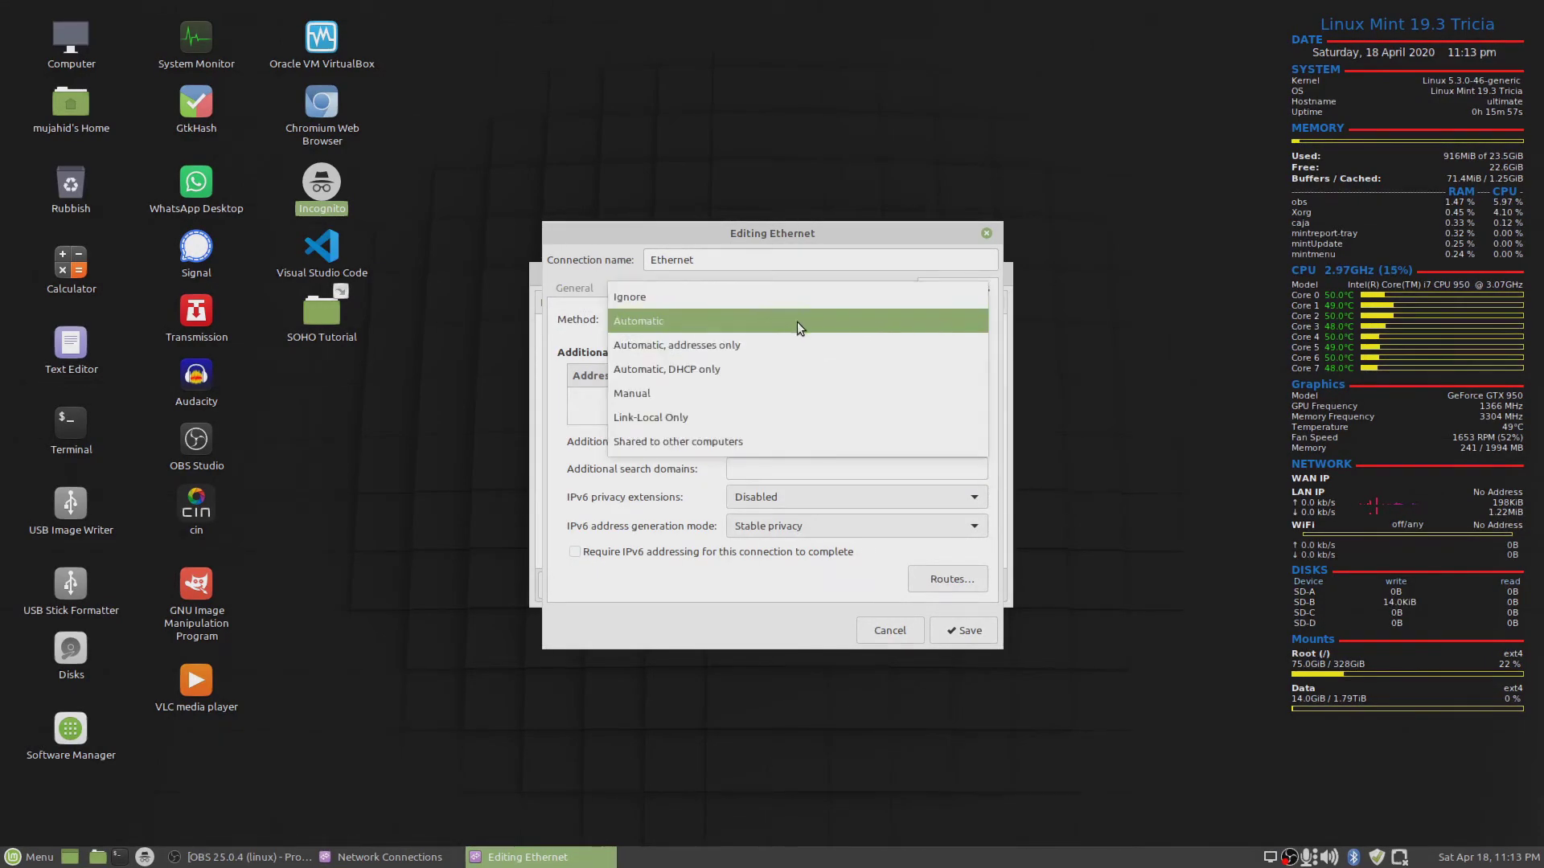
{"action": "left_click", "coordinate": [720, 298]}
{"action": "left_click", "coordinate": [879, 289]}
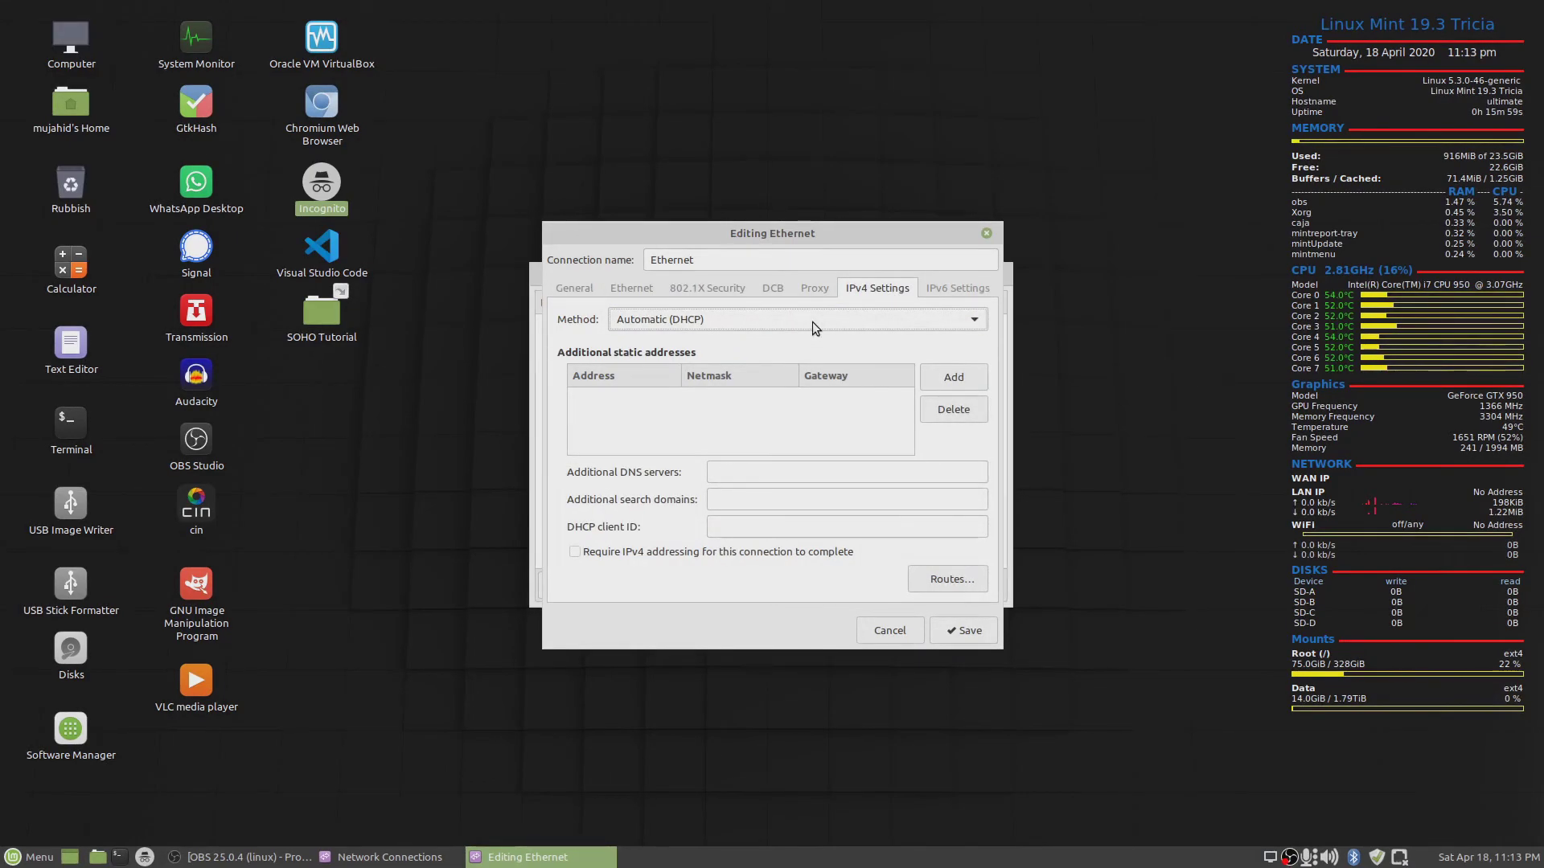
Review the remaining tabs, save the Ethernet connection and close Network Connections
{"action": "left_click", "coordinate": [771, 291]}
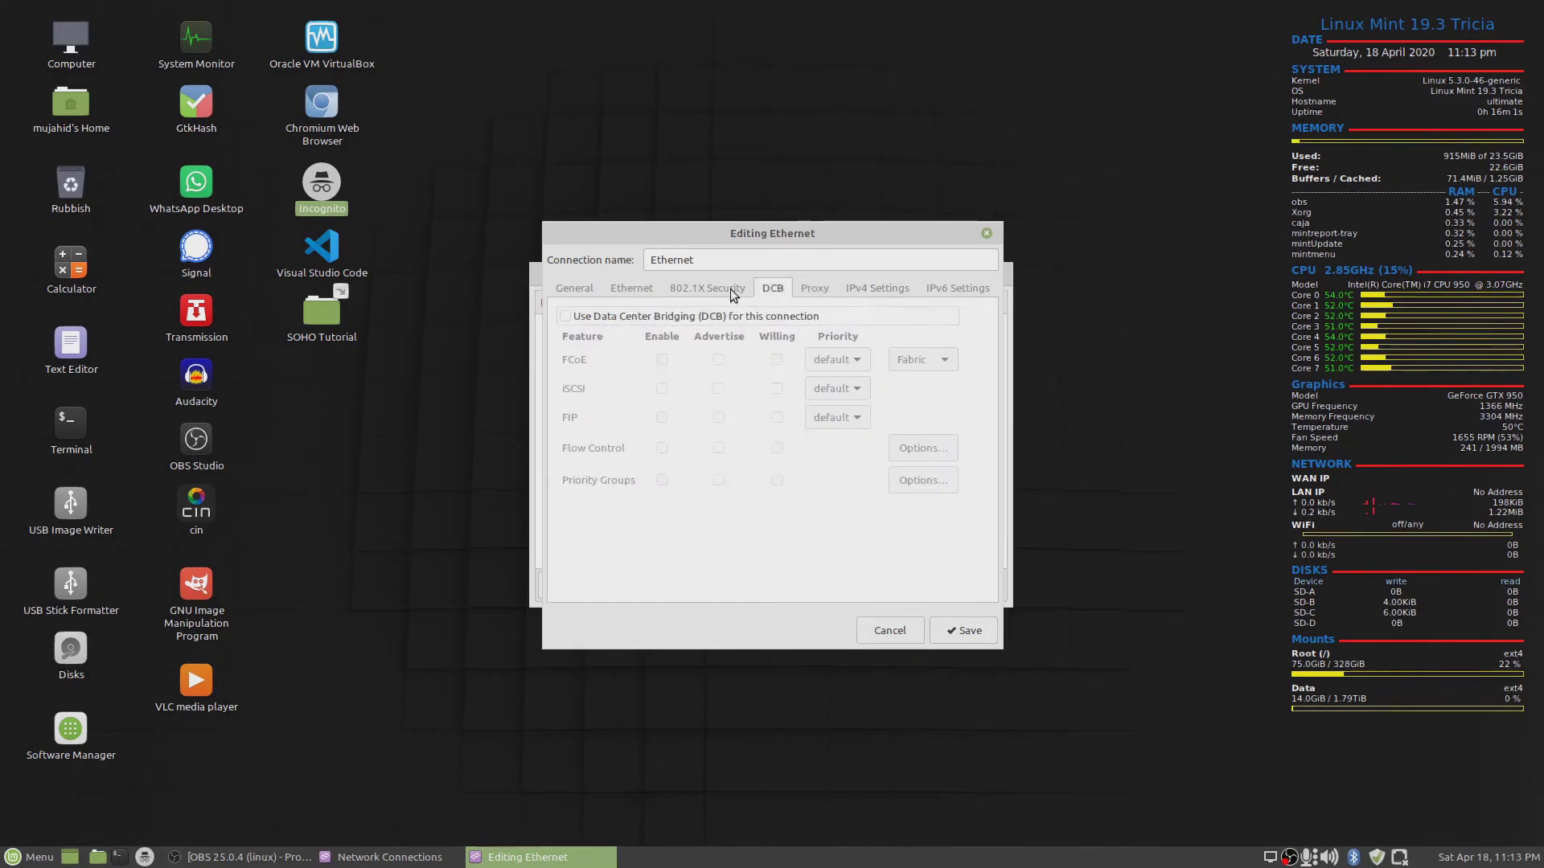
{"action": "left_click", "coordinate": [708, 290]}
{"action": "left_click", "coordinate": [577, 290]}
{"action": "left_click", "coordinate": [965, 631]}
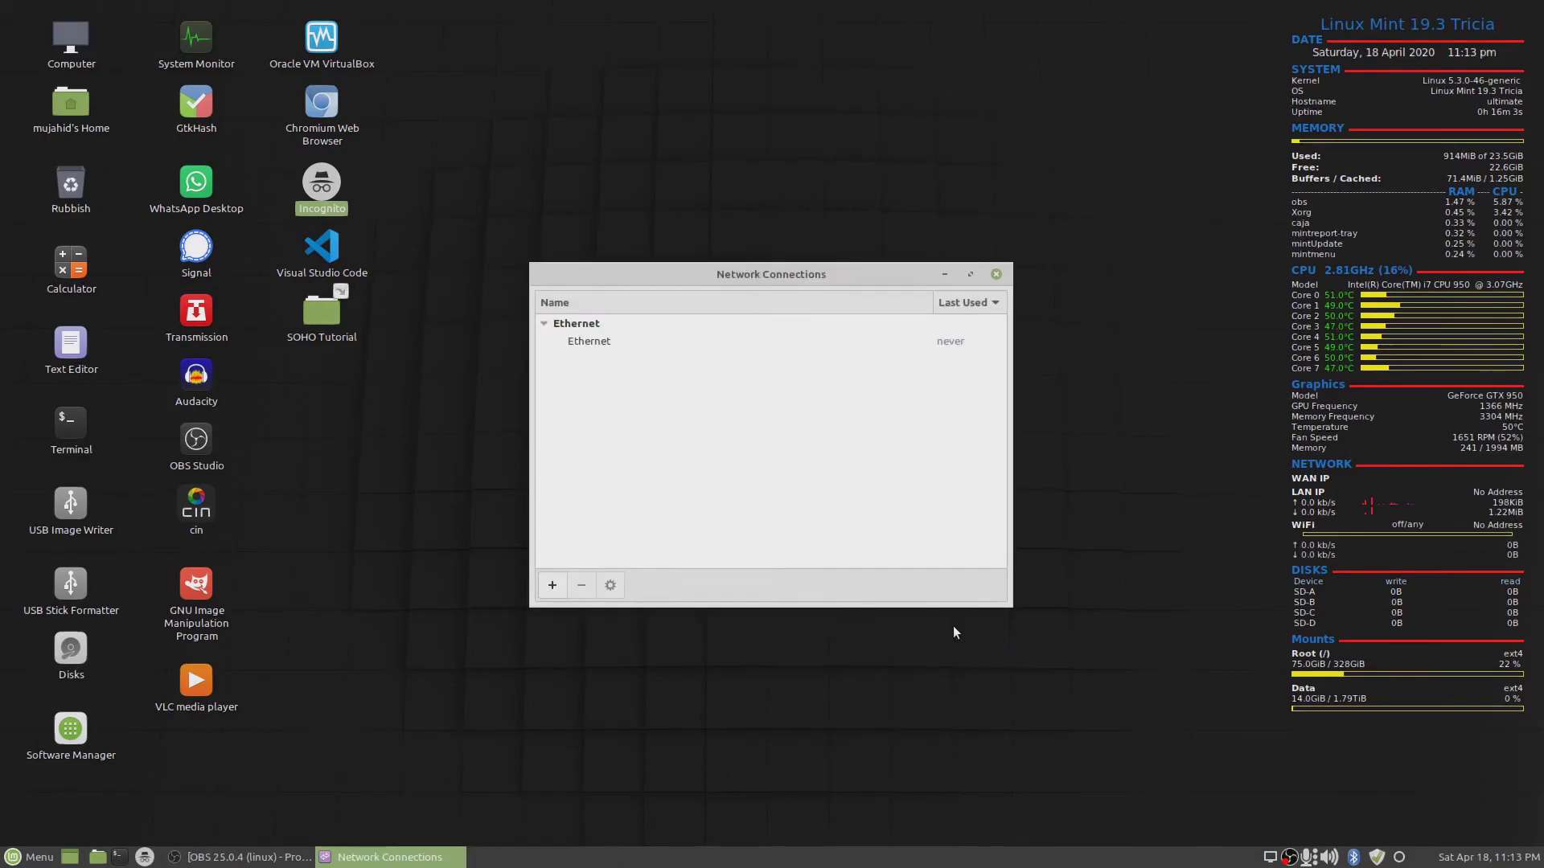
{"action": "left_click", "coordinate": [996, 275]}
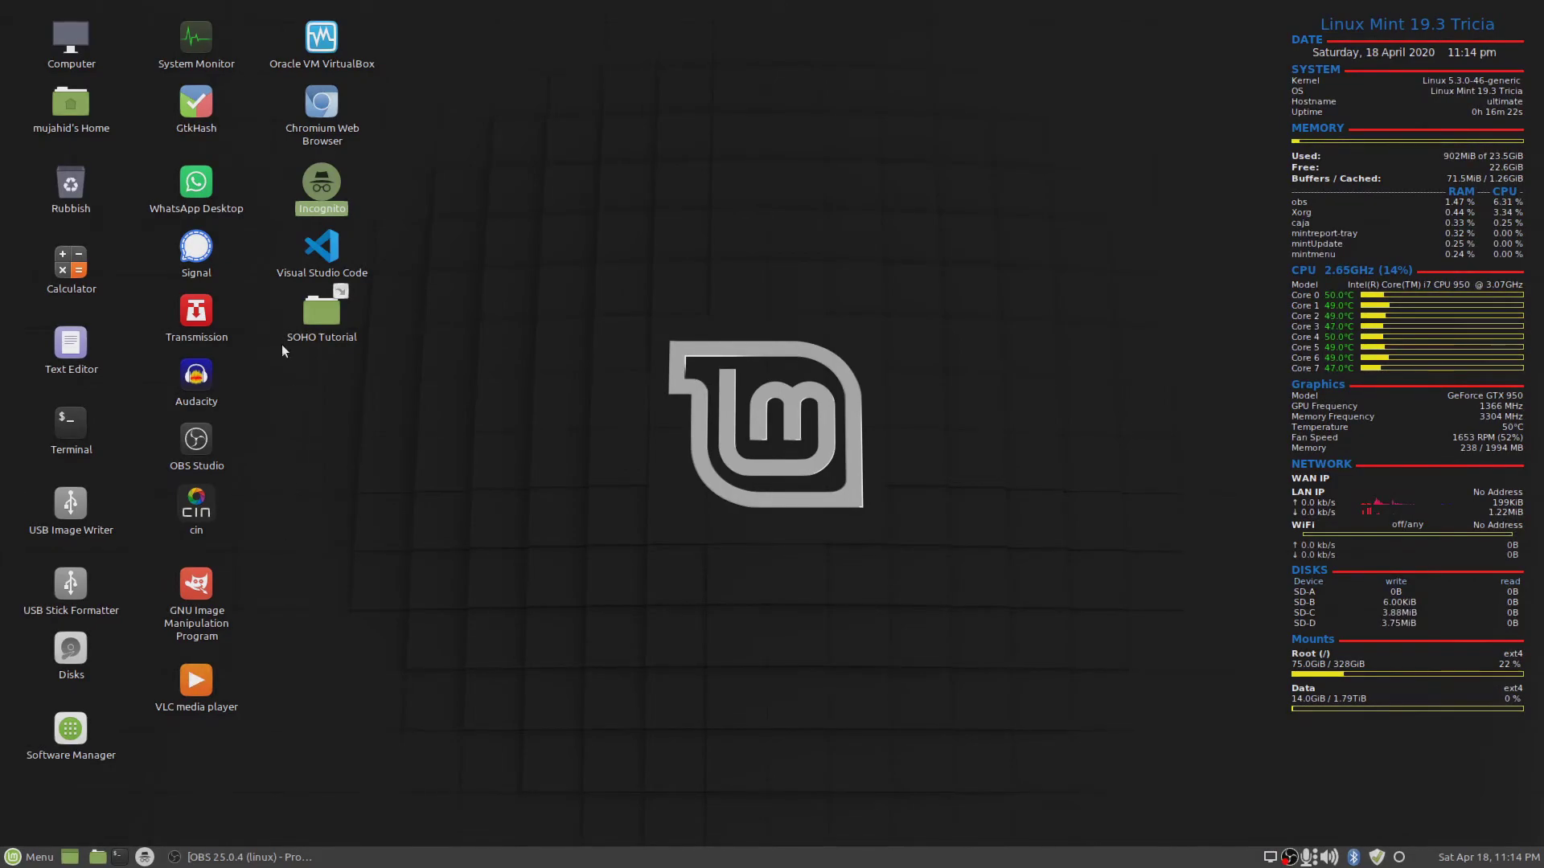
Open the SOHO Tutorial desktop folder in Caja, listing Backups, How-TOs and SOHO Guide.odt
{"action": "double_click", "coordinate": [306, 322]}
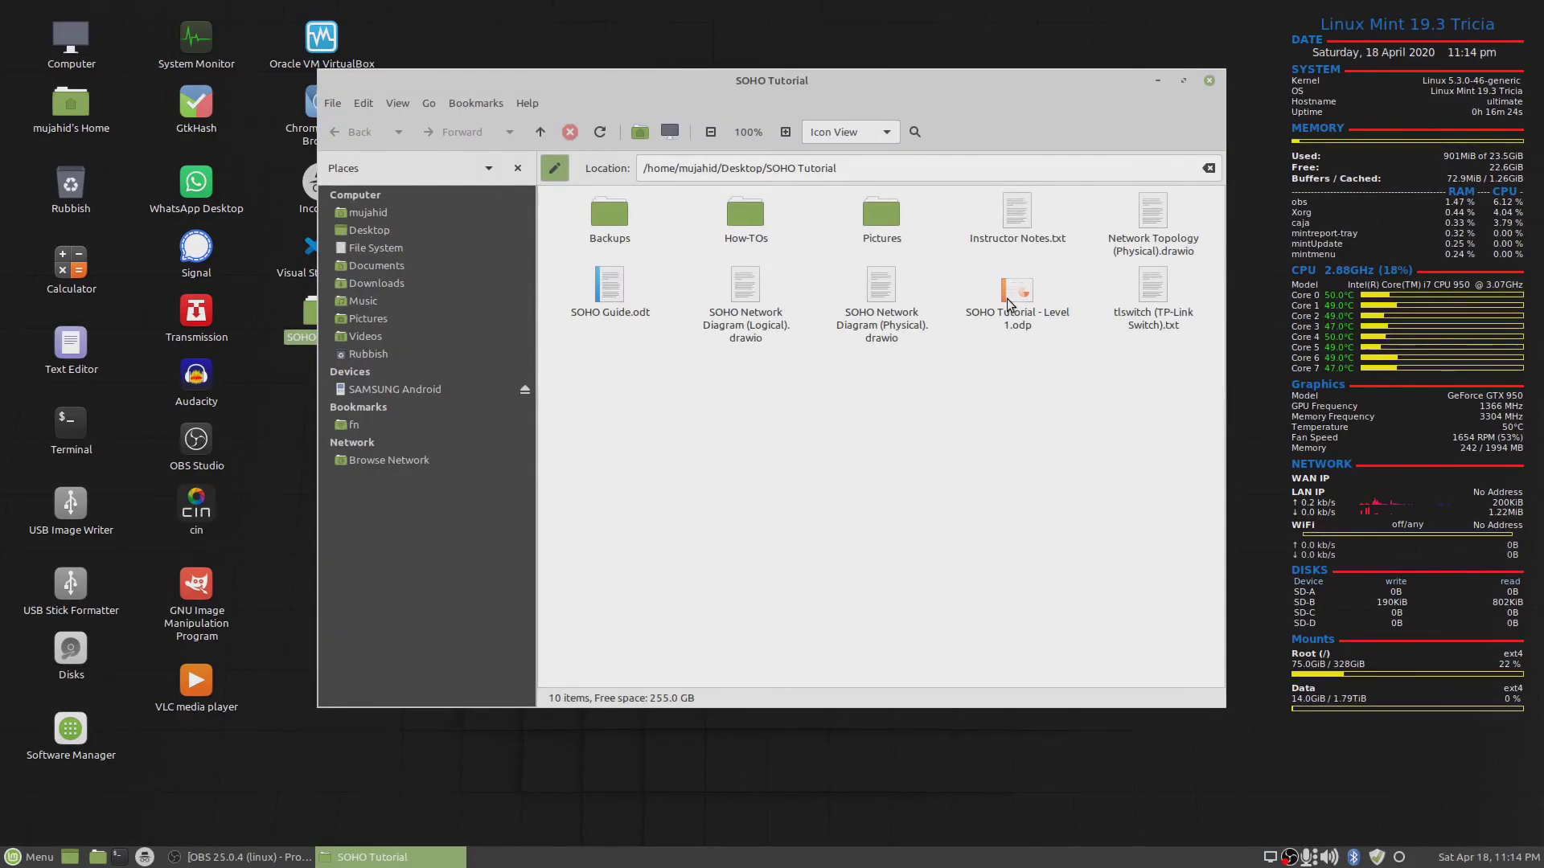